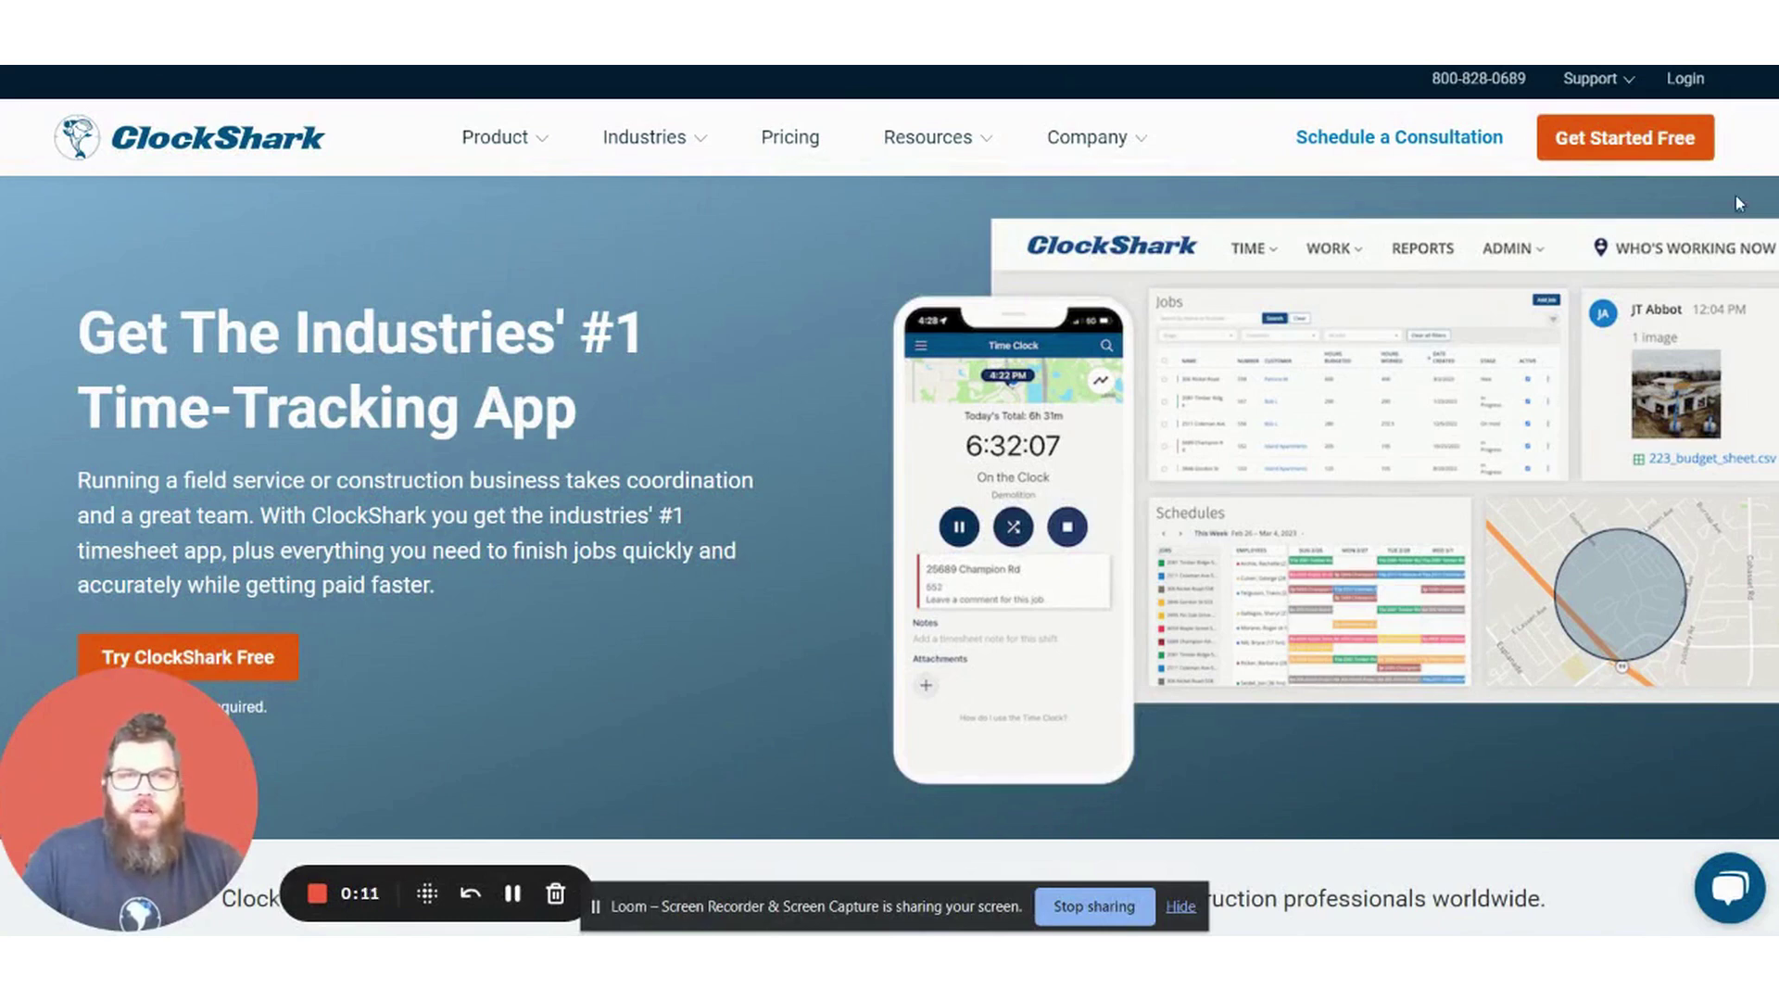
Step: Log in to ClockShark with the prefilled credentials to reach the Mar 13–19, 2023 timesheets
click(1705, 89)
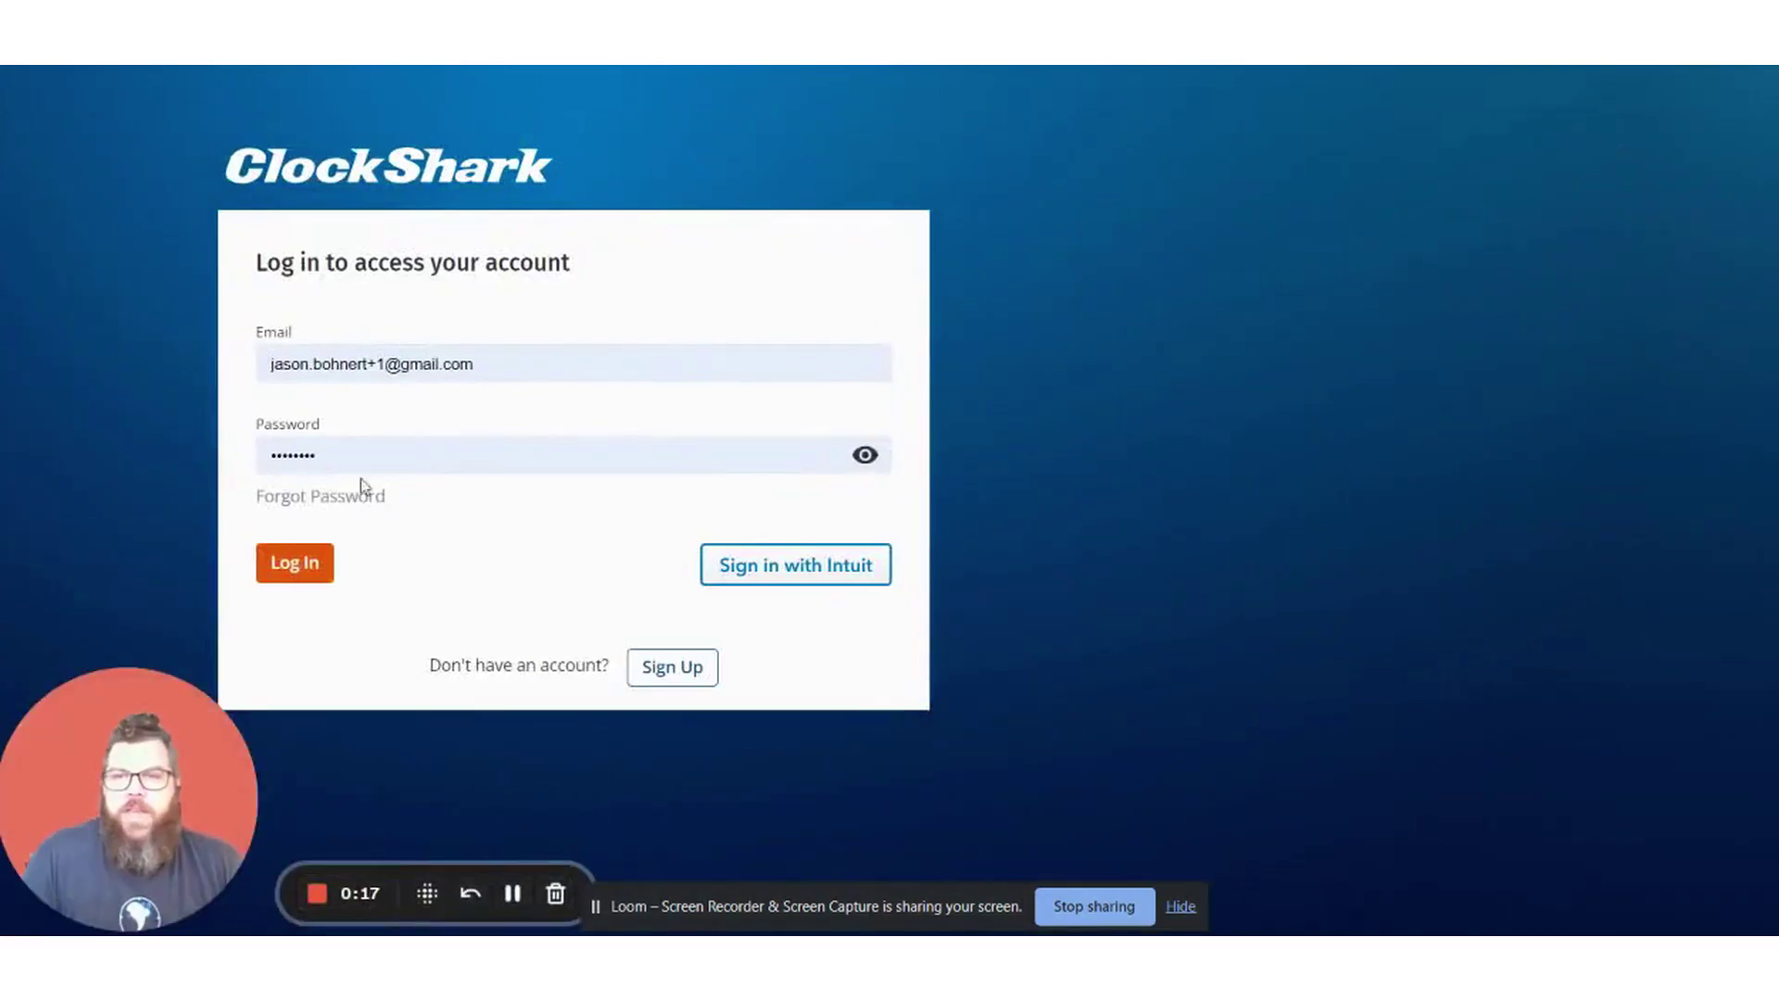
click(297, 568)
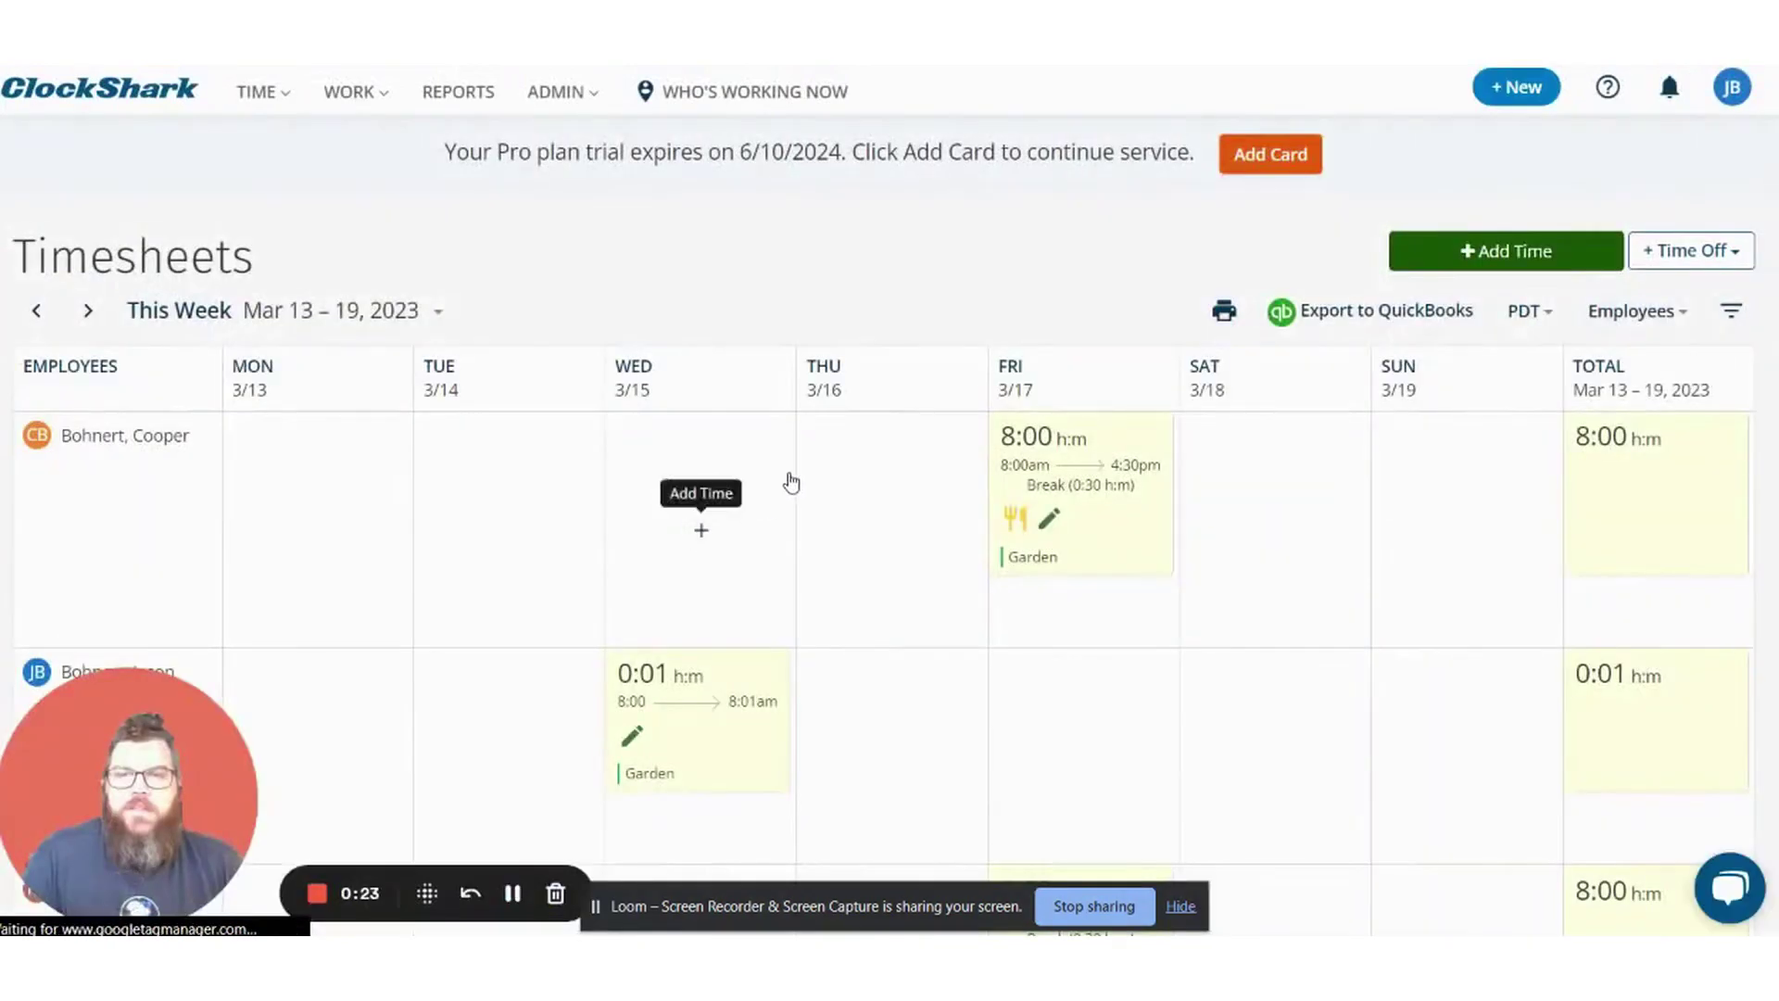
Step: Go to ADMIN > Employees and start a new employee from the 21-person list
click(1180, 910)
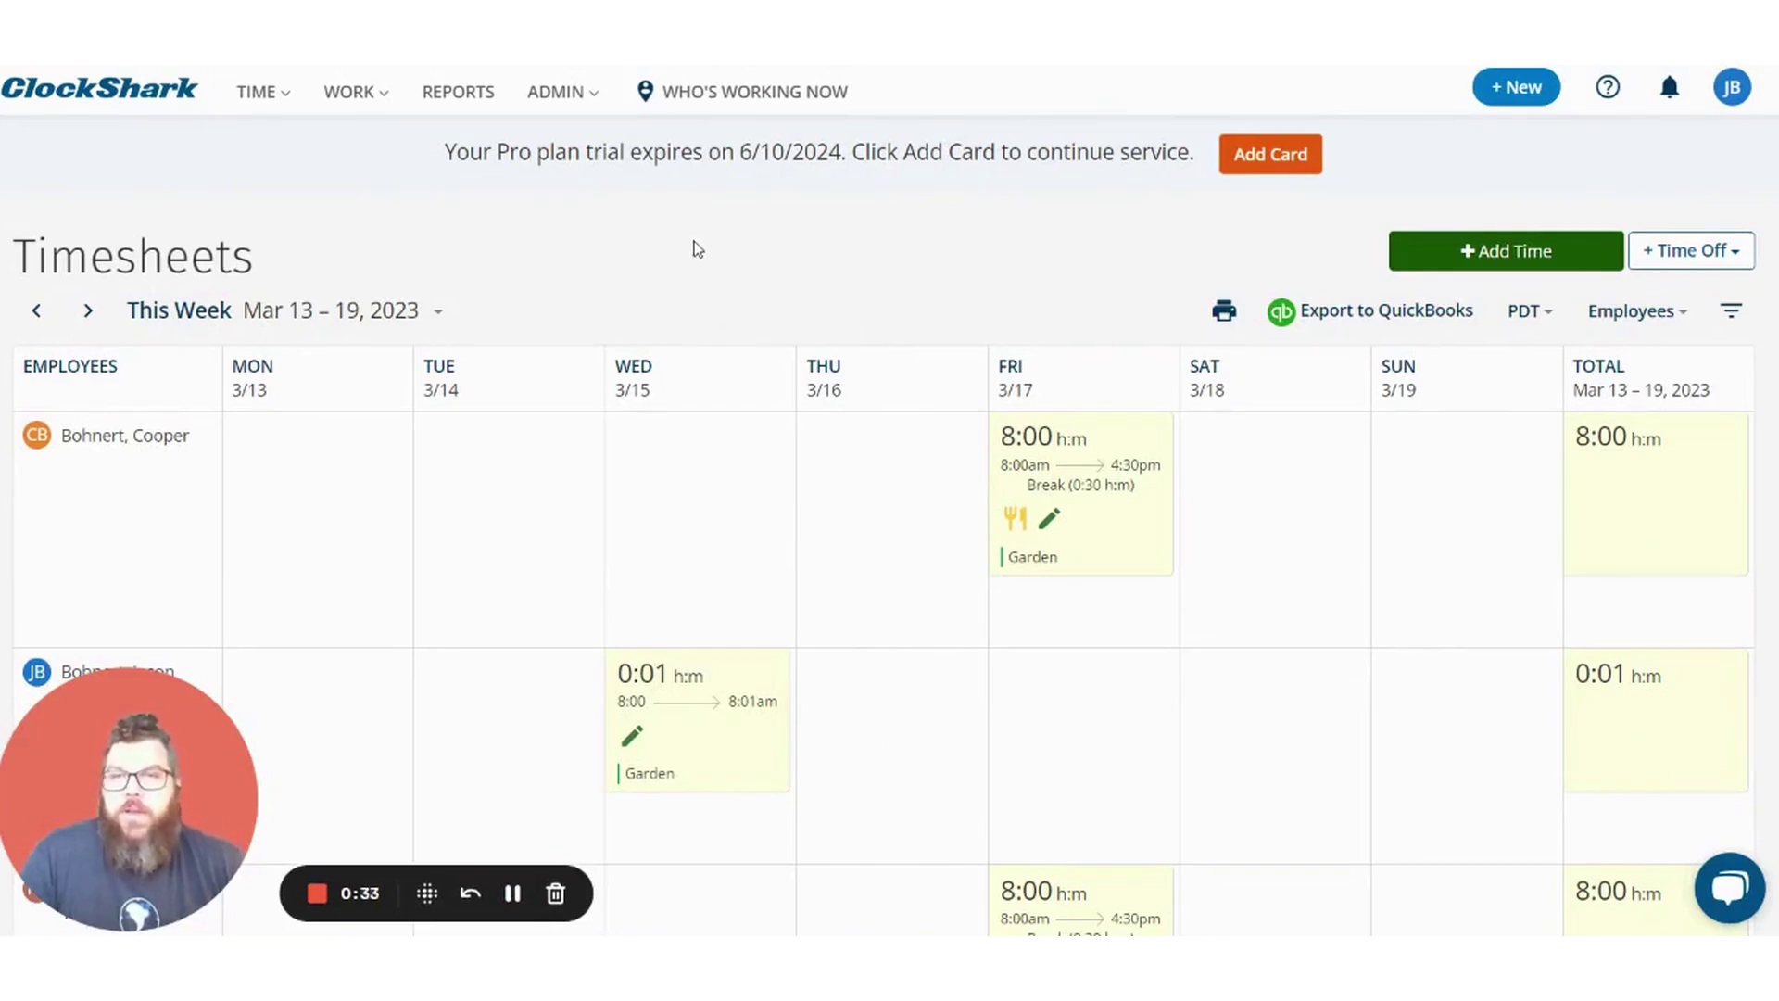
click(565, 93)
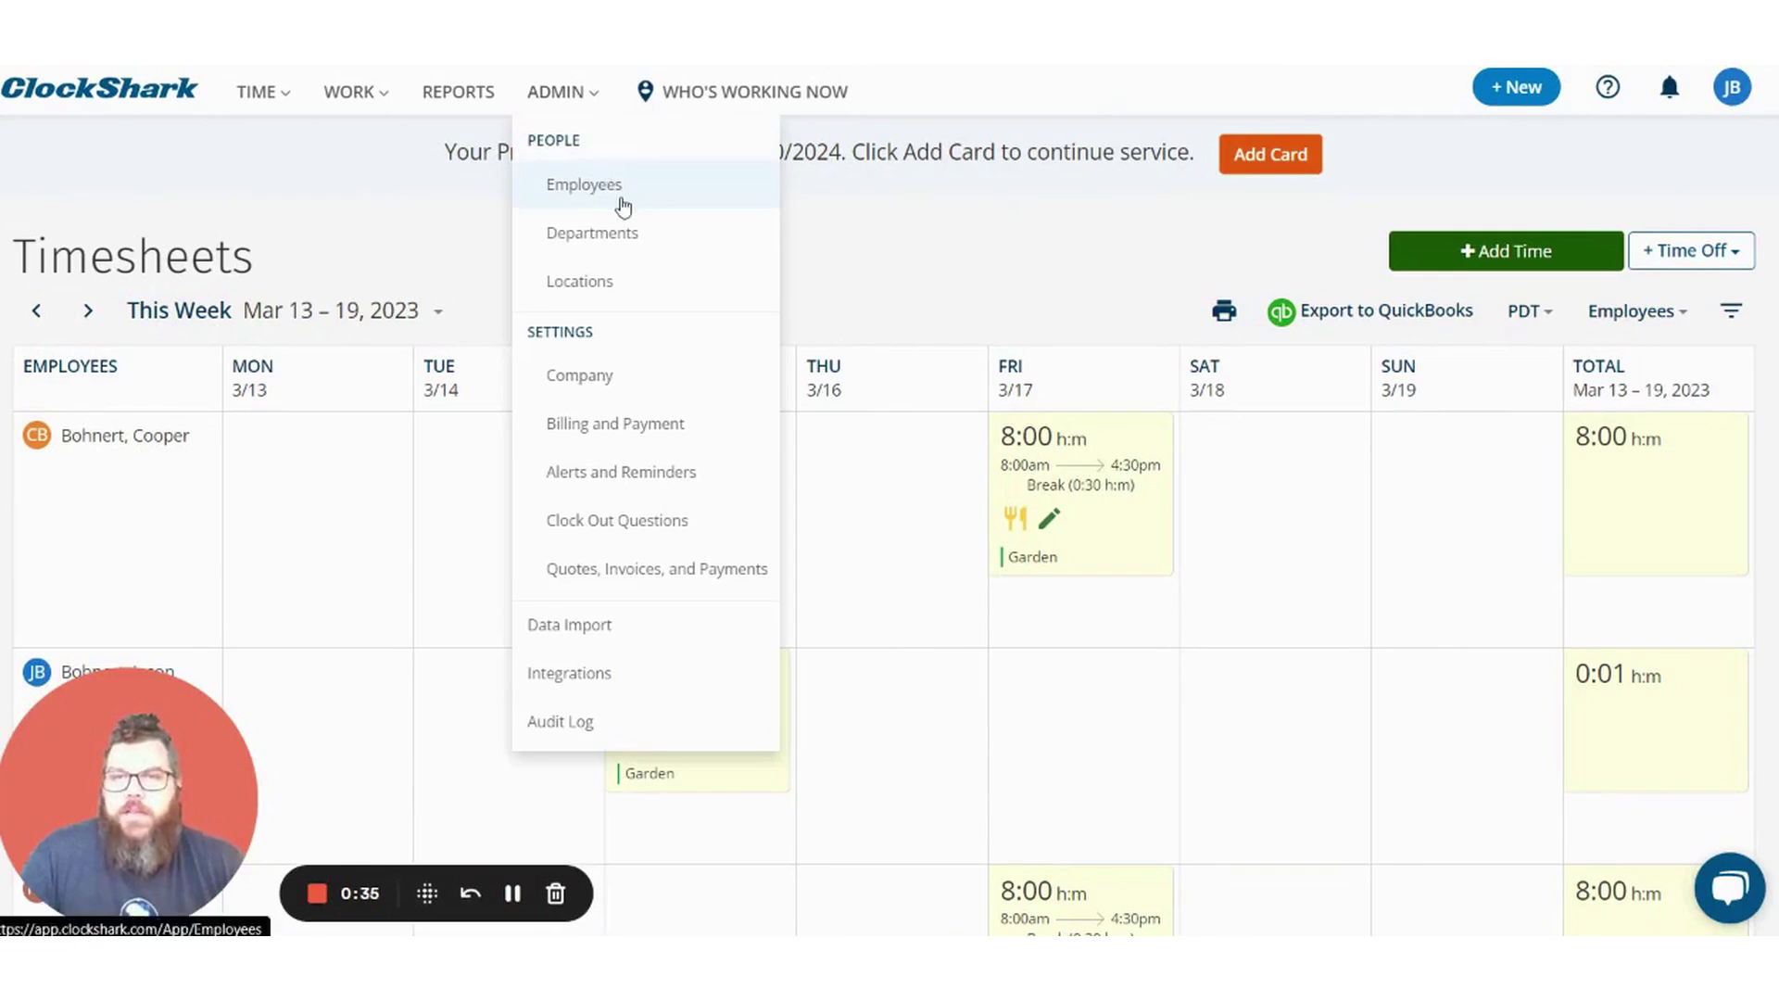
click(619, 204)
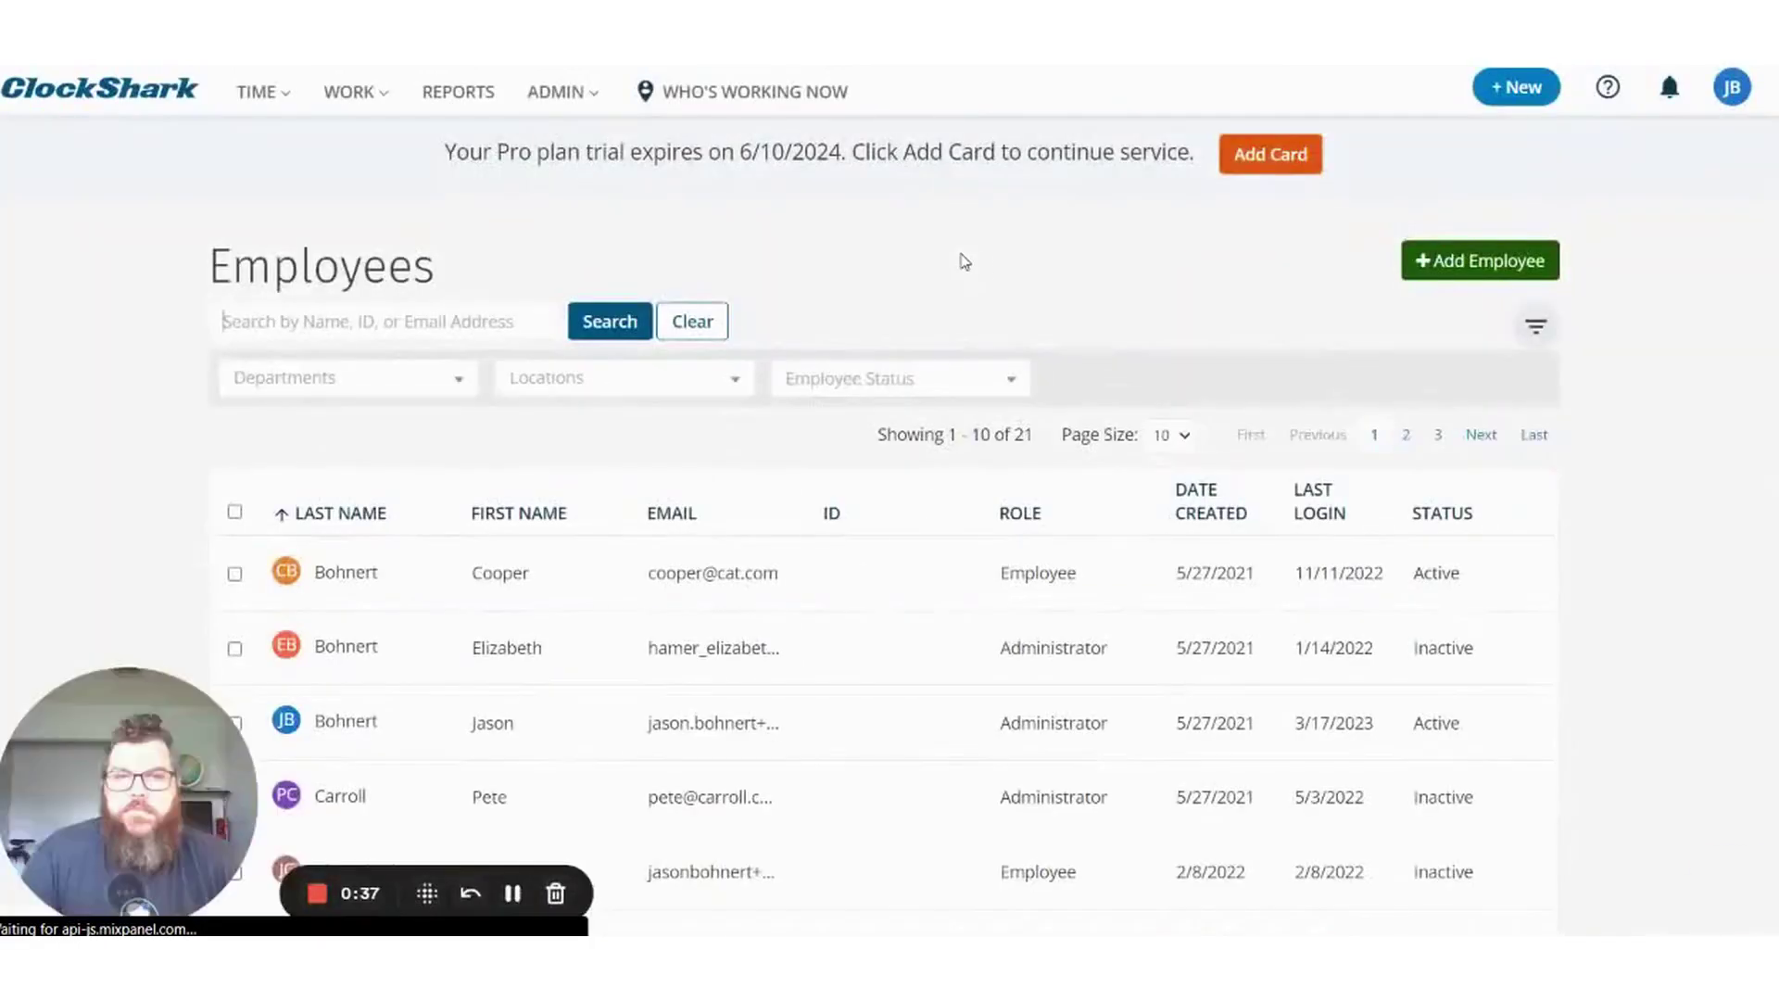
click(1501, 273)
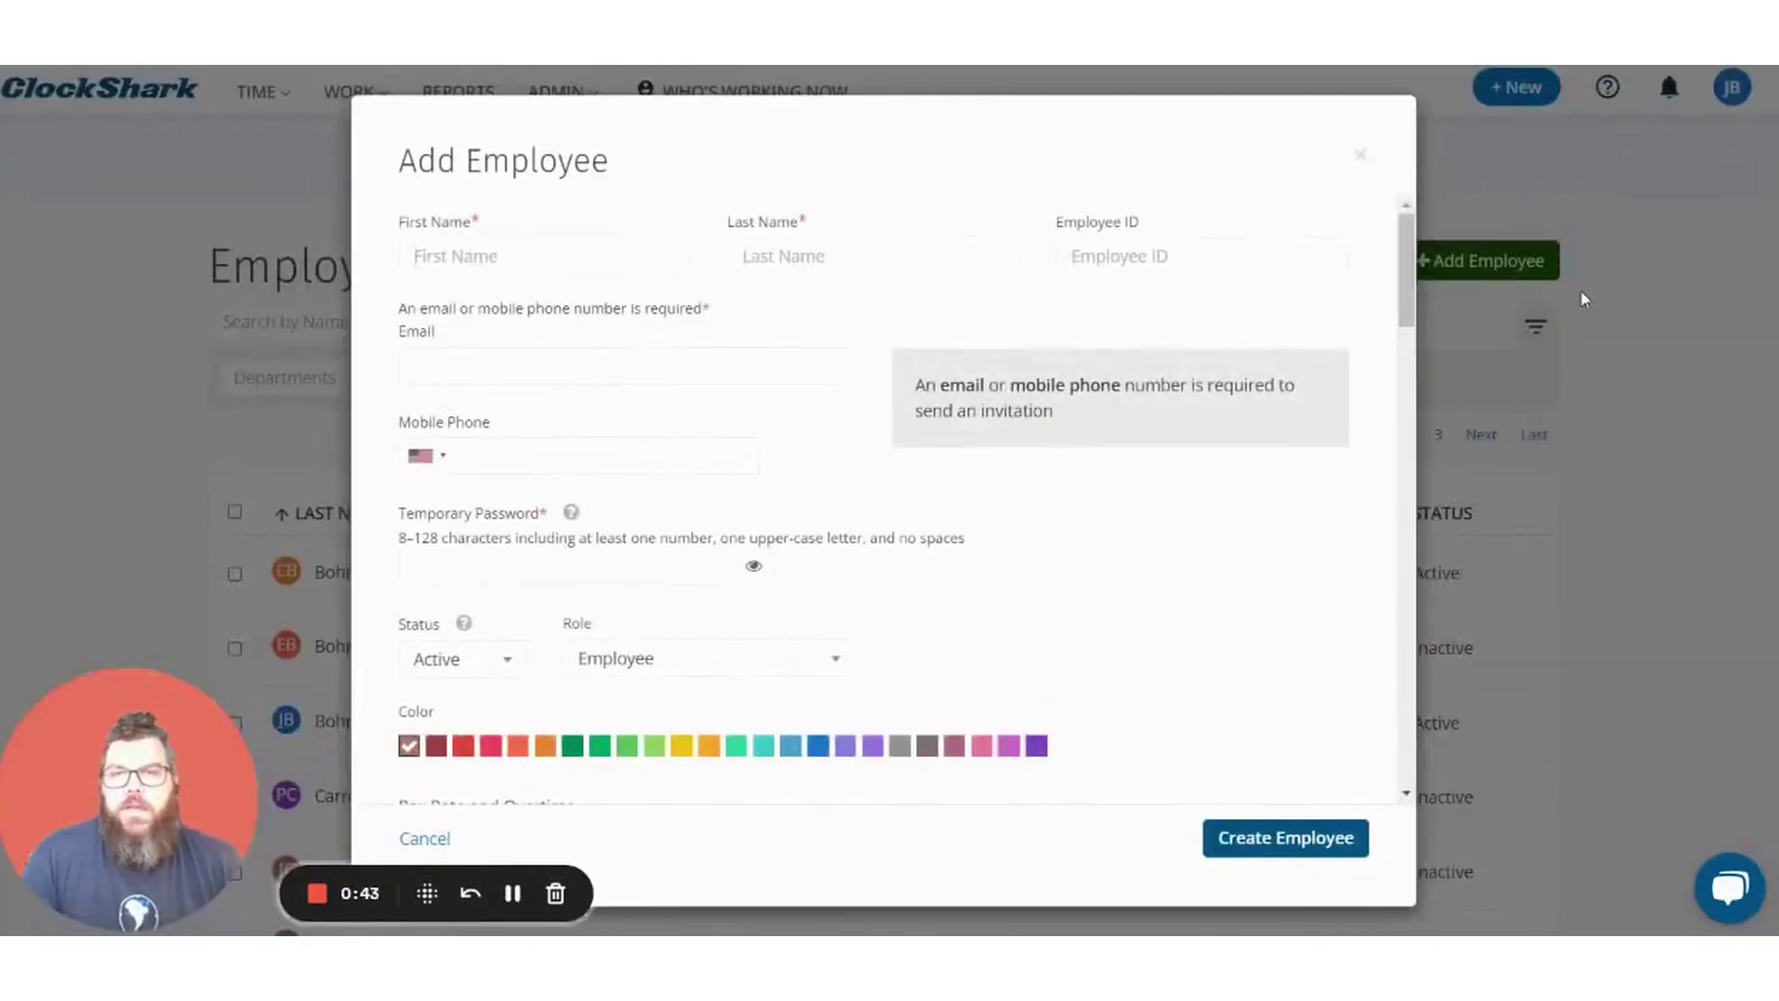
Step: Enter the new employee's first and last name
text(Jason)
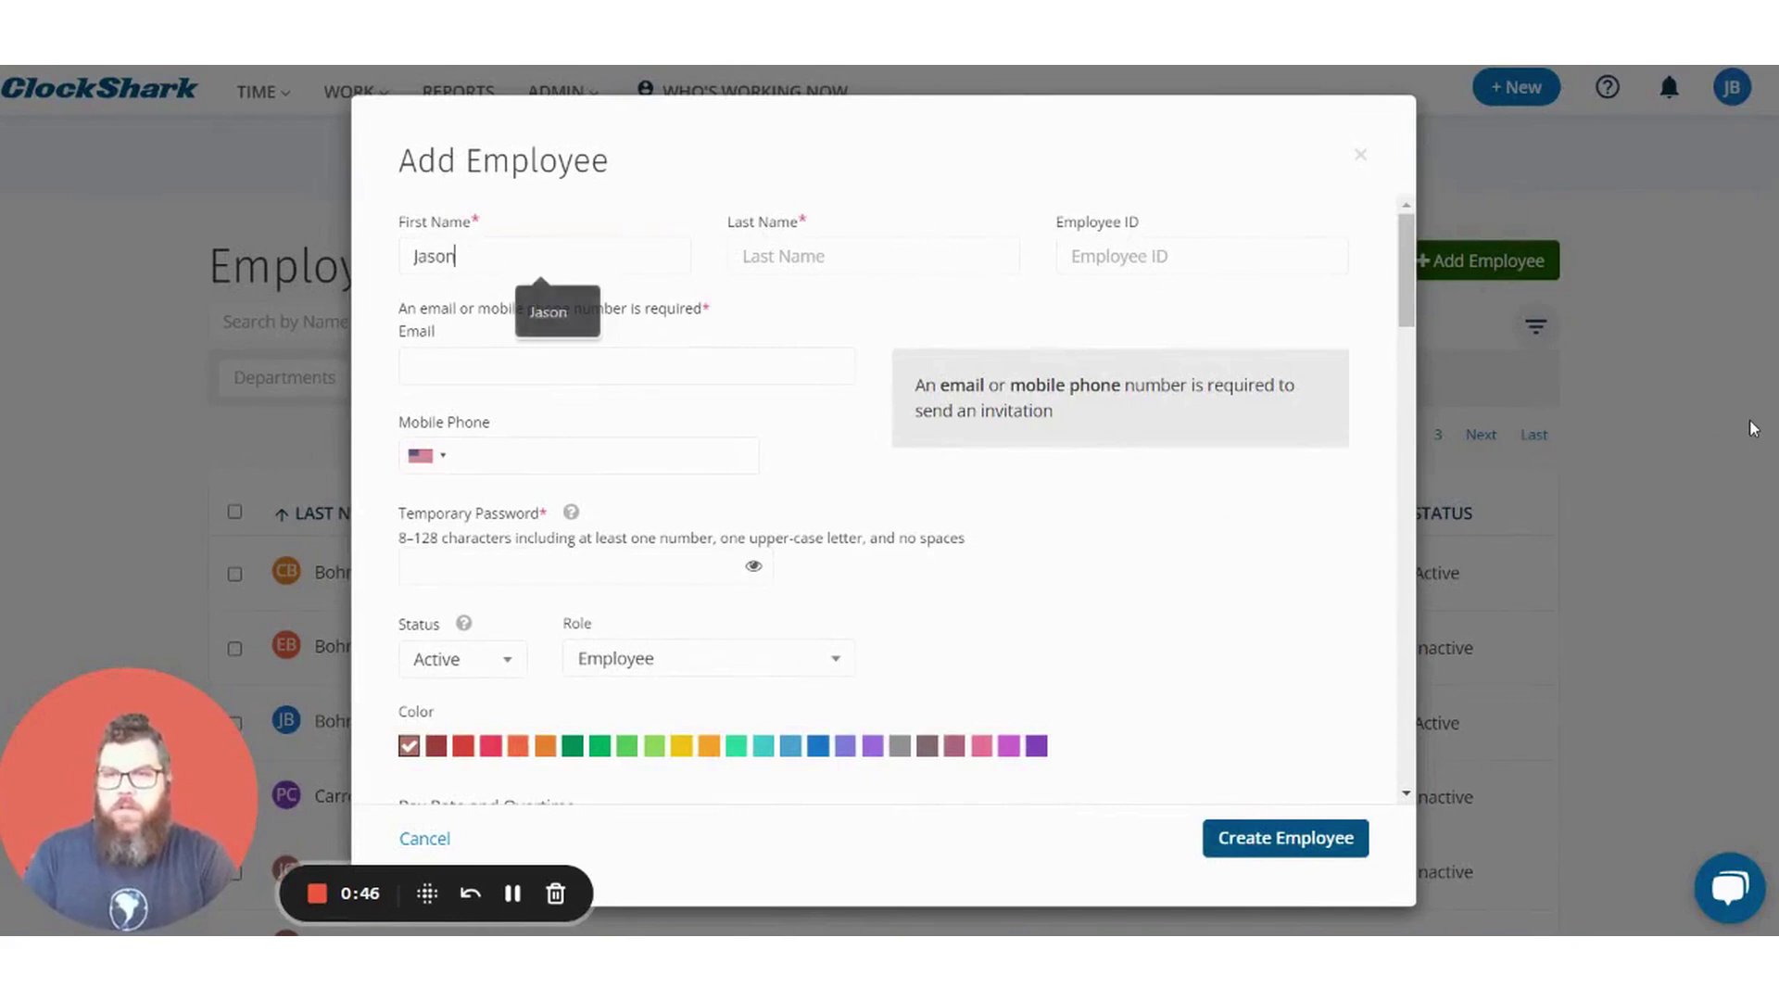
key(Tab)
text(Demo)
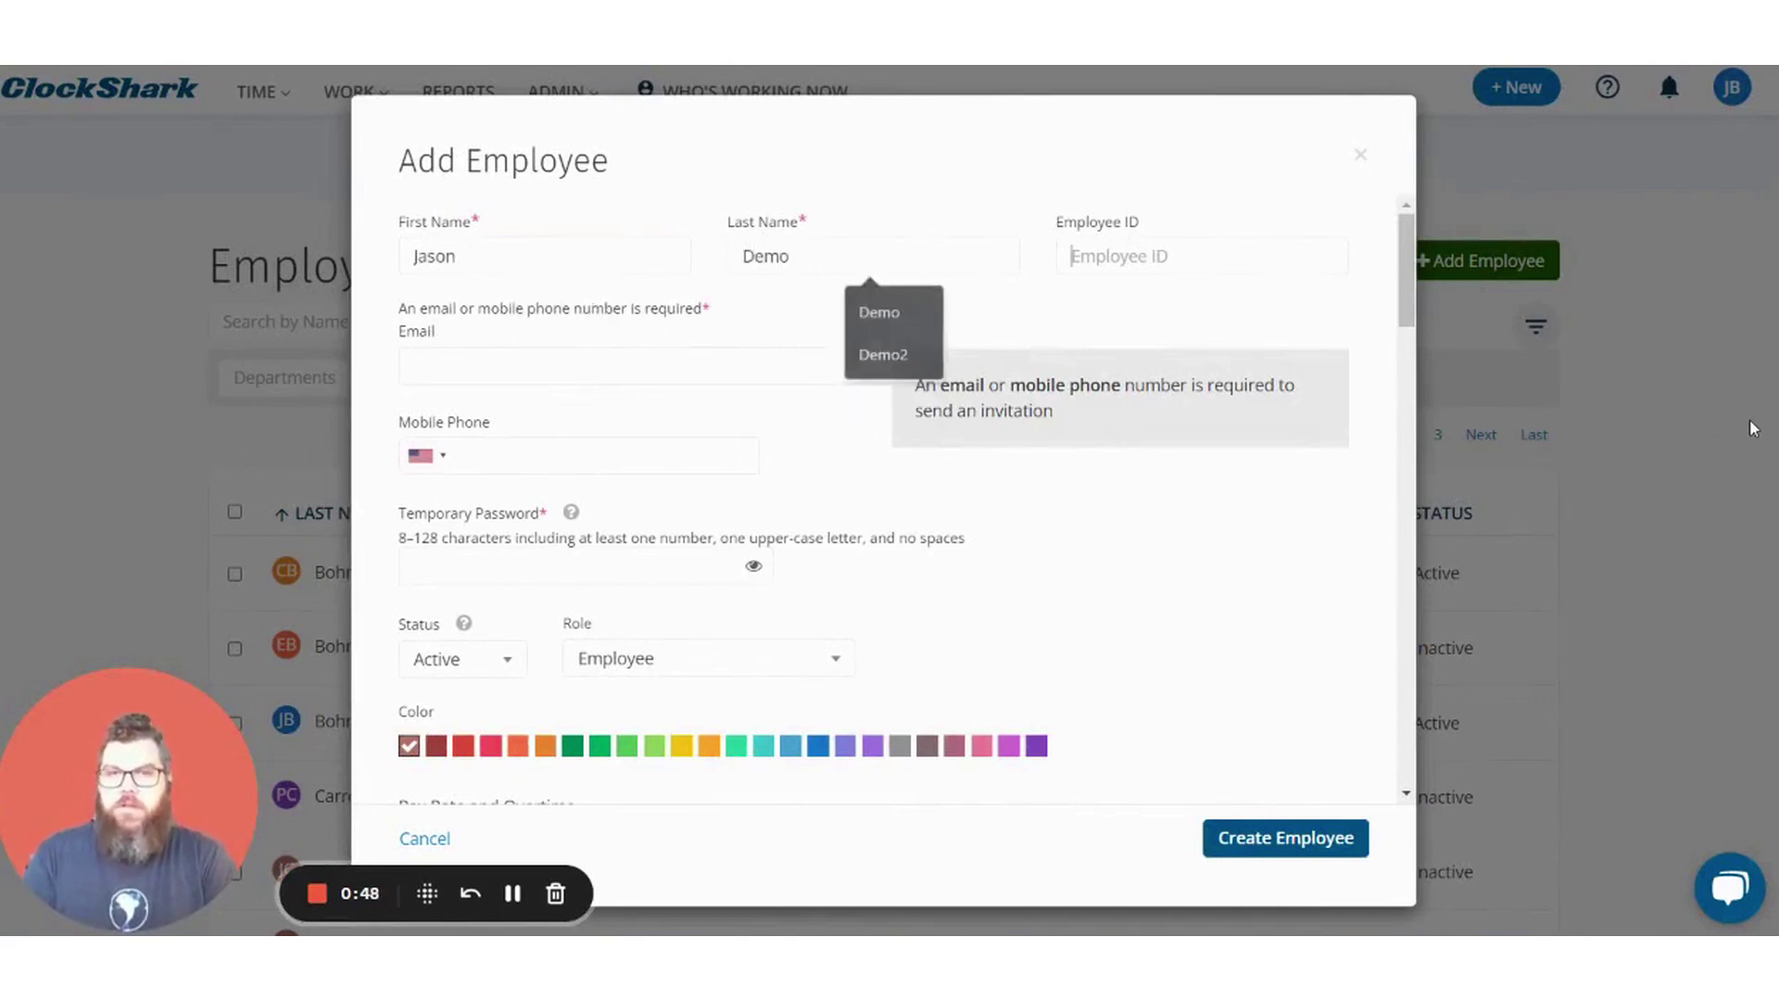
key(Tab)
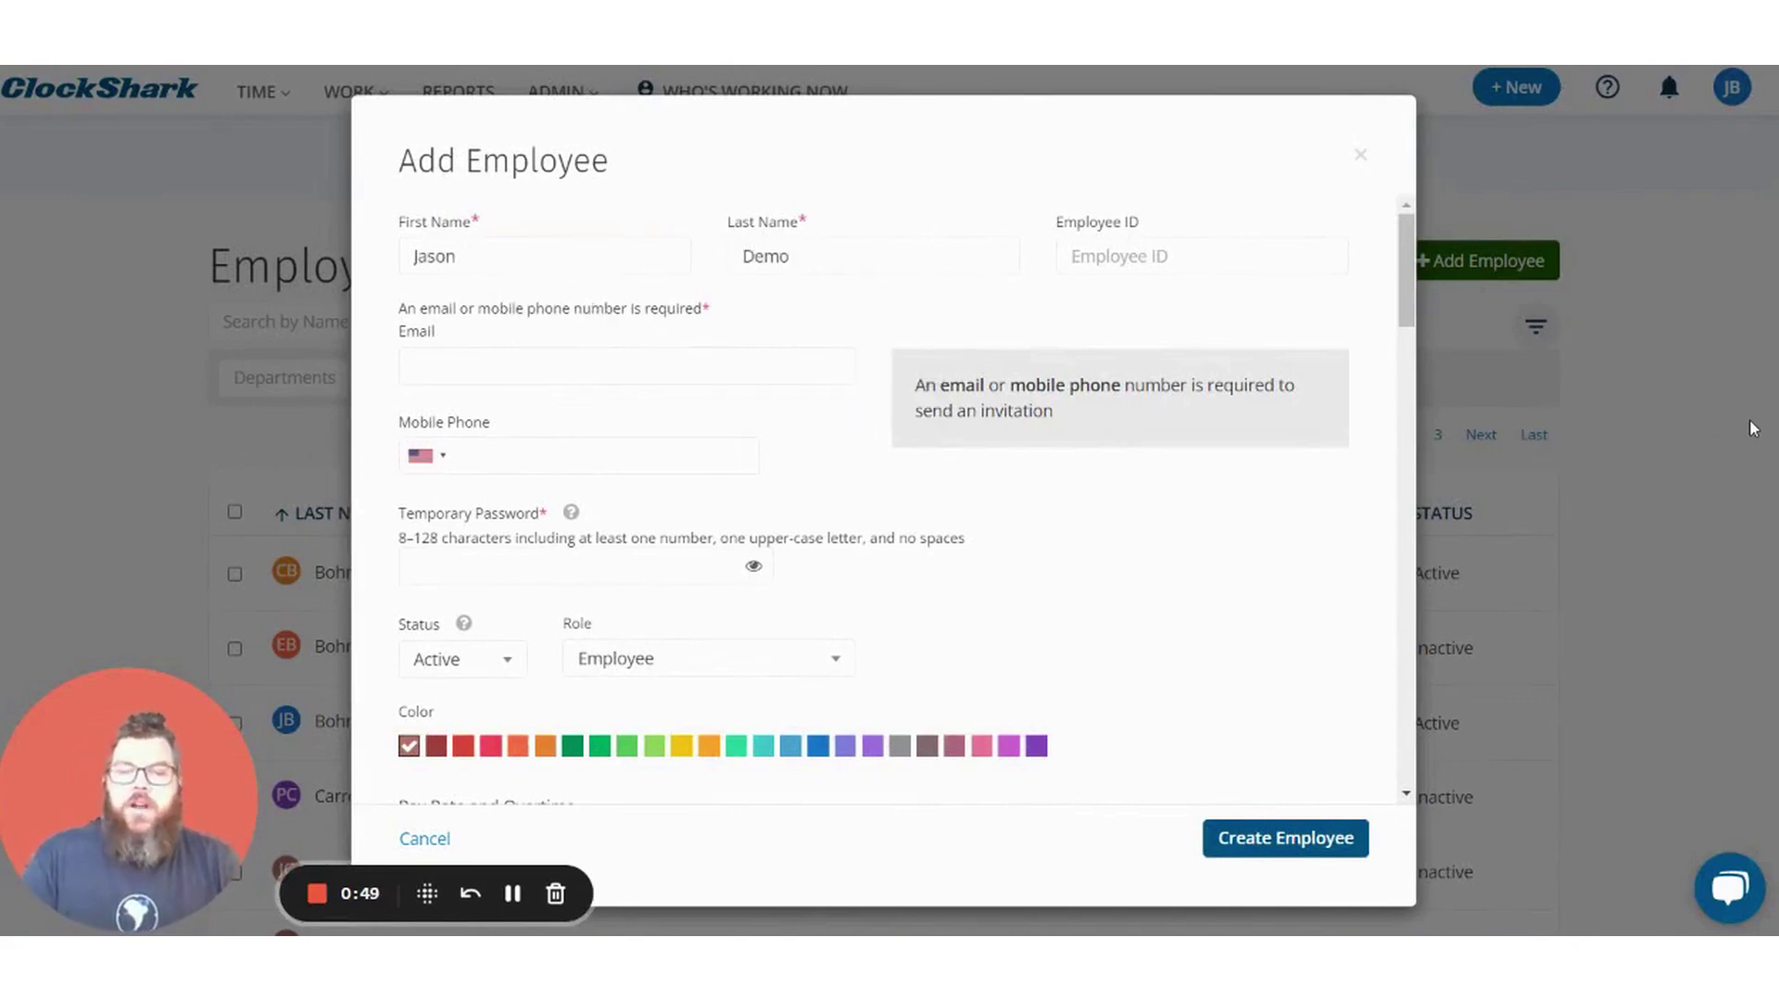
Step: Fill in the employee's e-mail address and a temporary password
key(Tab)
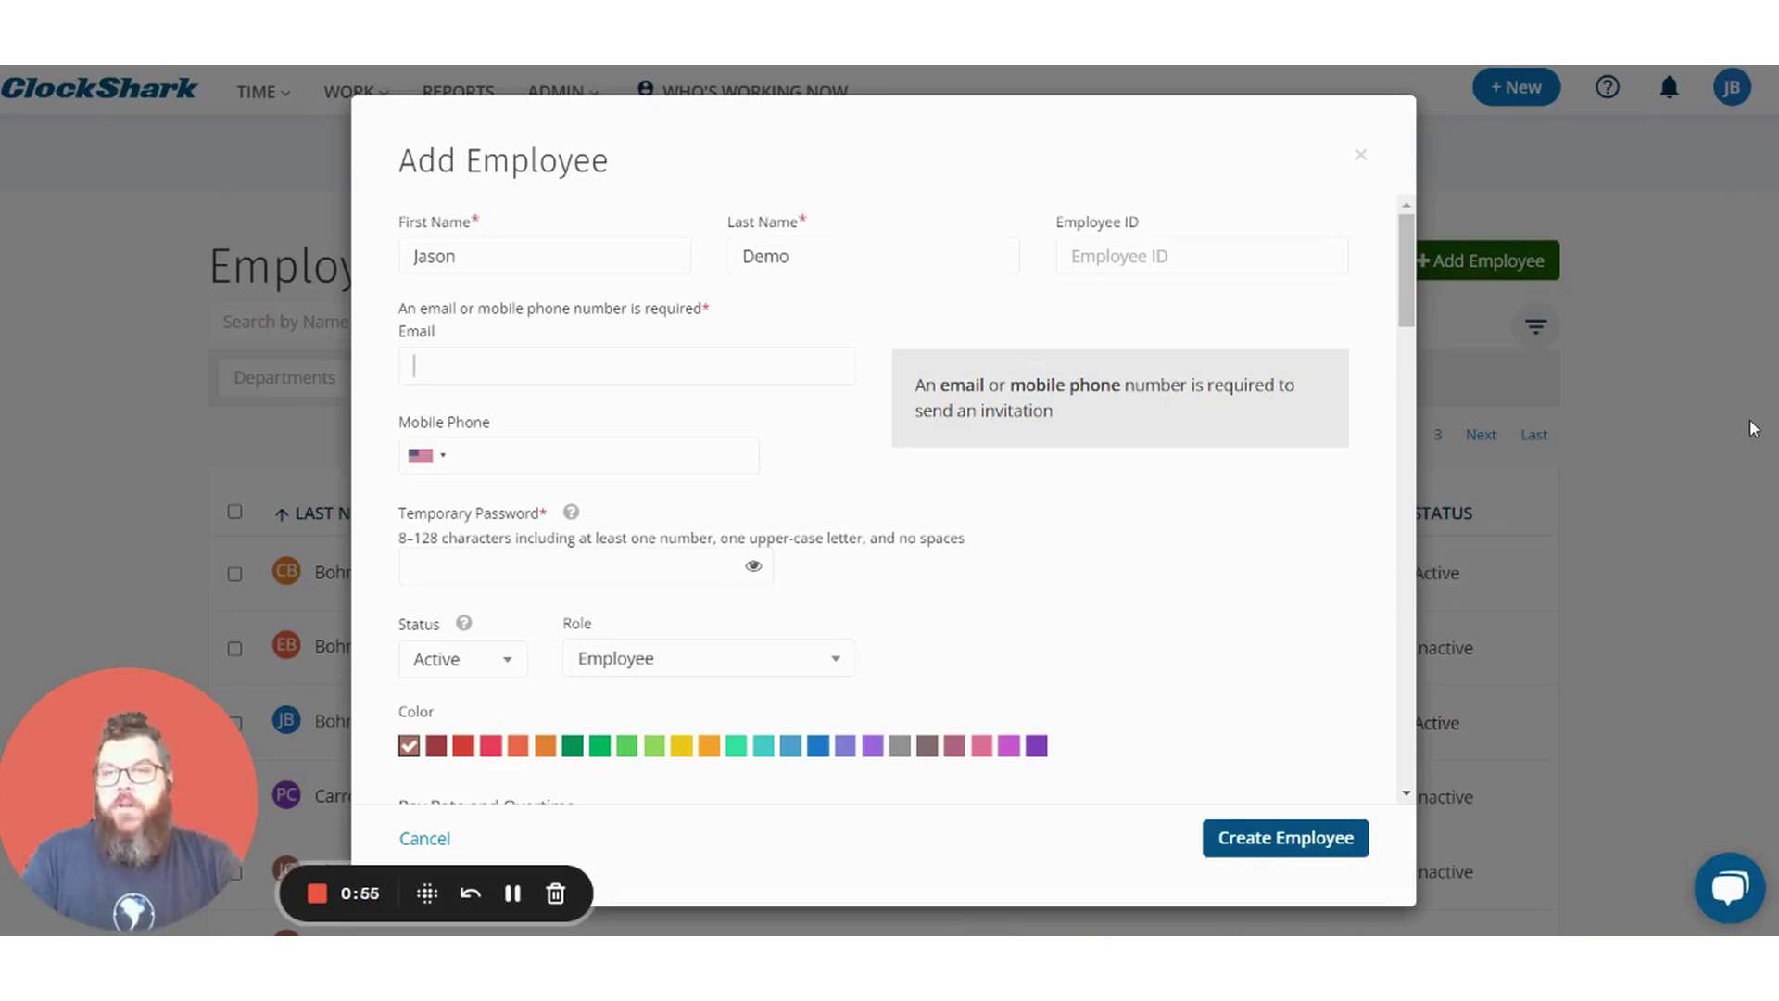
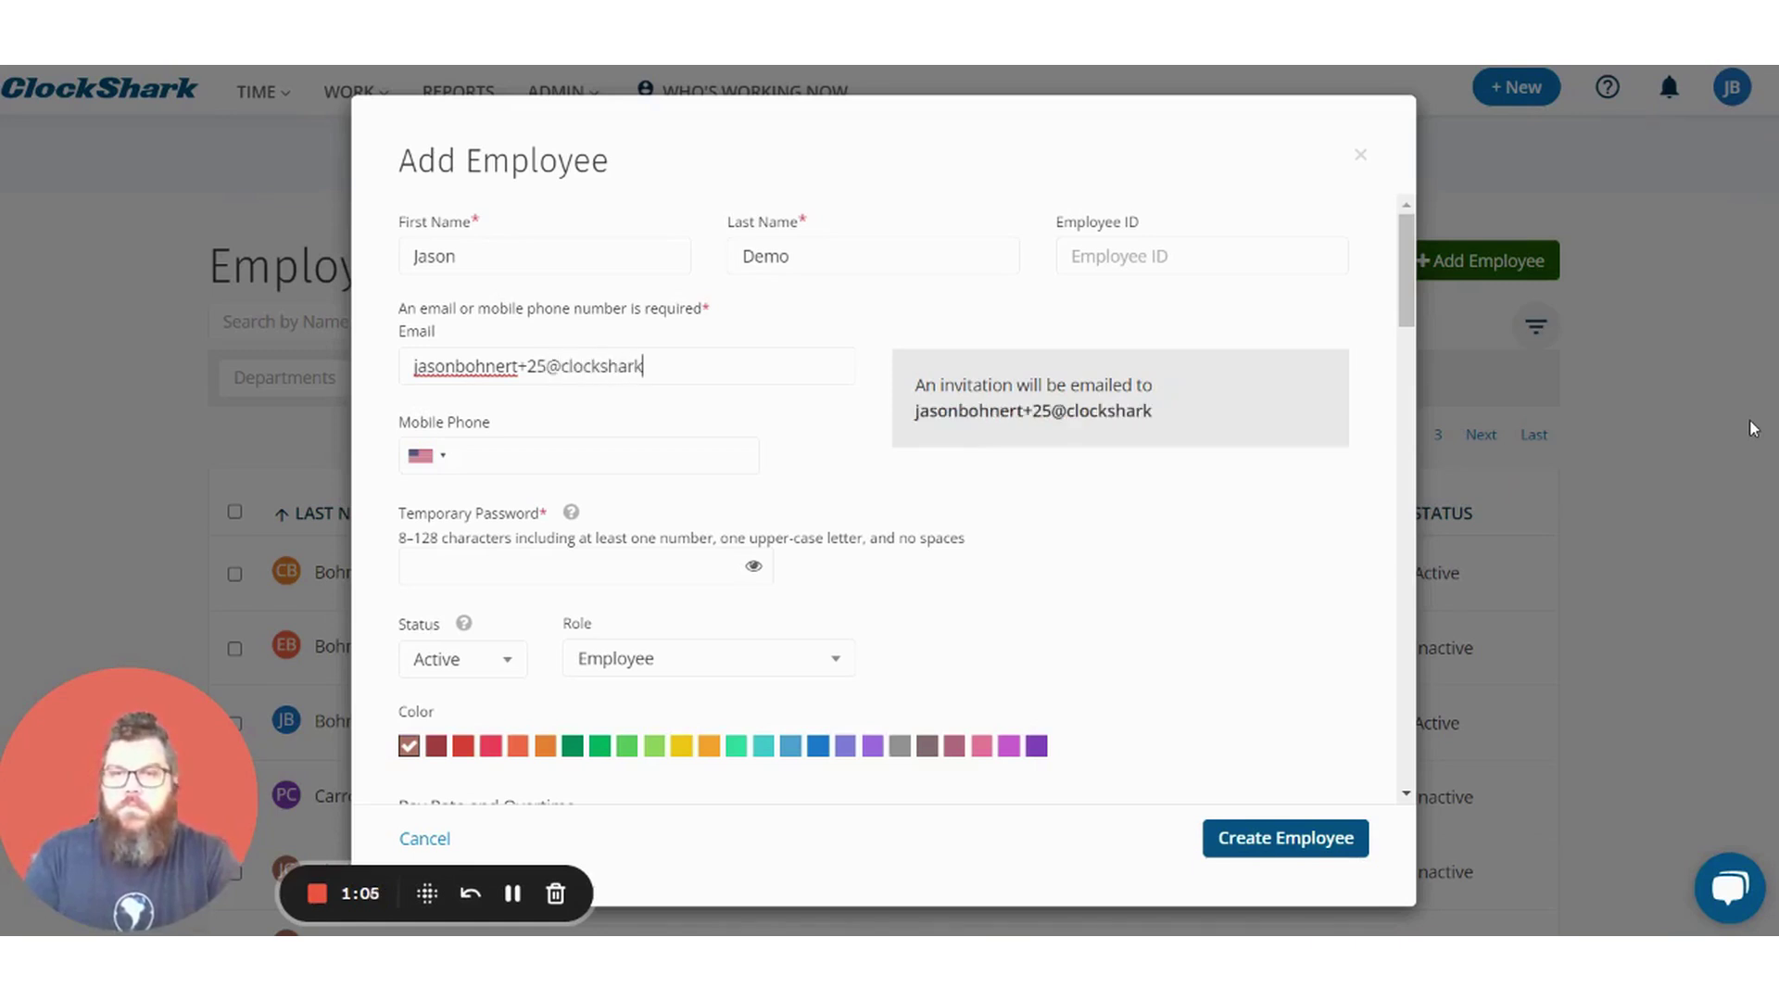
key(Tab)
key(Tab)
key(Tab)
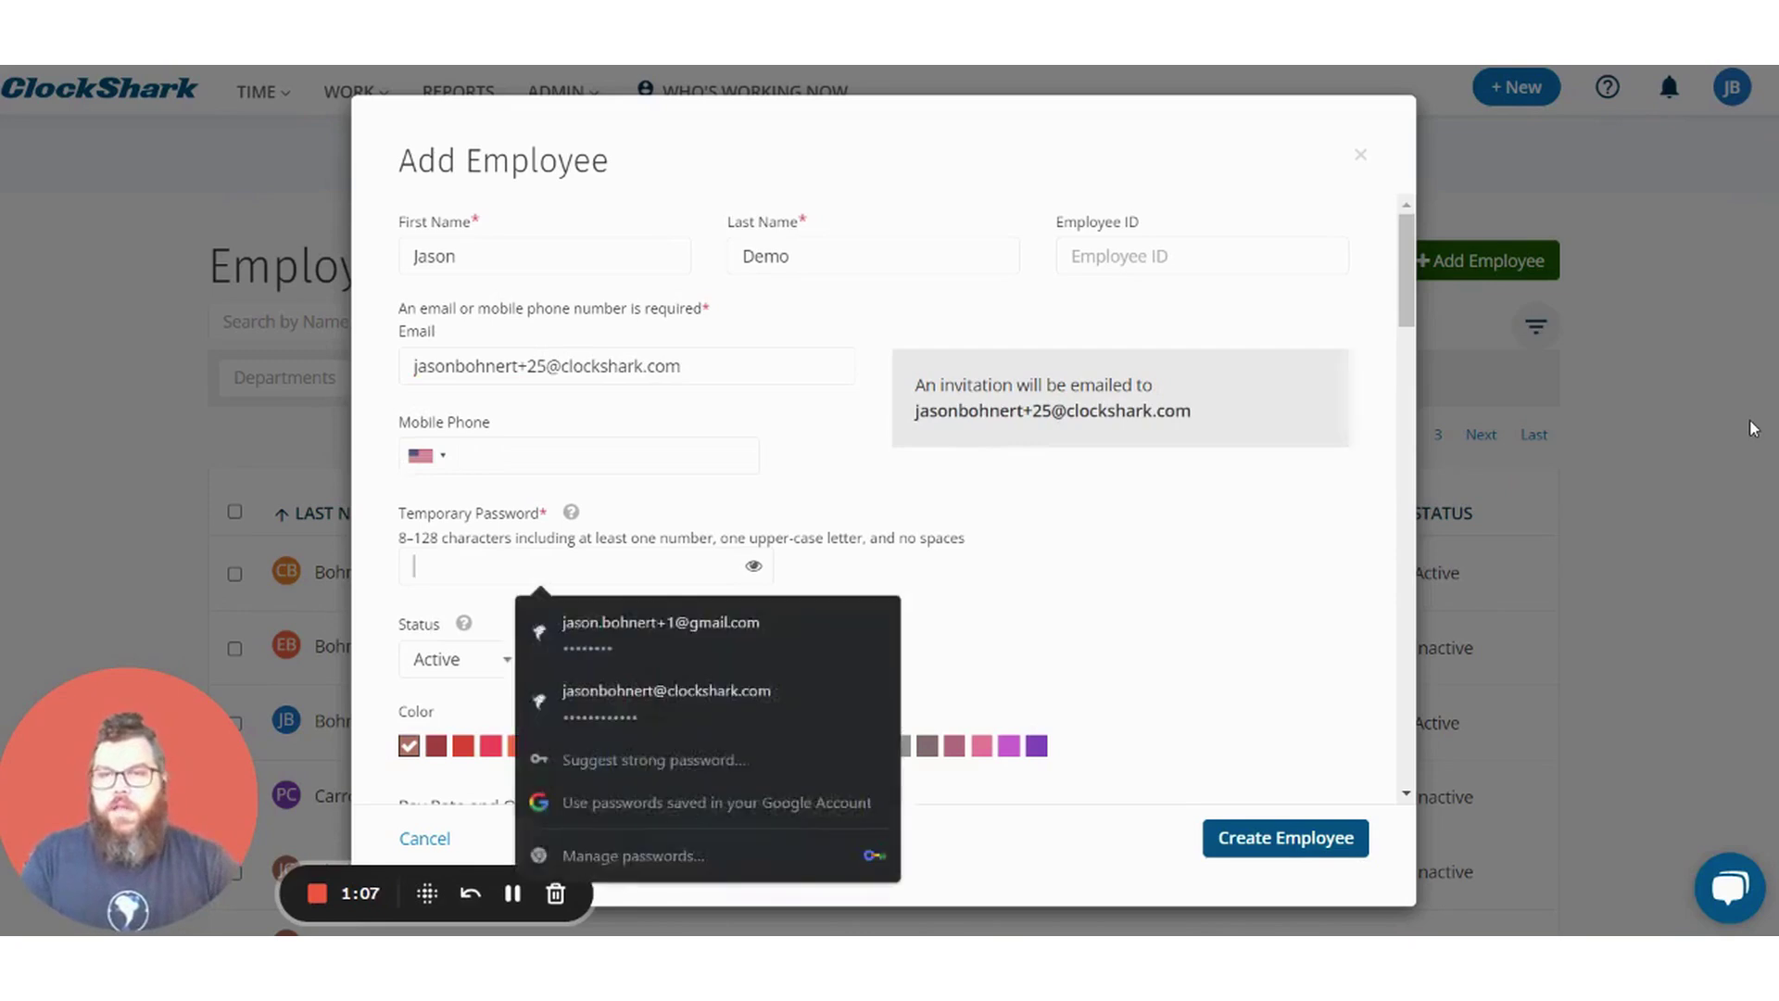
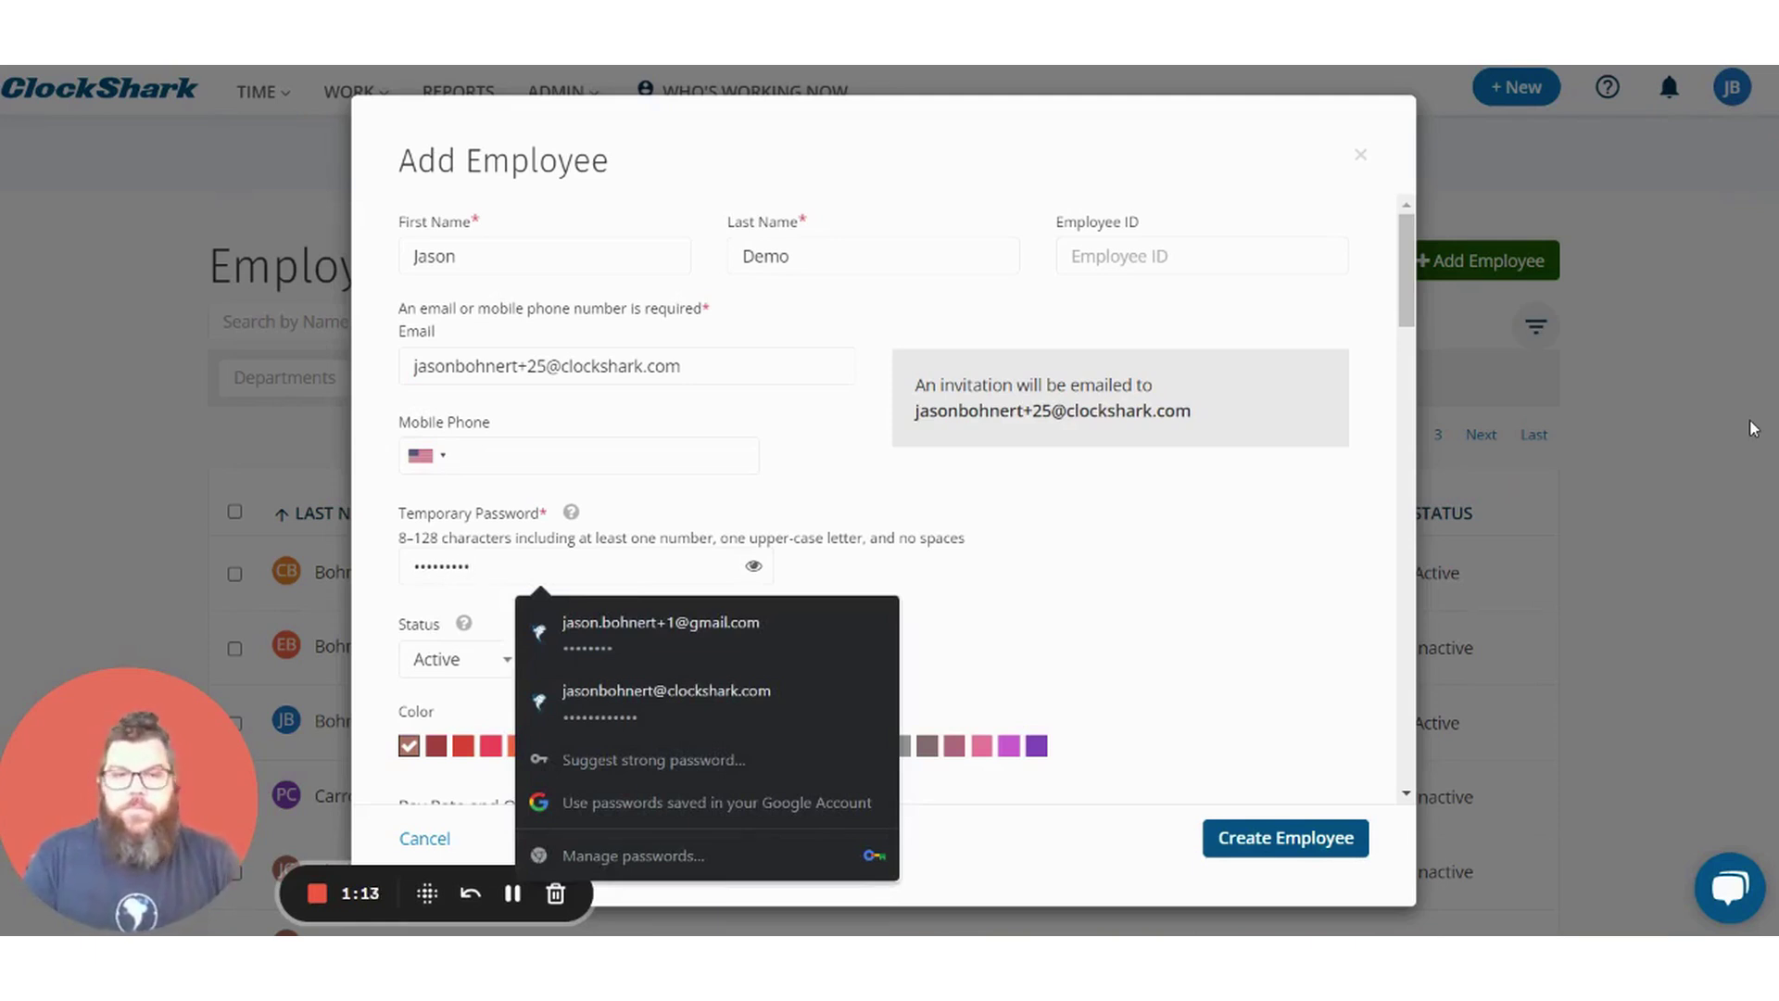
click(1302, 595)
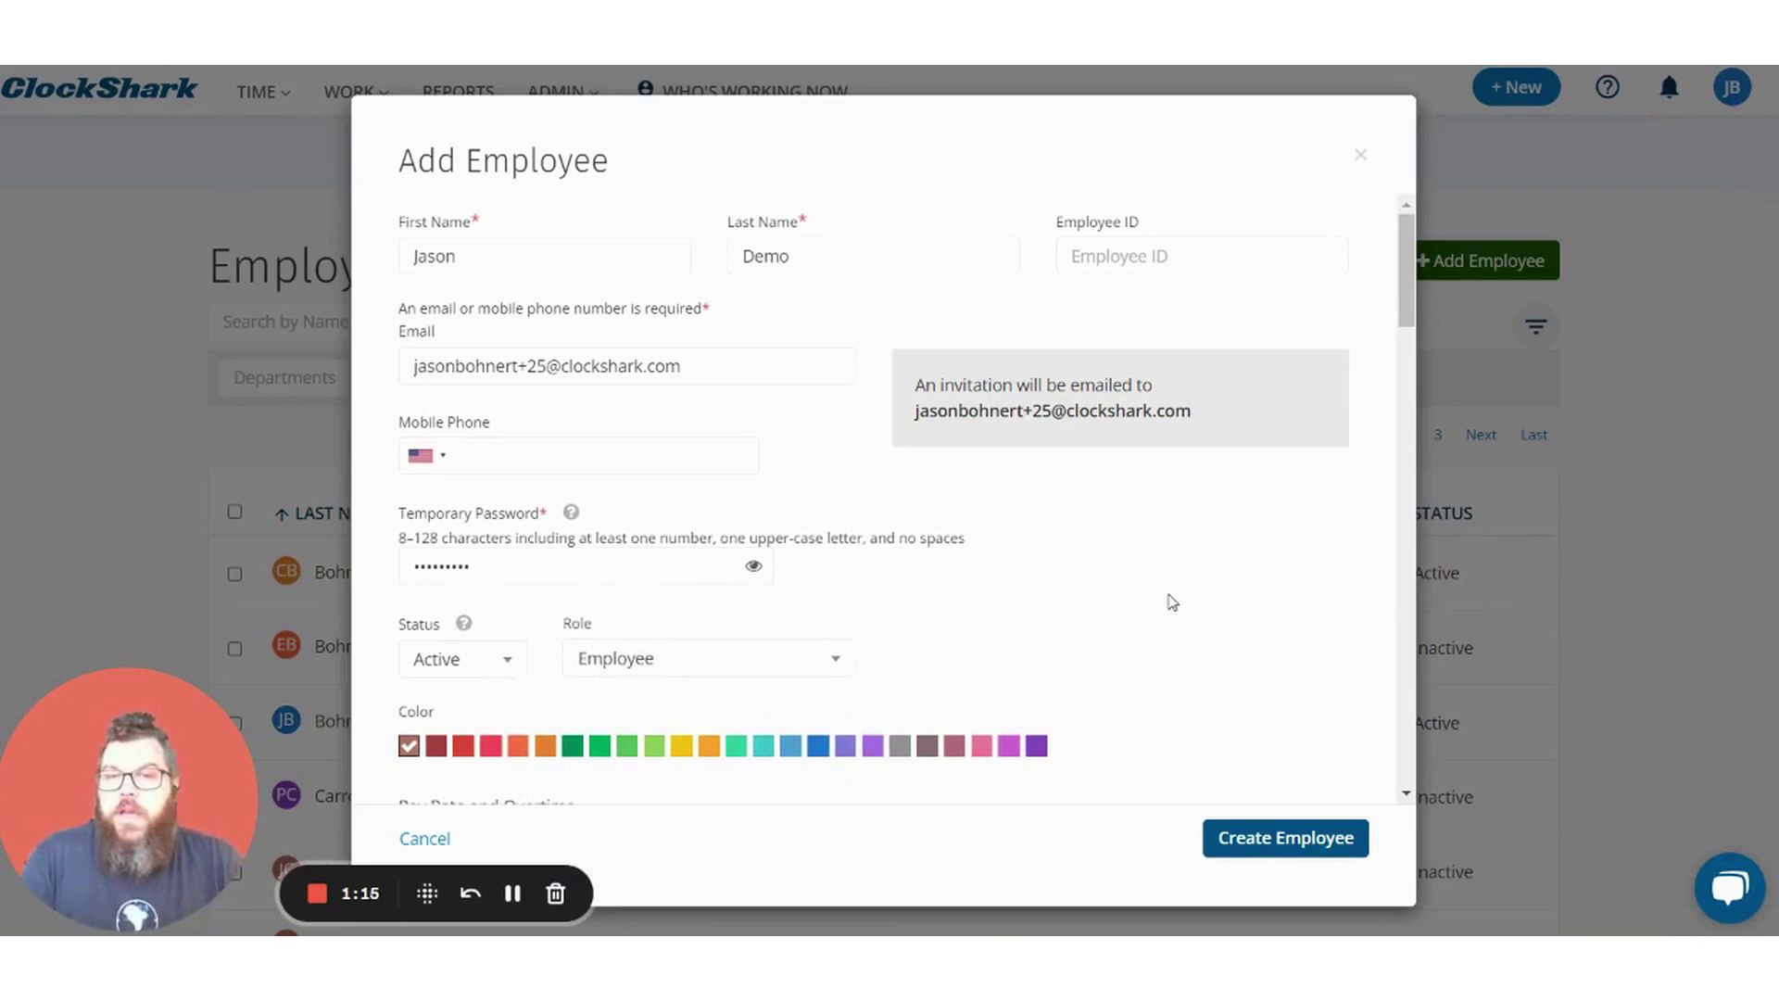
scroll(1167, 602, down, 3)
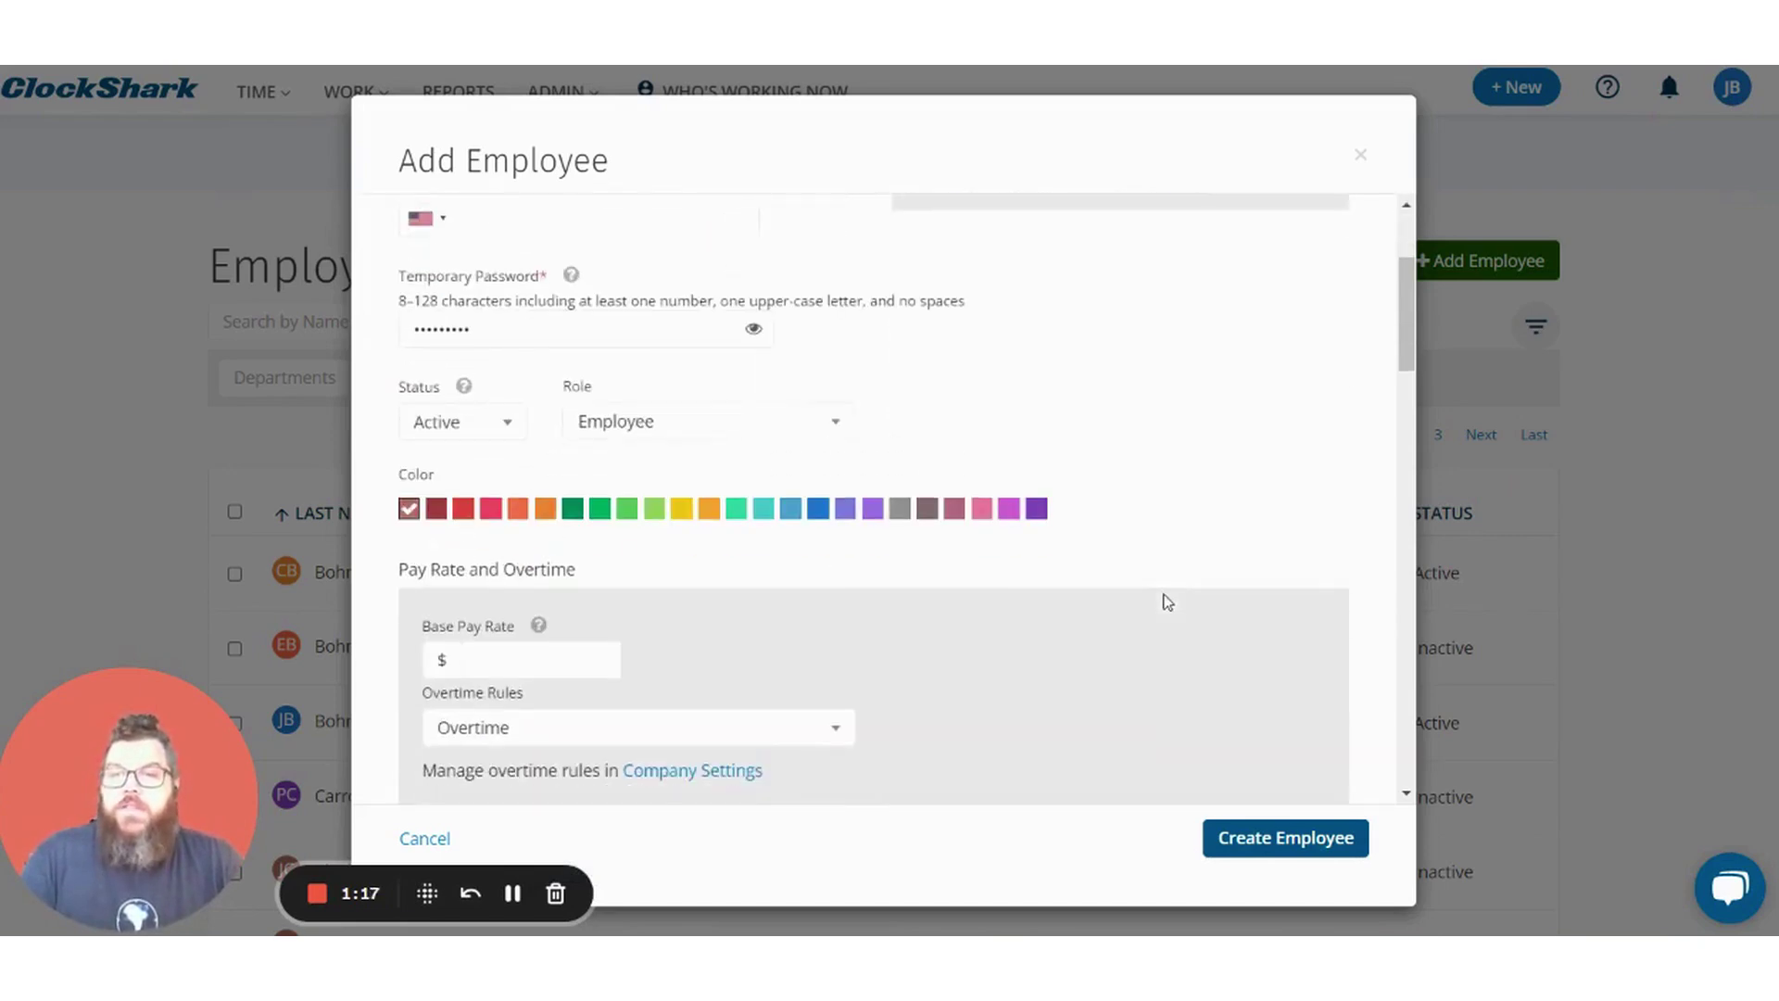
click(480, 425)
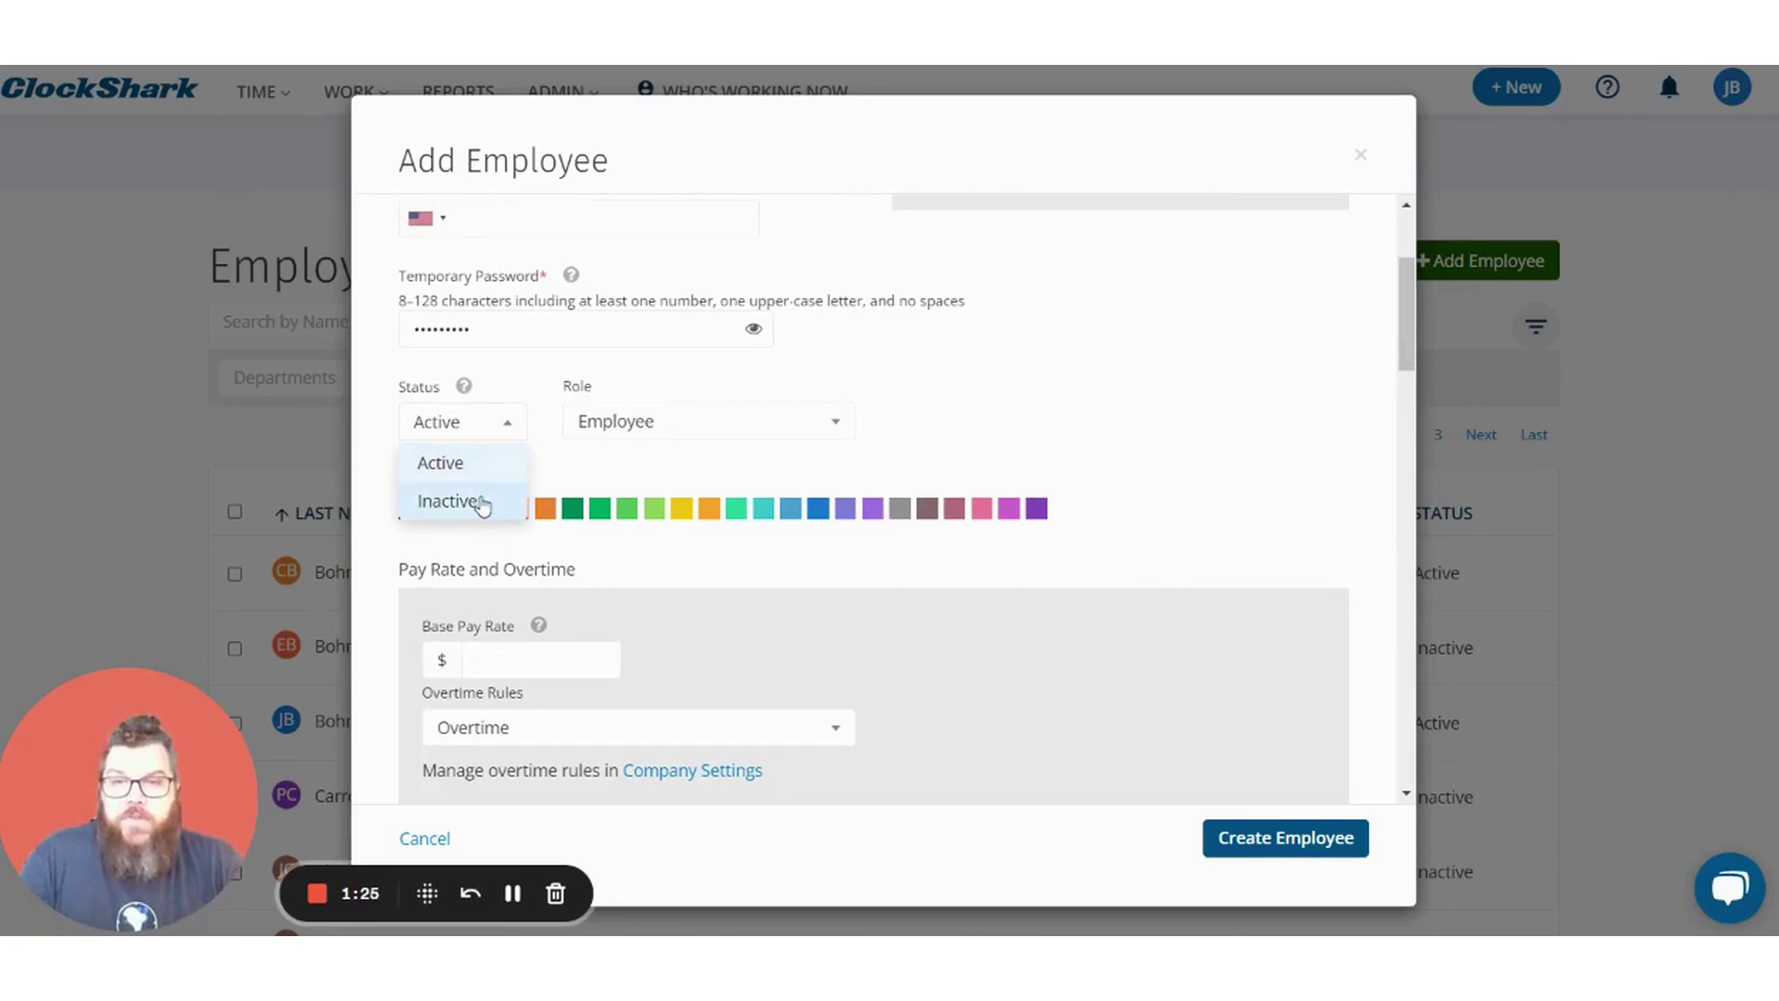
click(506, 430)
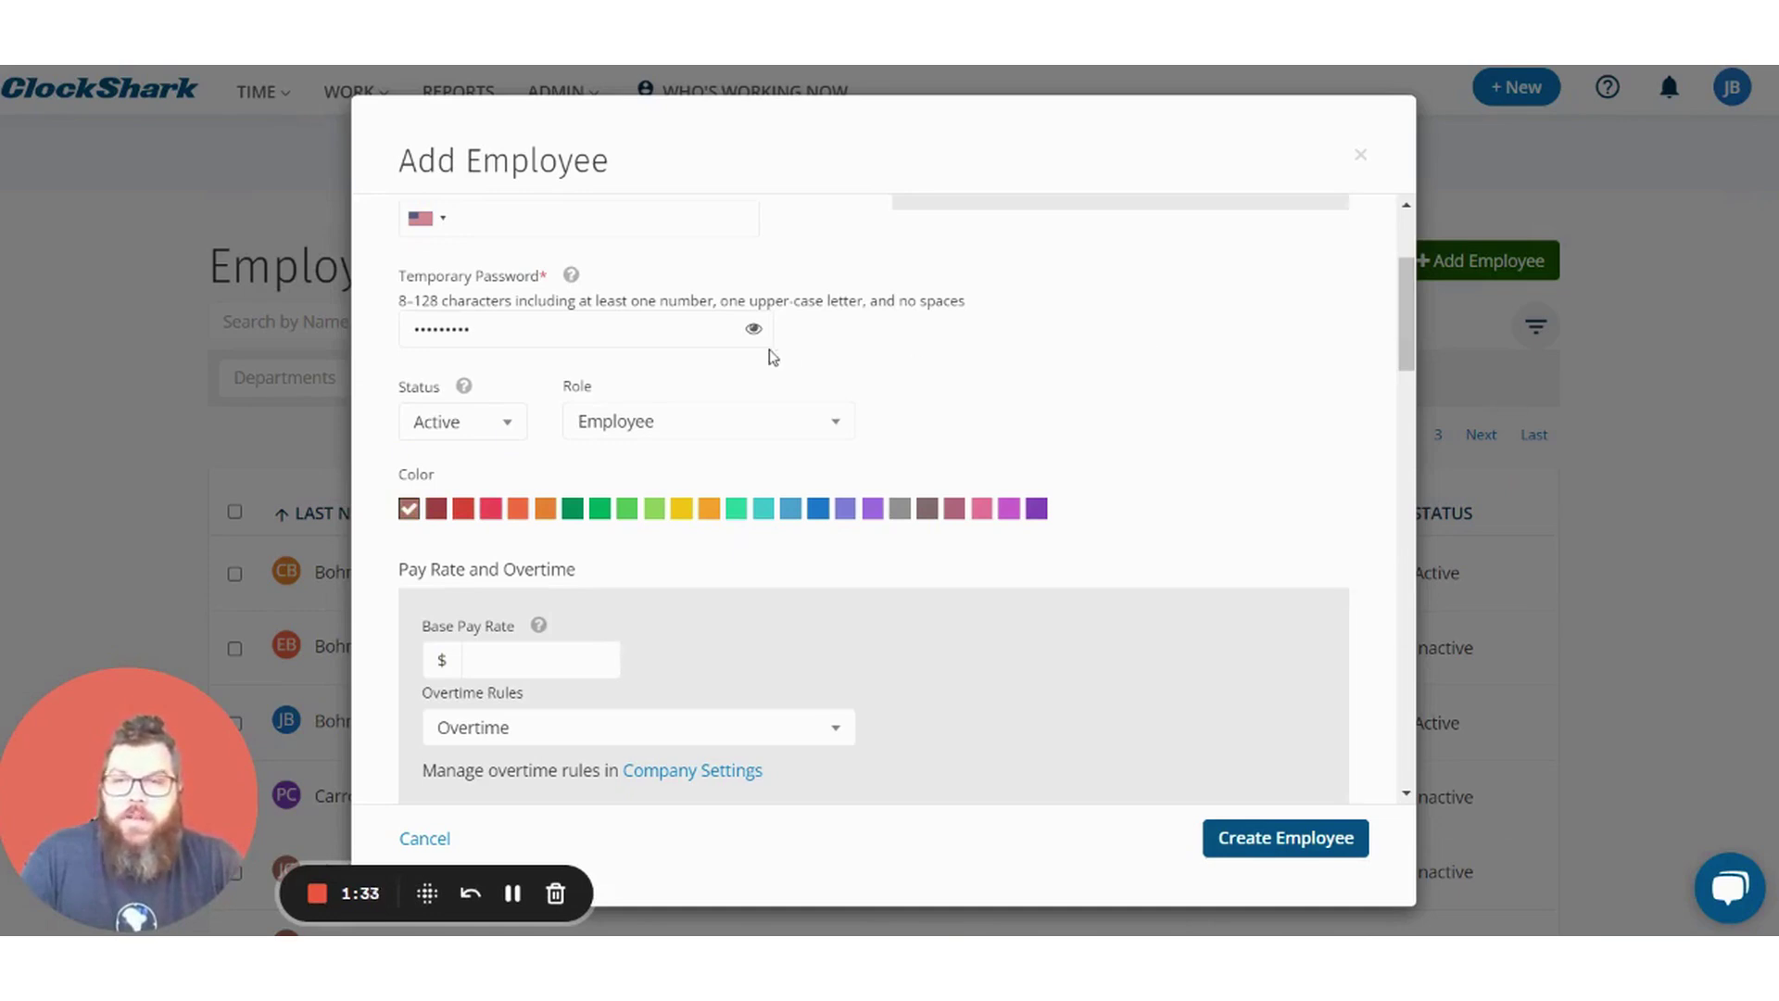
click(477, 428)
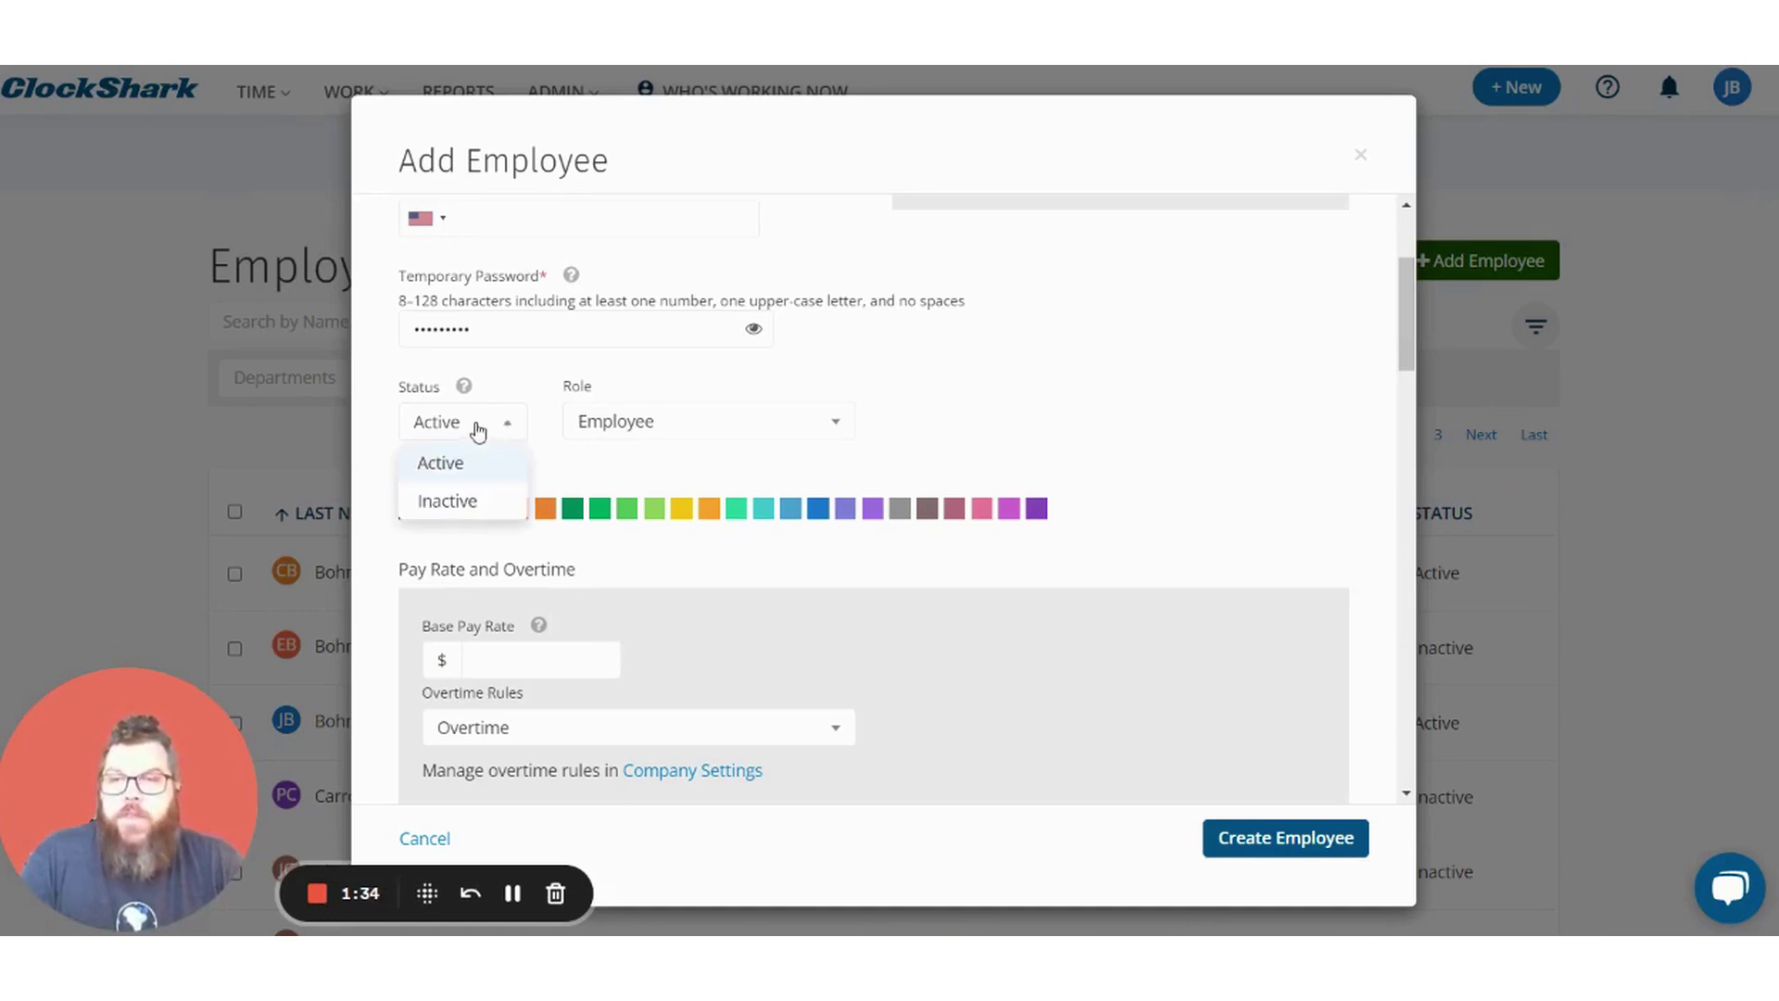
click(477, 502)
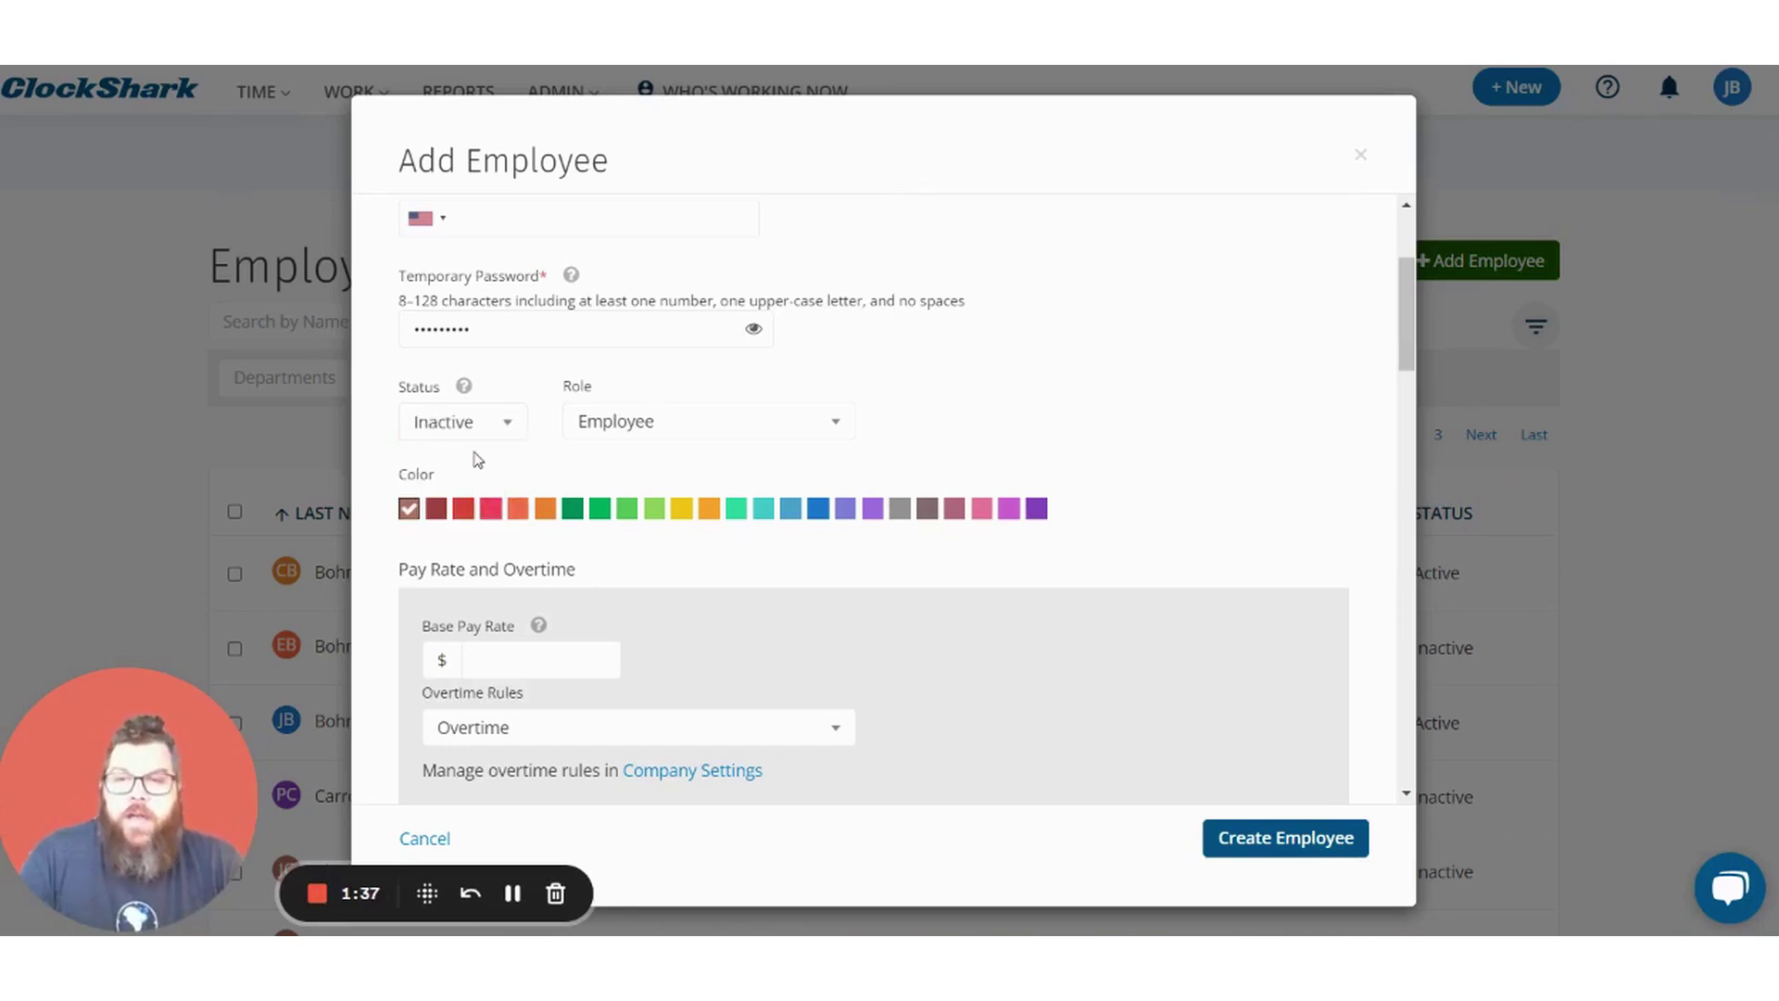
click(500, 421)
click(476, 465)
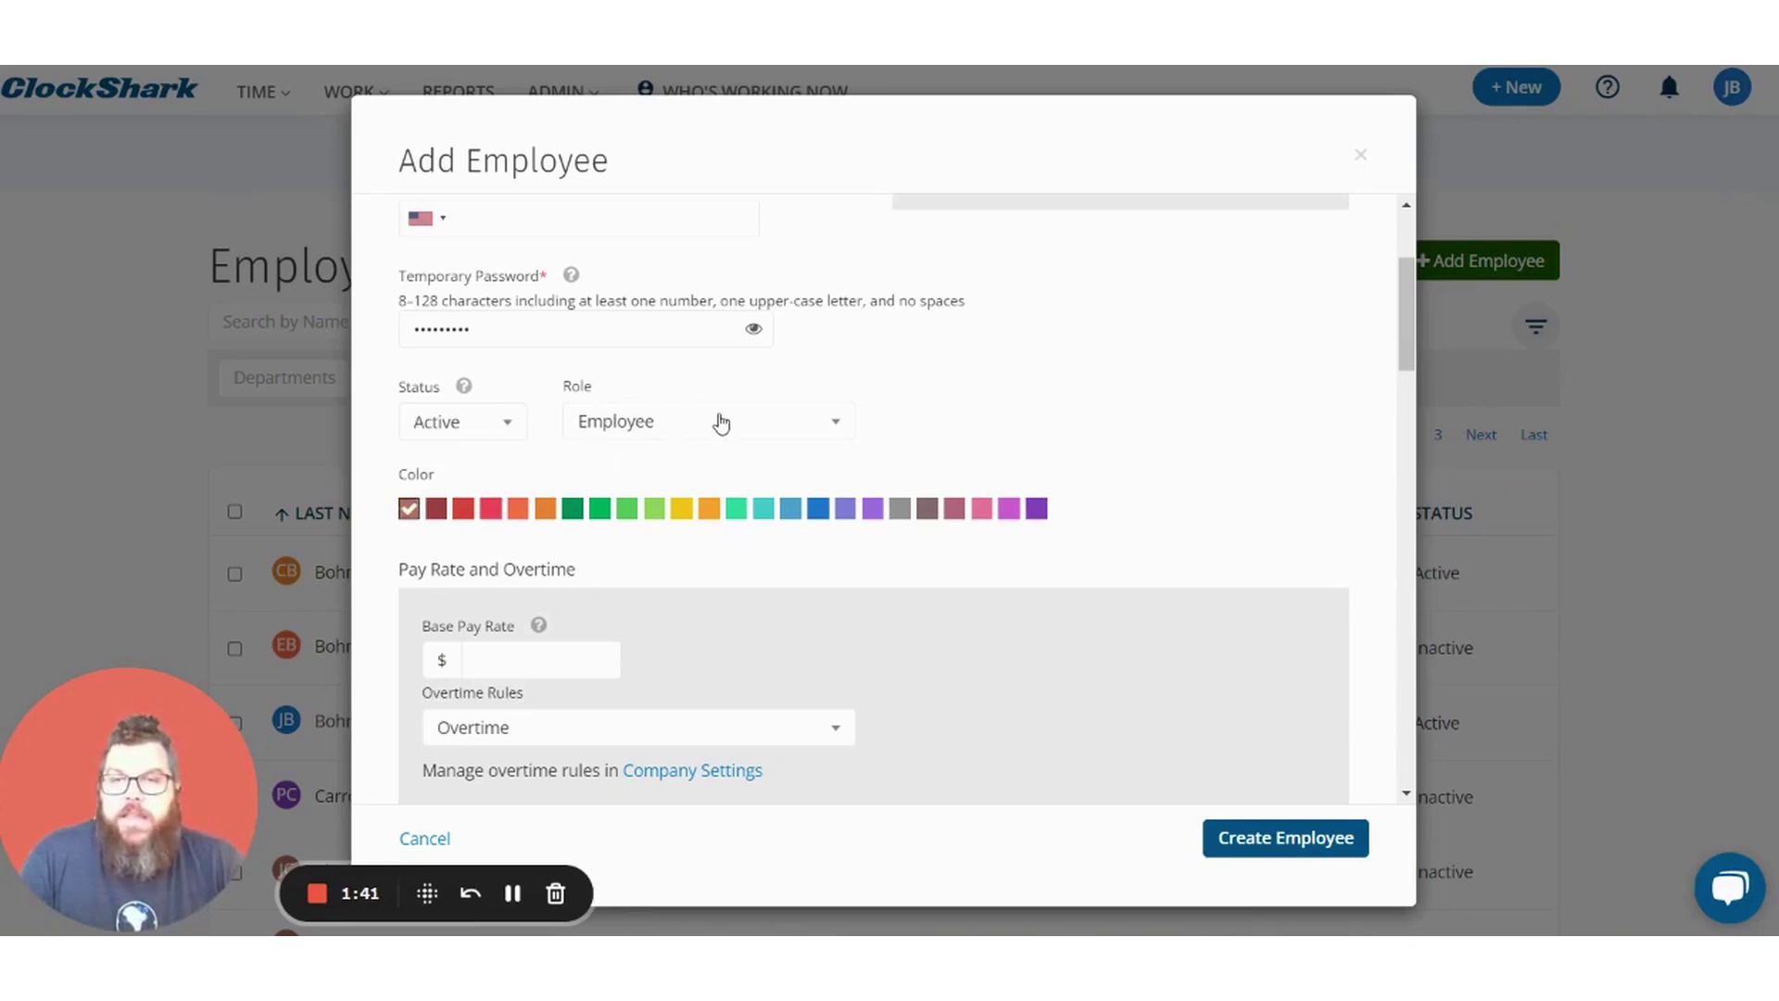
click(681, 426)
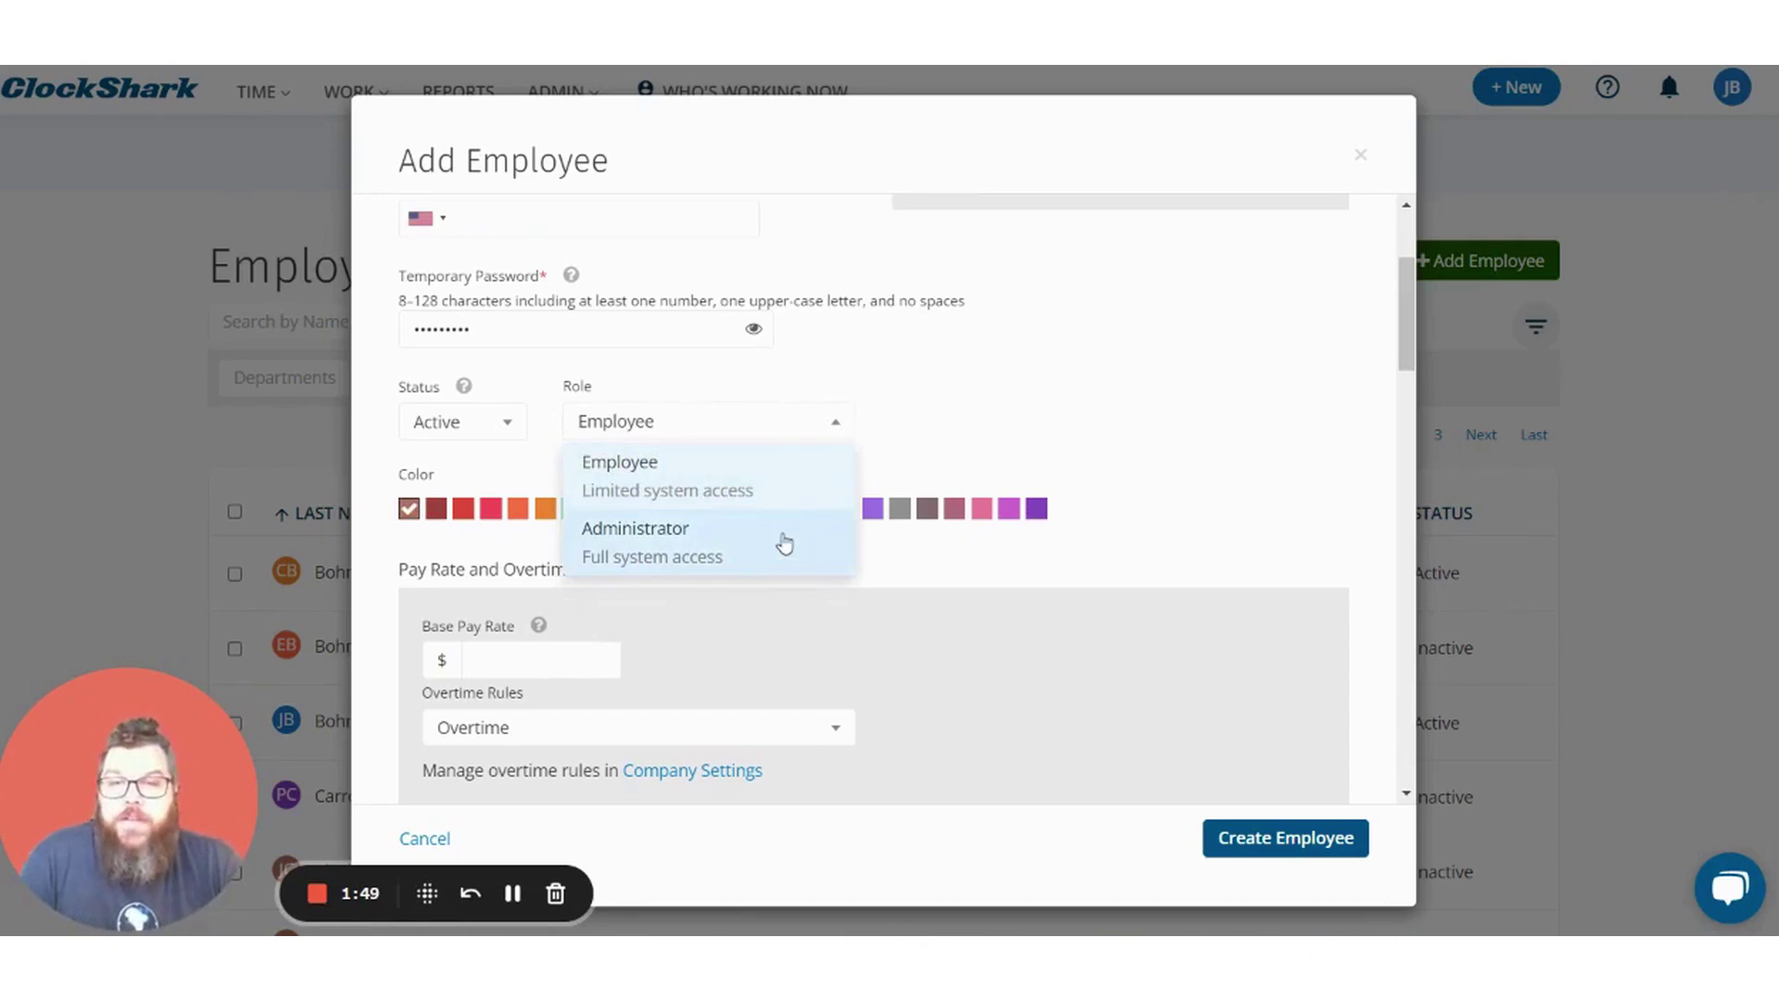
click(935, 430)
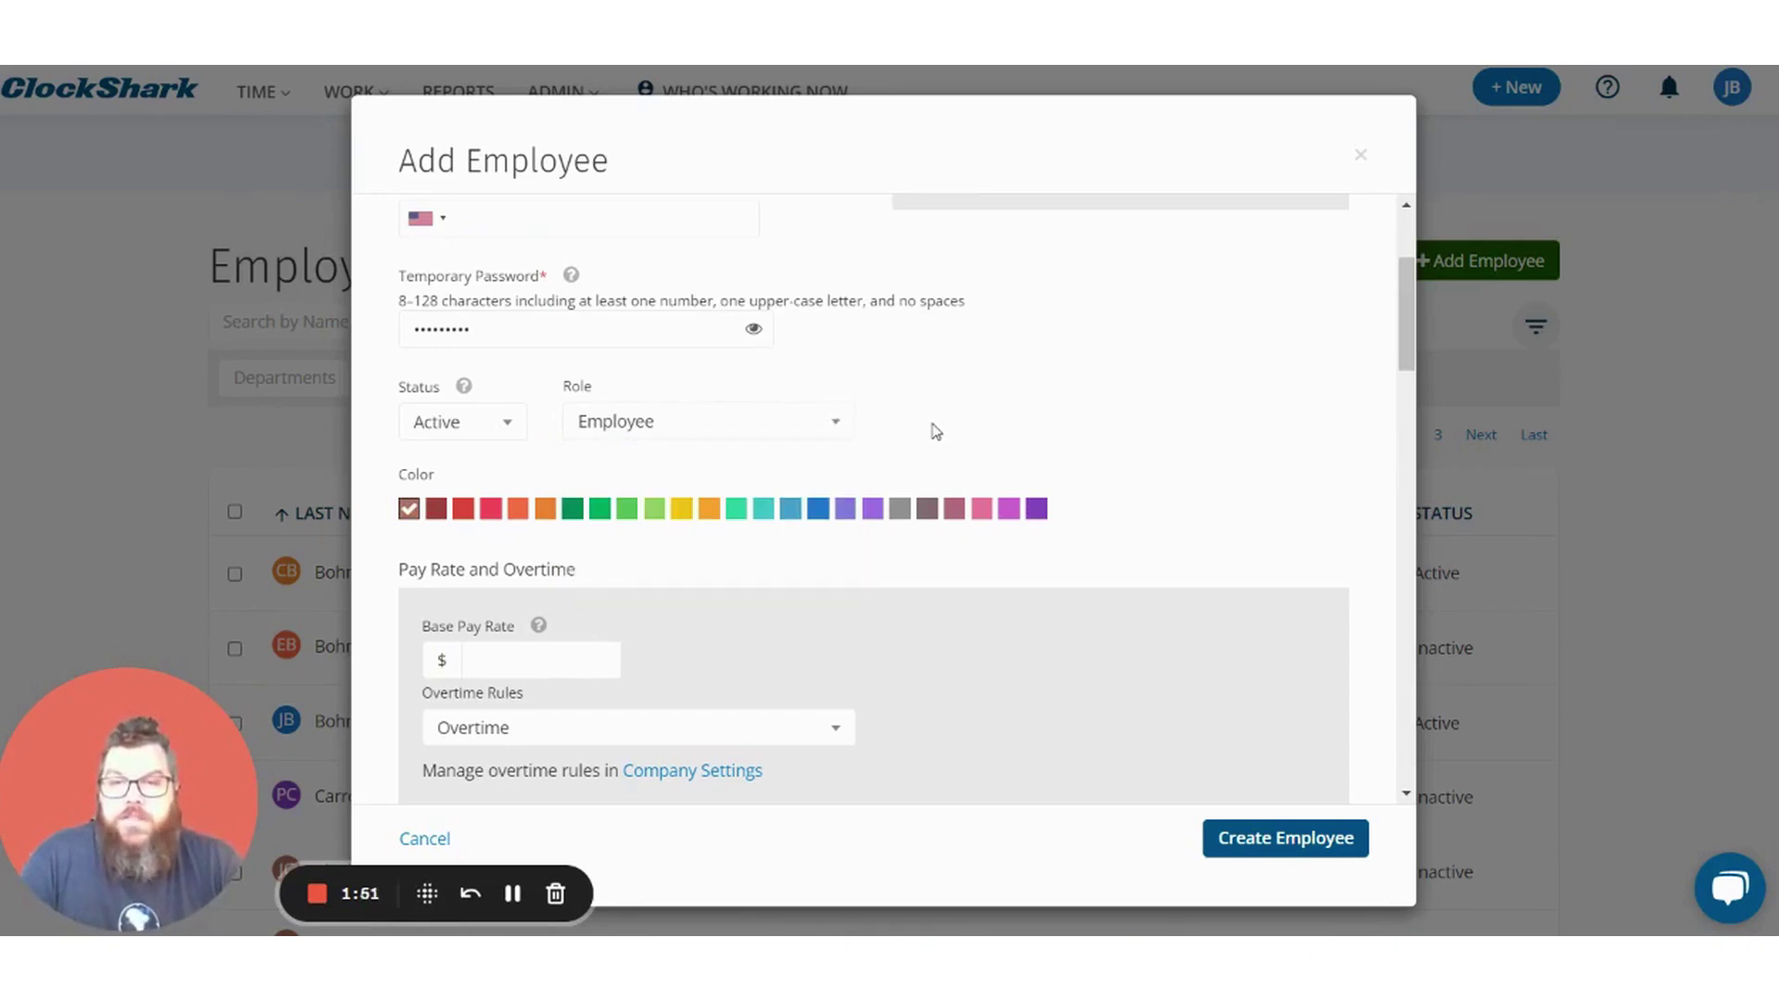
scroll(978, 524, down, 3)
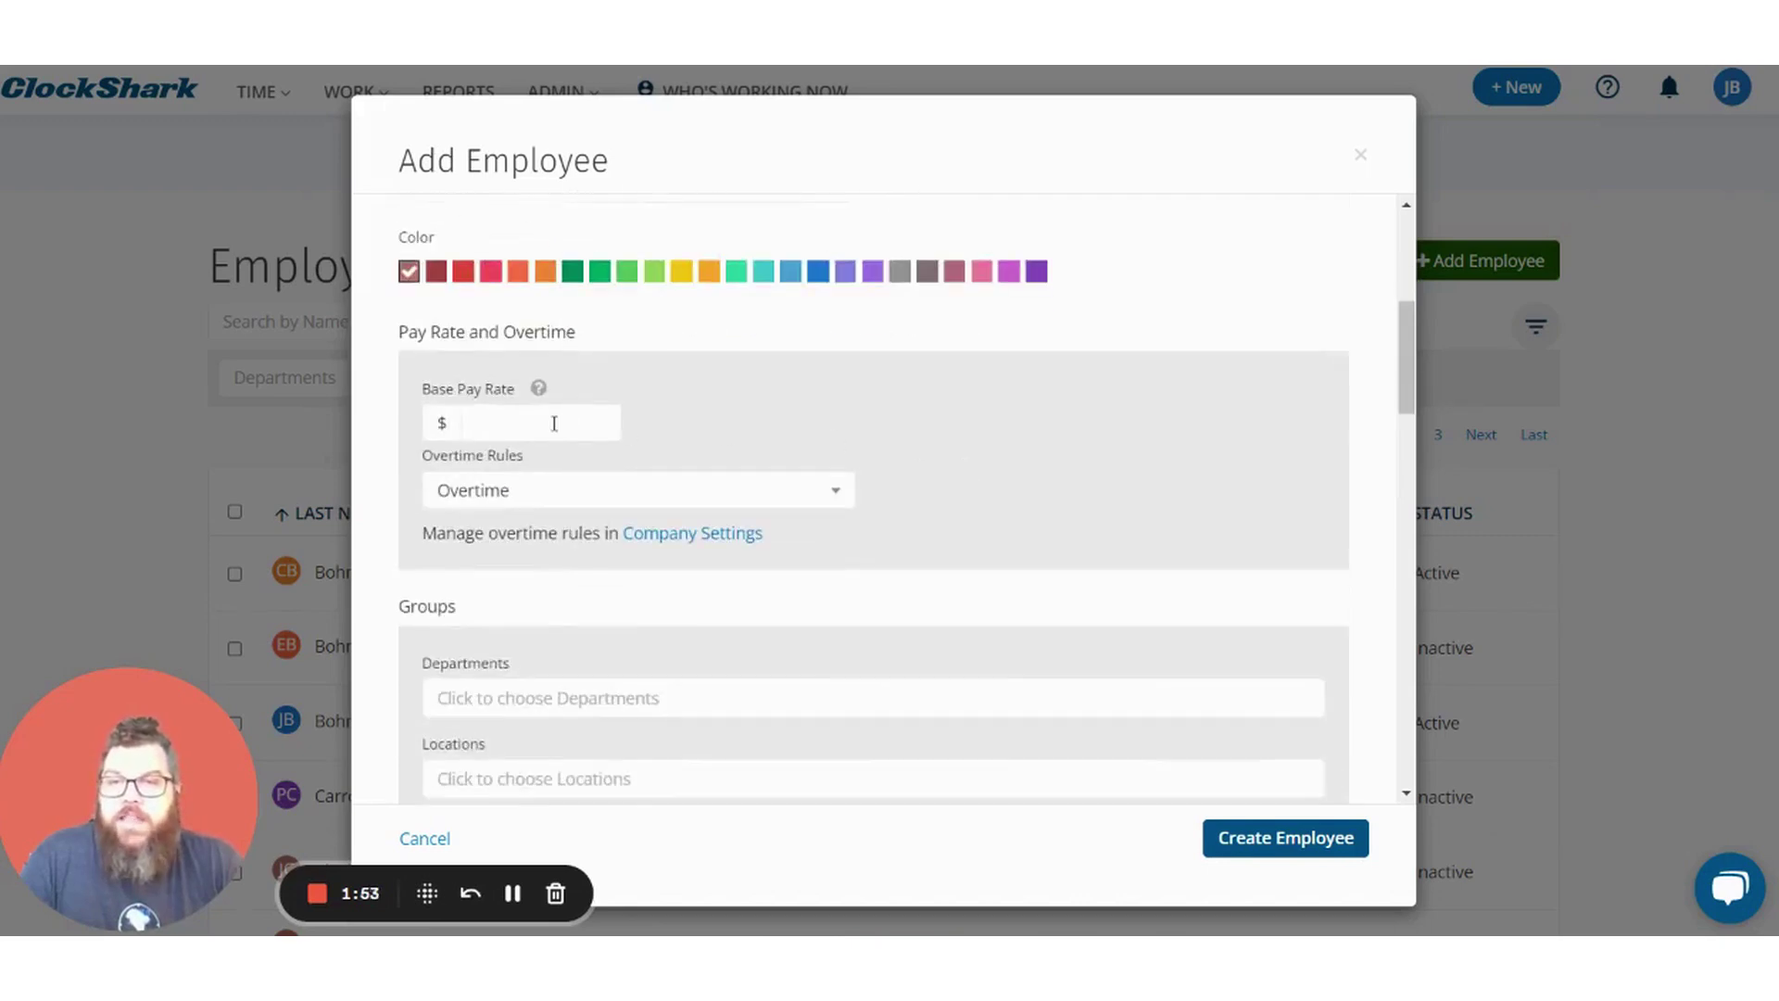
scroll(781, 525, down, 3)
scroll(781, 525, down, 9)
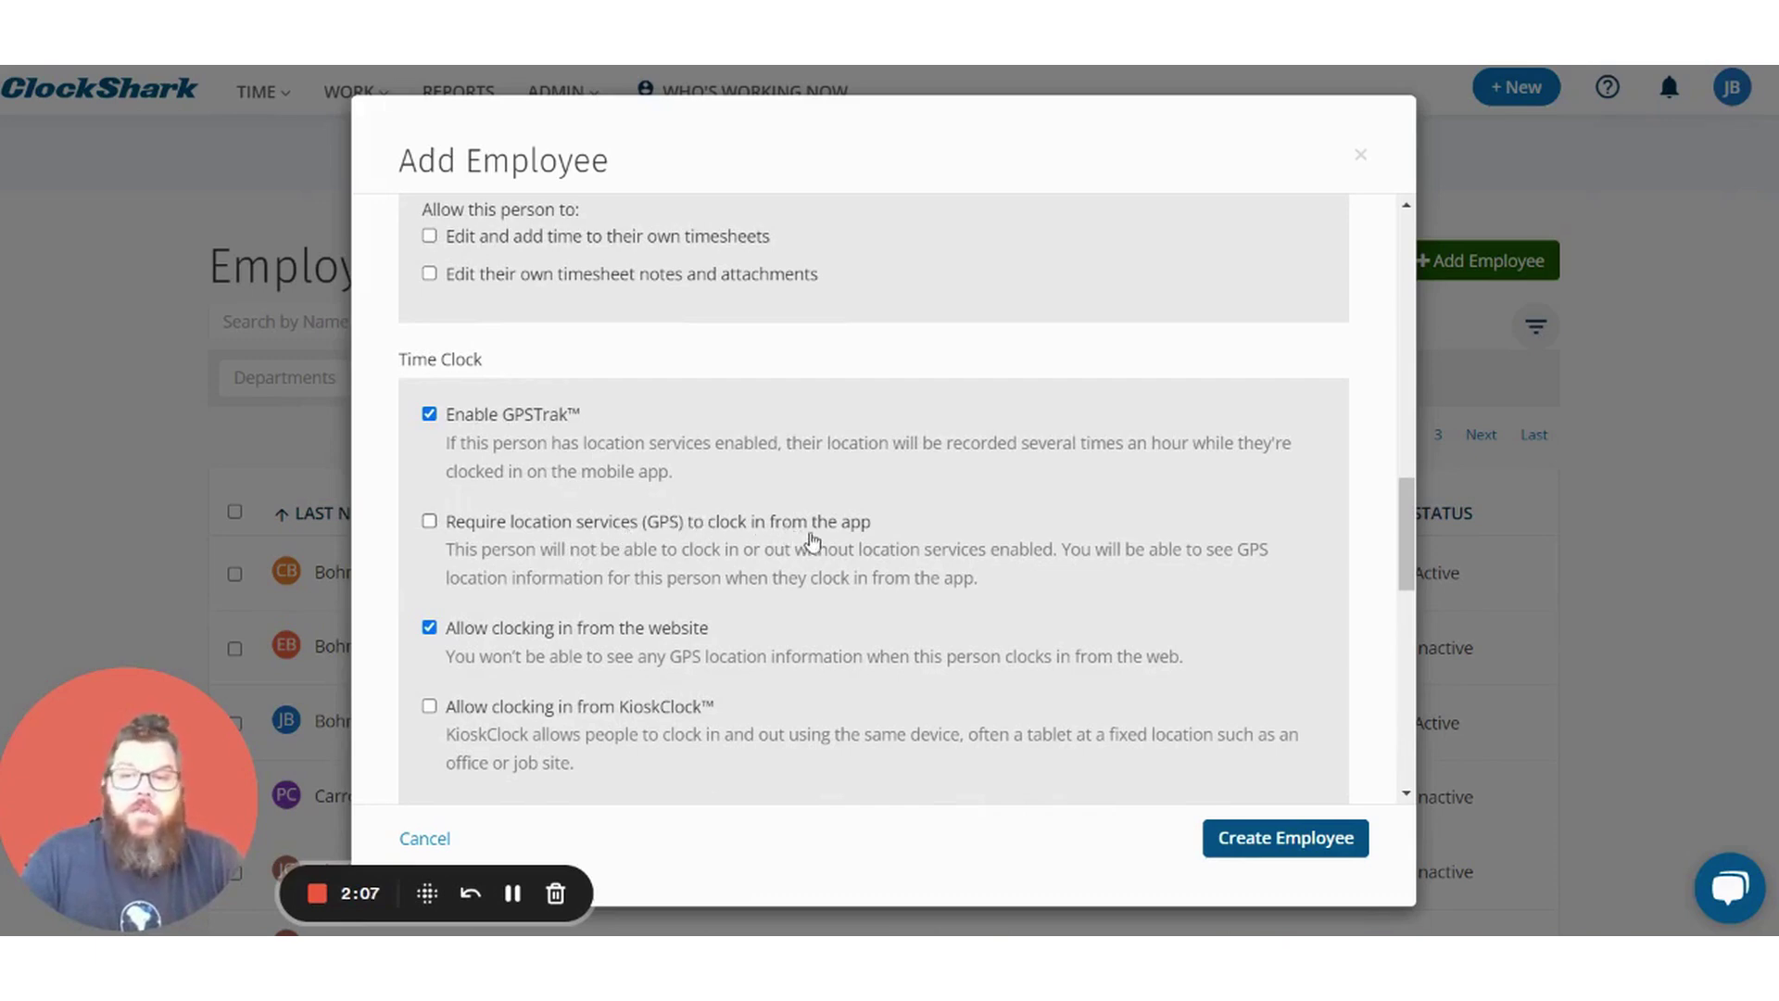
Step: Enable 'Require location services (GPS) to clock in from the app' in Time Clock settings
click(430, 521)
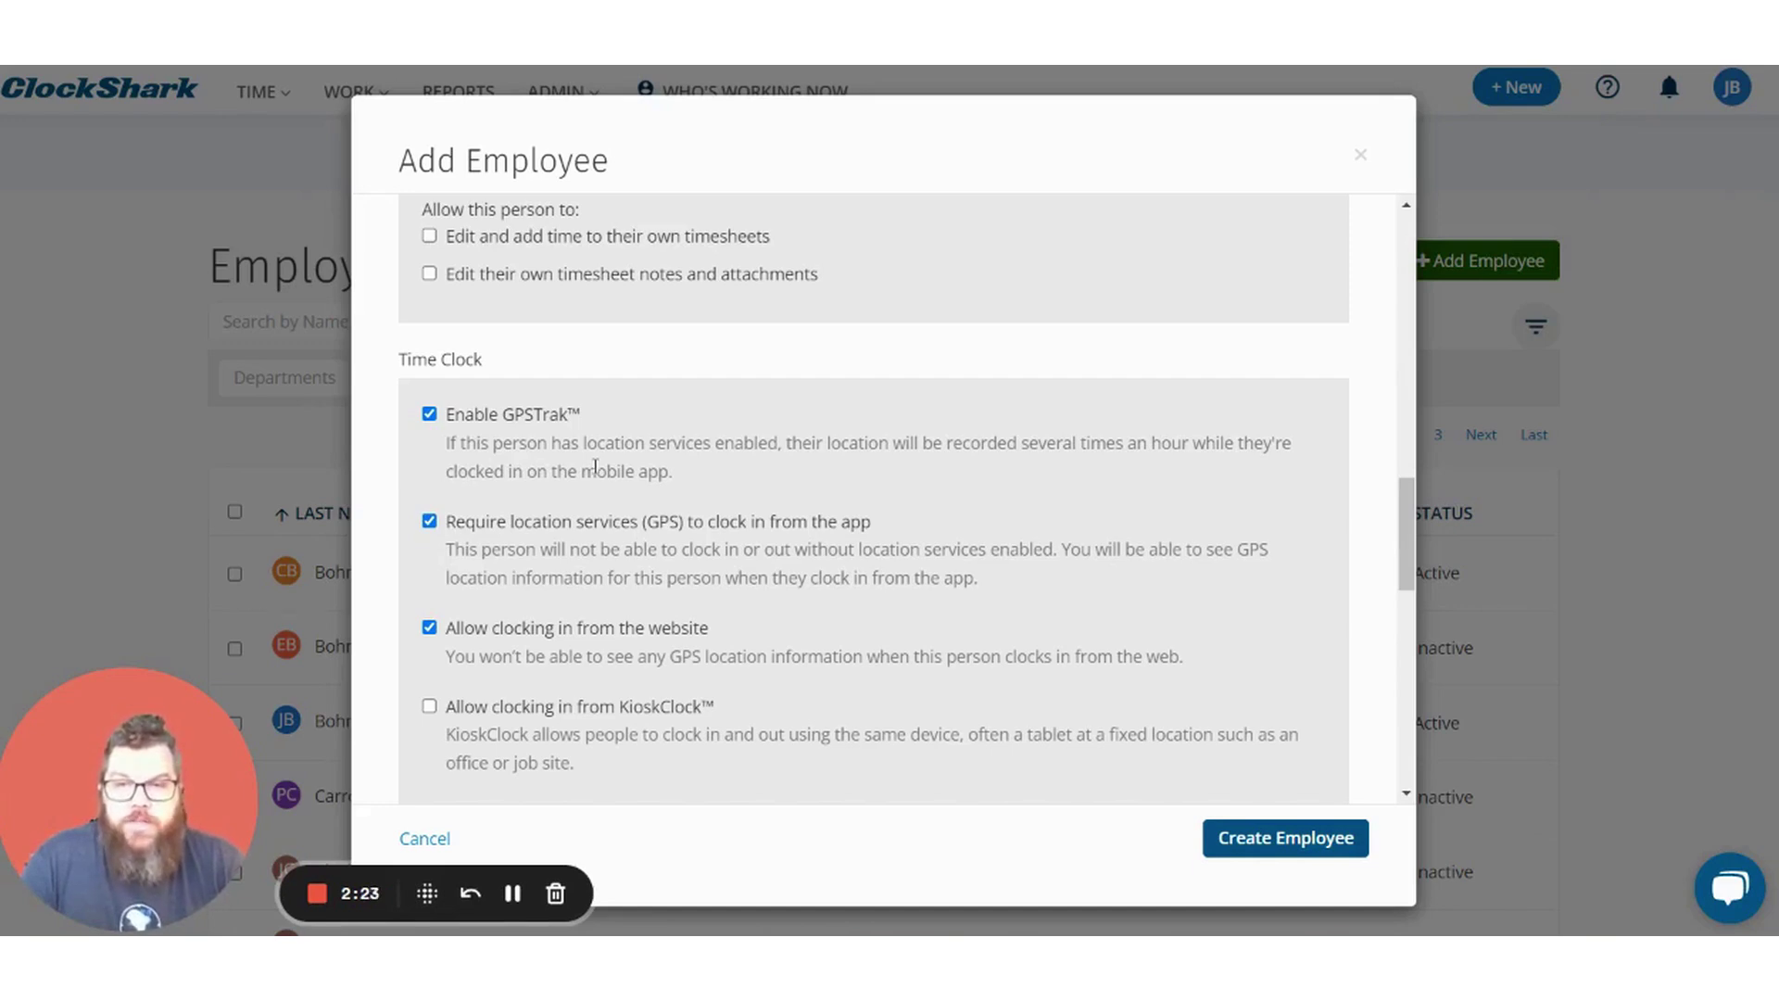
scroll(531, 572, down, 3)
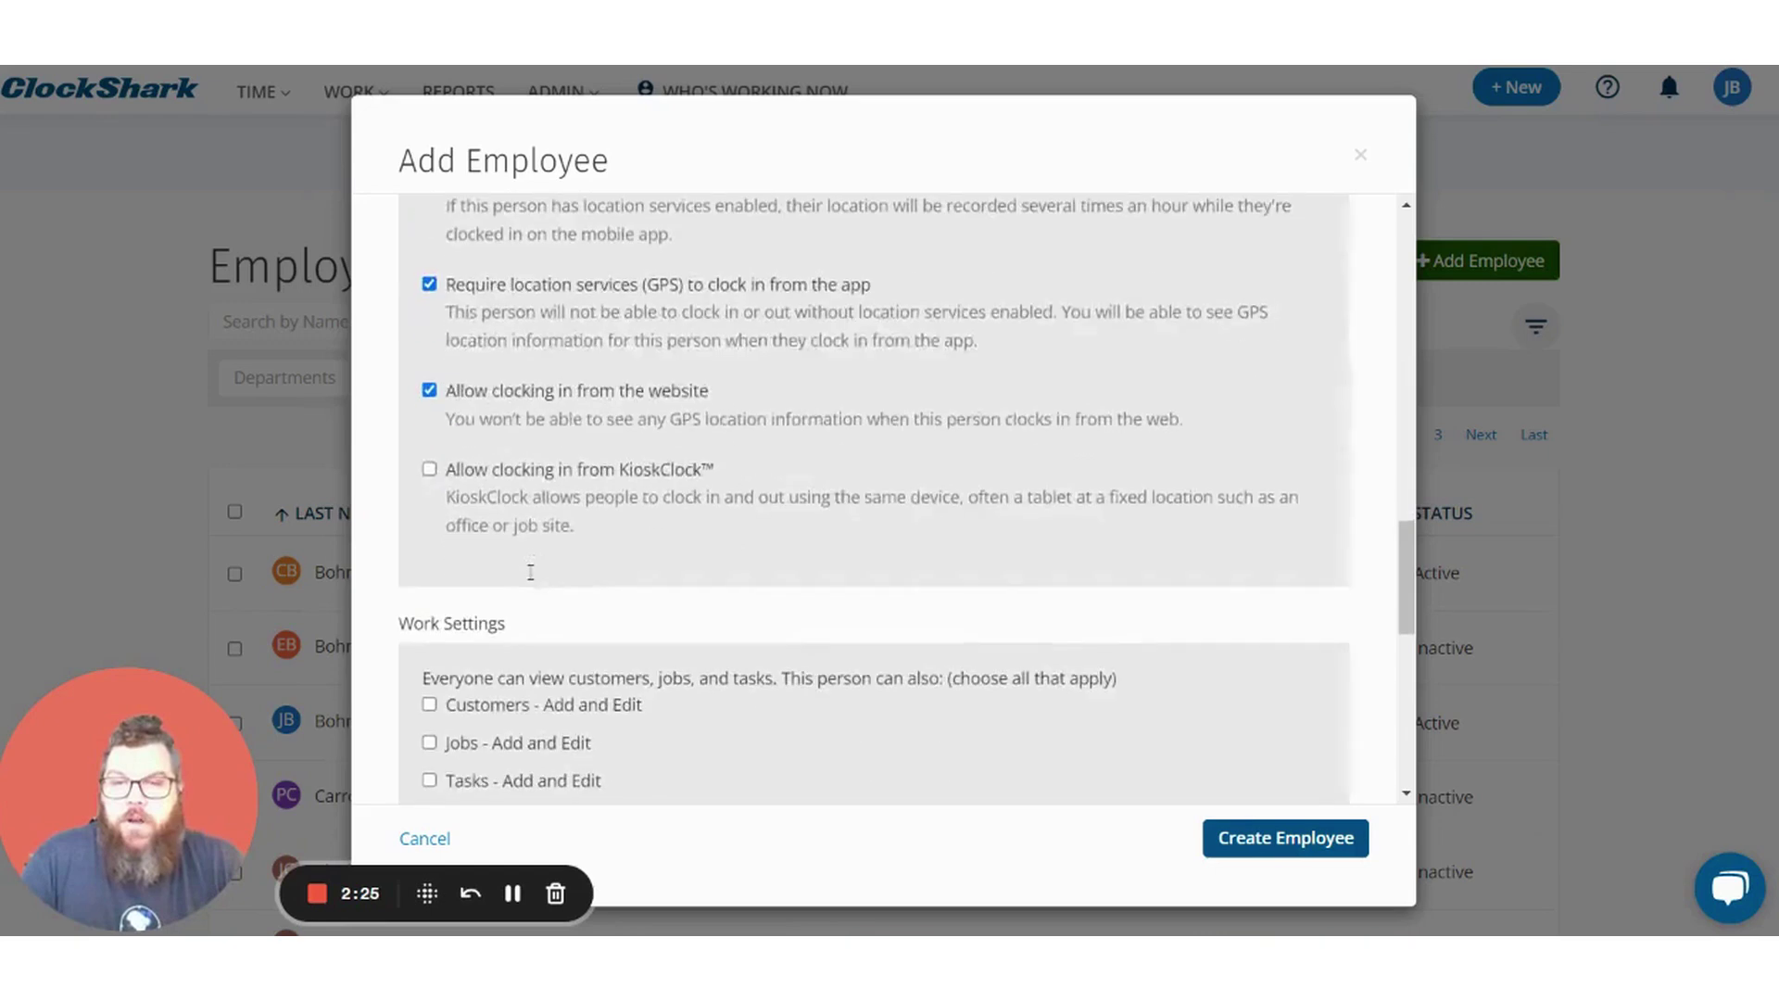
scroll(531, 572, down, 3)
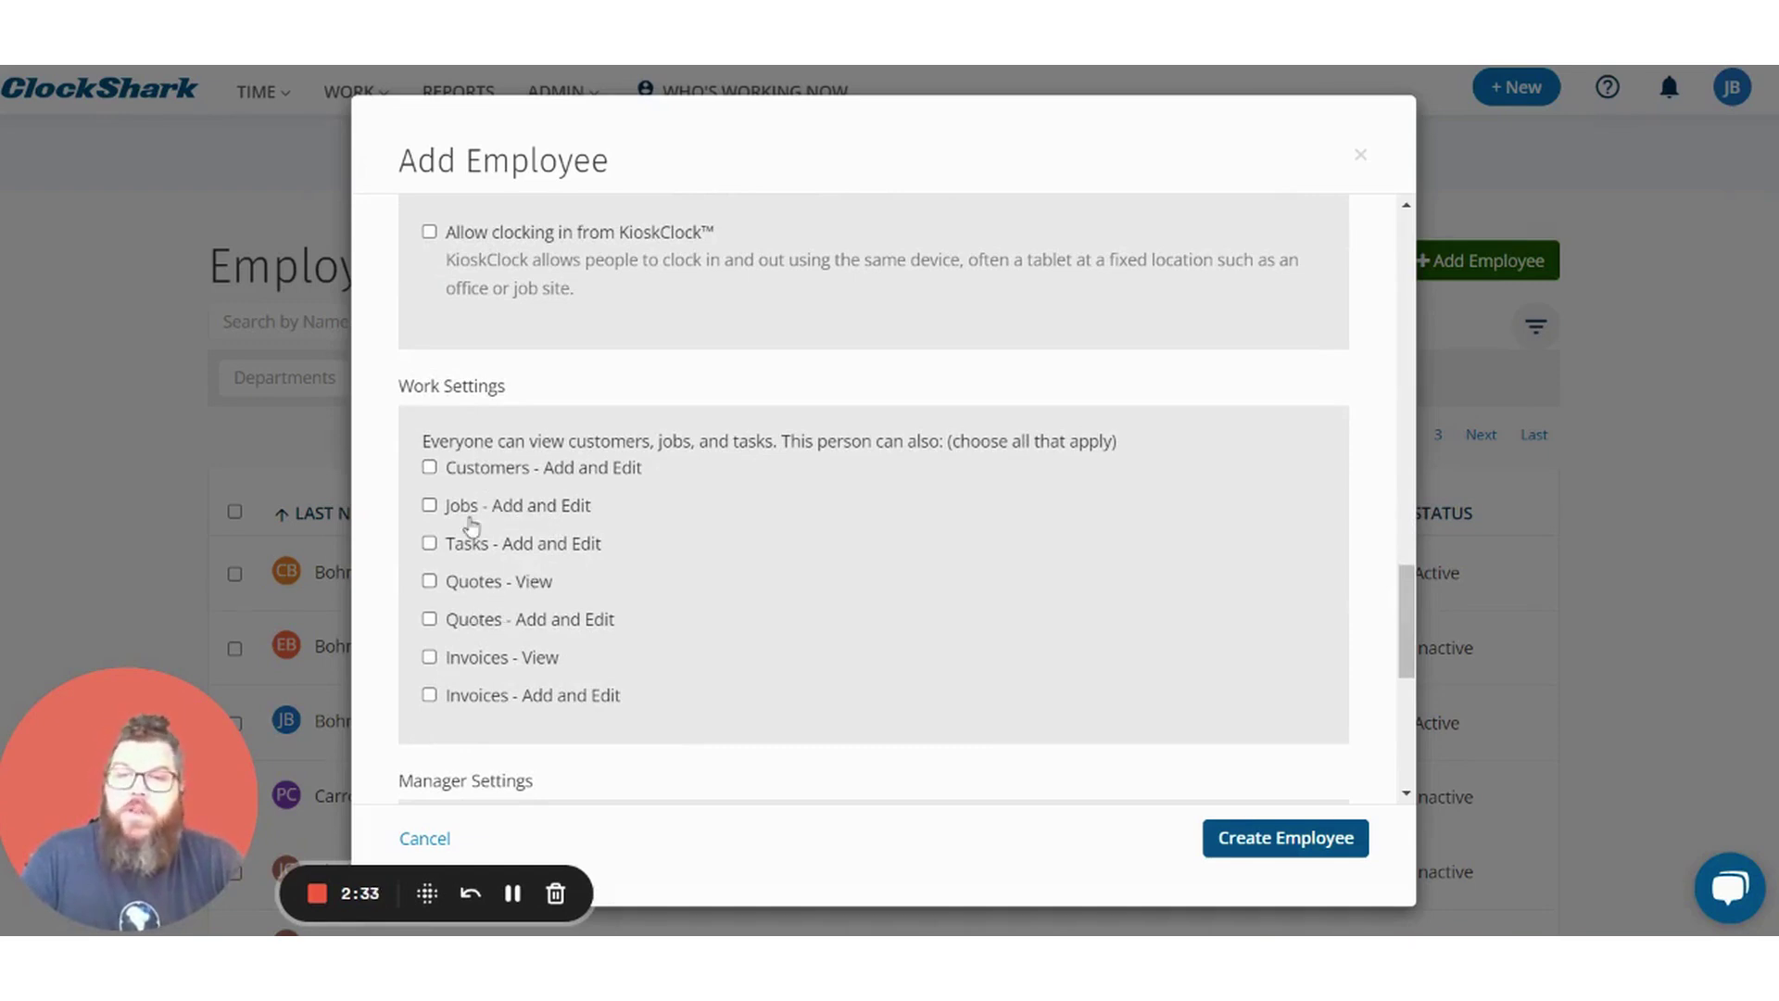
scroll(503, 556, down, 5)
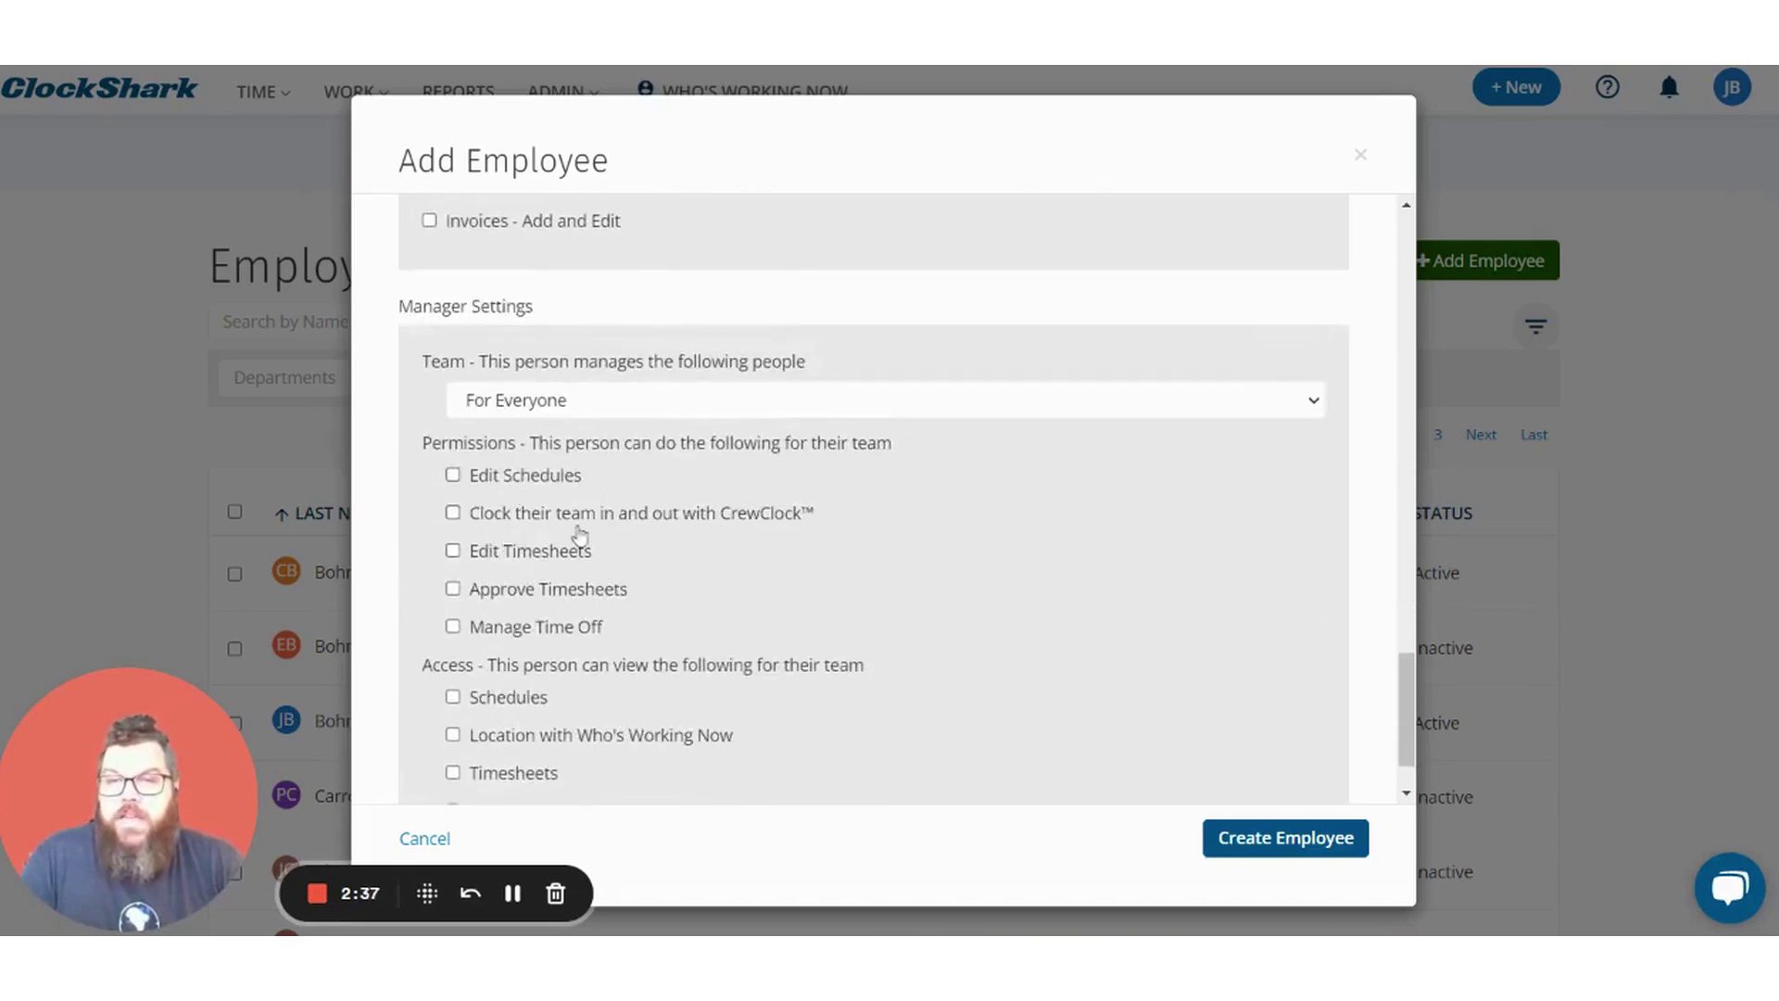
scroll(602, 584, down, 1)
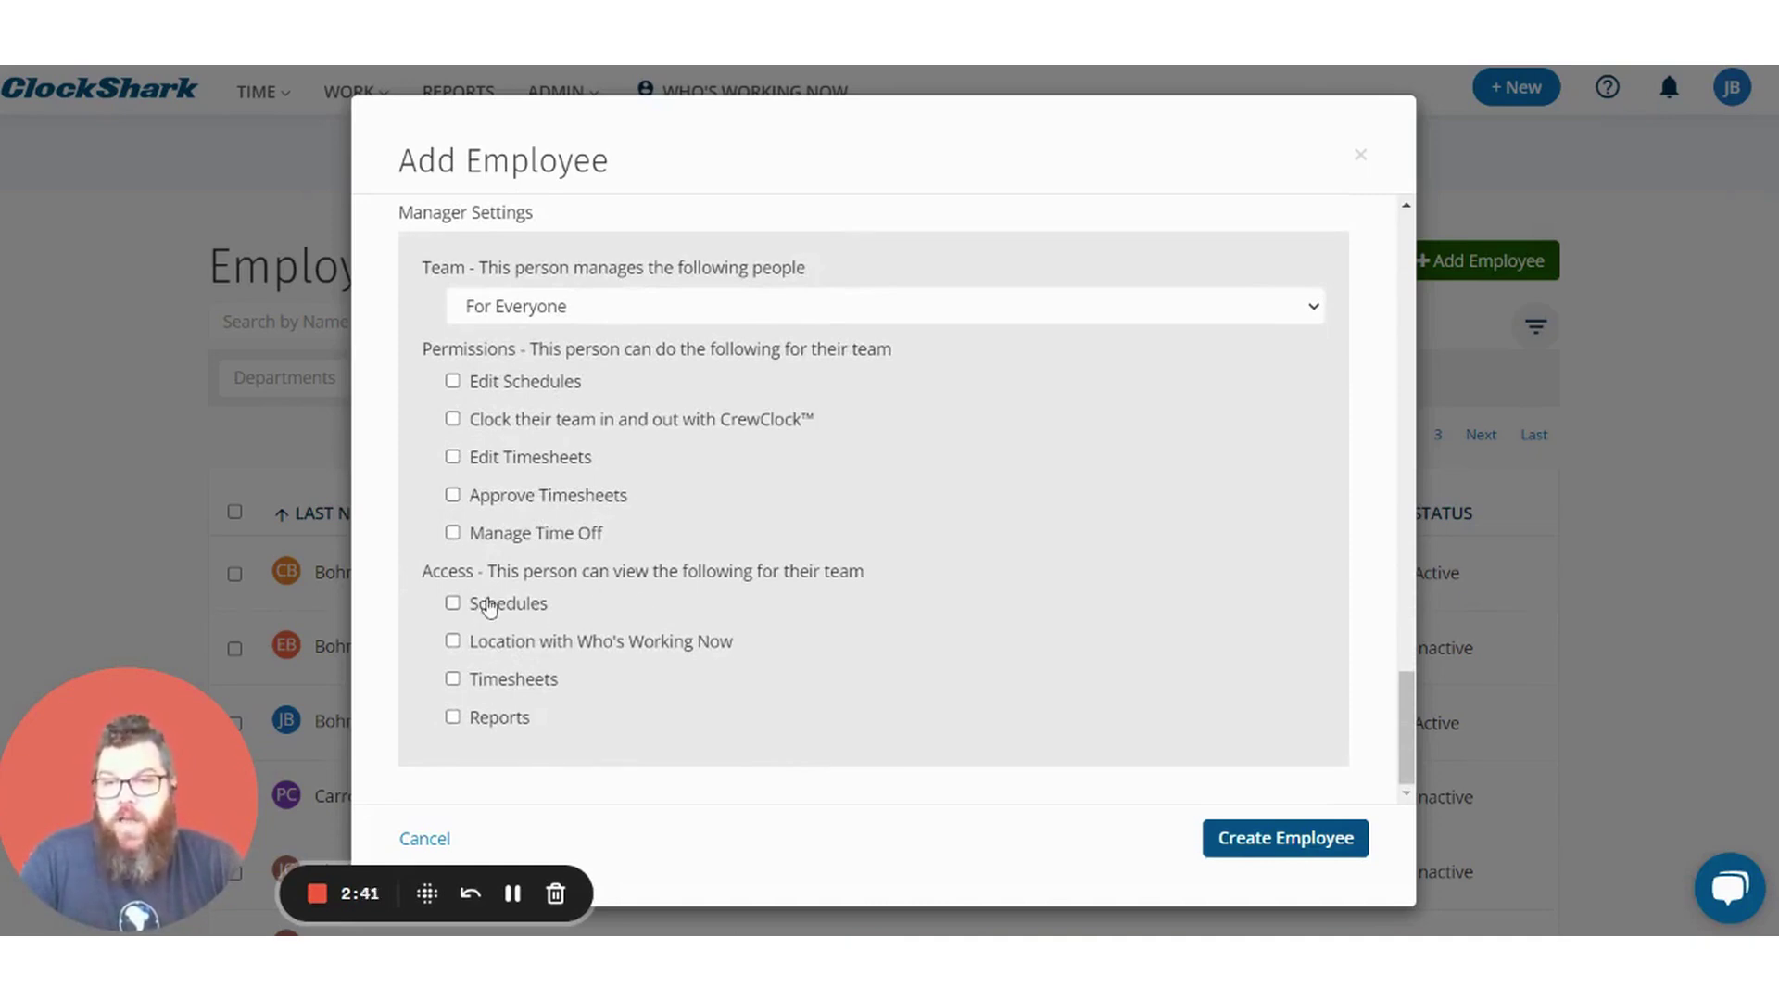
Step: Create the employee, bringing staff to 22, and start a new job under WORK > Jobs
click(1303, 841)
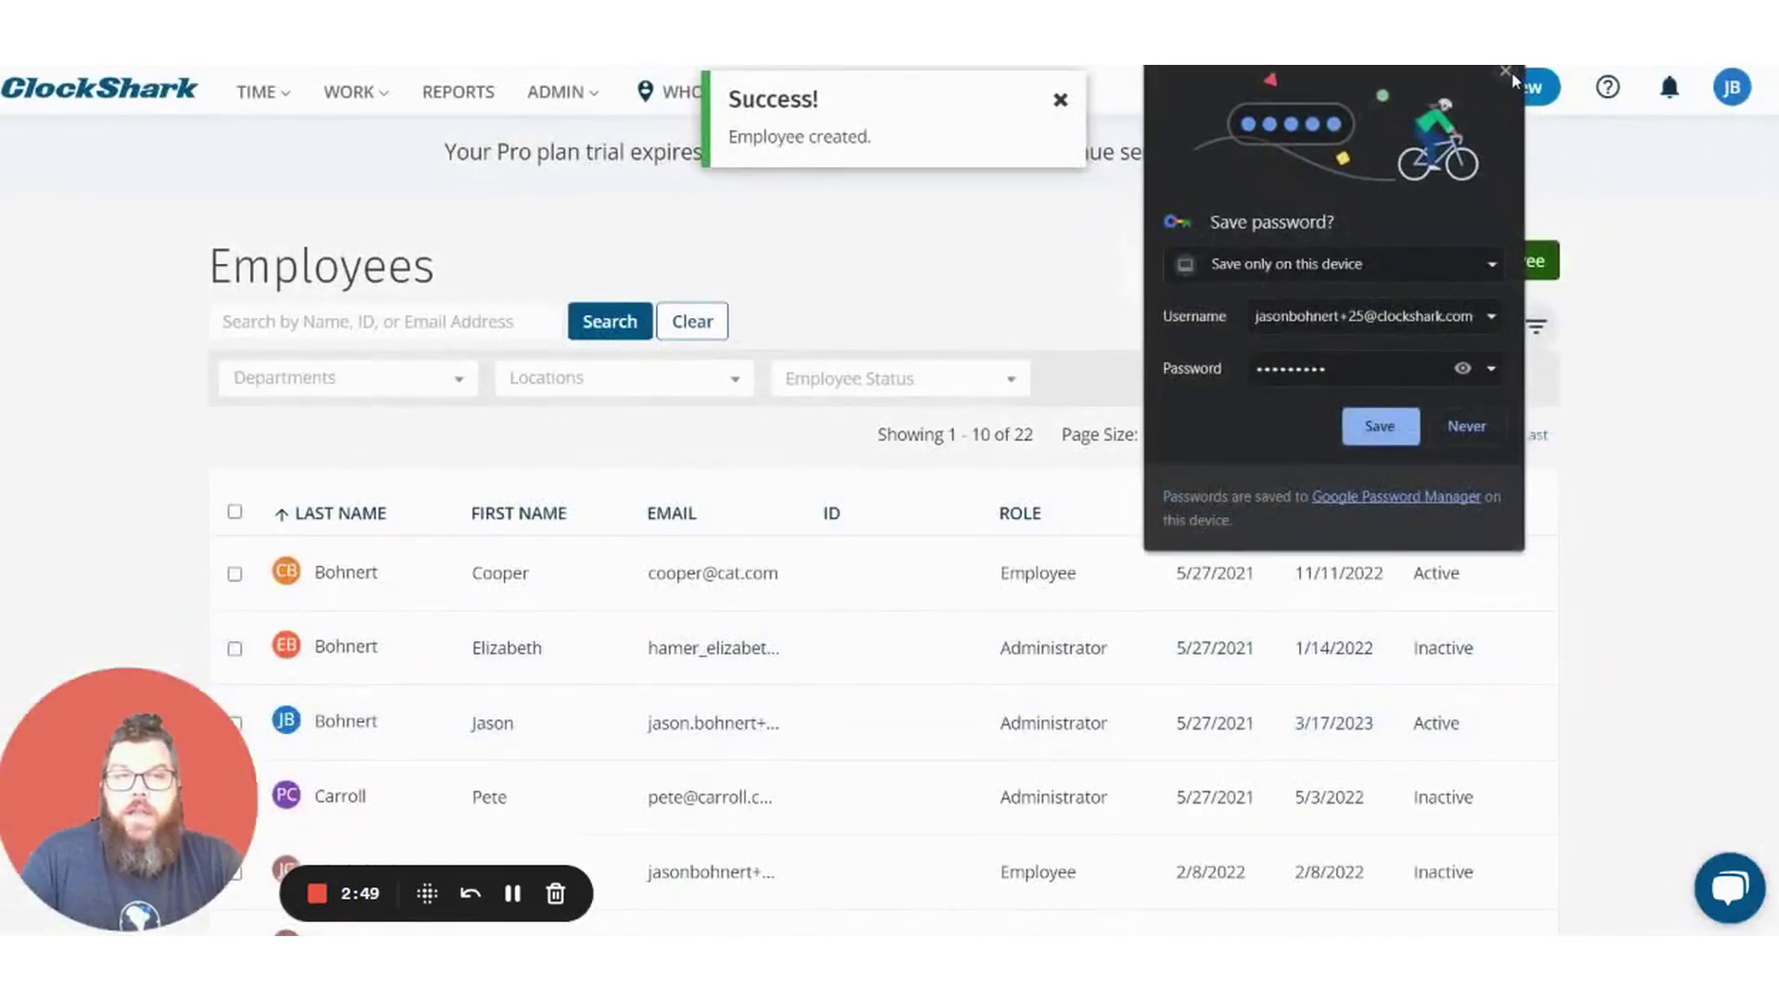
click(1508, 71)
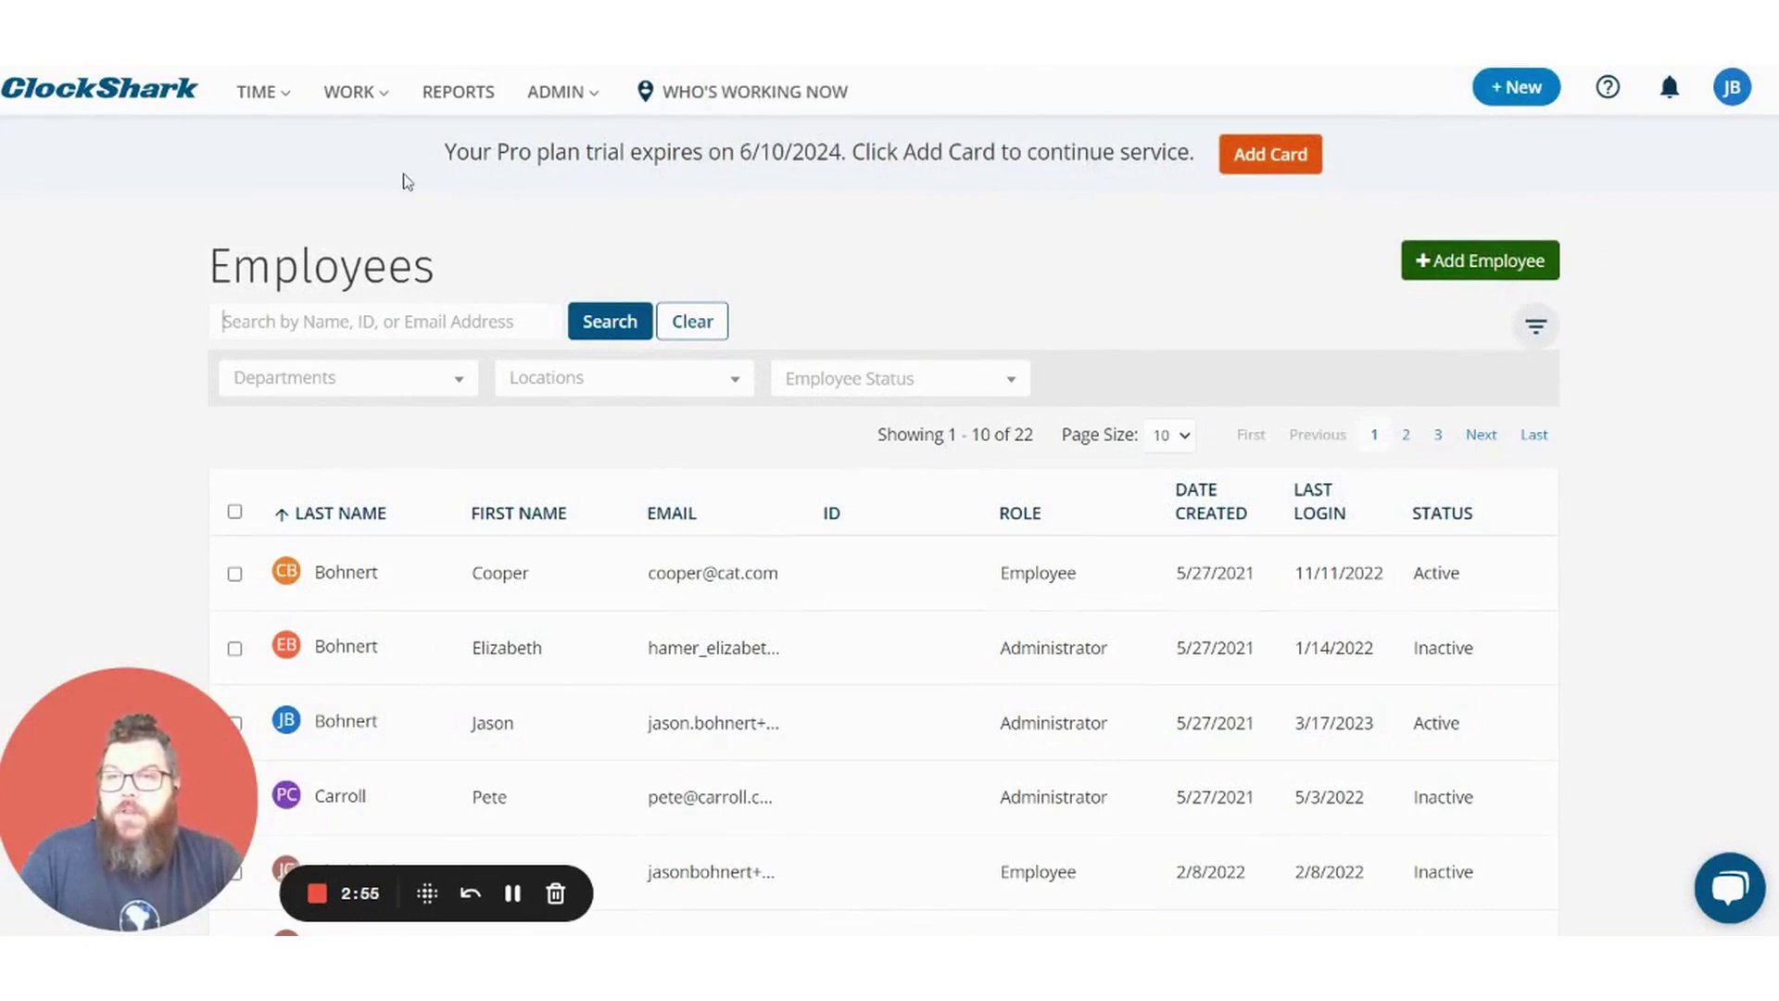
click(359, 94)
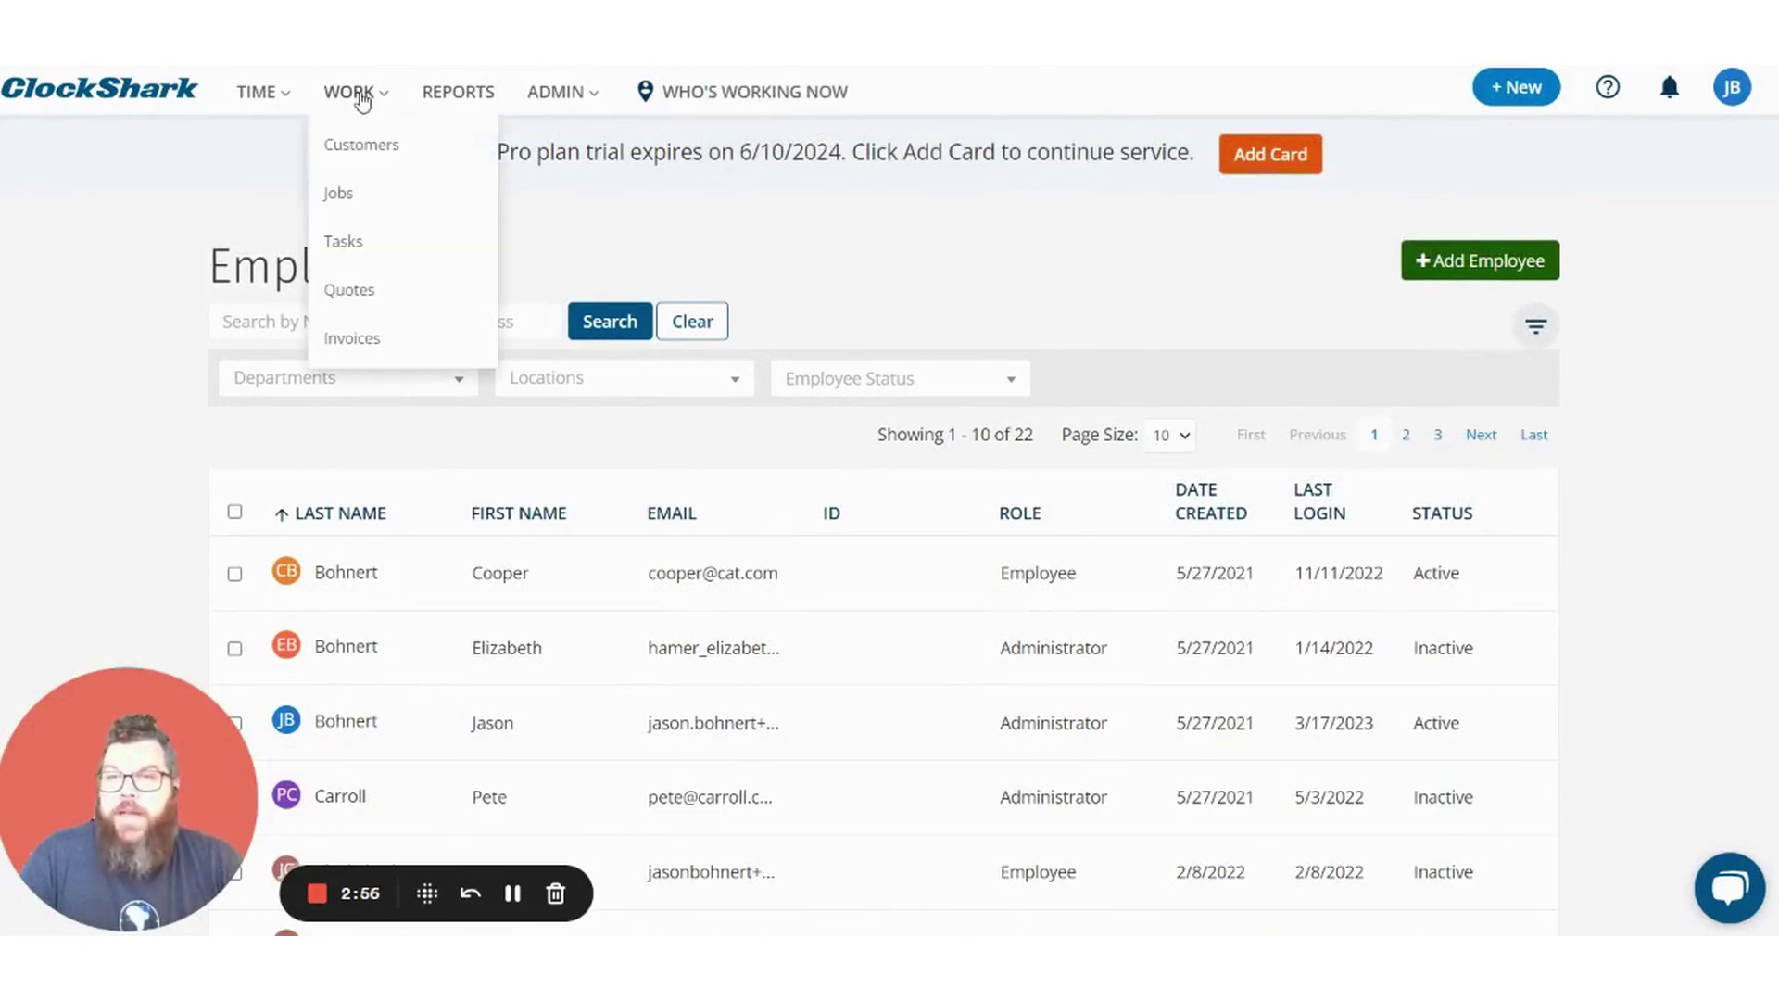
click(393, 190)
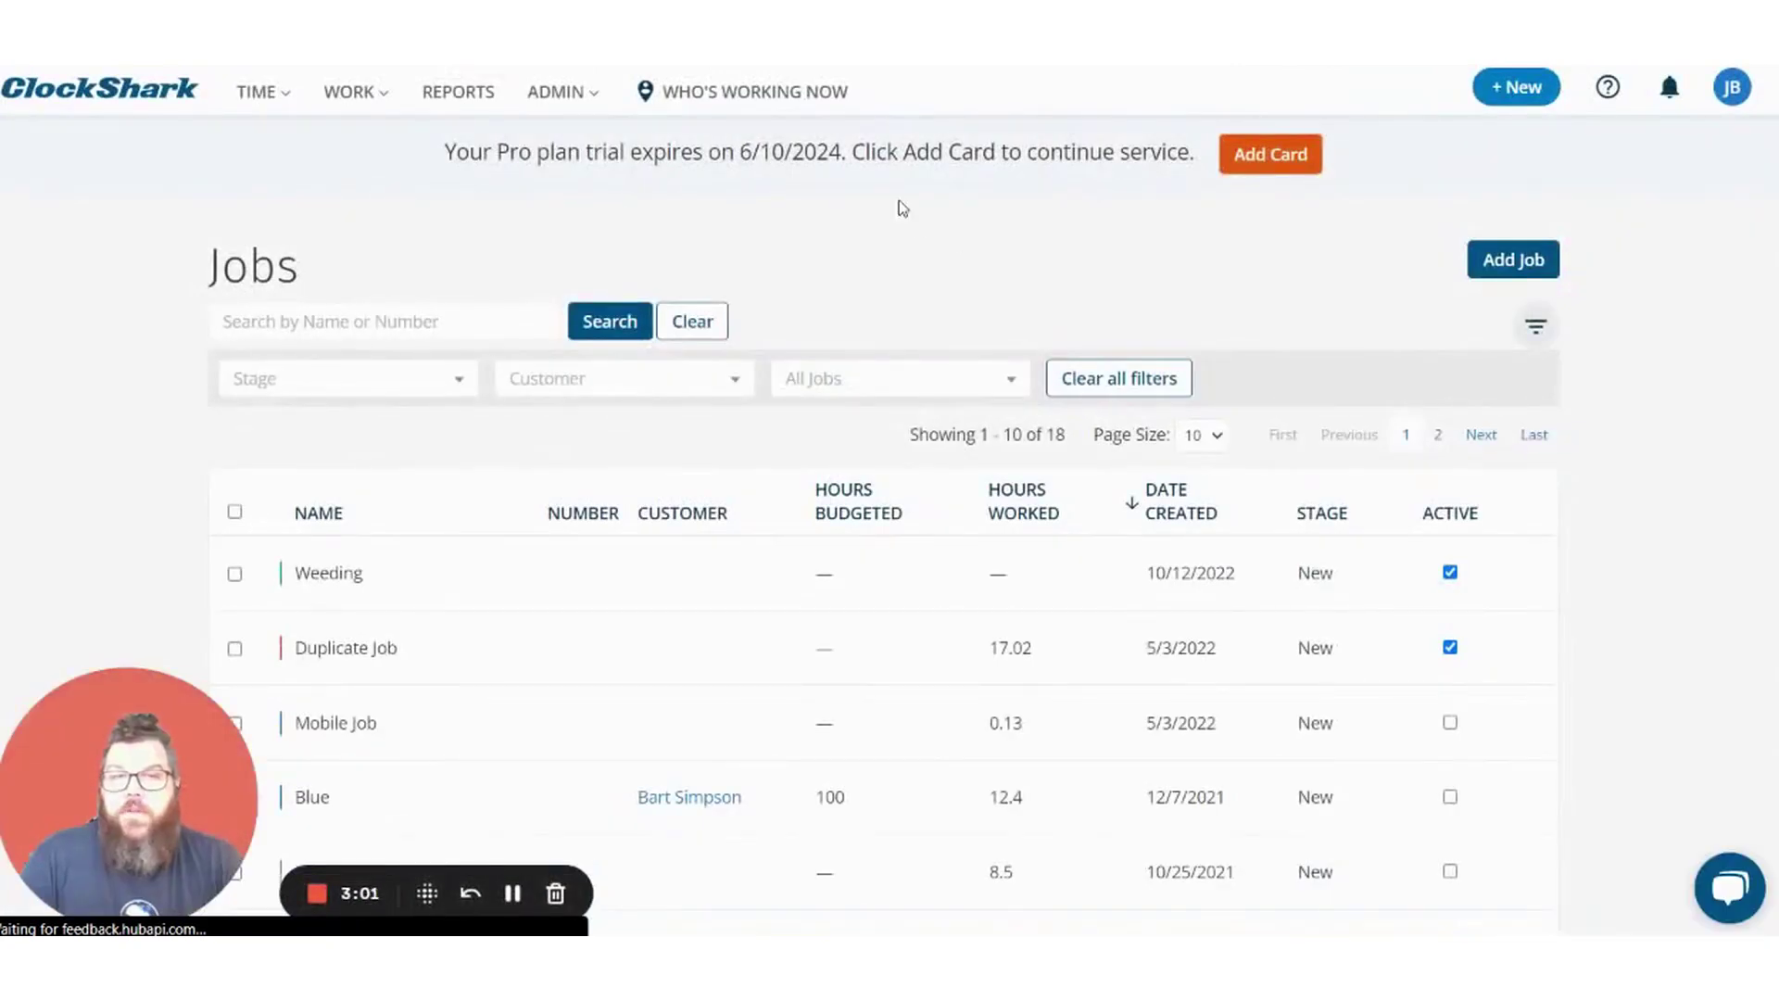
click(1534, 265)
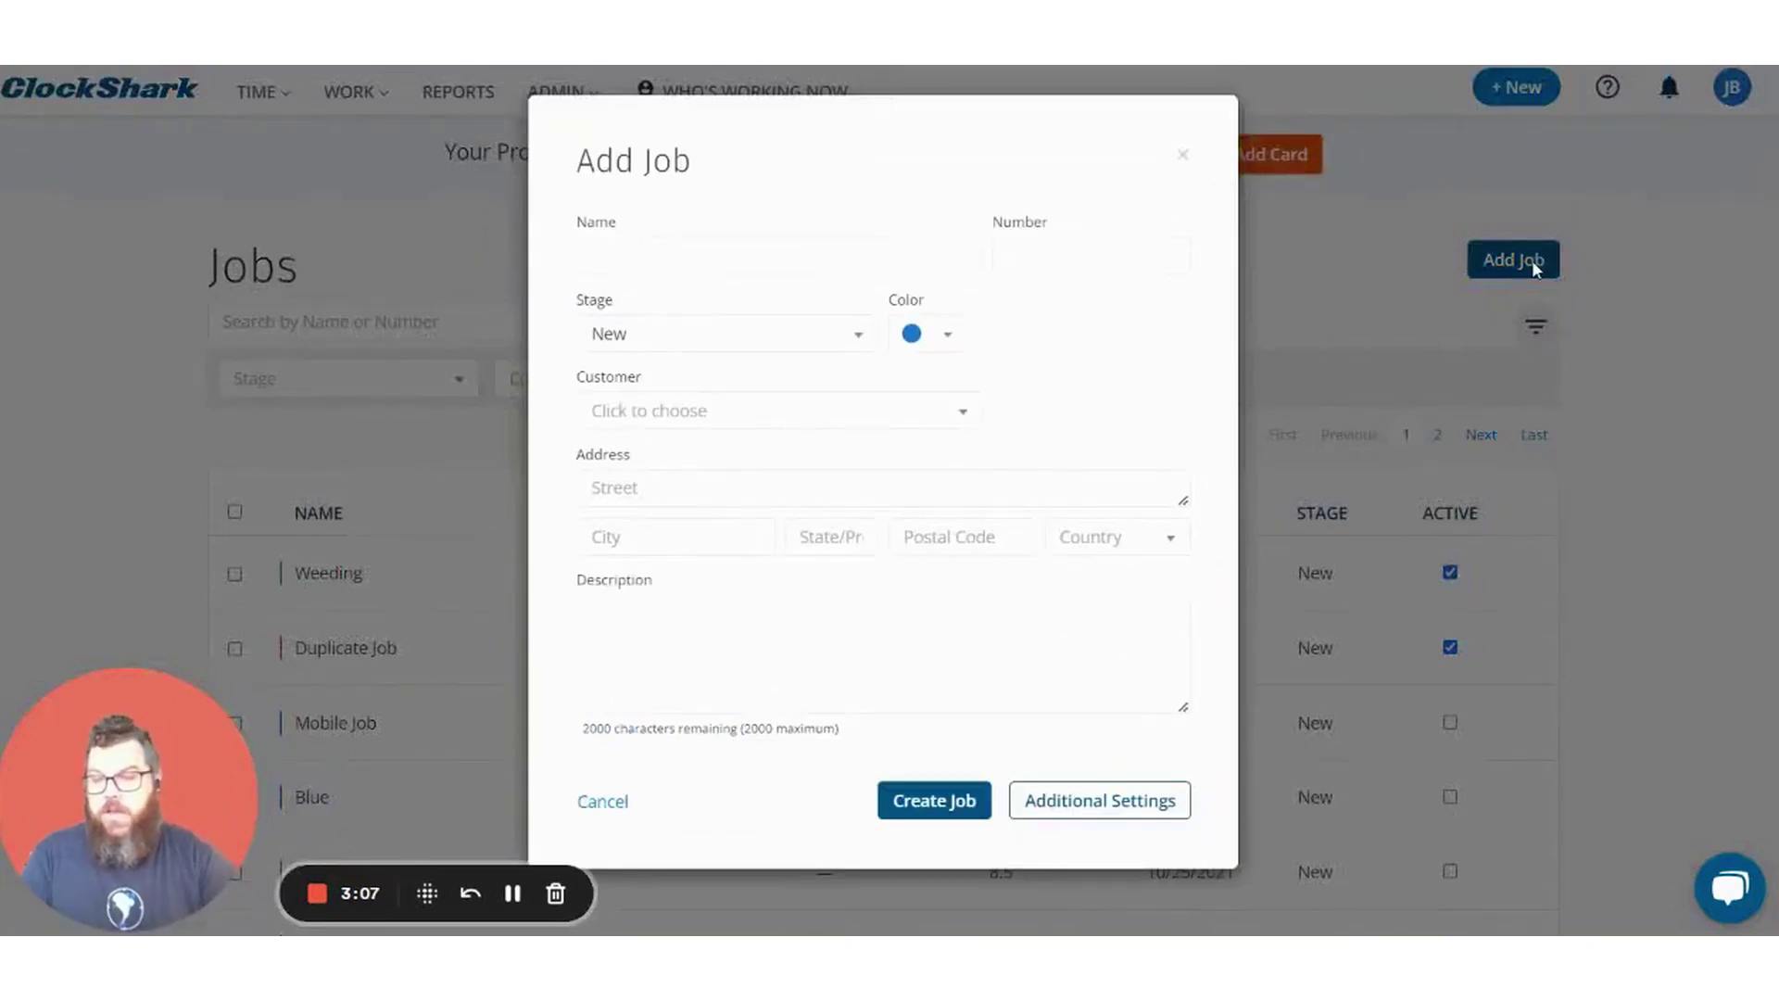
Step: Name the job 'Demo Job', set its stage to New, and keep the blue colour
text(Demo Job)
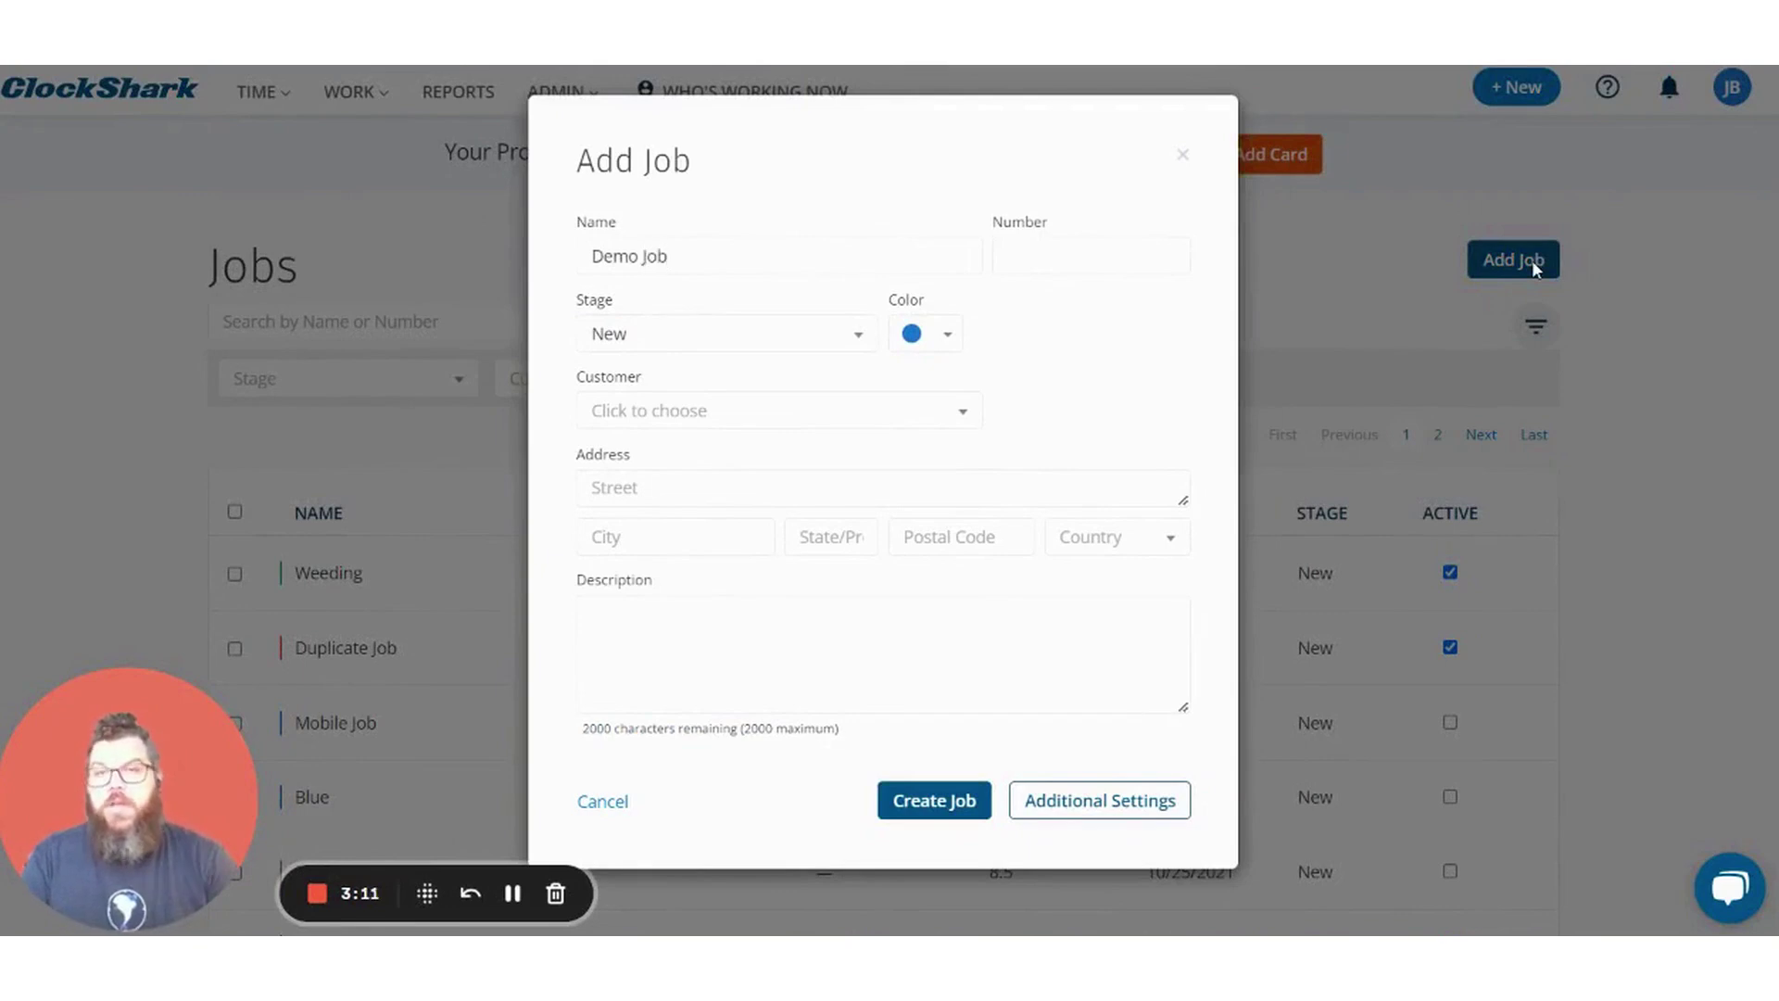
key(Tab)
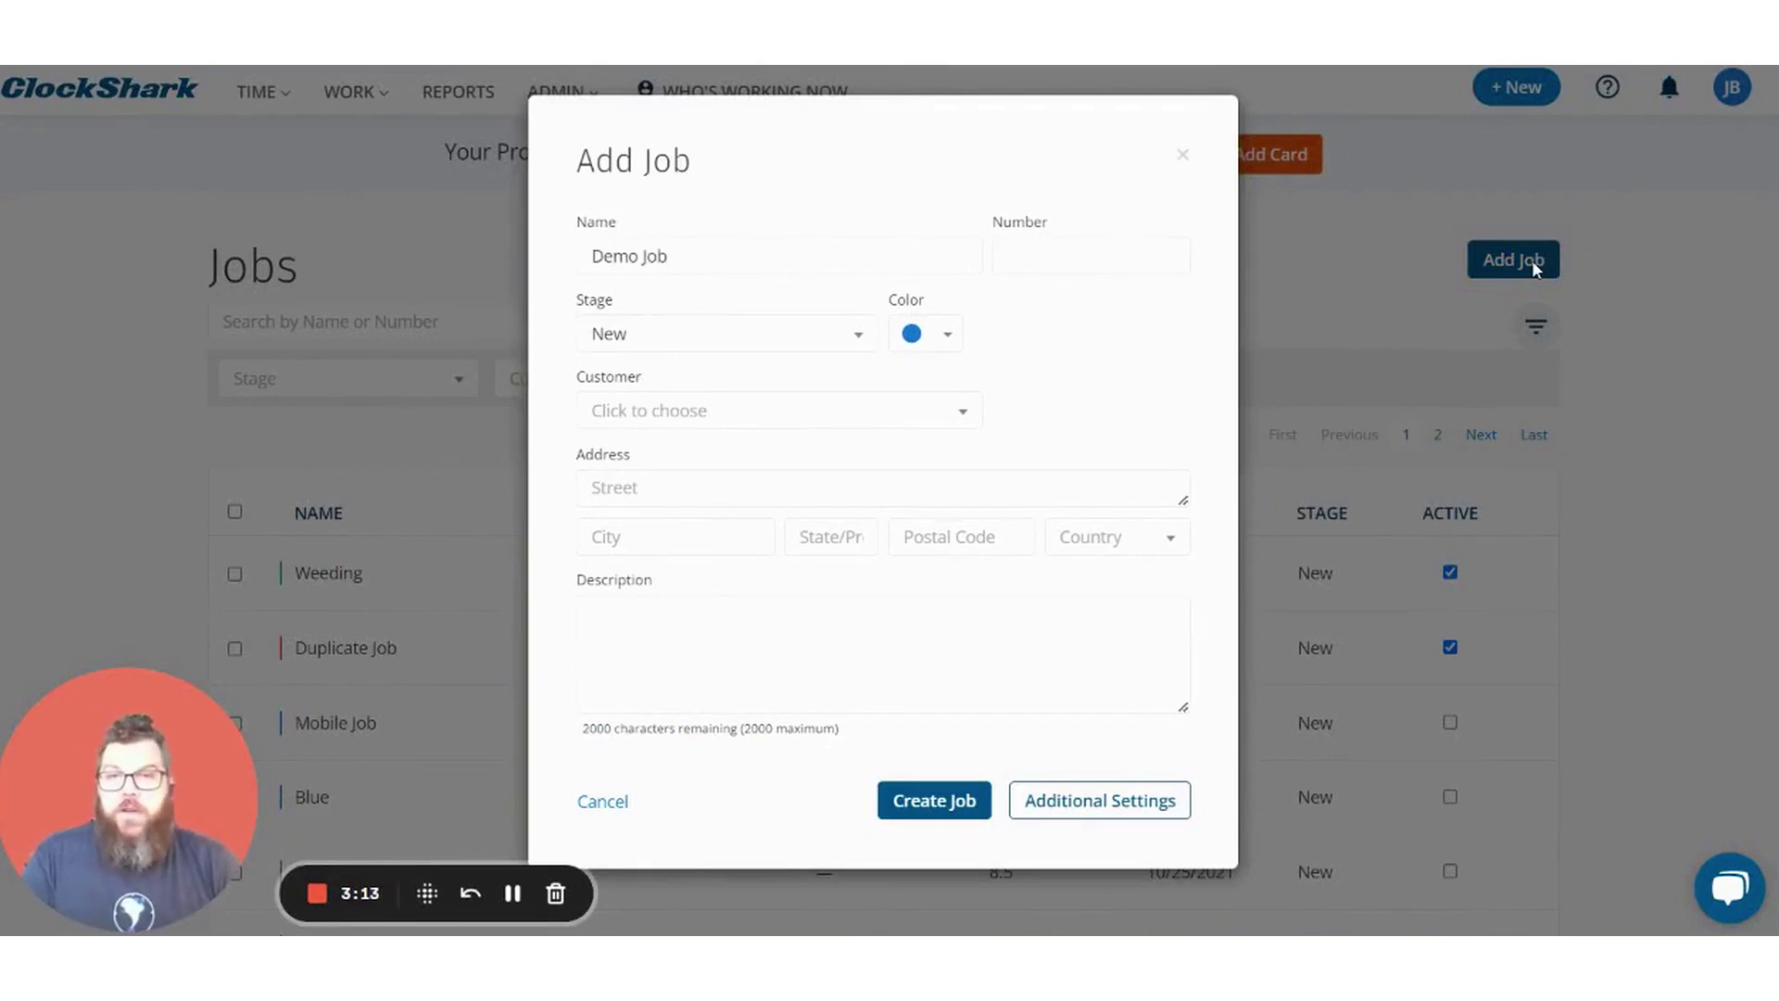
click(851, 346)
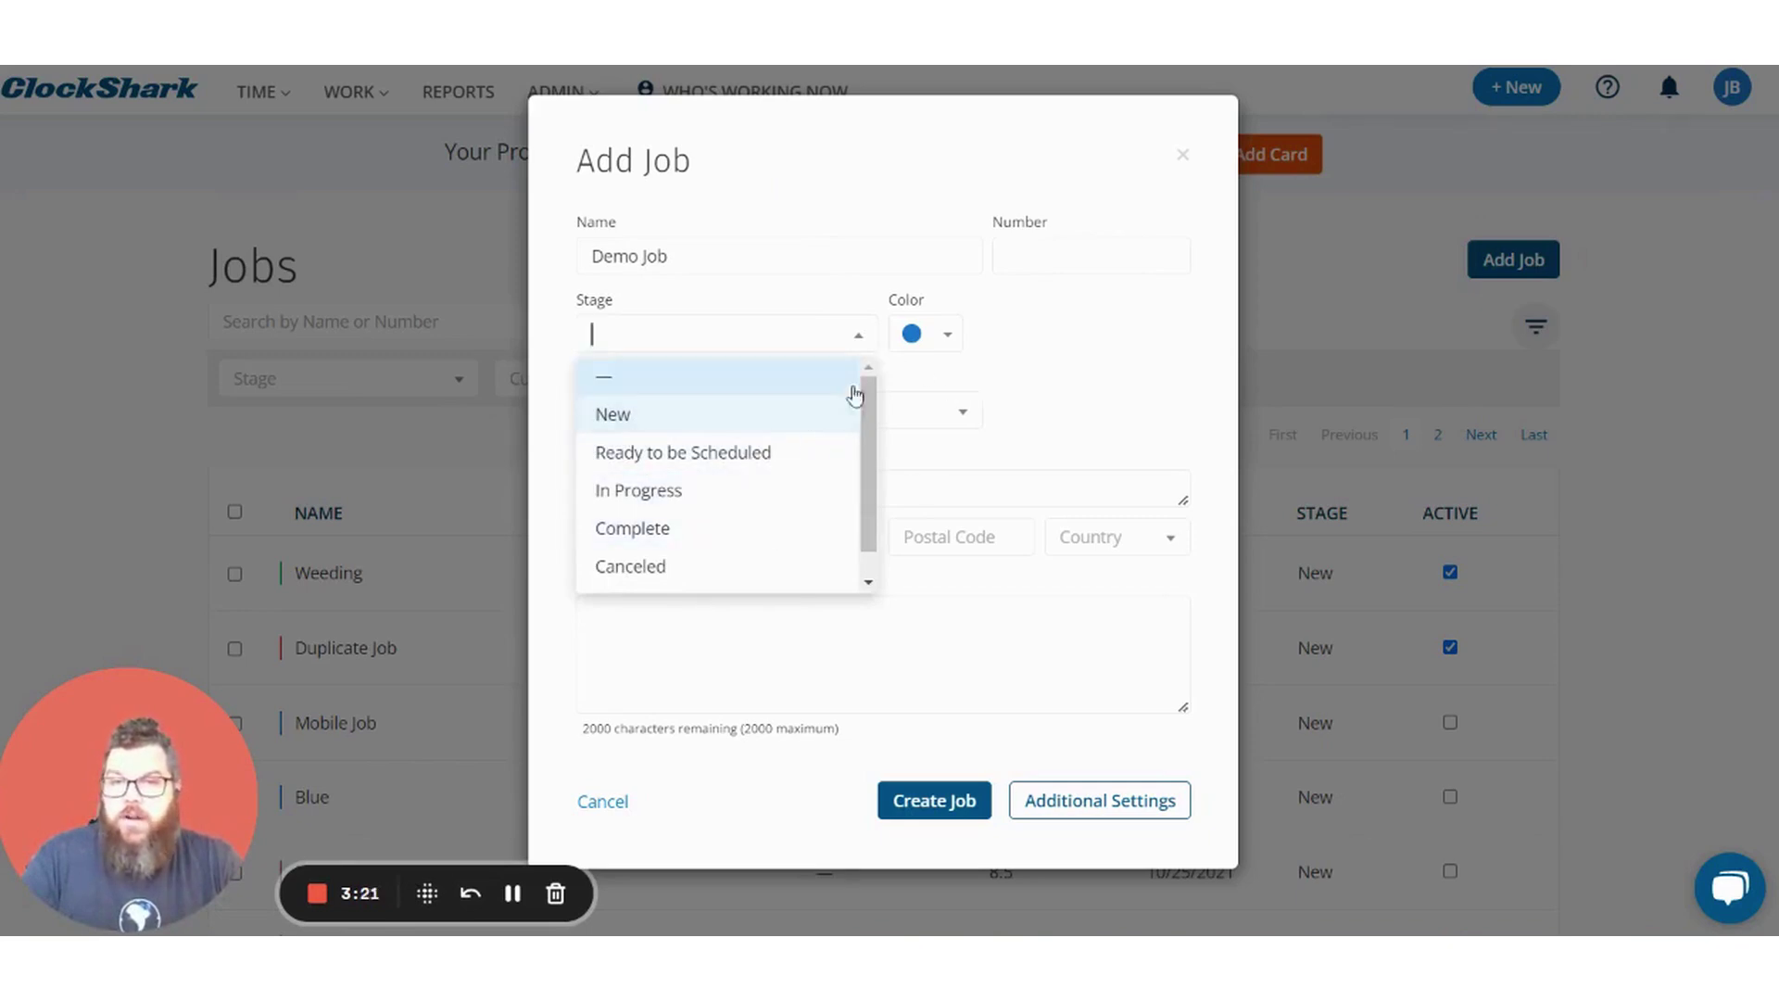
click(806, 410)
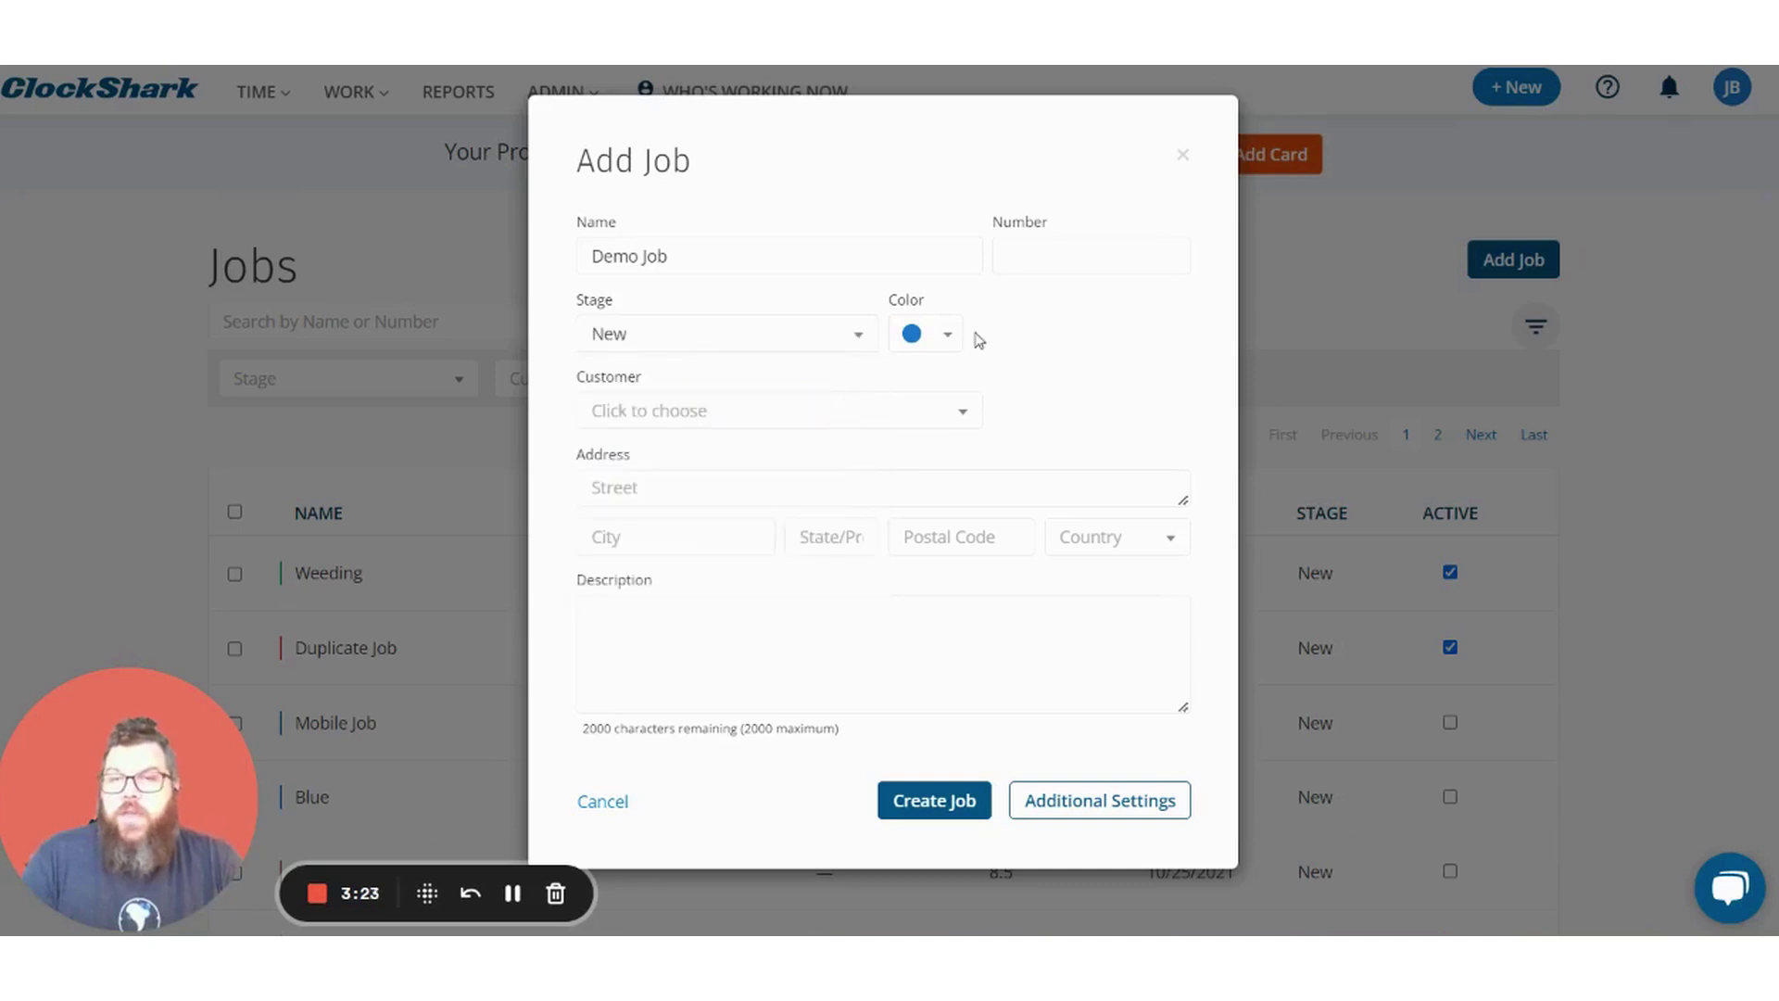
click(943, 337)
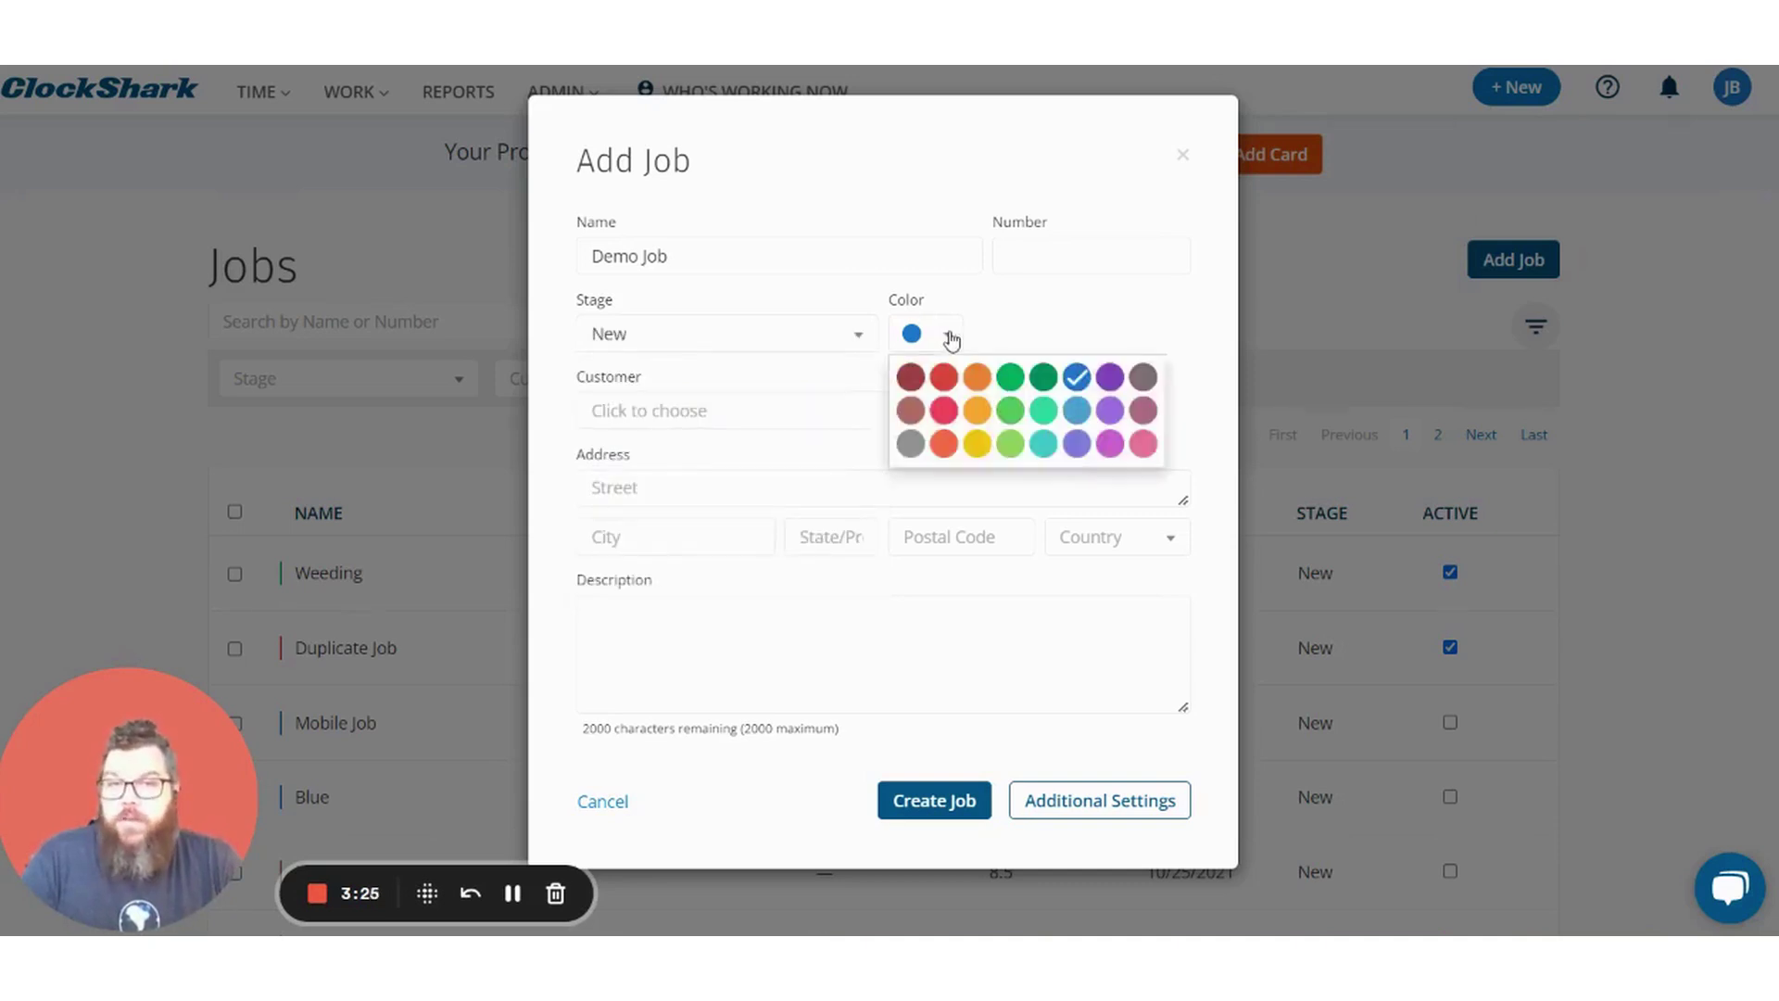
click(1042, 331)
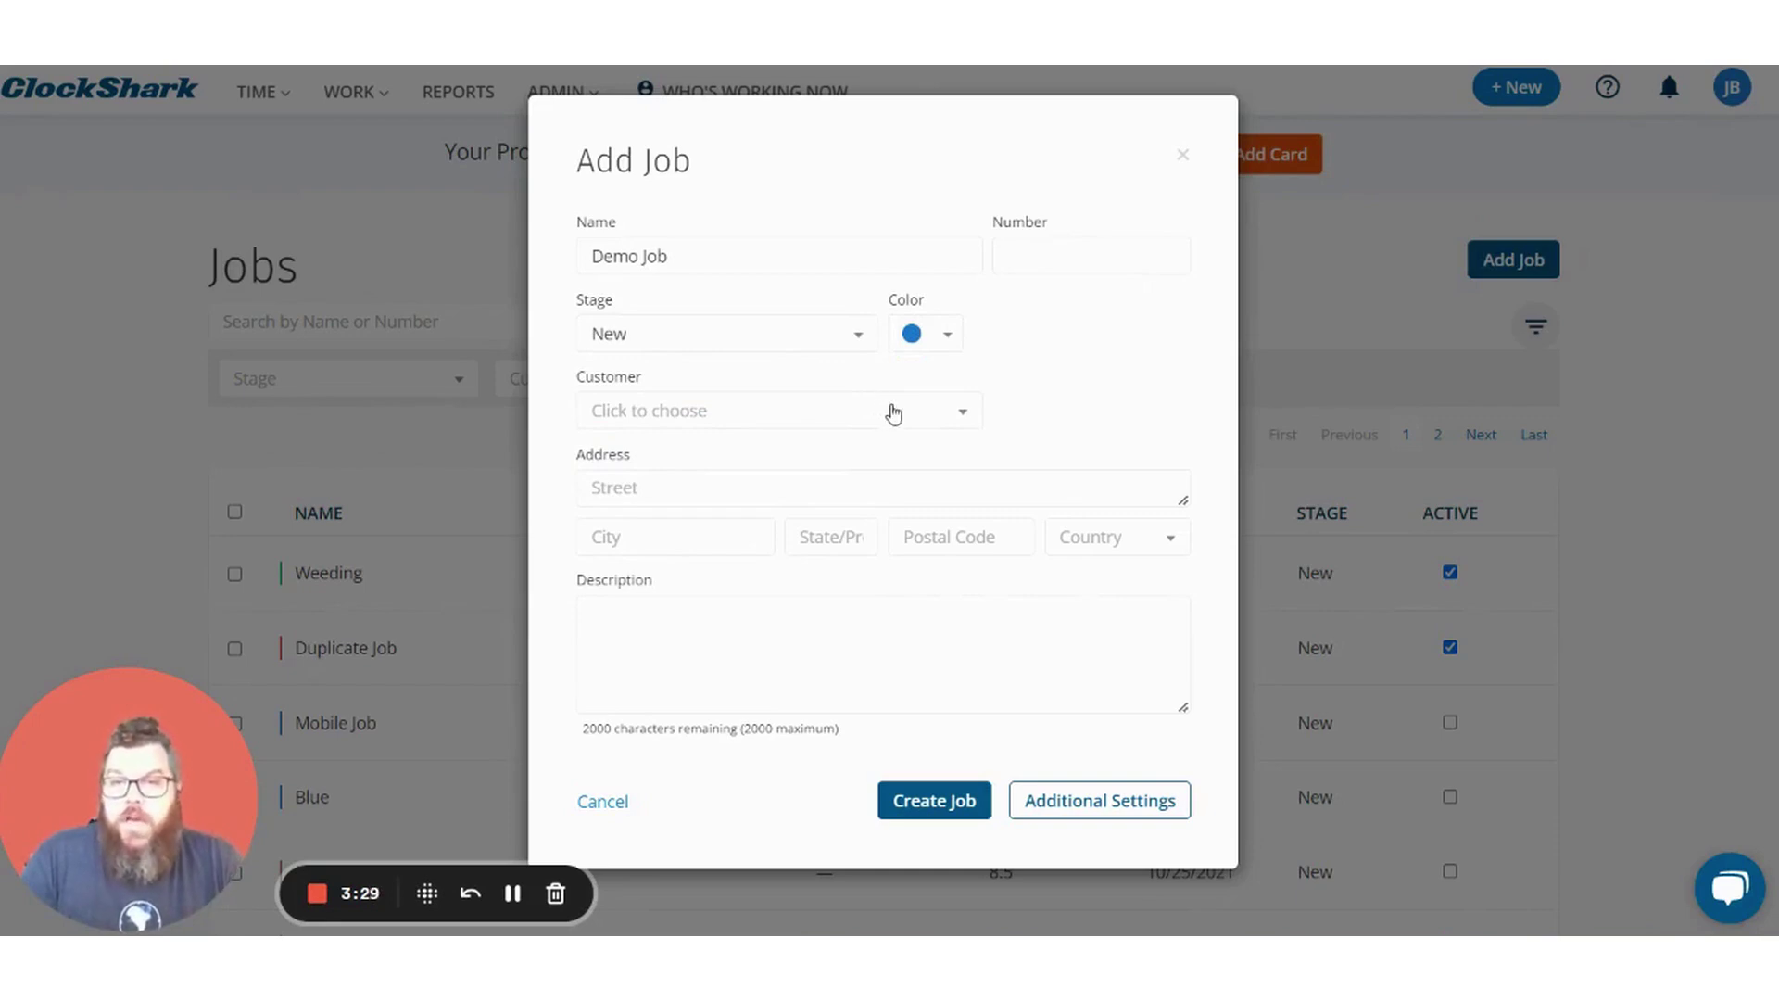
click(742, 421)
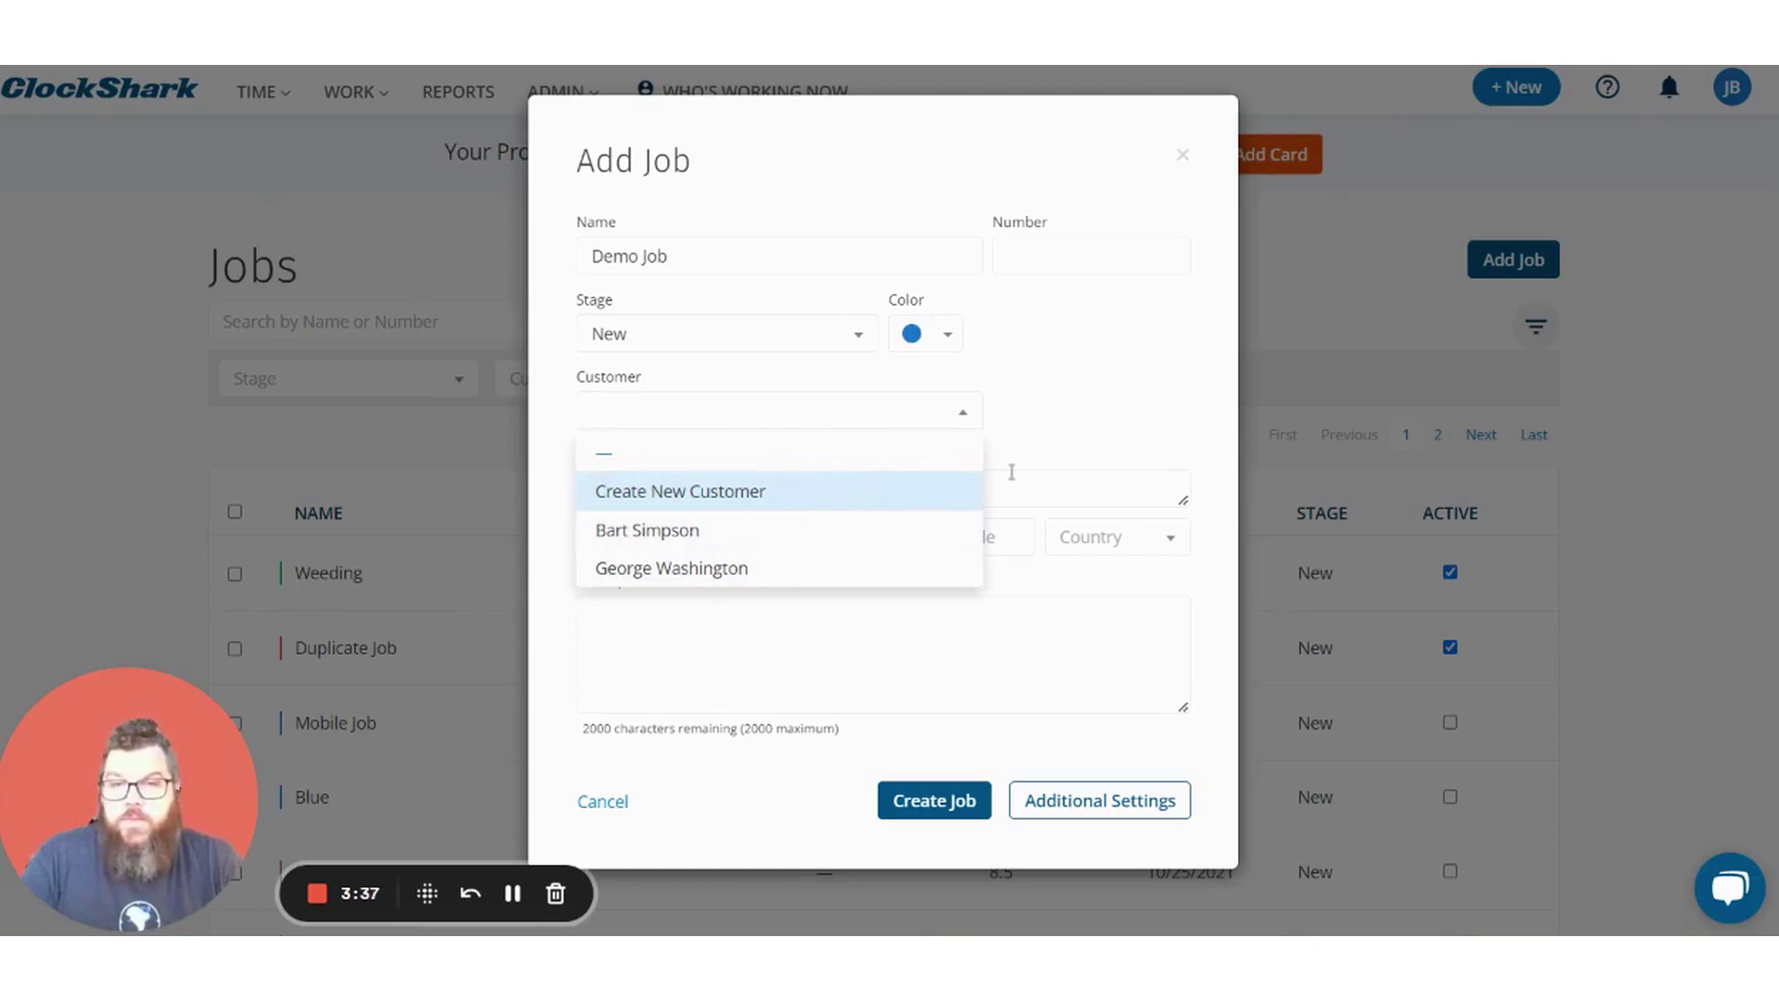
Step: Enter the address 123 Main Street, Chico, CA 95926, leaving the customer unassigned
click(1046, 428)
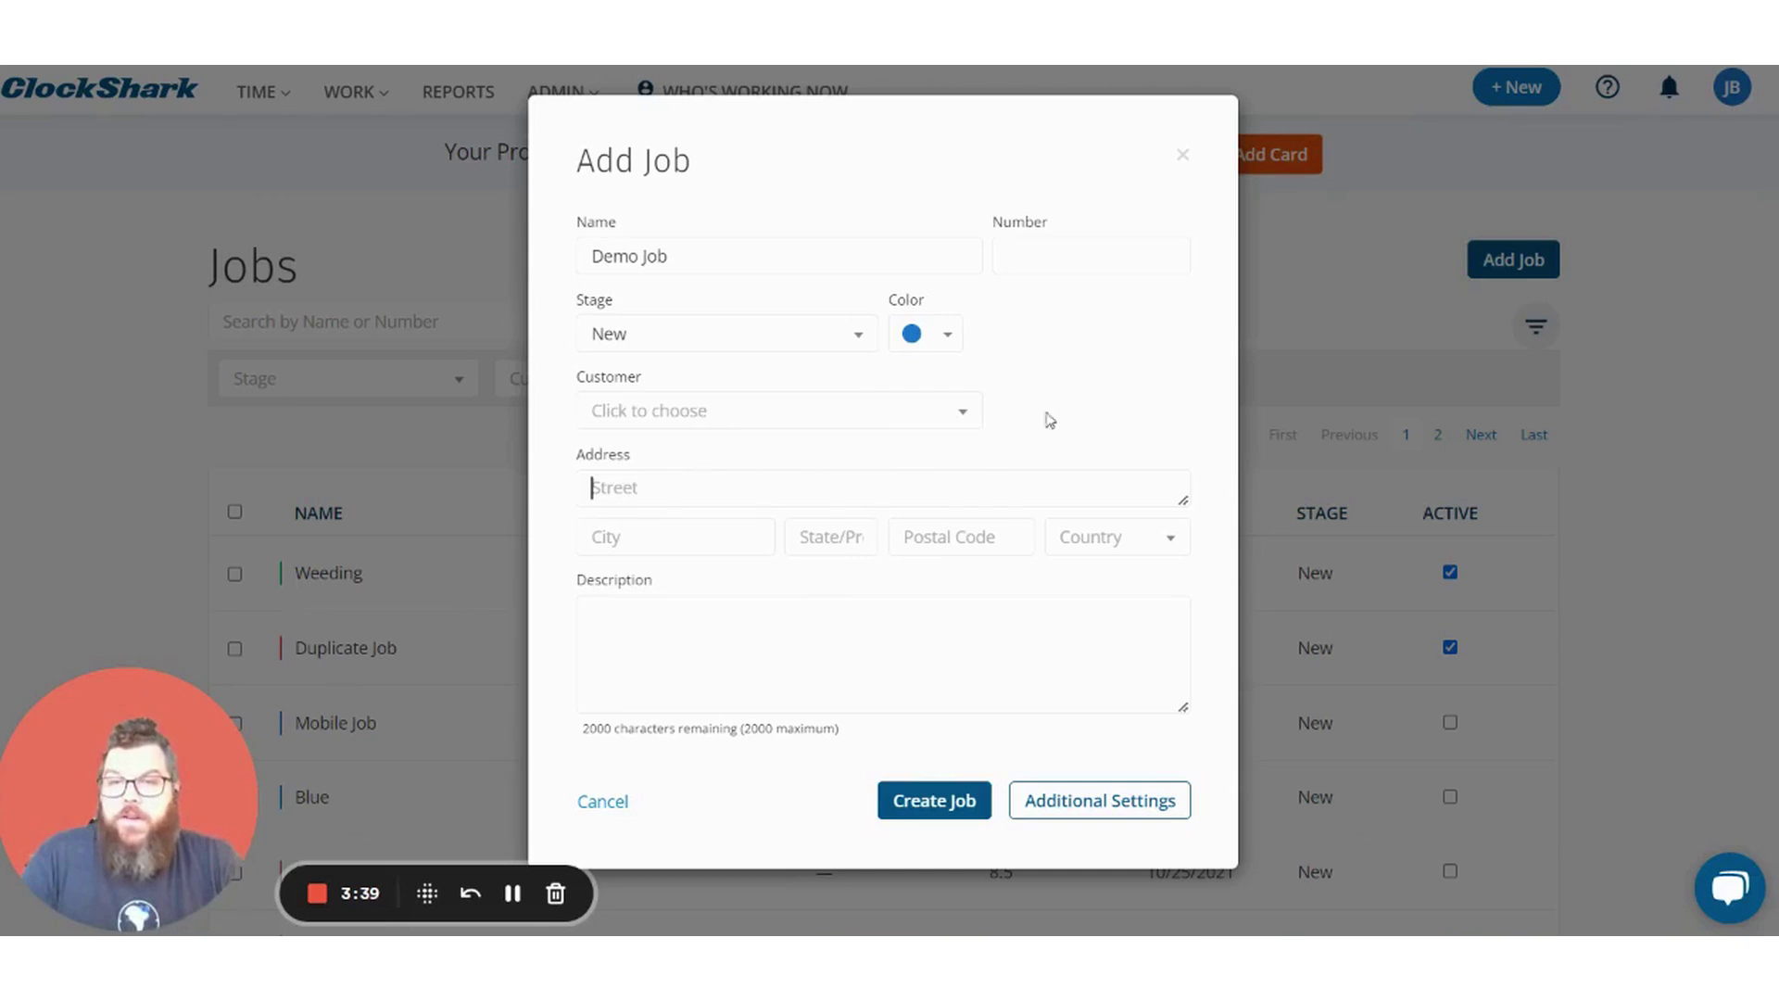
text(123)
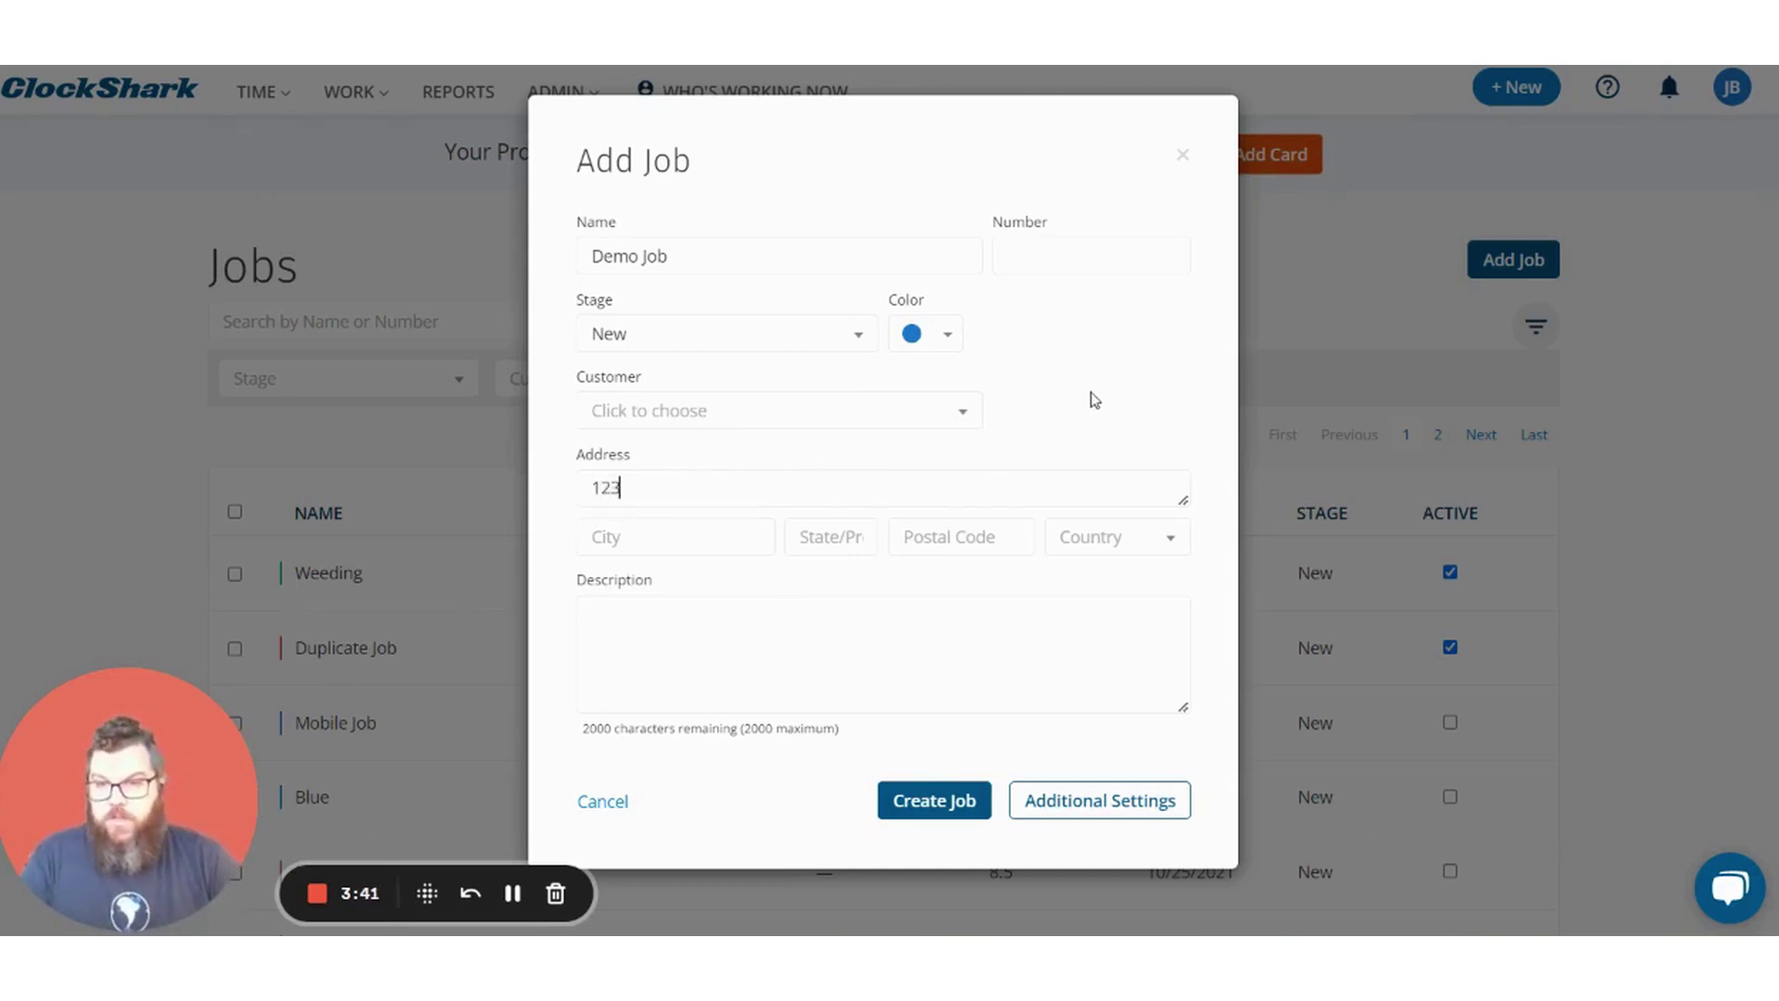
text( Main Str)
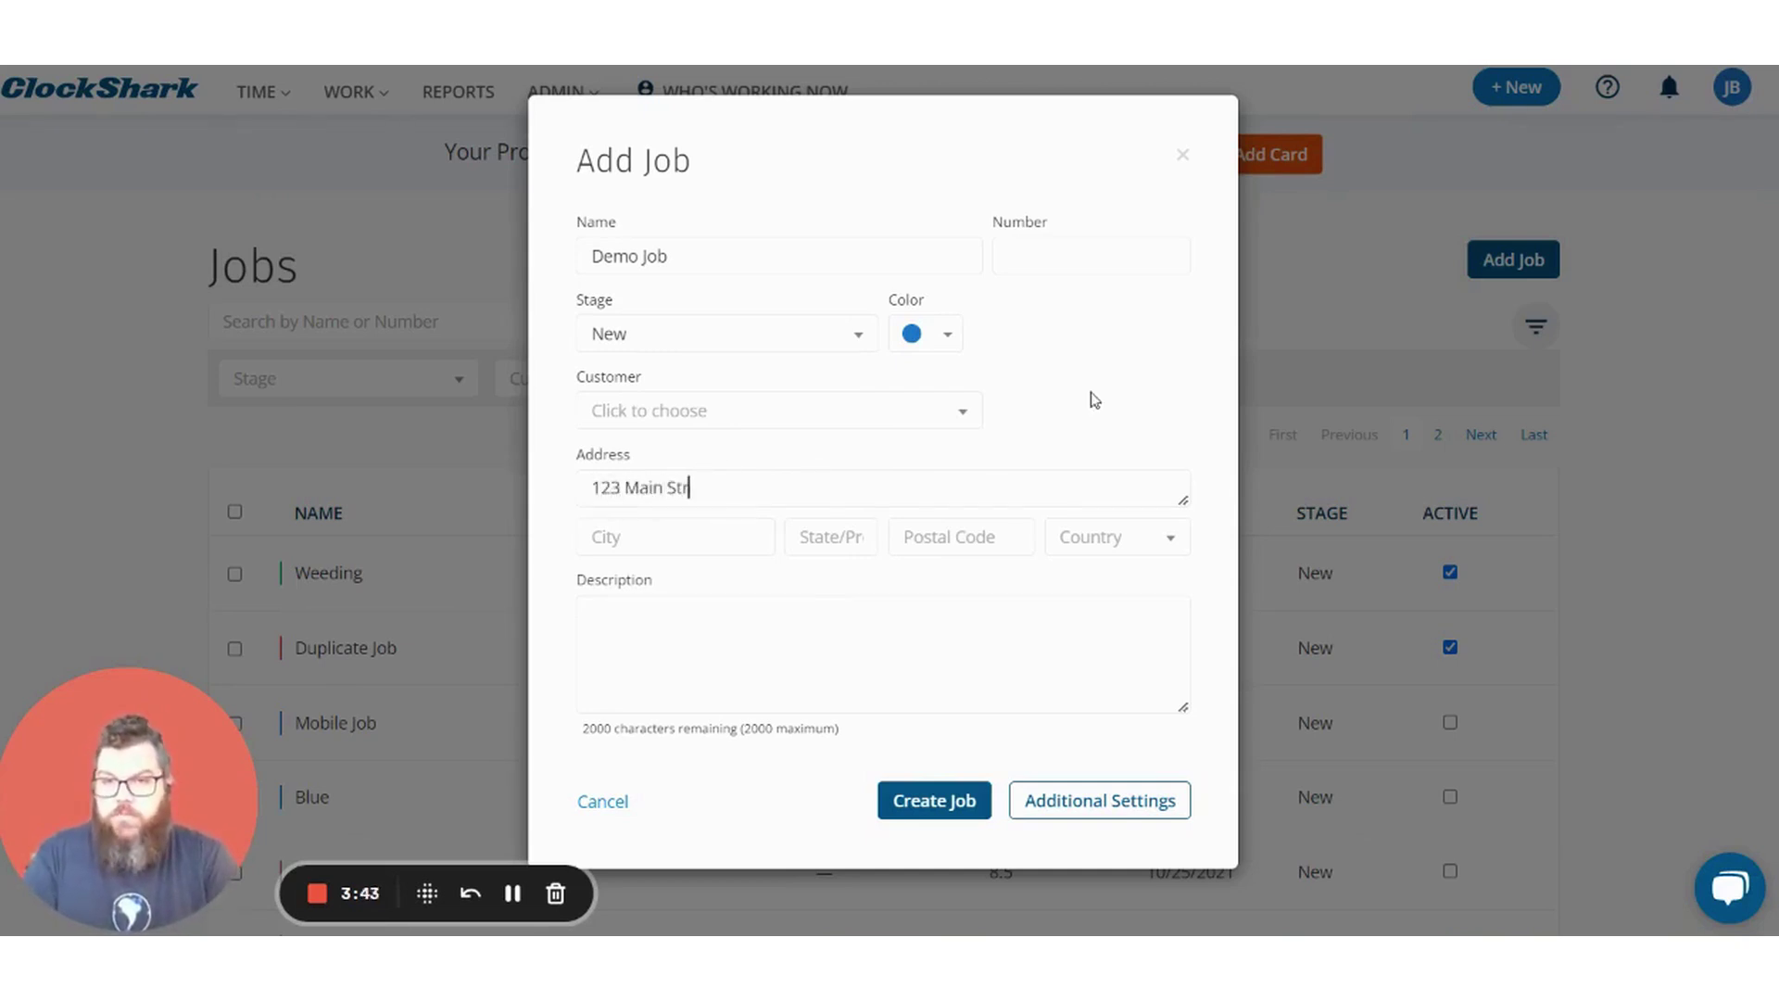
text(Chicoc)
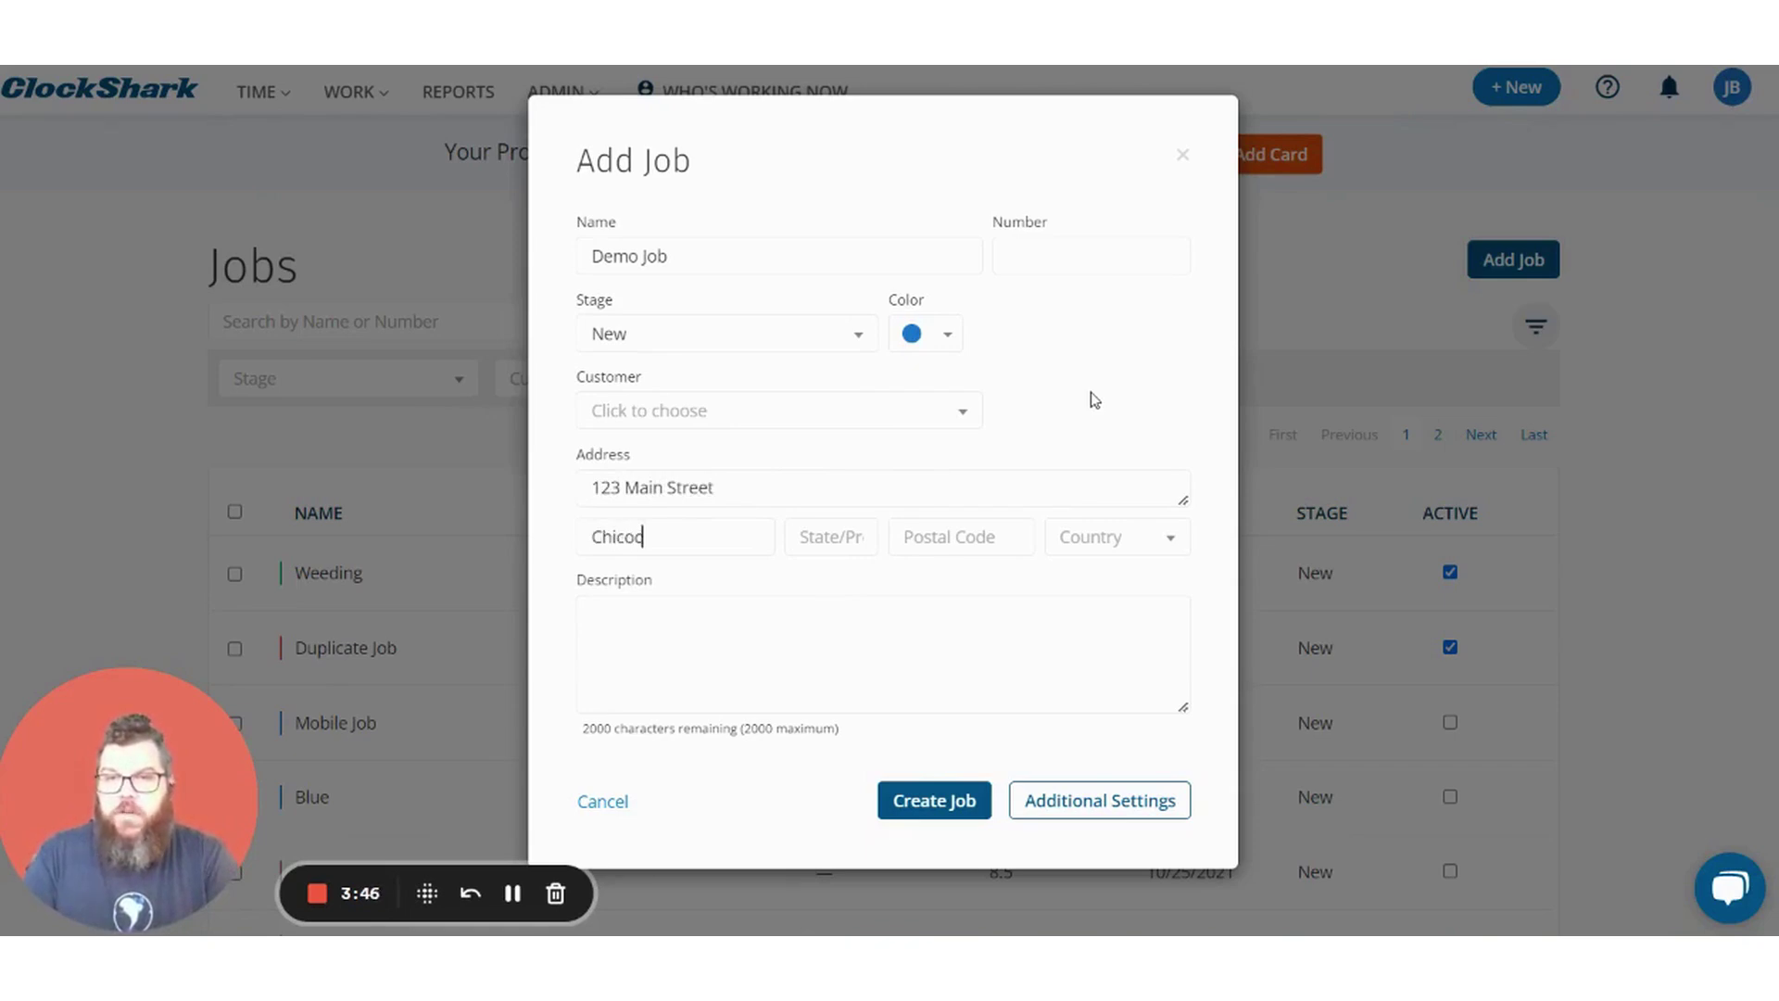
key(Tab)
text(CA)
key(Tab)
text(95926)
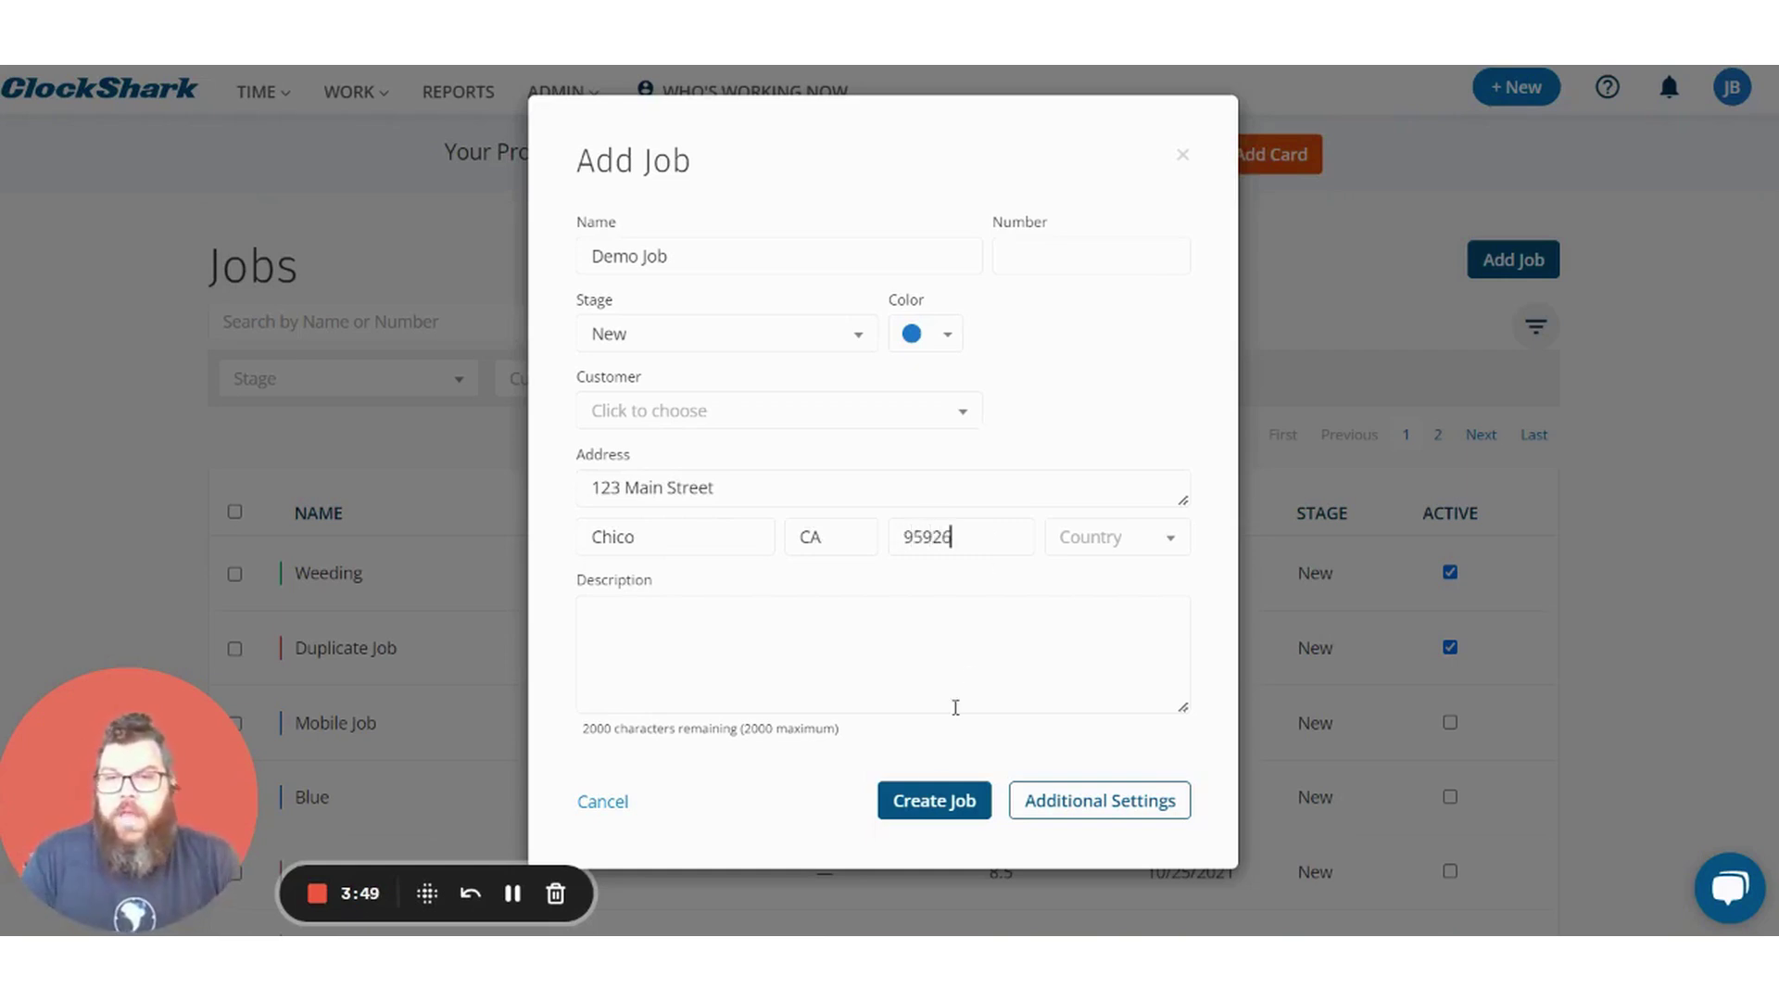
click(696, 609)
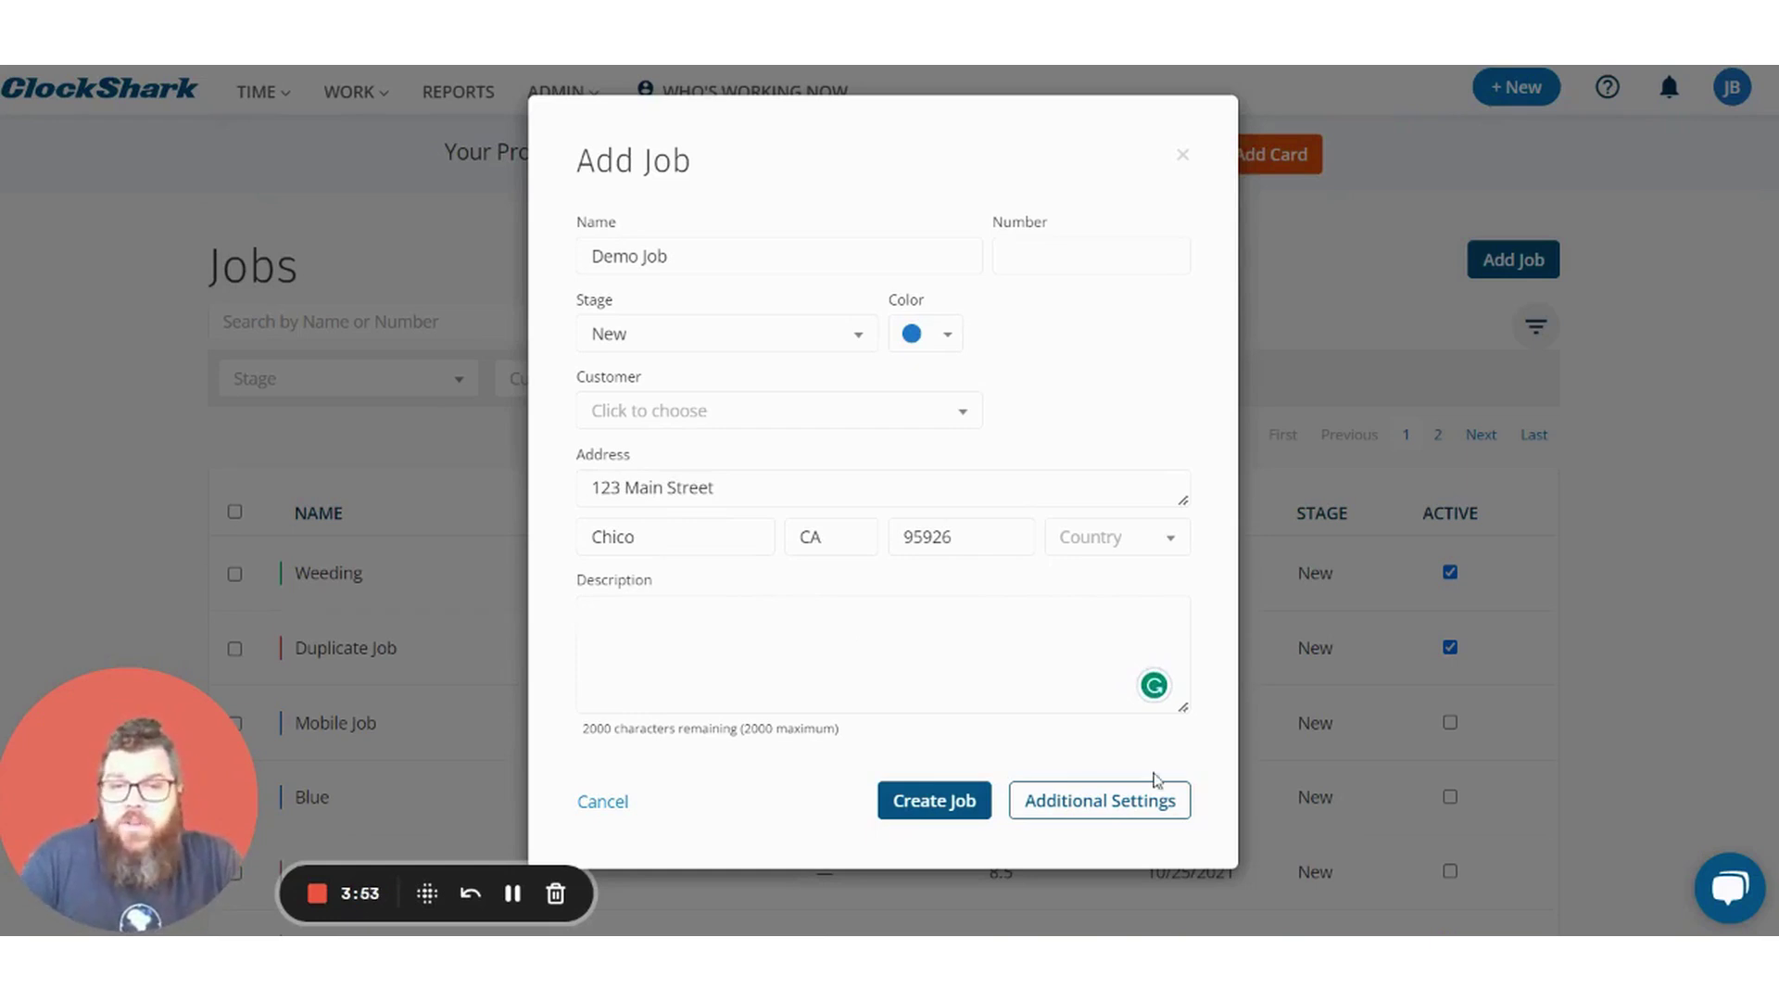
Step: Save Demo Job and enable GPSFence in its Additional Settings
click(1080, 802)
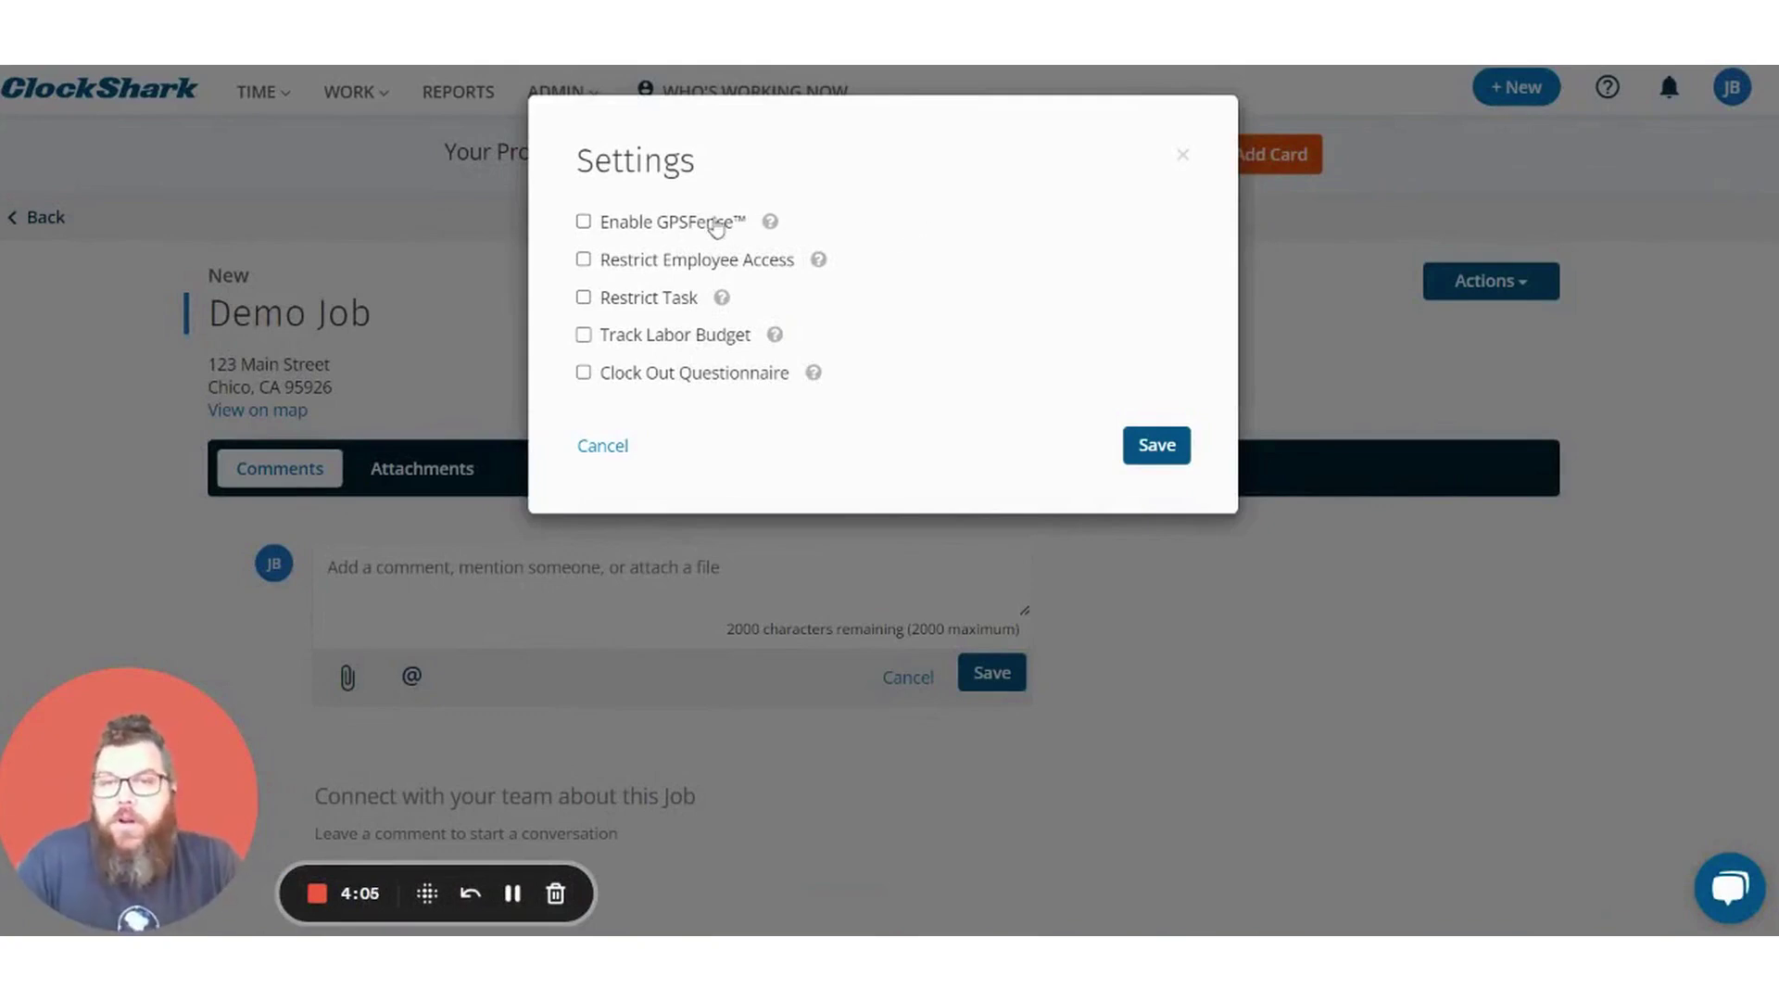
click(584, 223)
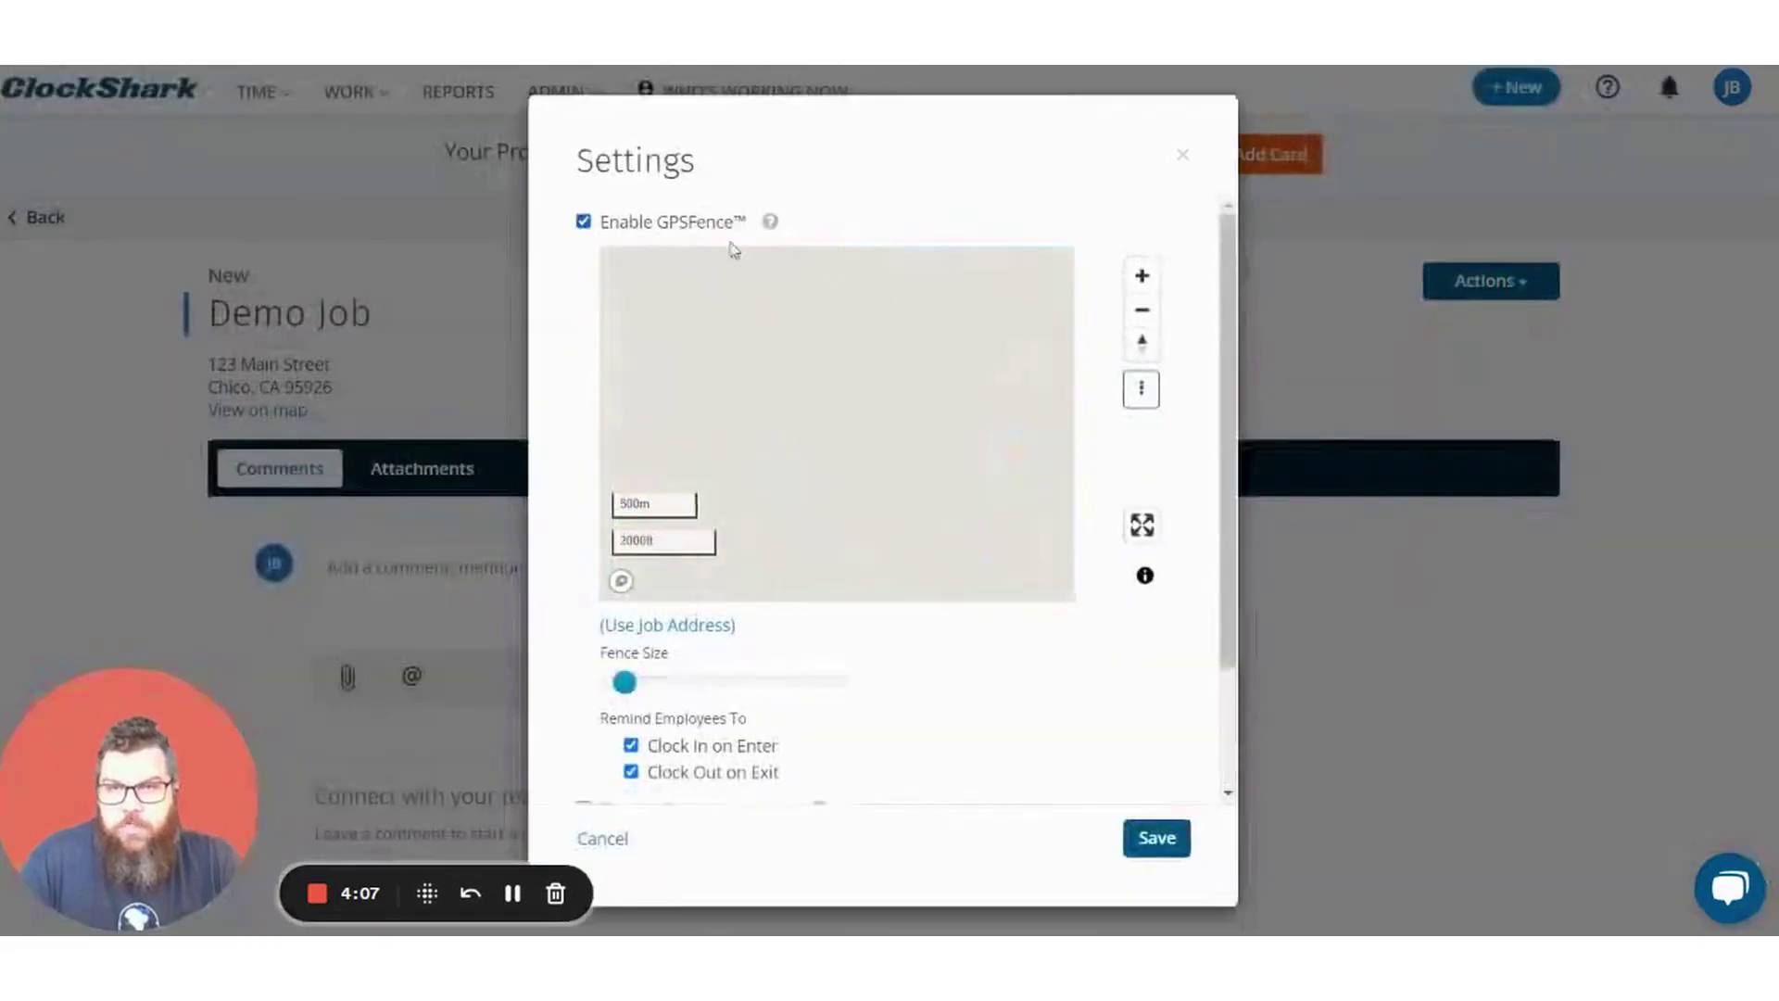
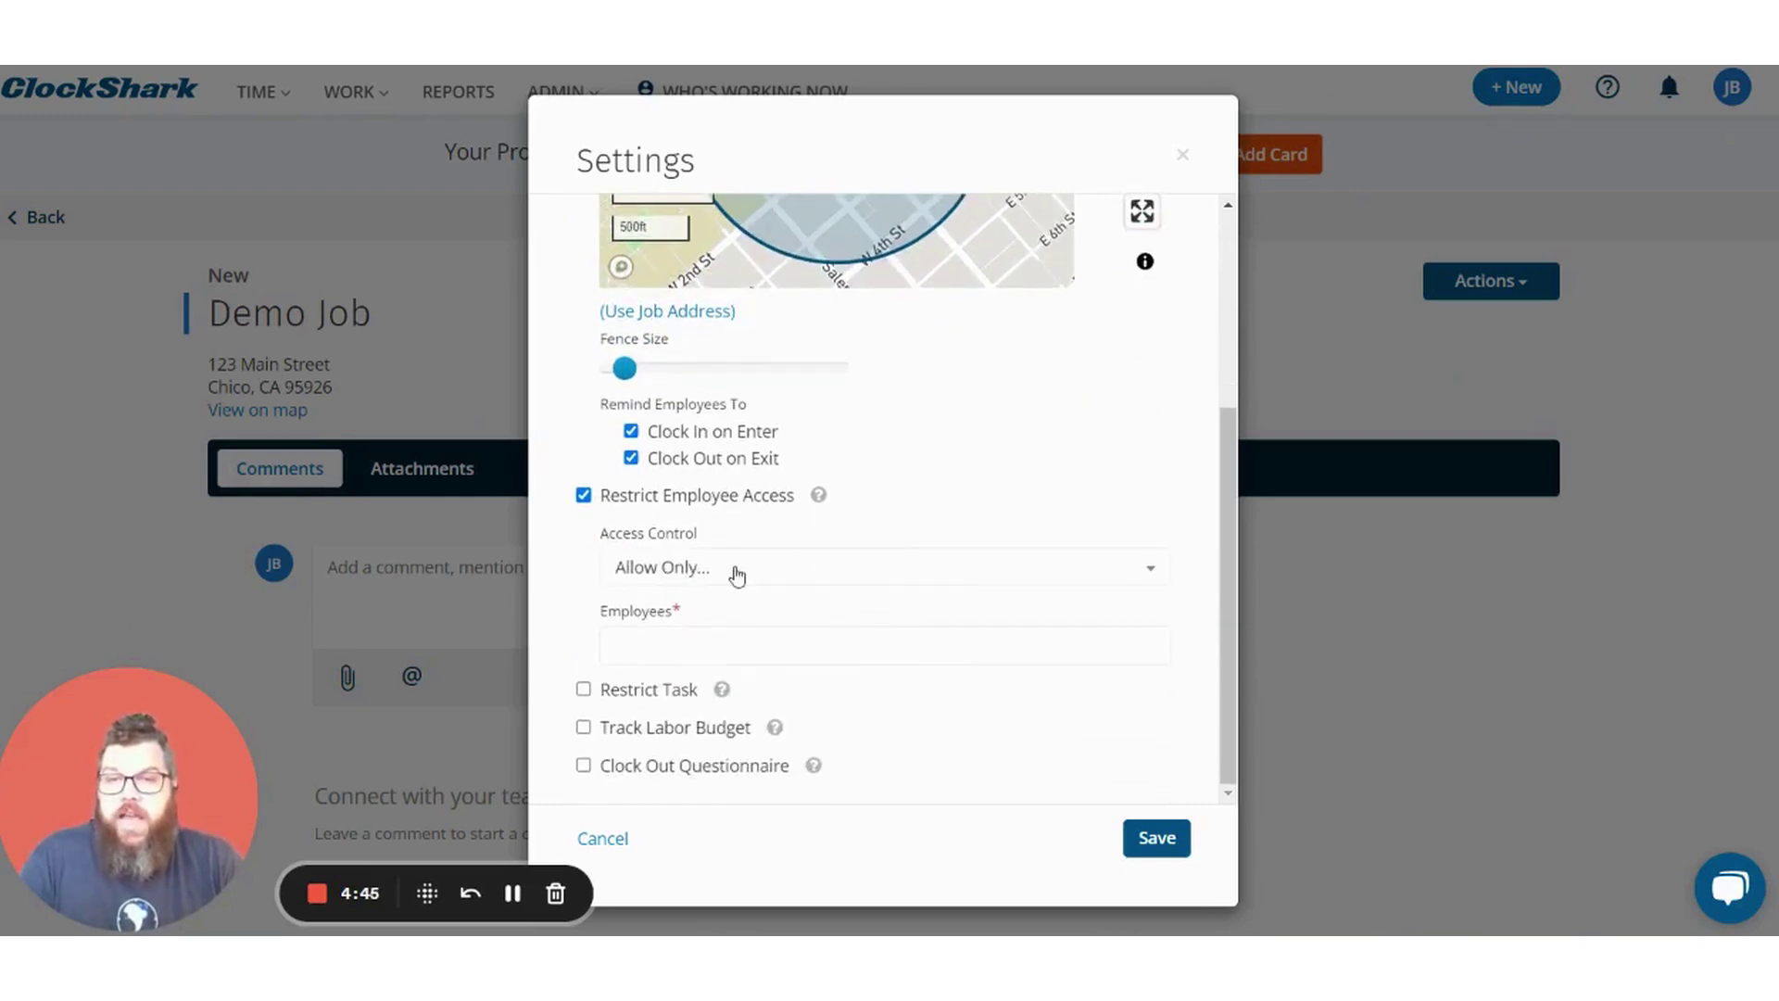
Step: Grant a matching employee access to Demo Job, then turn off Restrict Employee Access
click(774, 639)
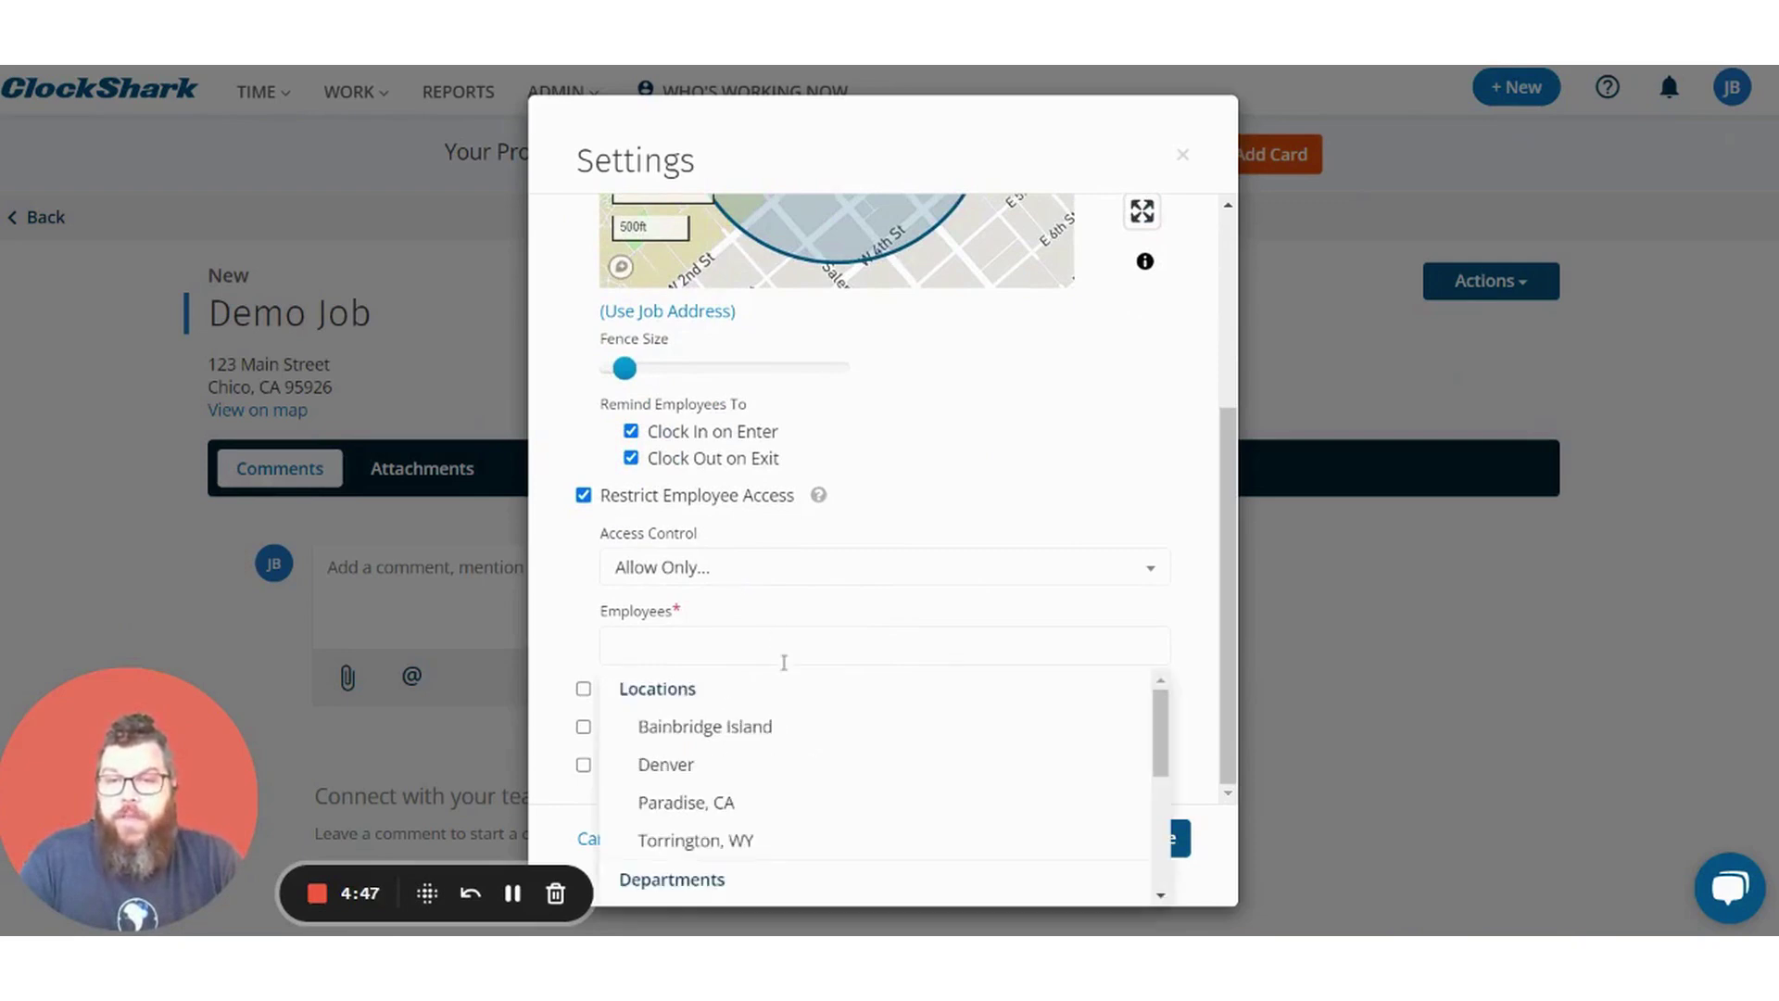
text(jason)
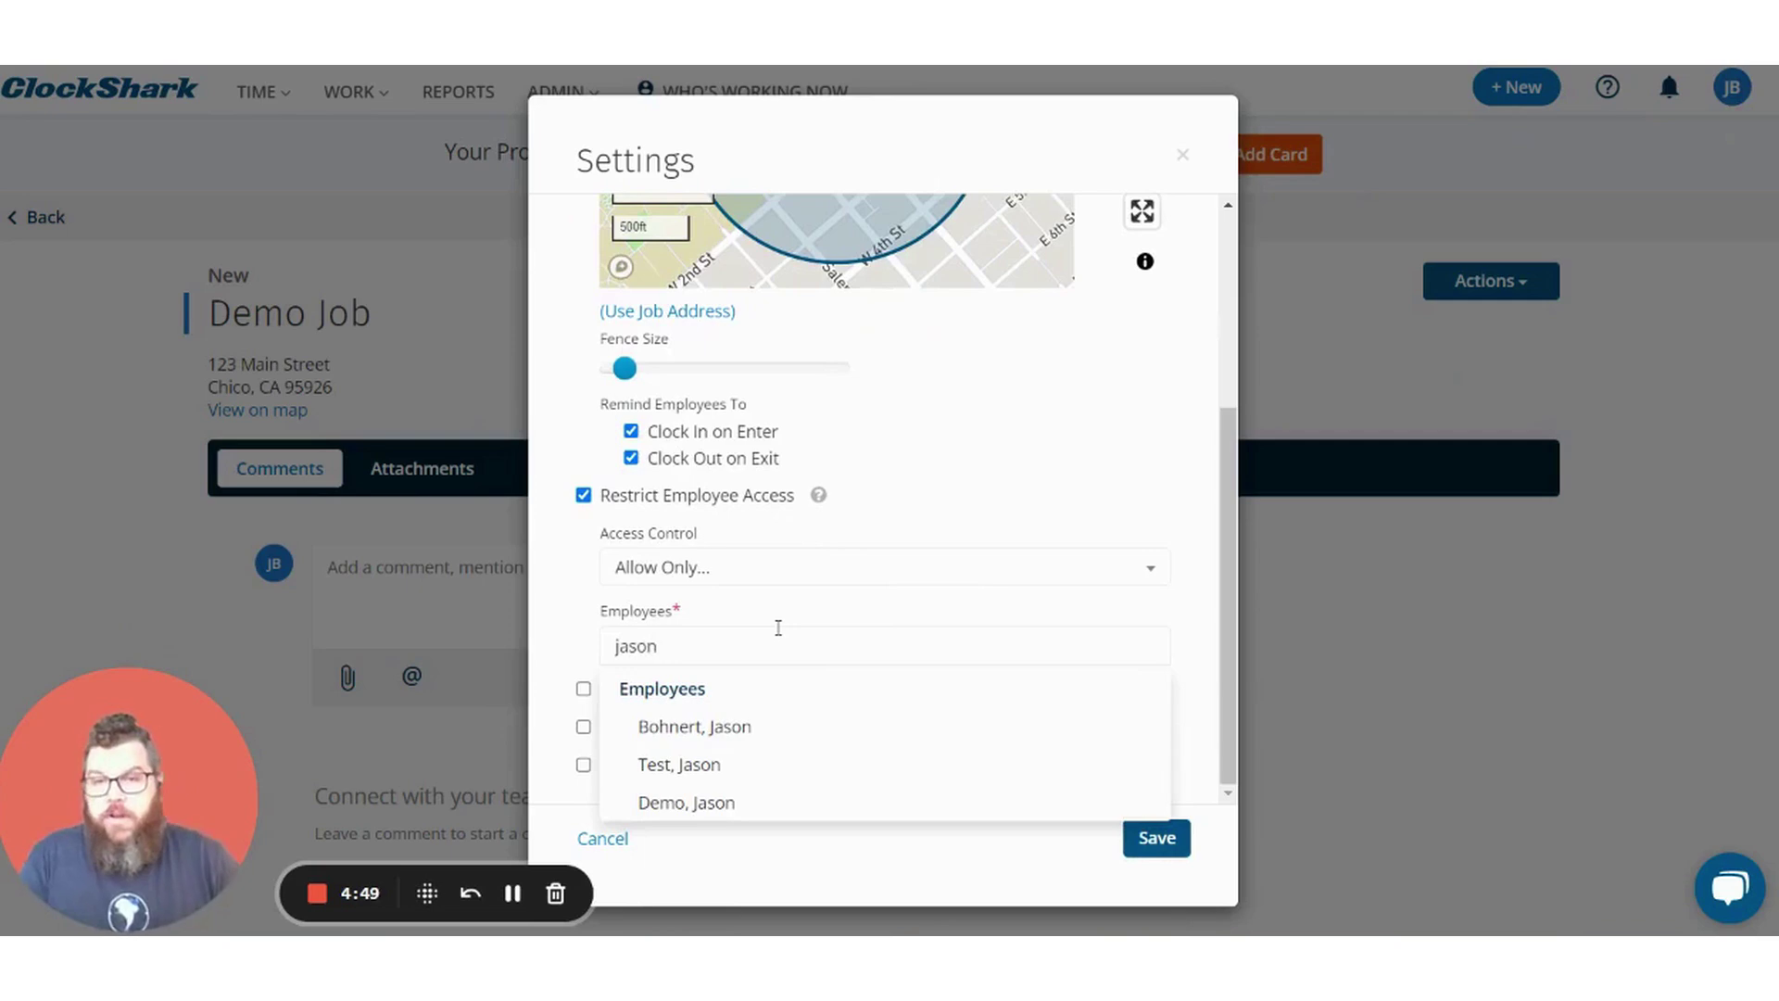
click(795, 727)
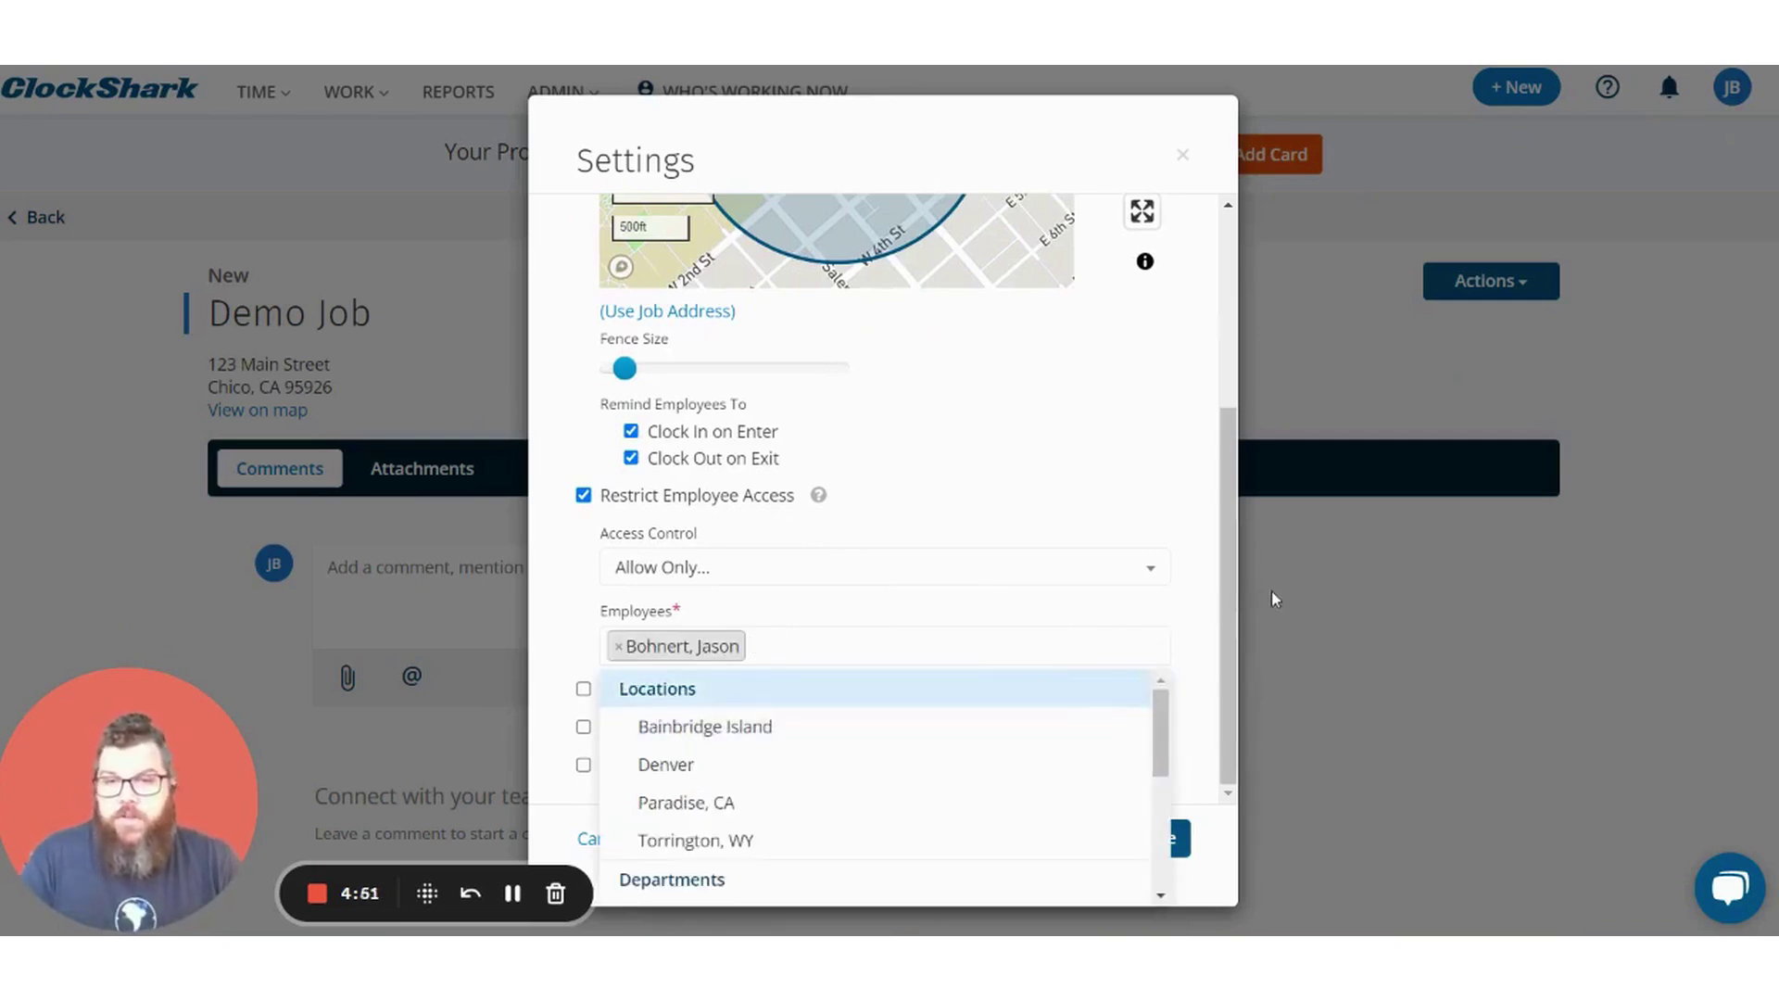
click(1134, 484)
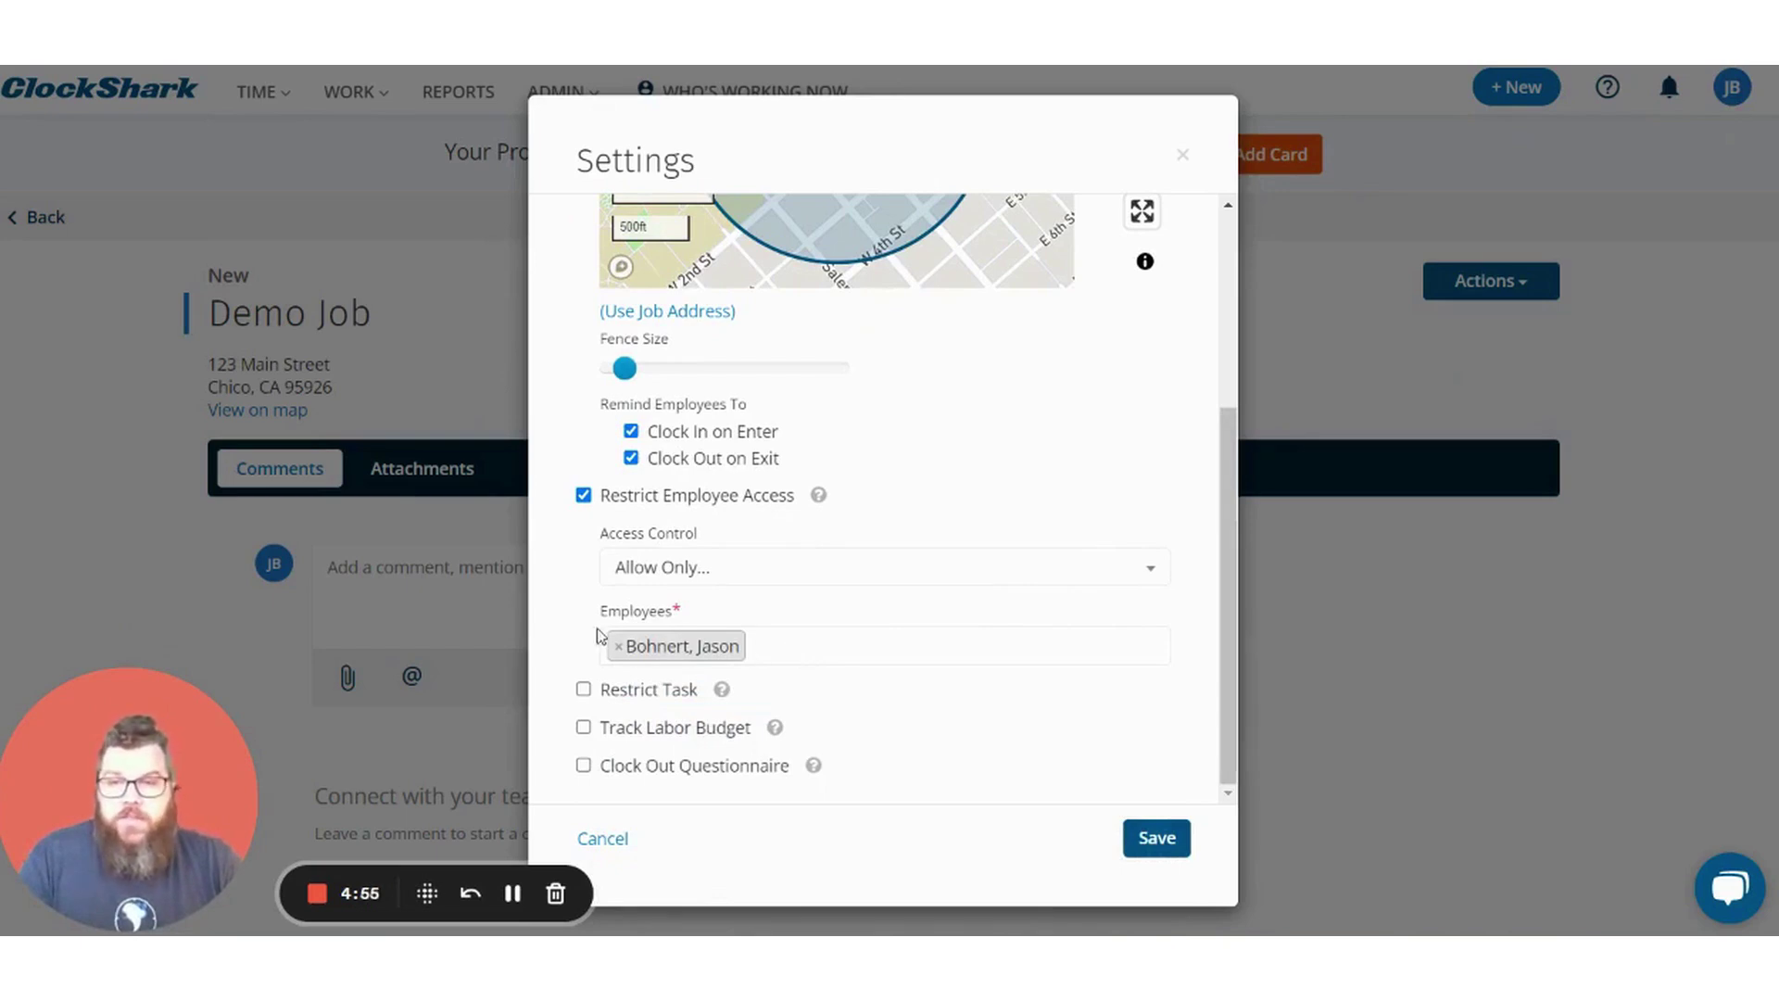
click(630, 655)
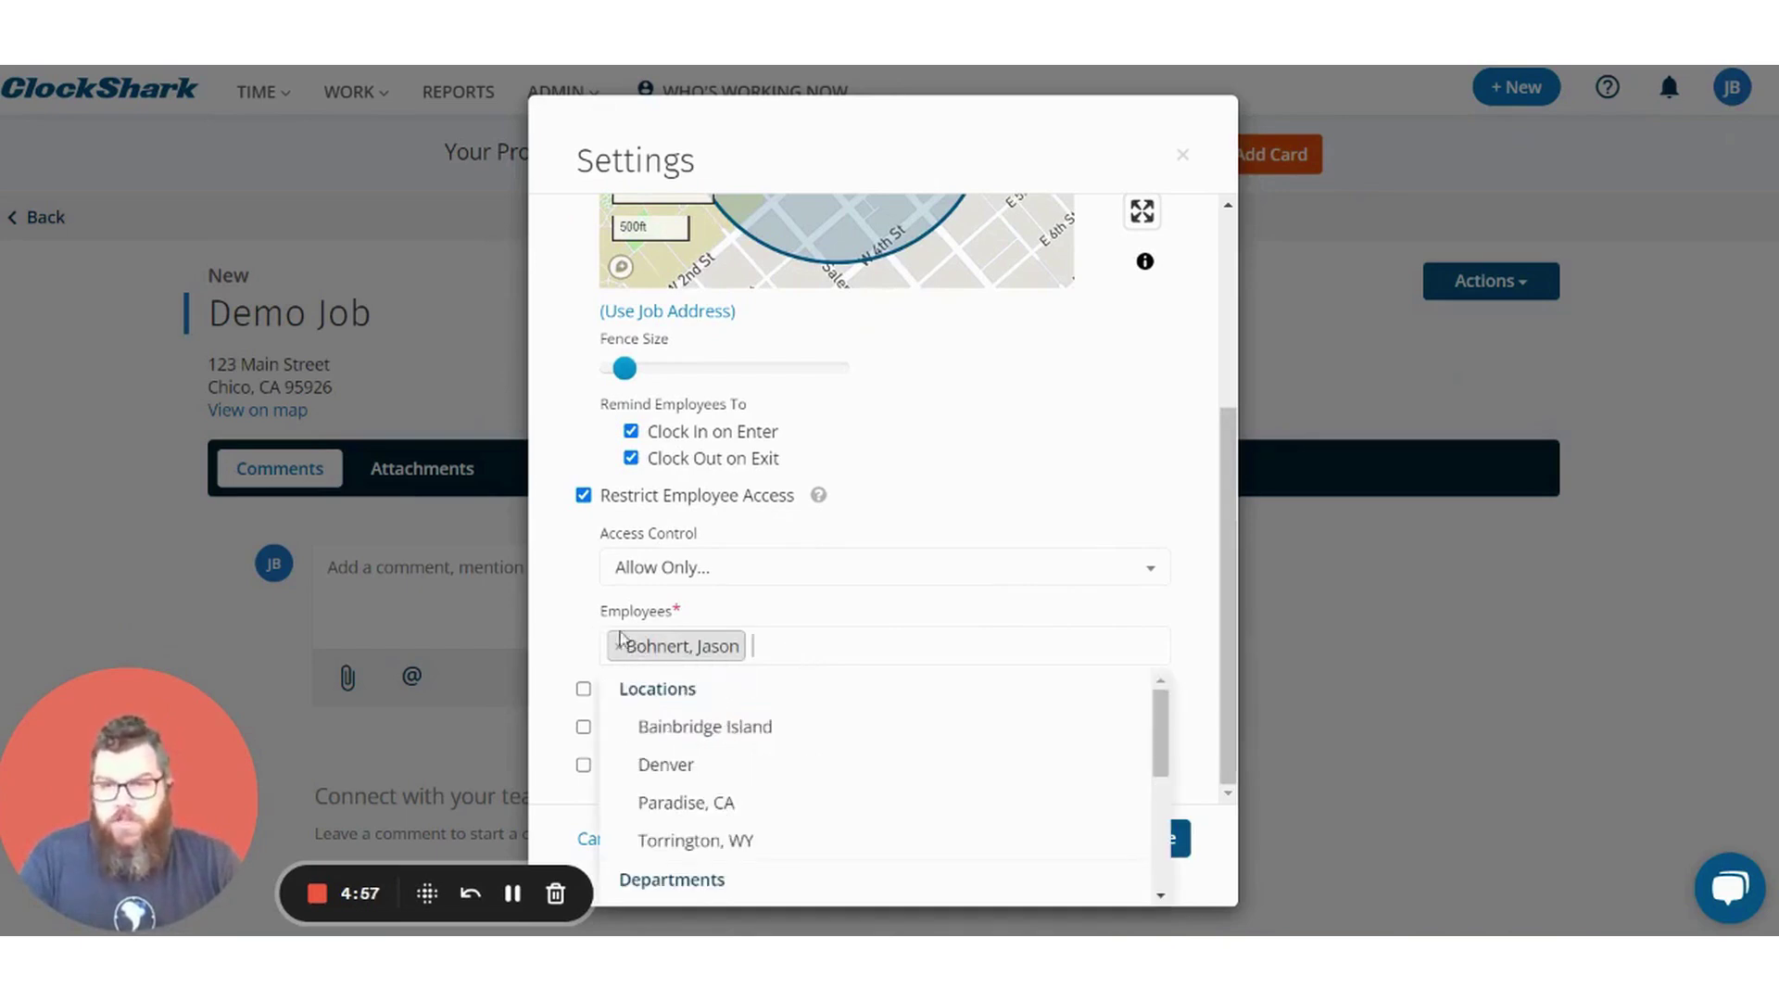
click(583, 495)
click(583, 495)
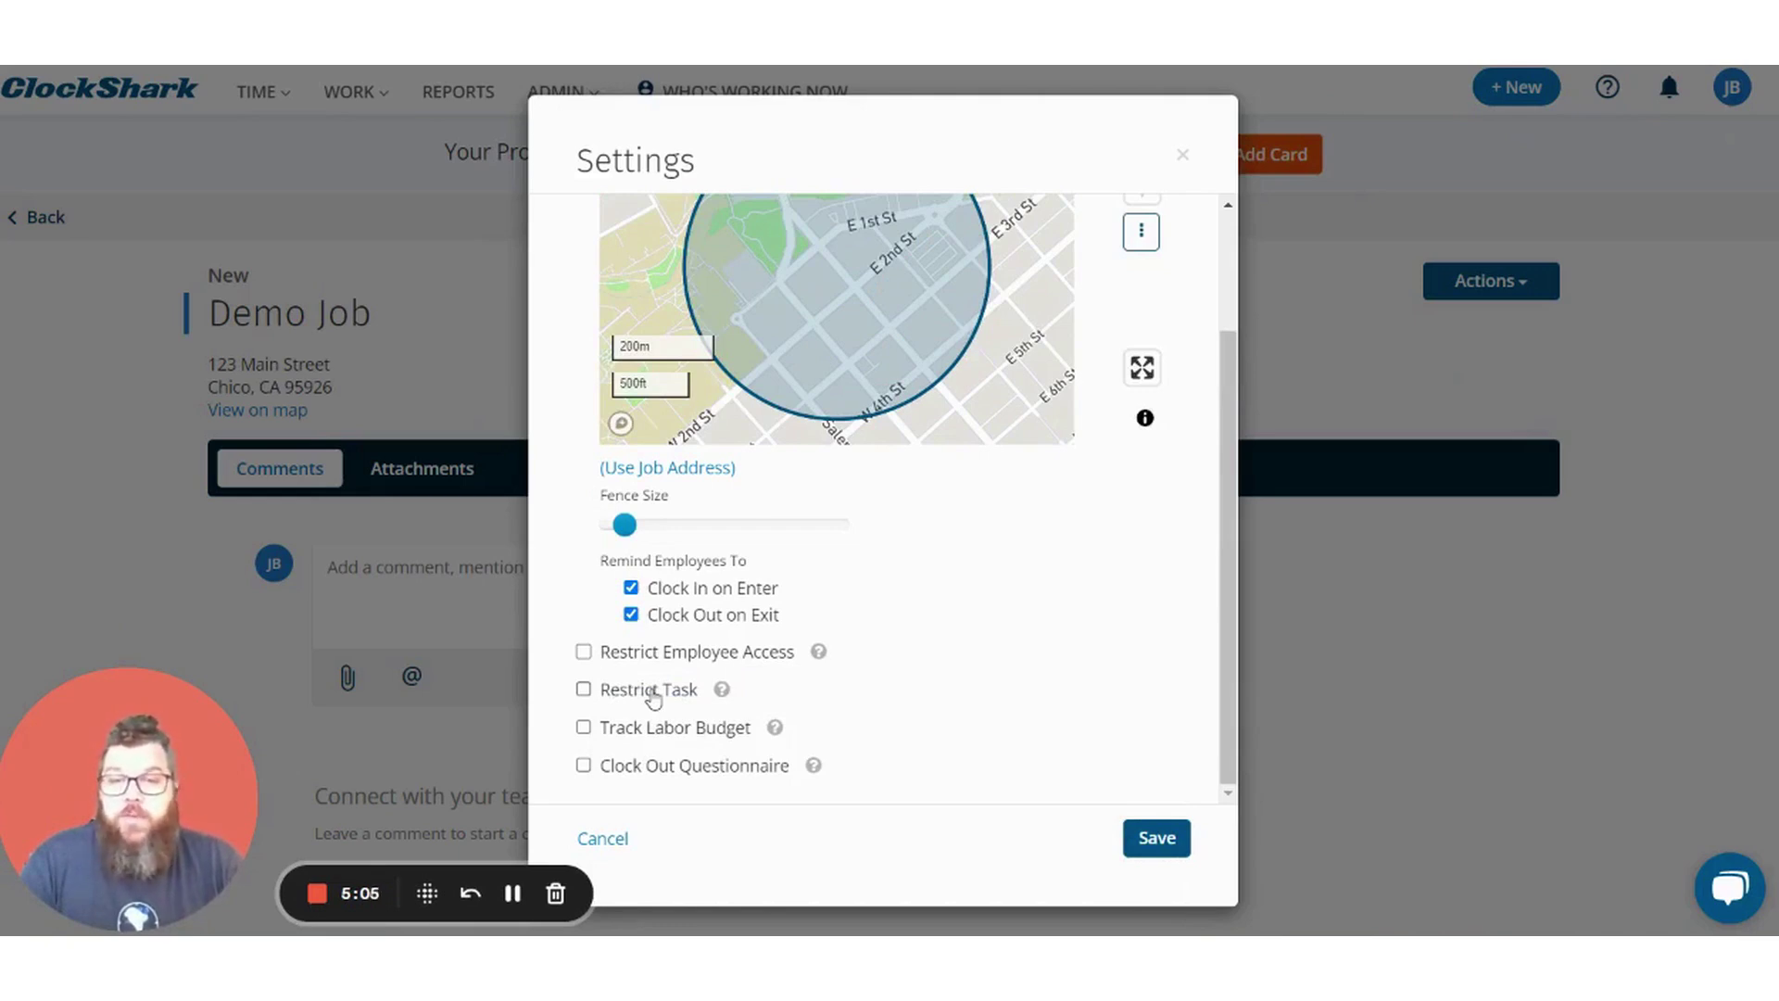
Step: Toggle Restrict Task on and back off, then switch on Track Labor Budget
click(583, 688)
scroll(686, 732, down, 2)
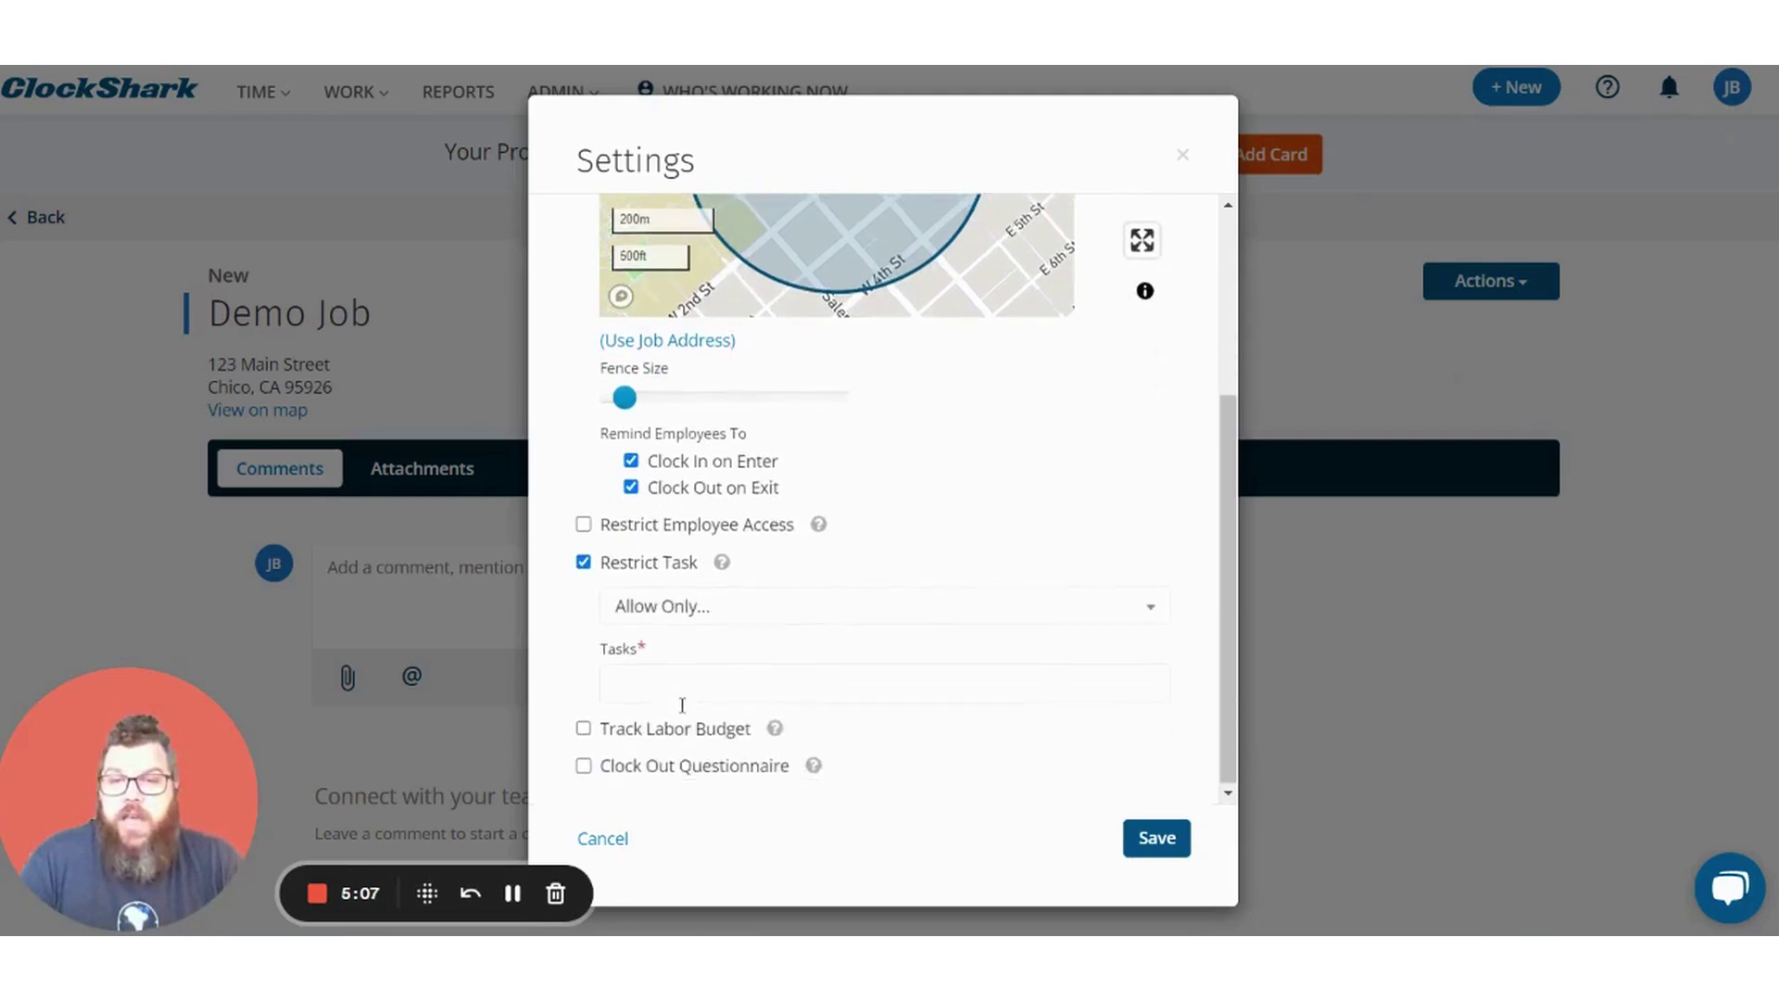
click(684, 666)
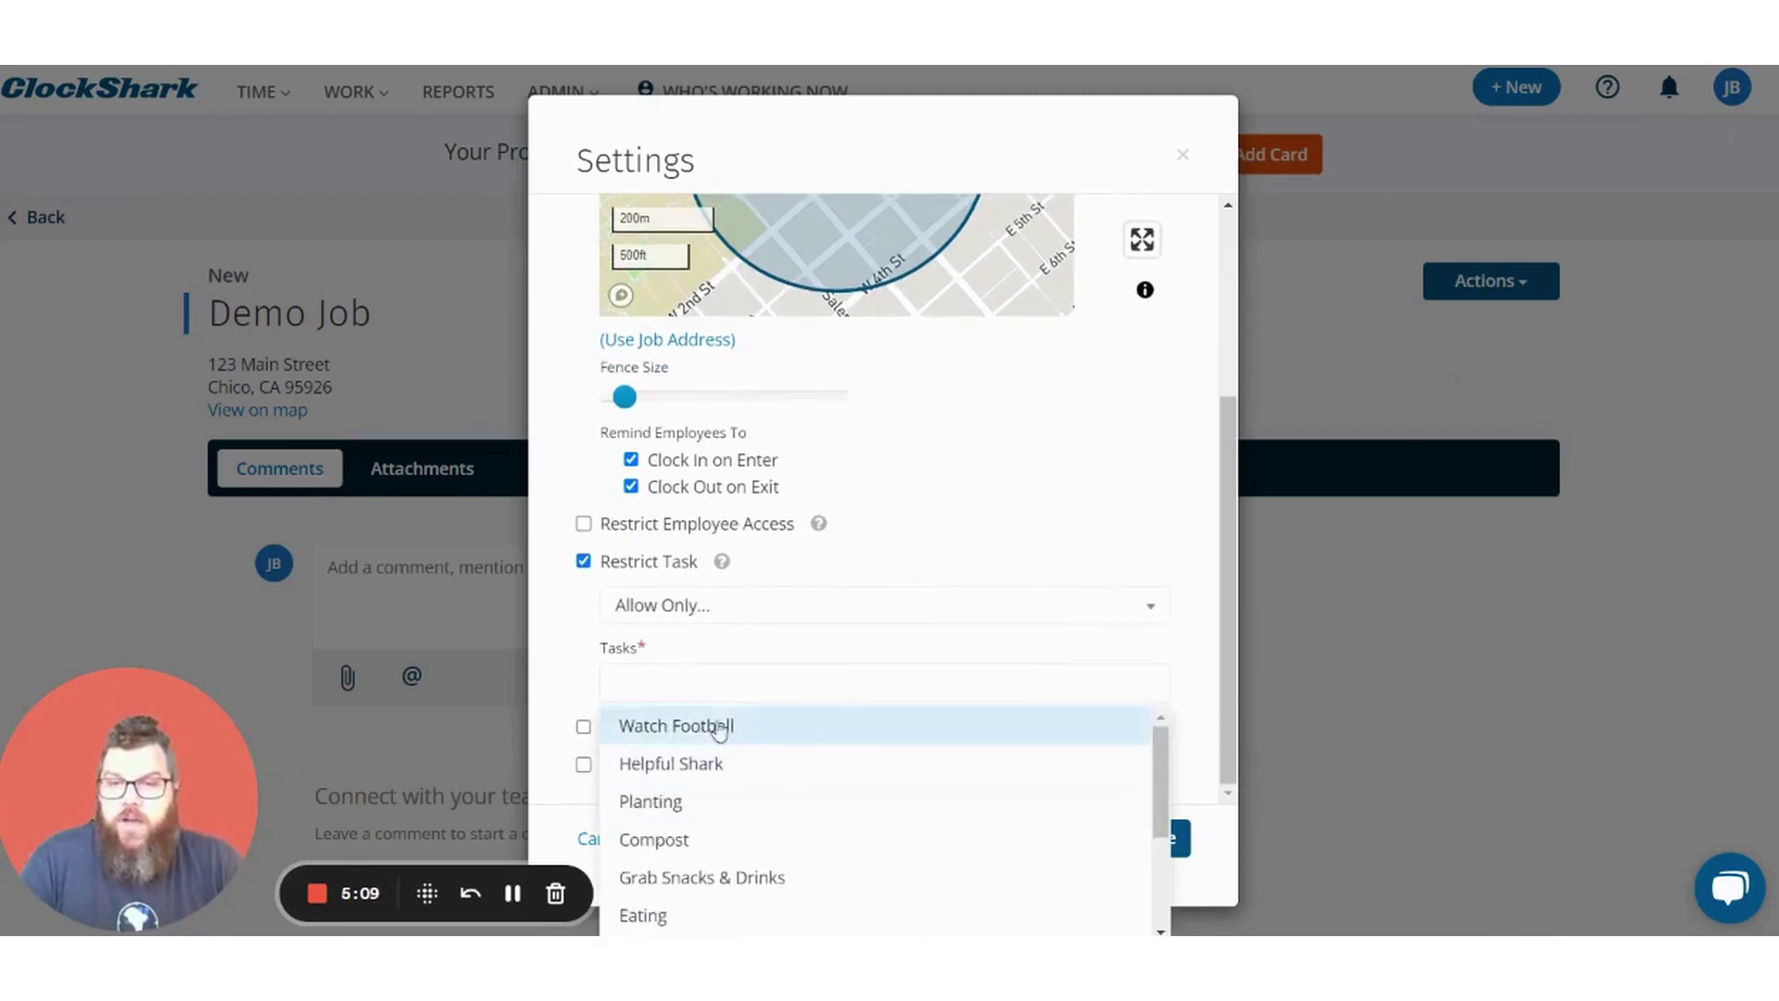
click(561, 602)
click(584, 561)
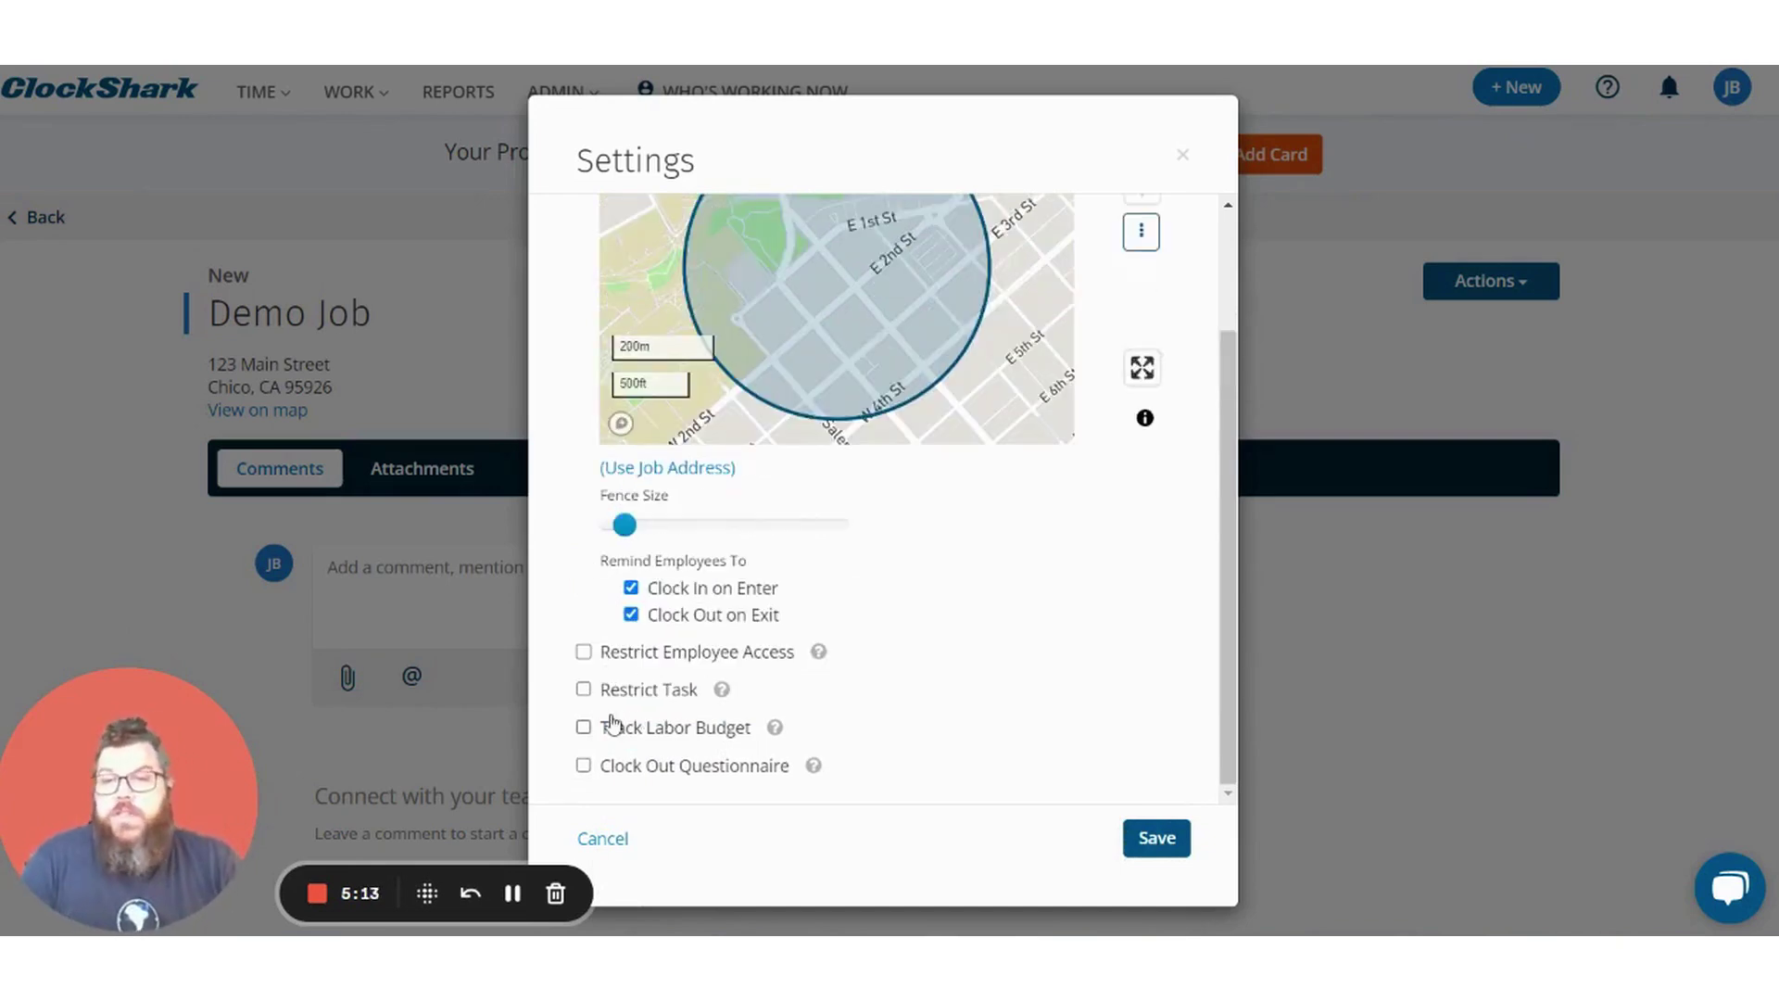
click(582, 730)
scroll(755, 676, down, 1)
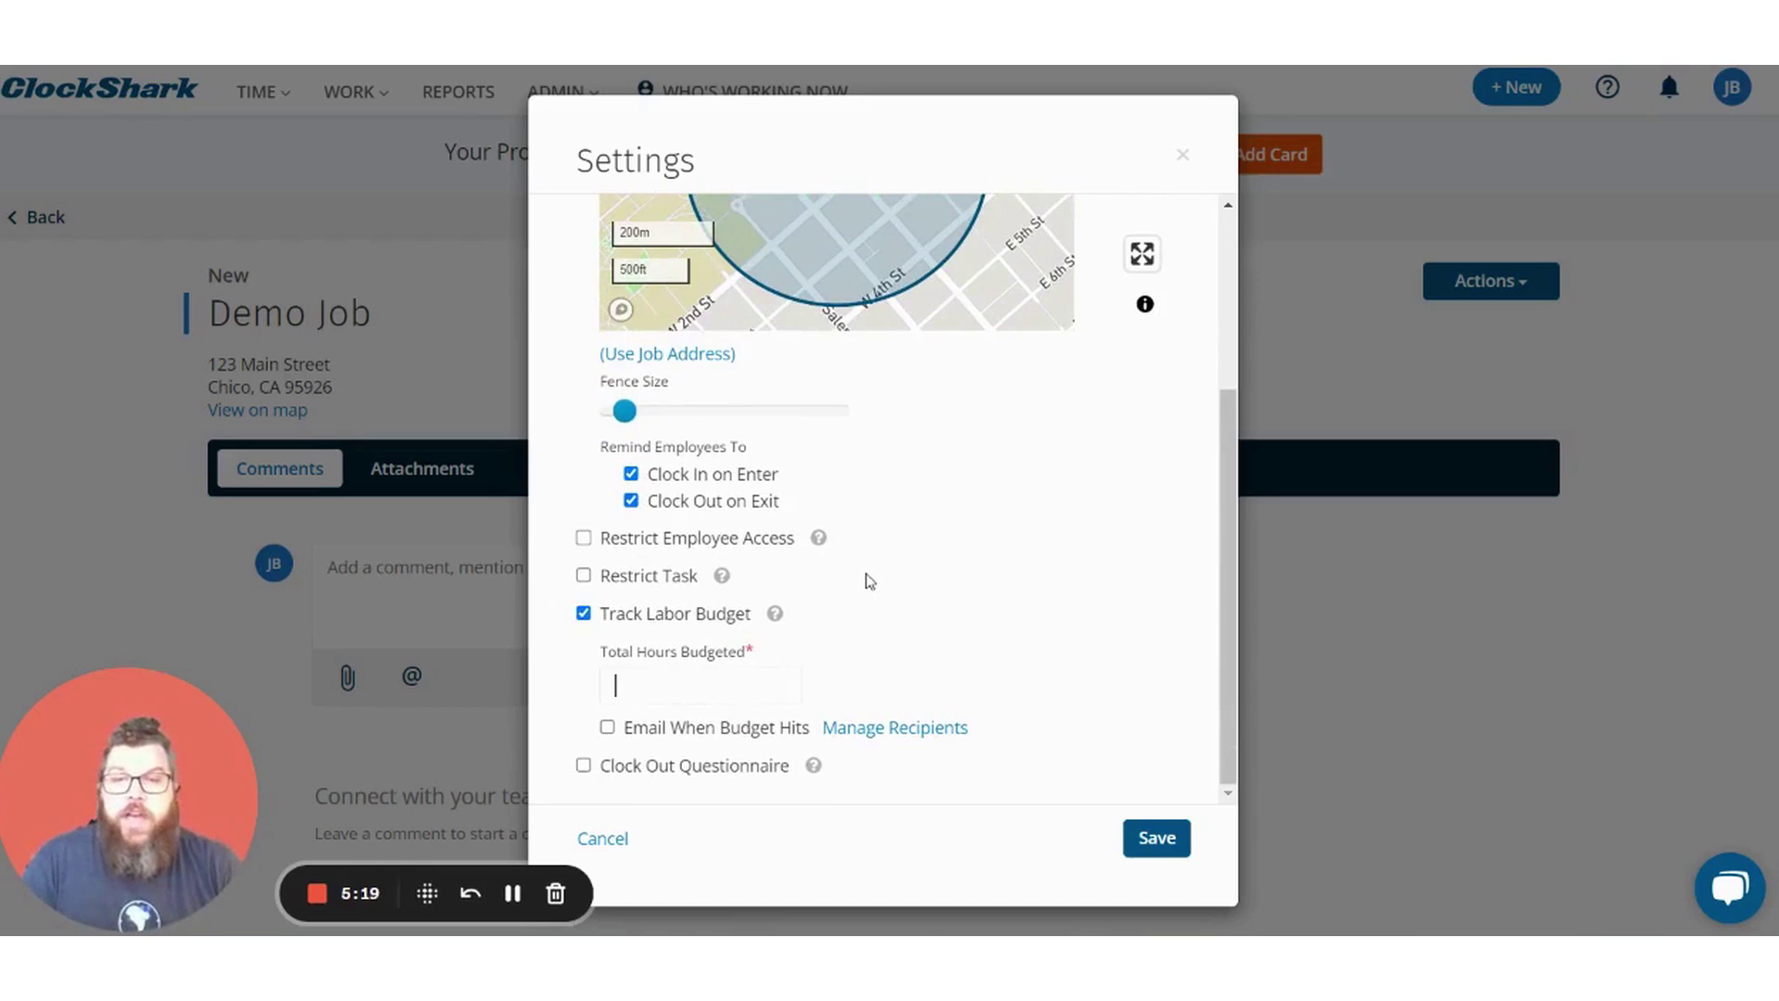
Step: Enter 100 budgeted hours with a 10-hour email alert, then untick Track Labor Budget and save
text(100)
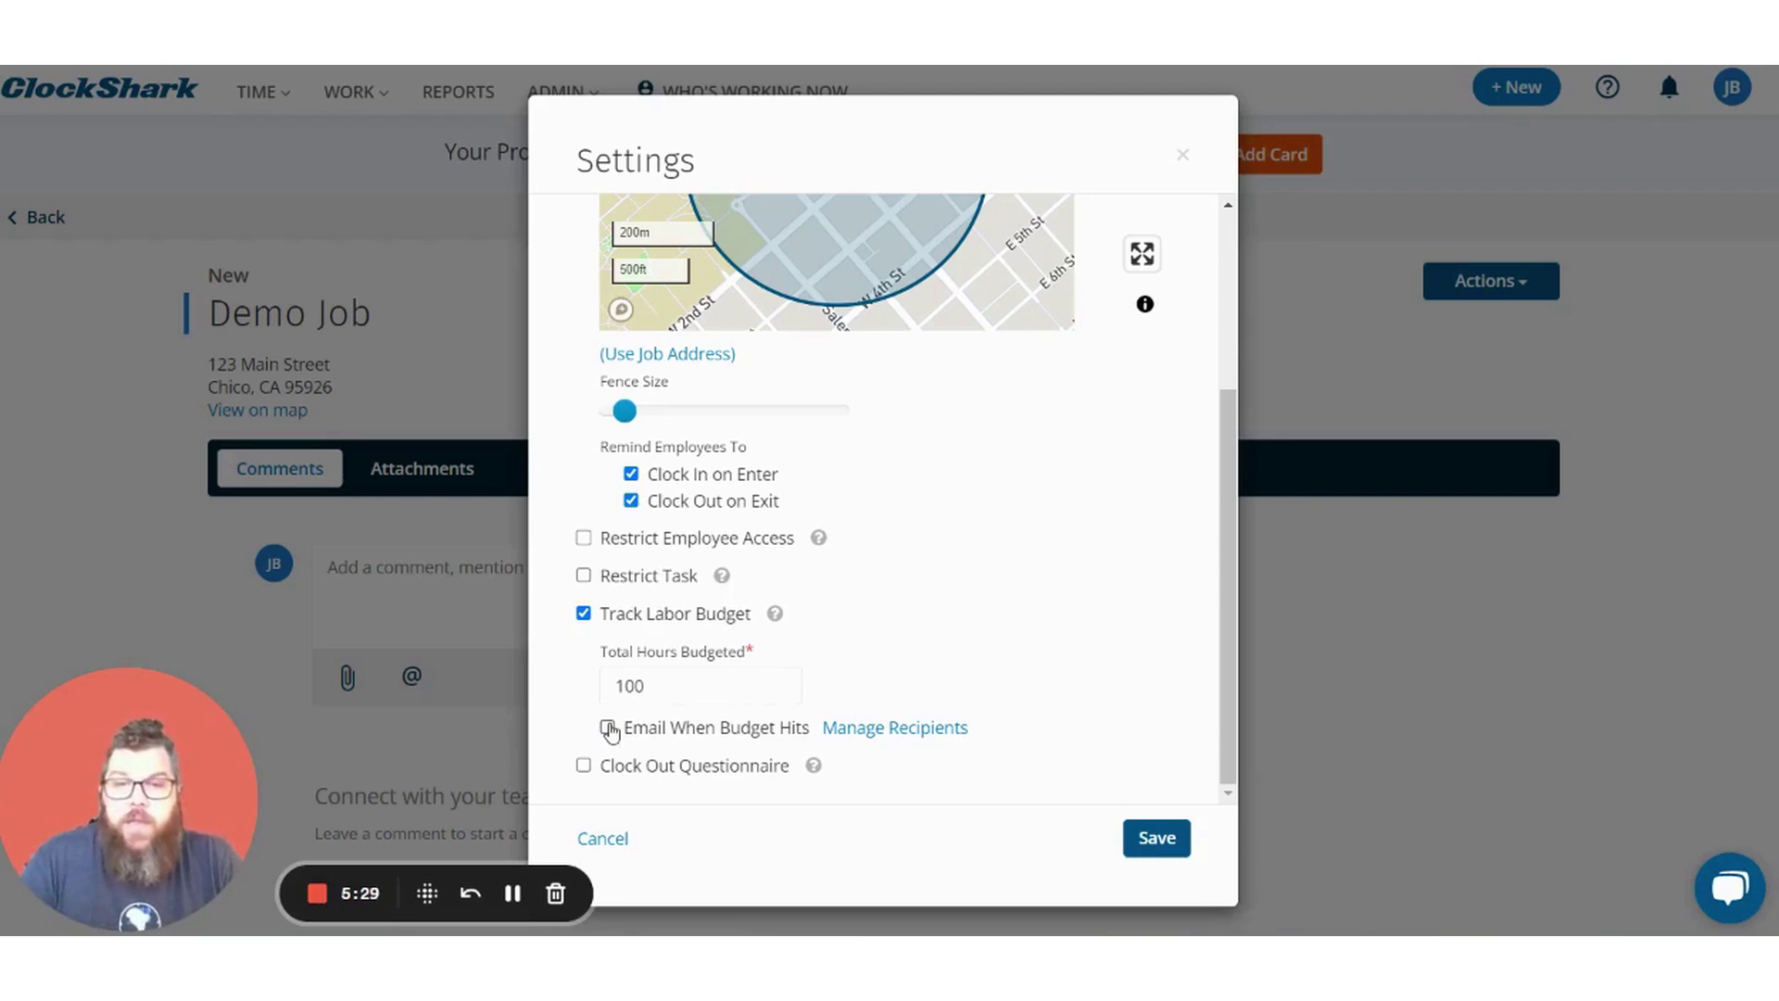
click(608, 729)
scroll(732, 677, down, 1)
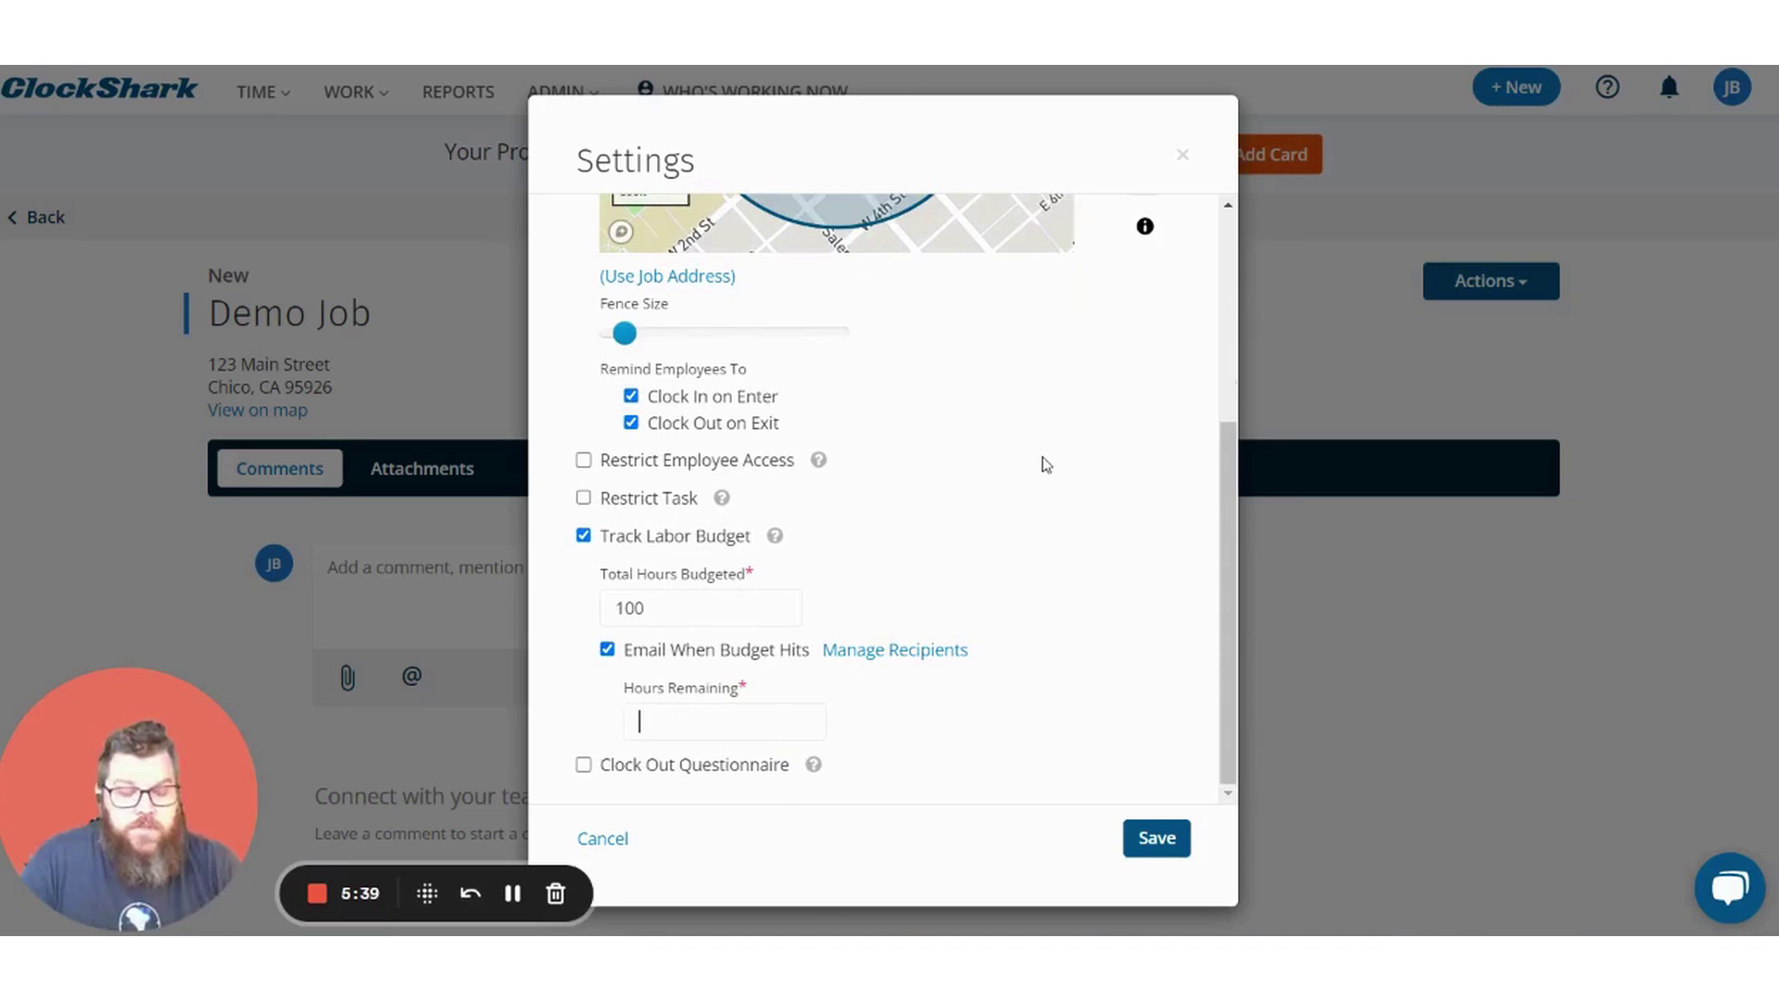
text(10)
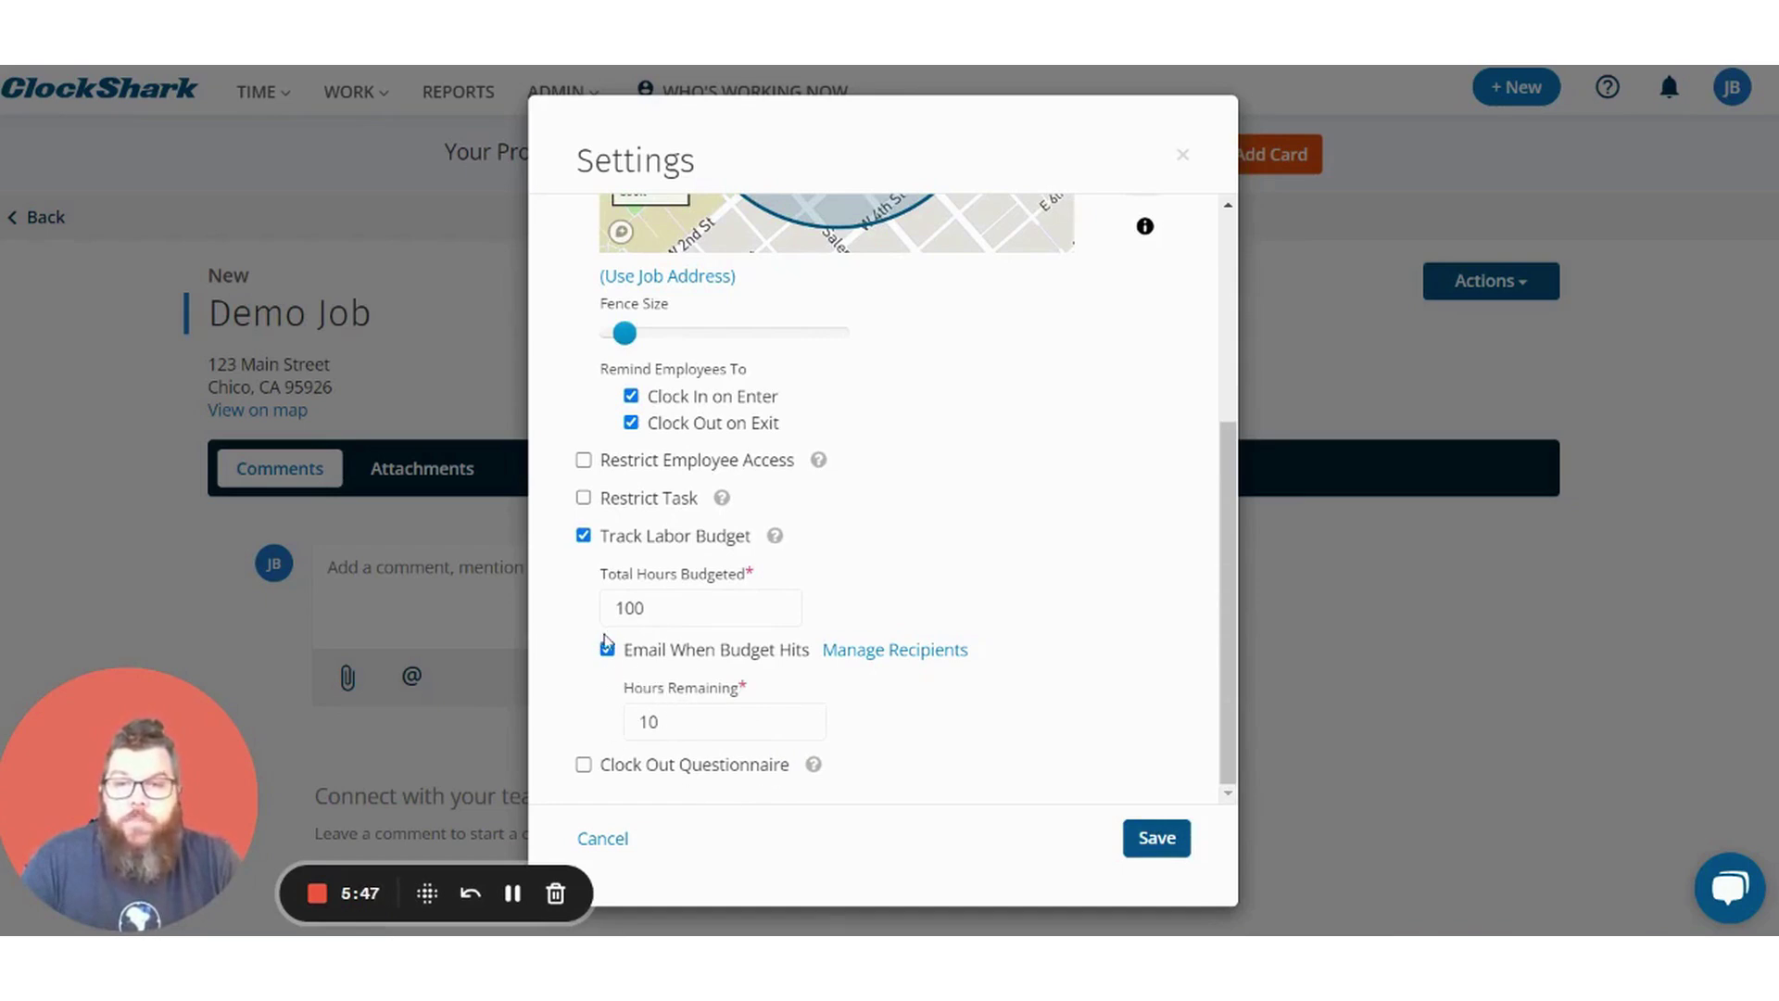
click(585, 538)
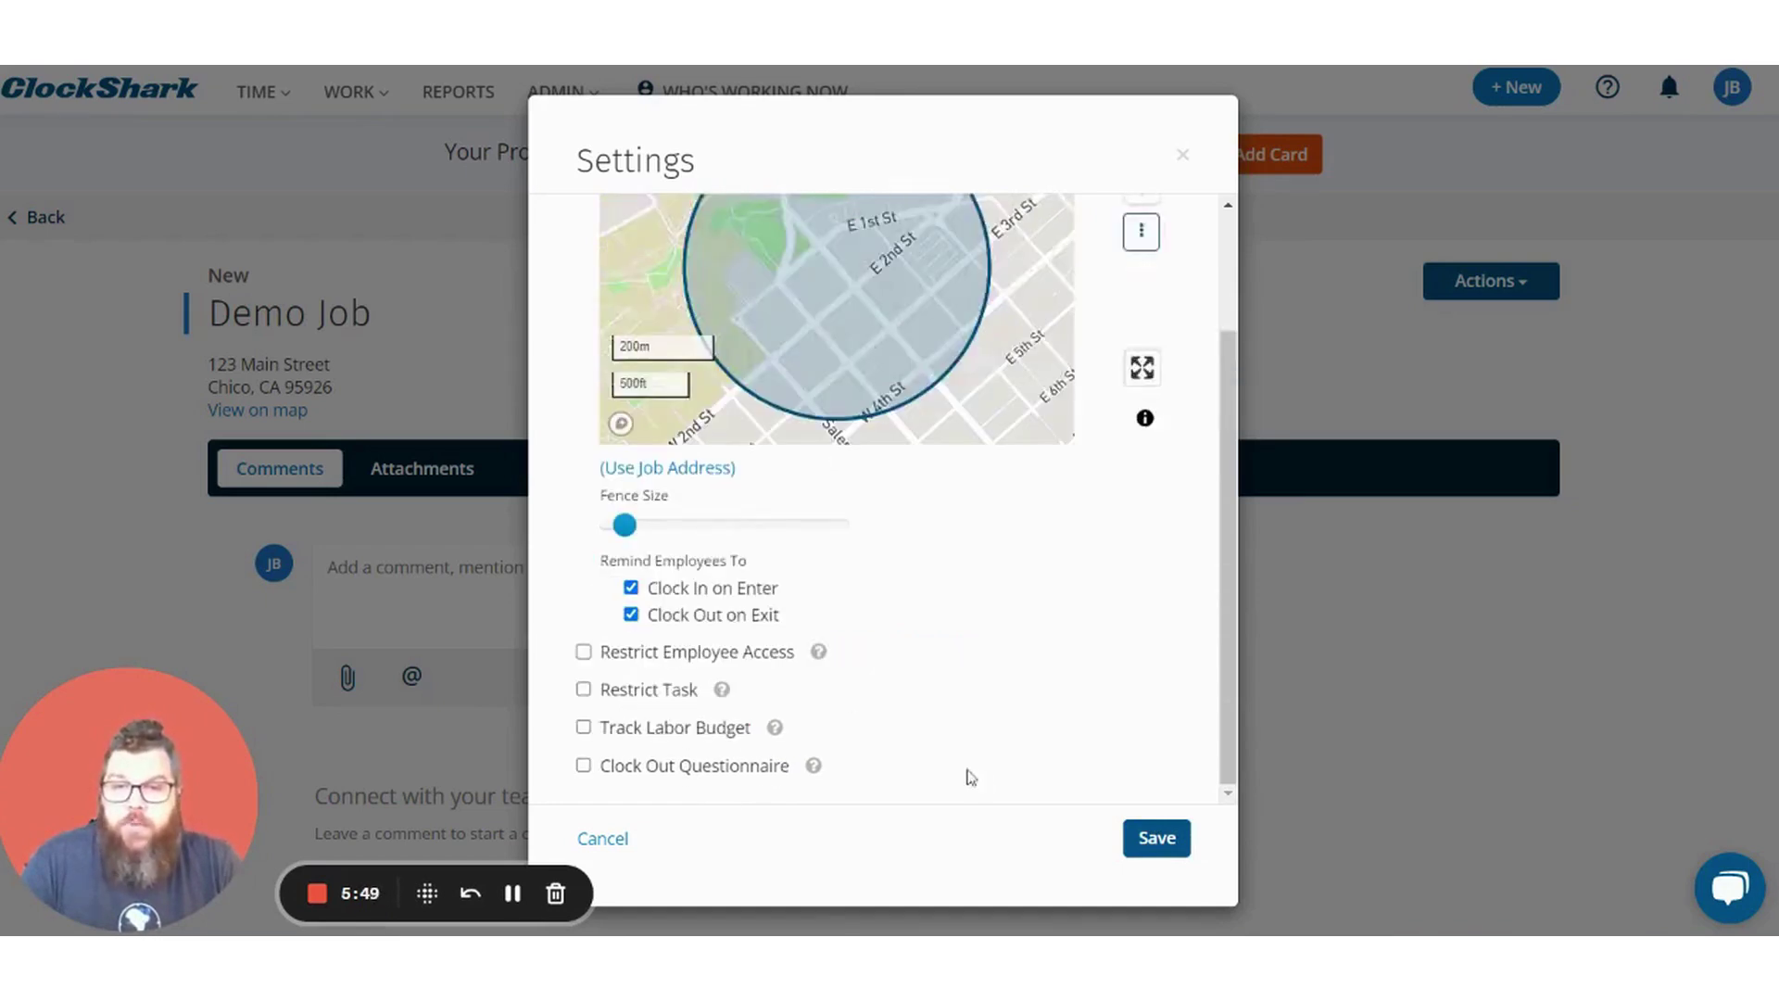
click(1159, 840)
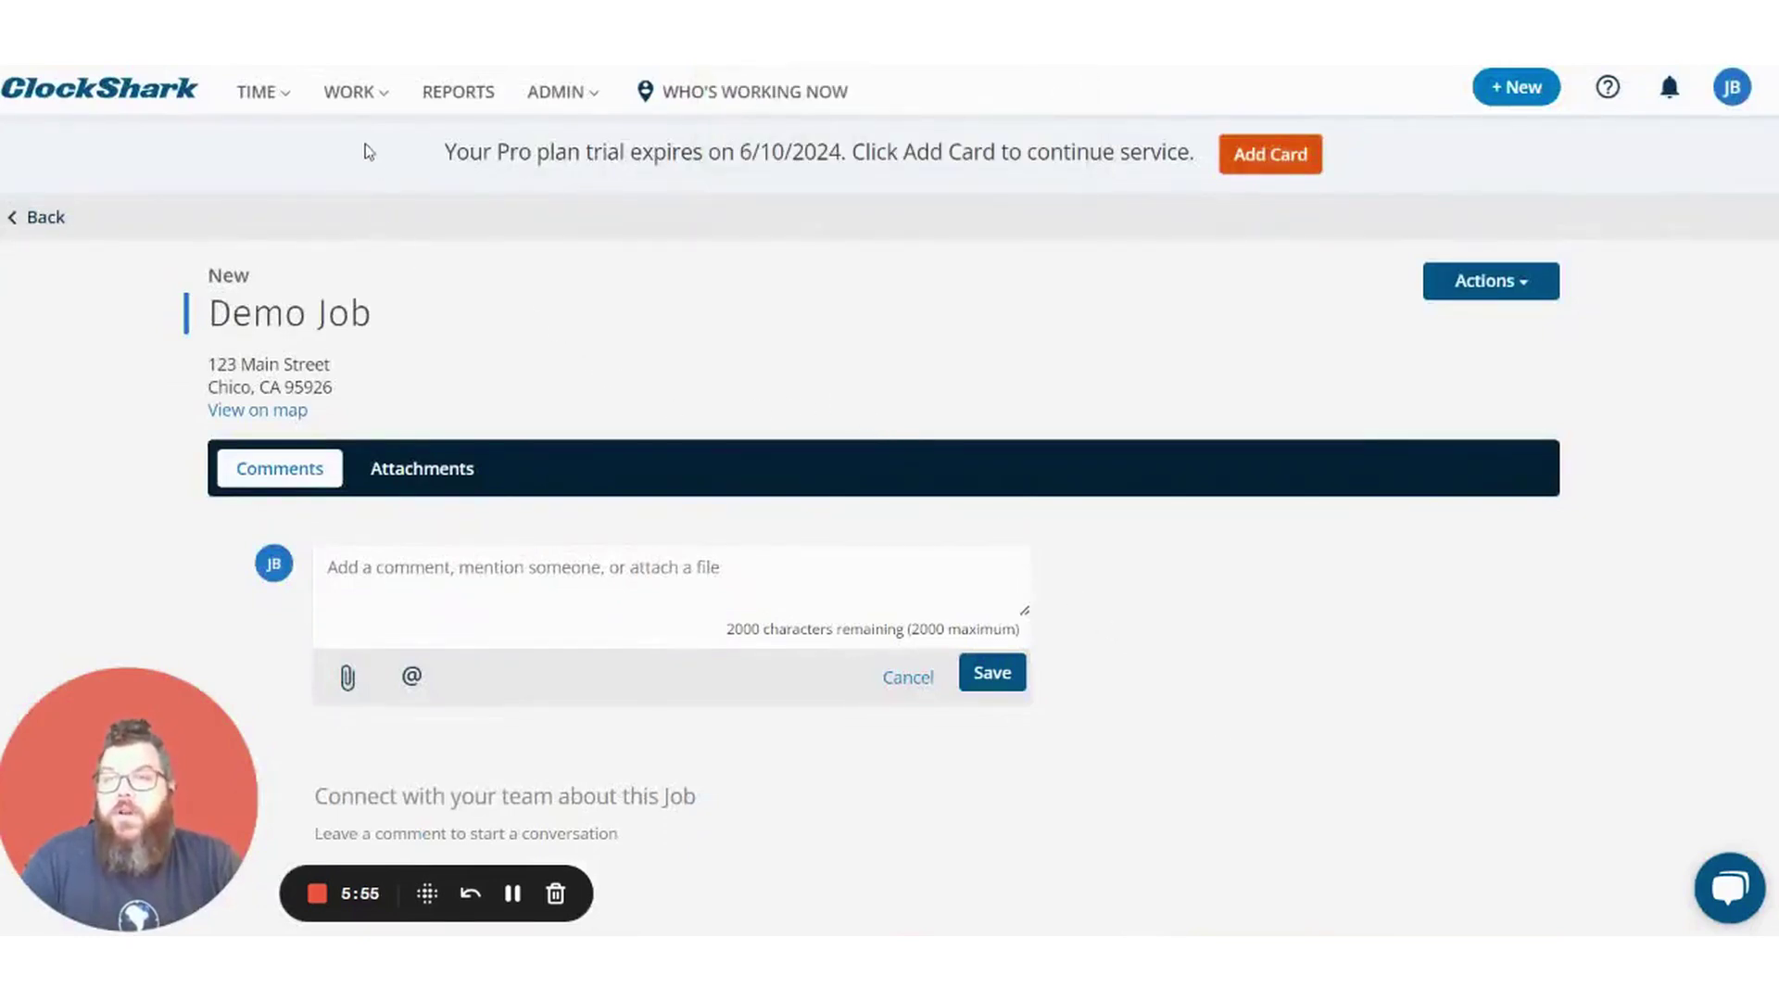
Step: Start a new task in Work > Tasks named 'Demo Task'
mouse_move(350, 89)
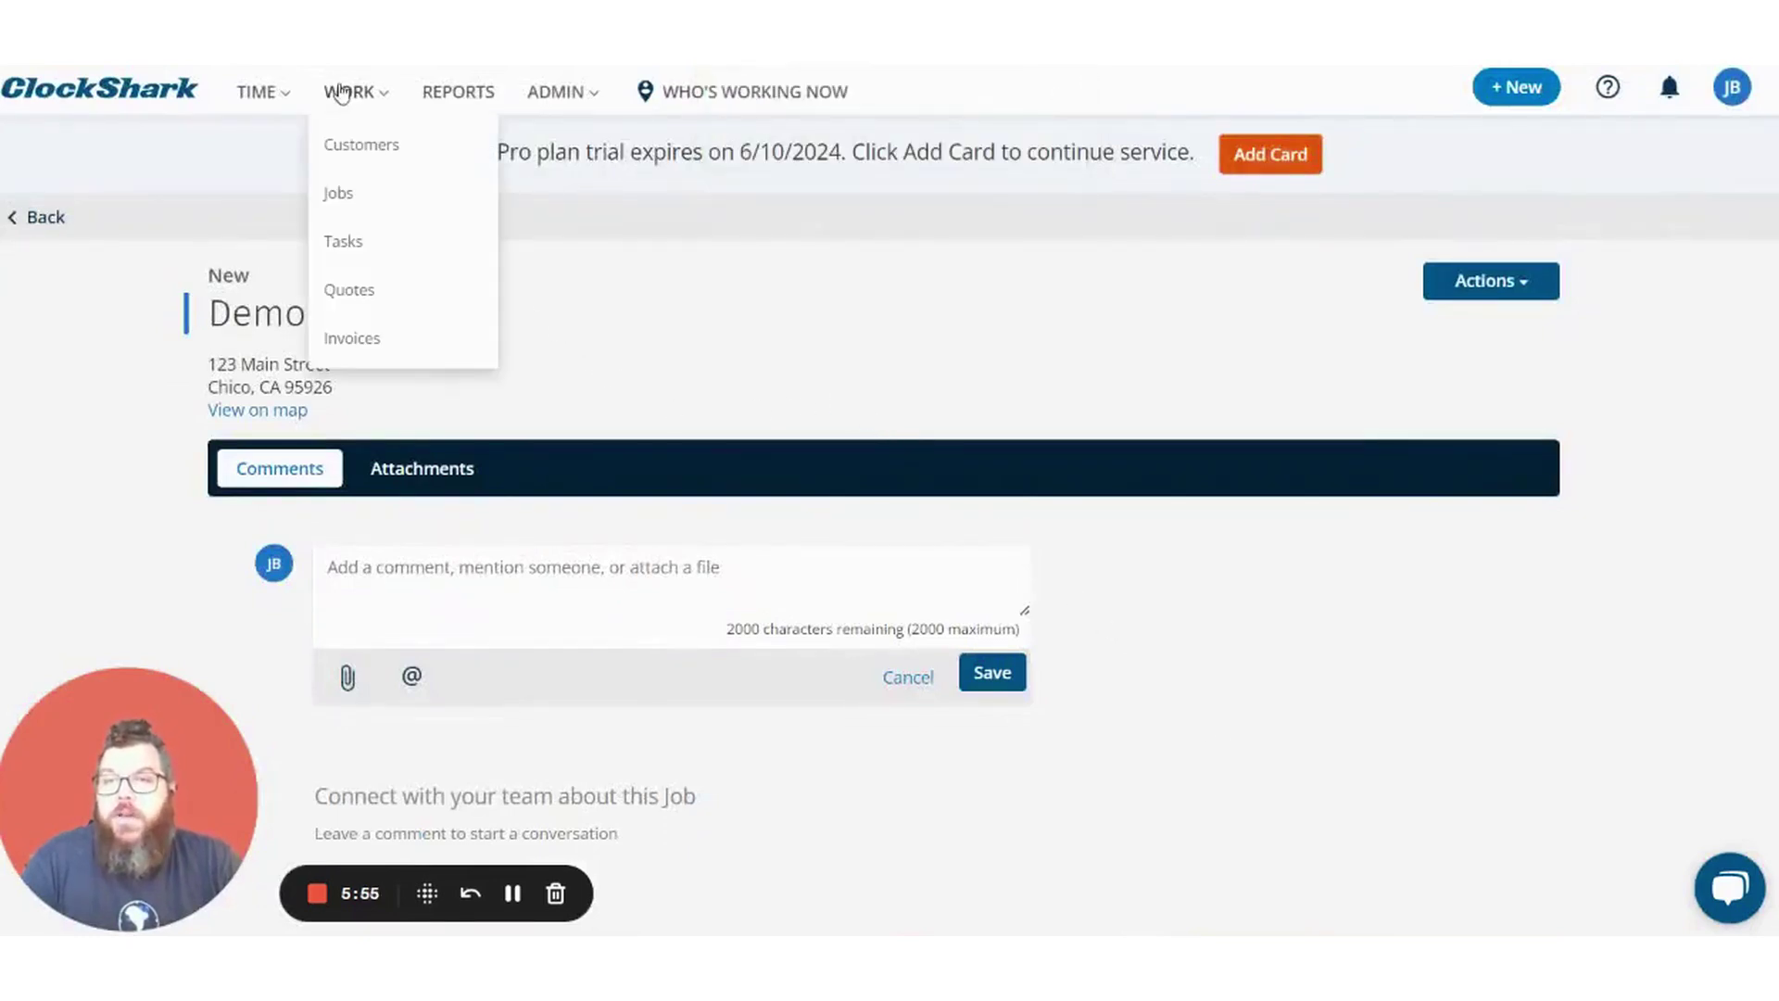
click(402, 240)
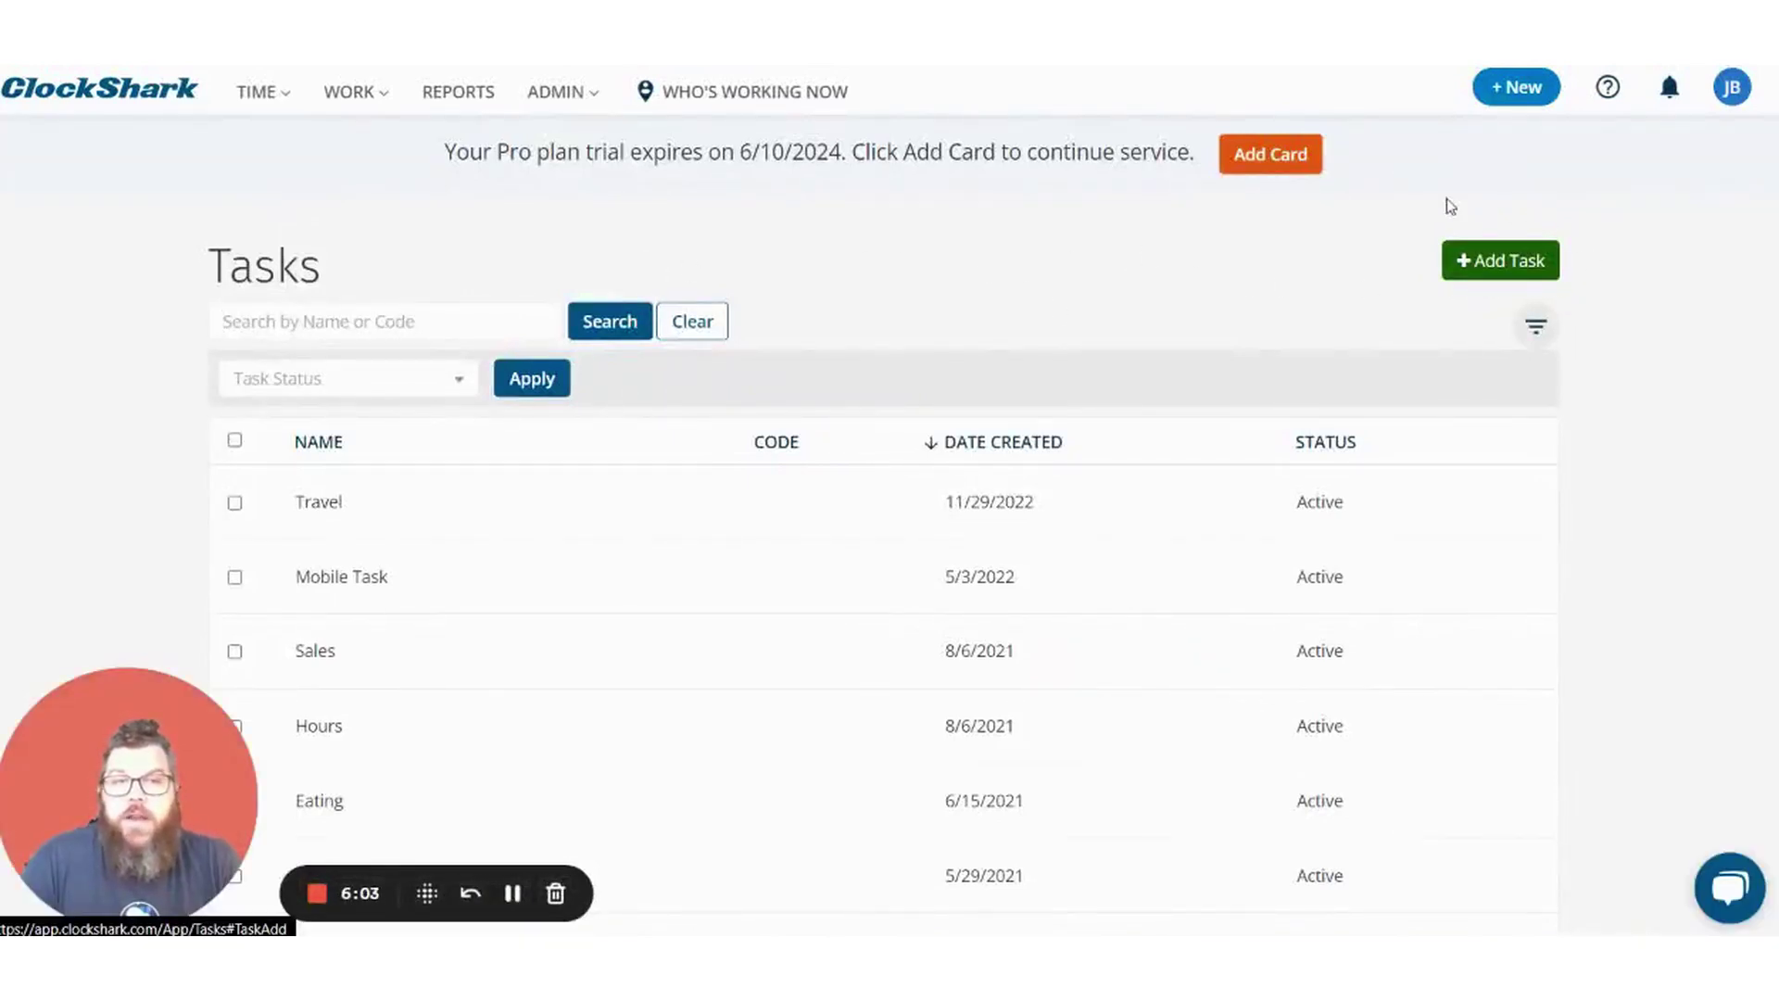
click(1542, 276)
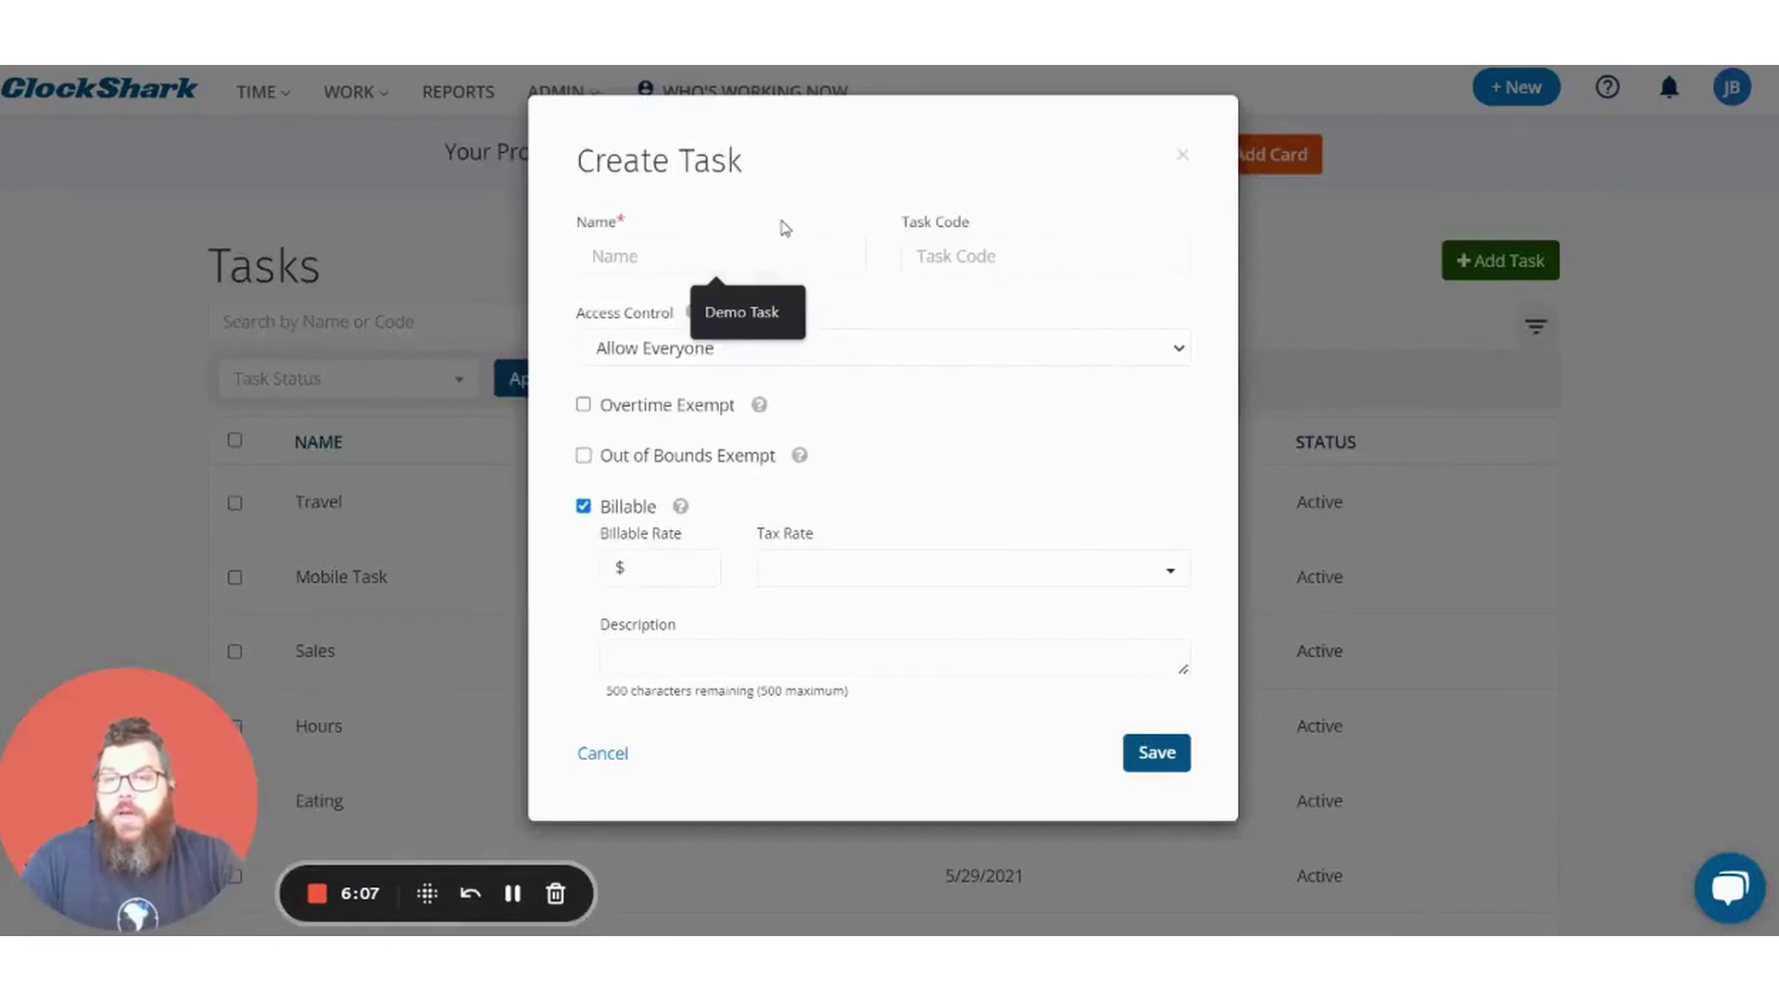
text(Demo Task)
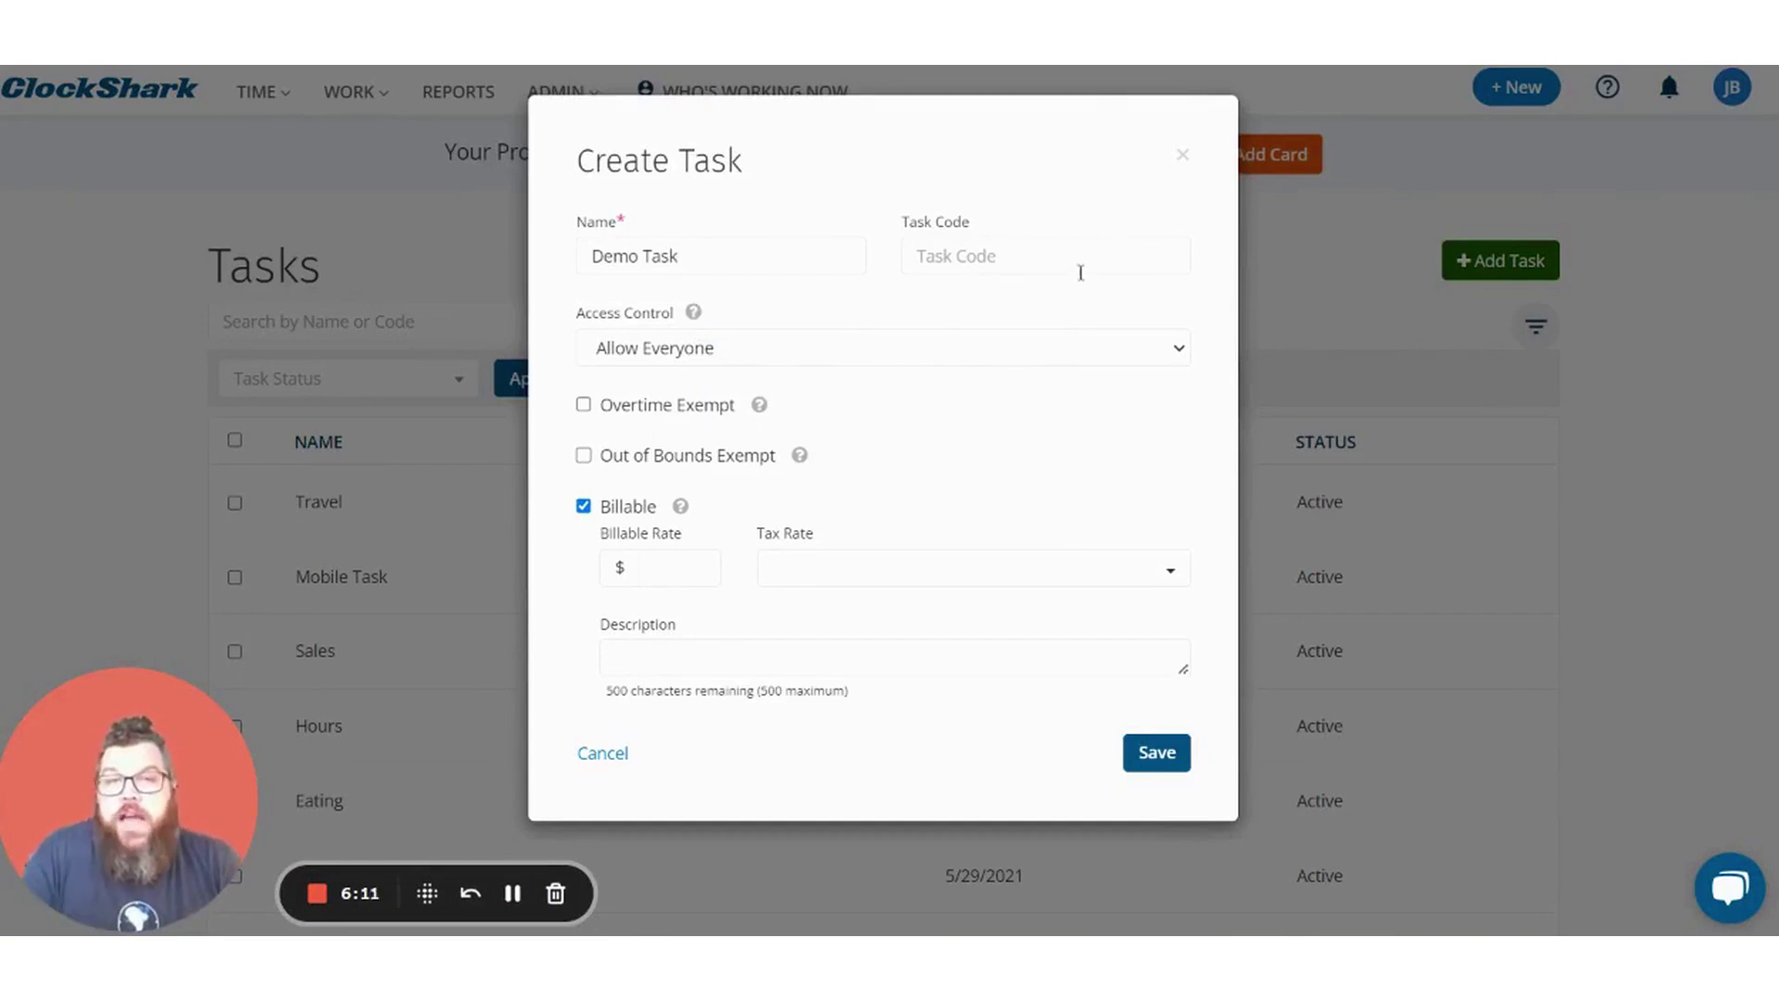
key(Tab)
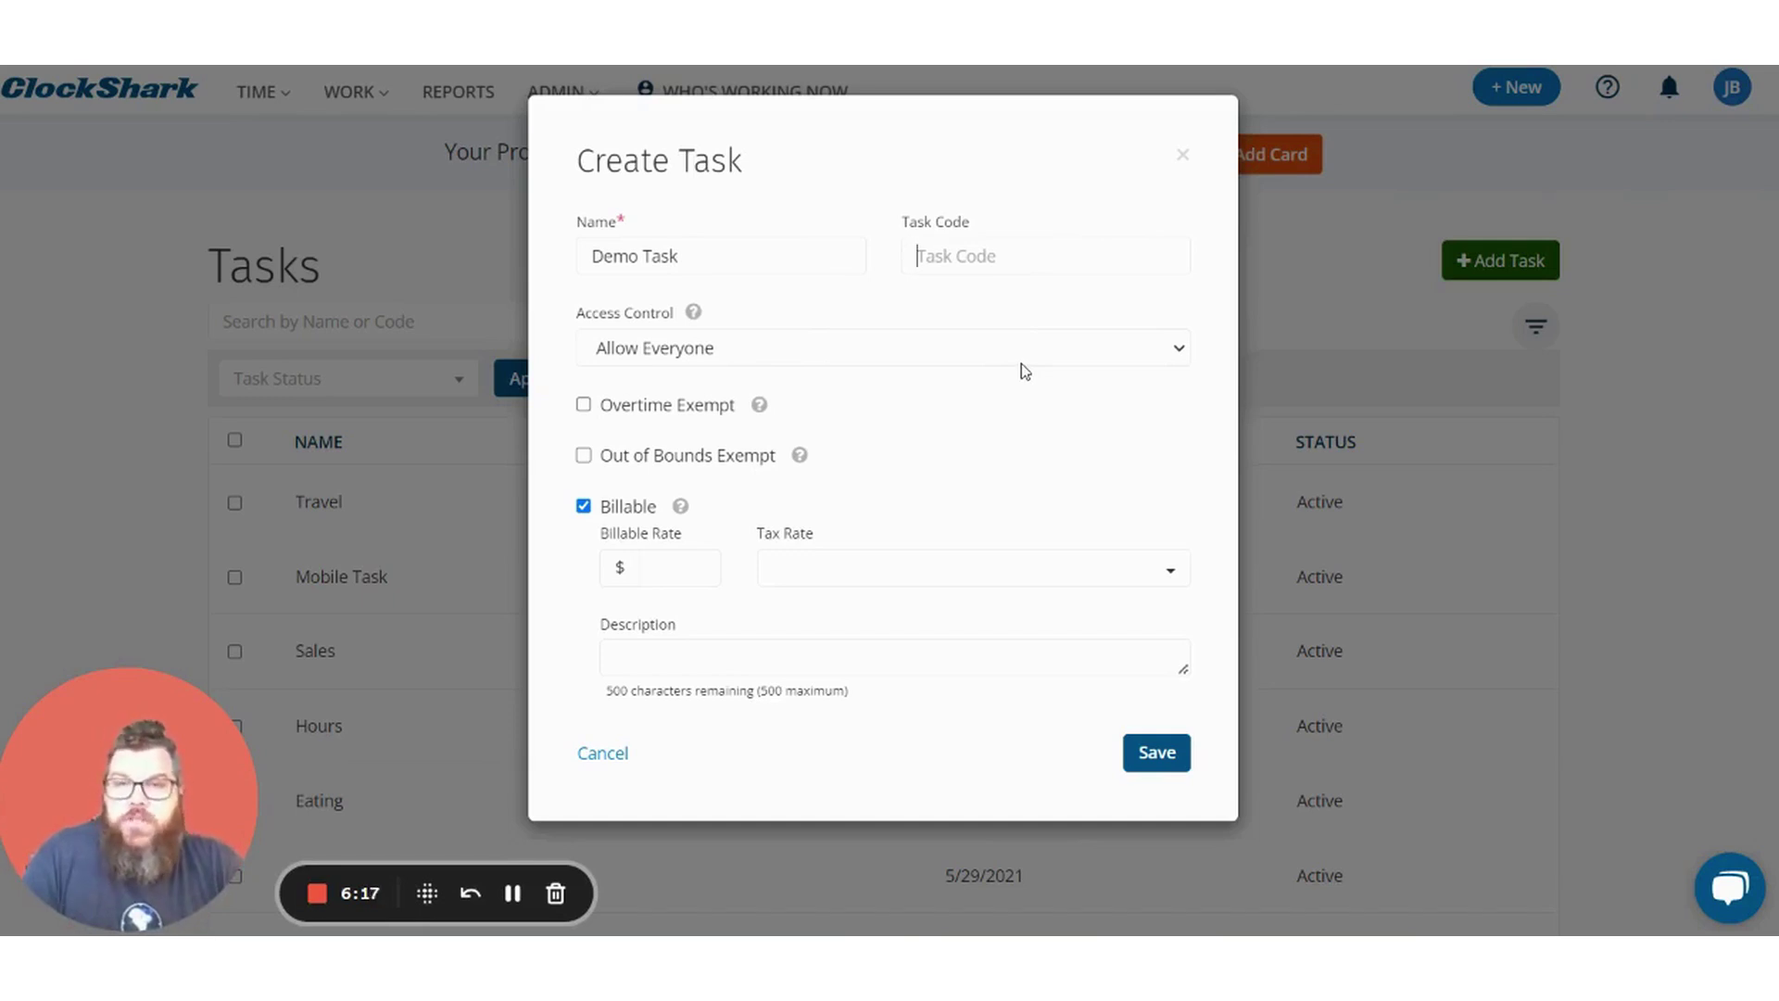
Step: Briefly limit the task to one employee, revert Access Control to Allow Everyone, and save it
click(962, 361)
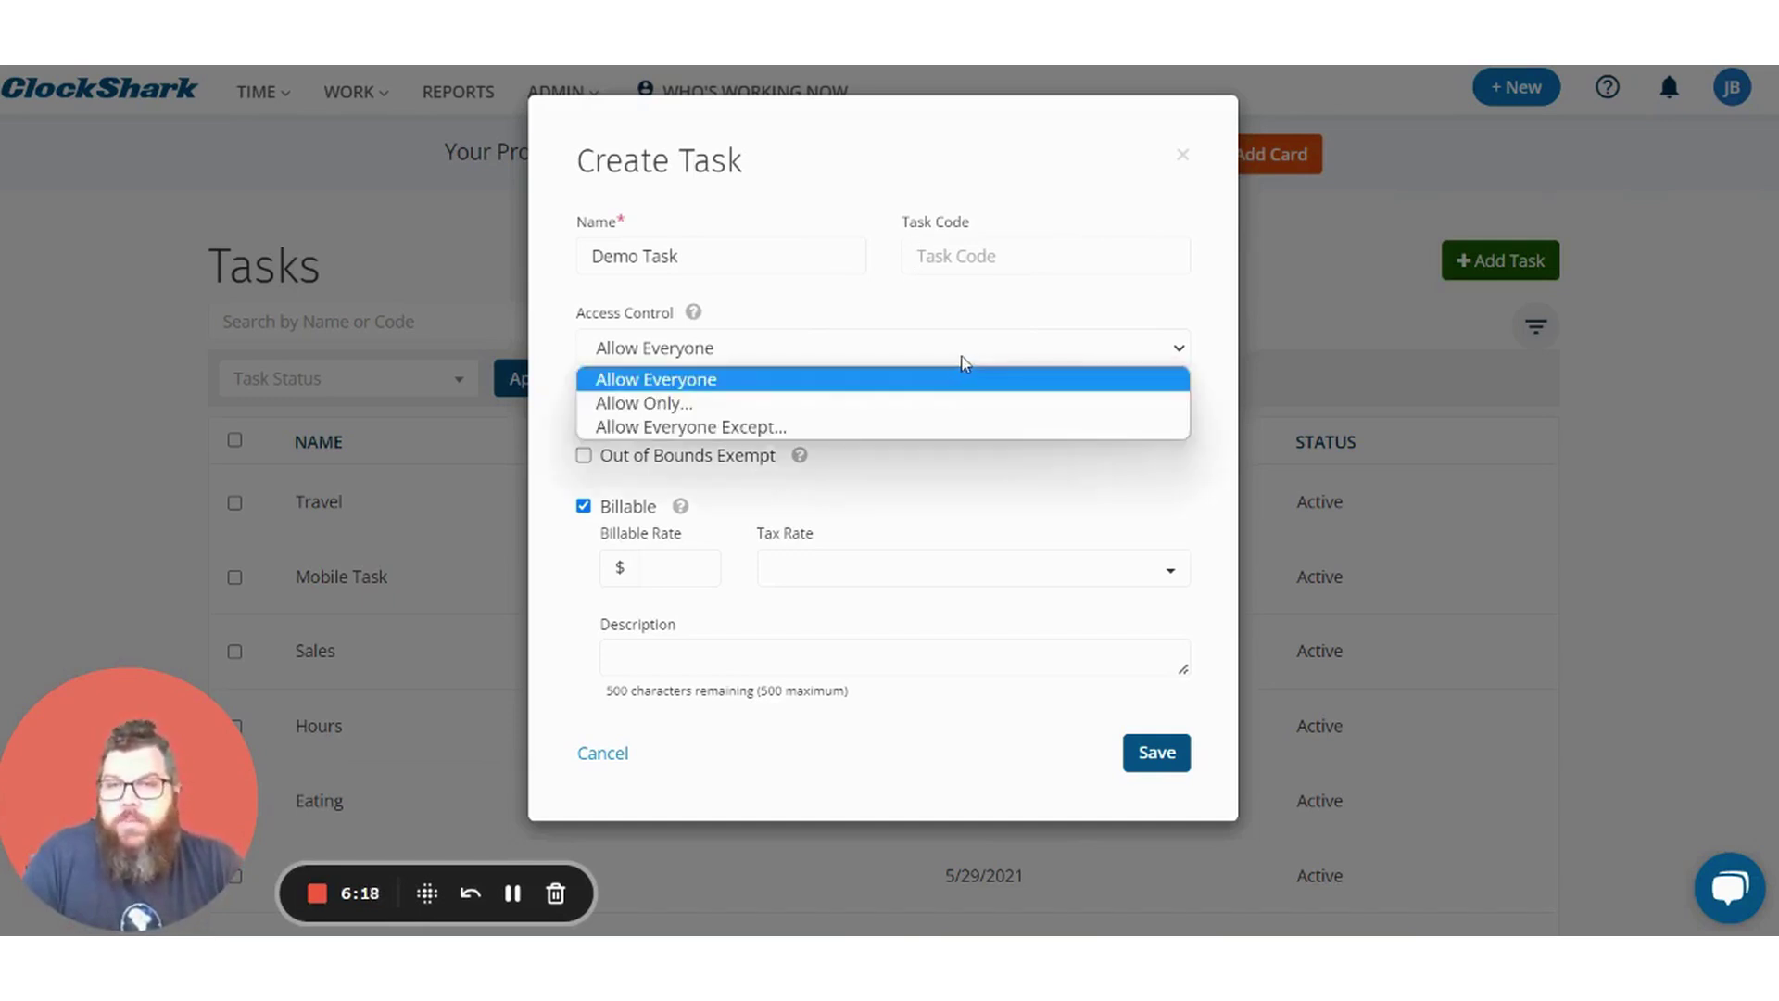
click(904, 414)
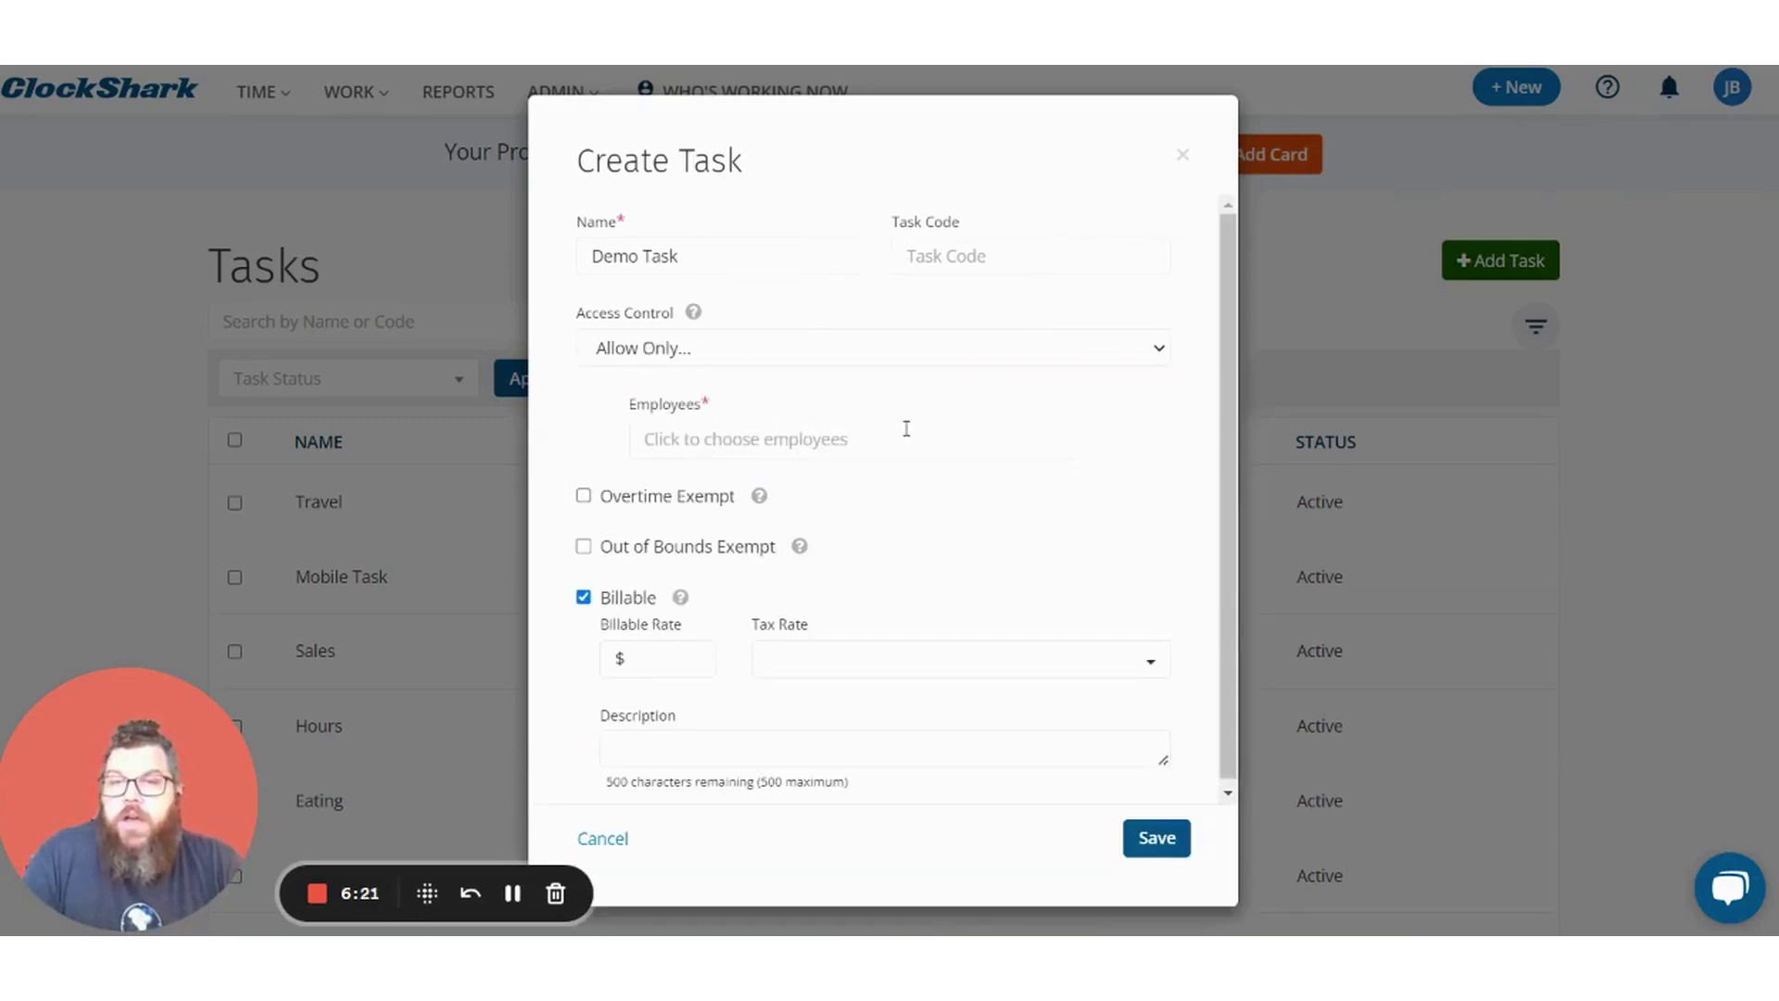
click(920, 428)
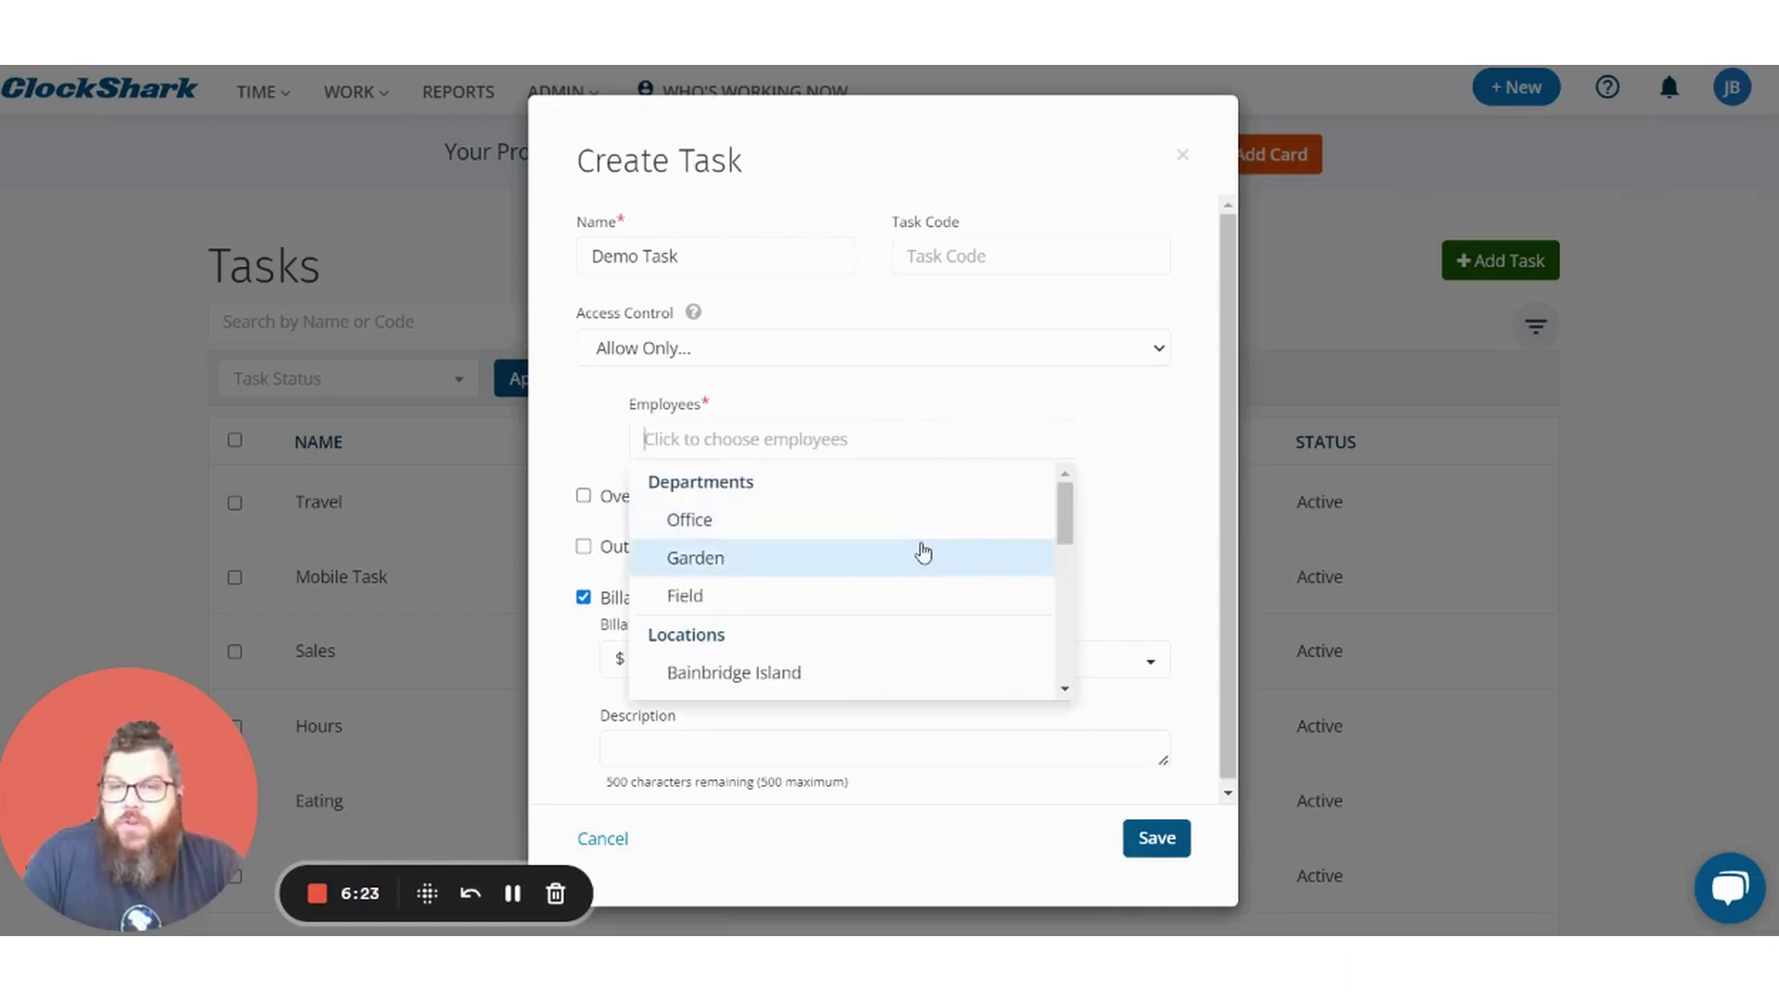
scroll(918, 547, down, 3)
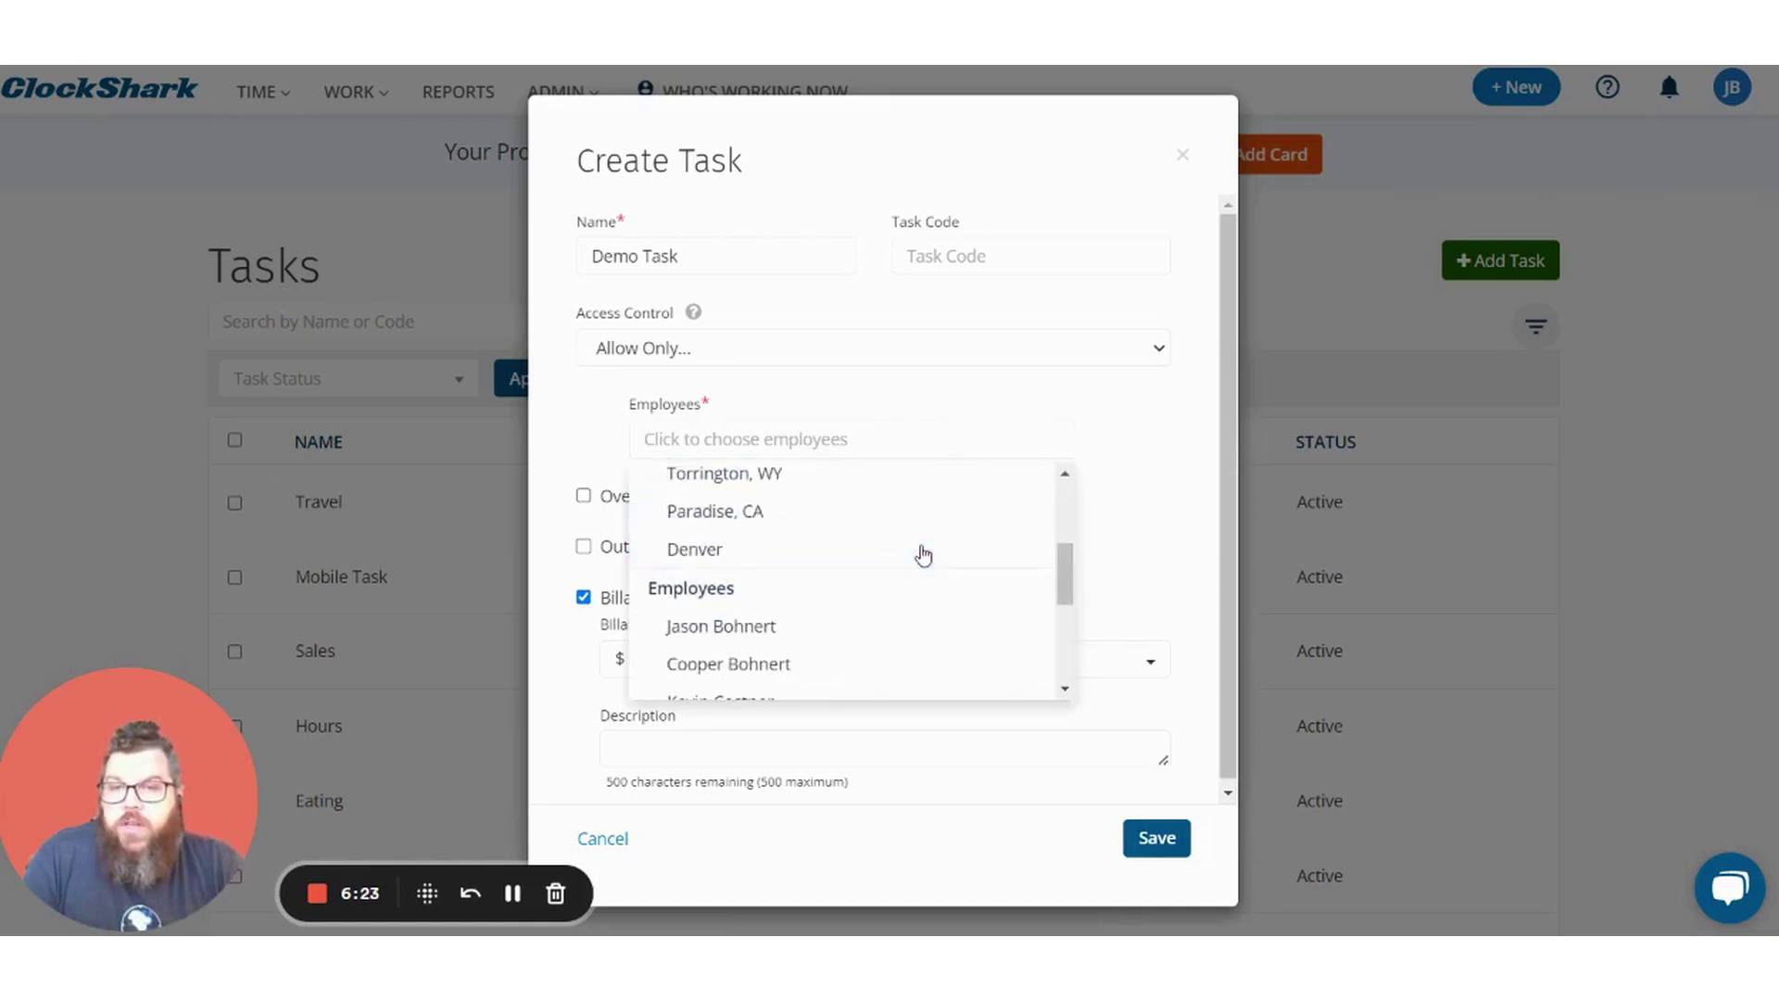
click(882, 643)
click(1075, 408)
click(1154, 362)
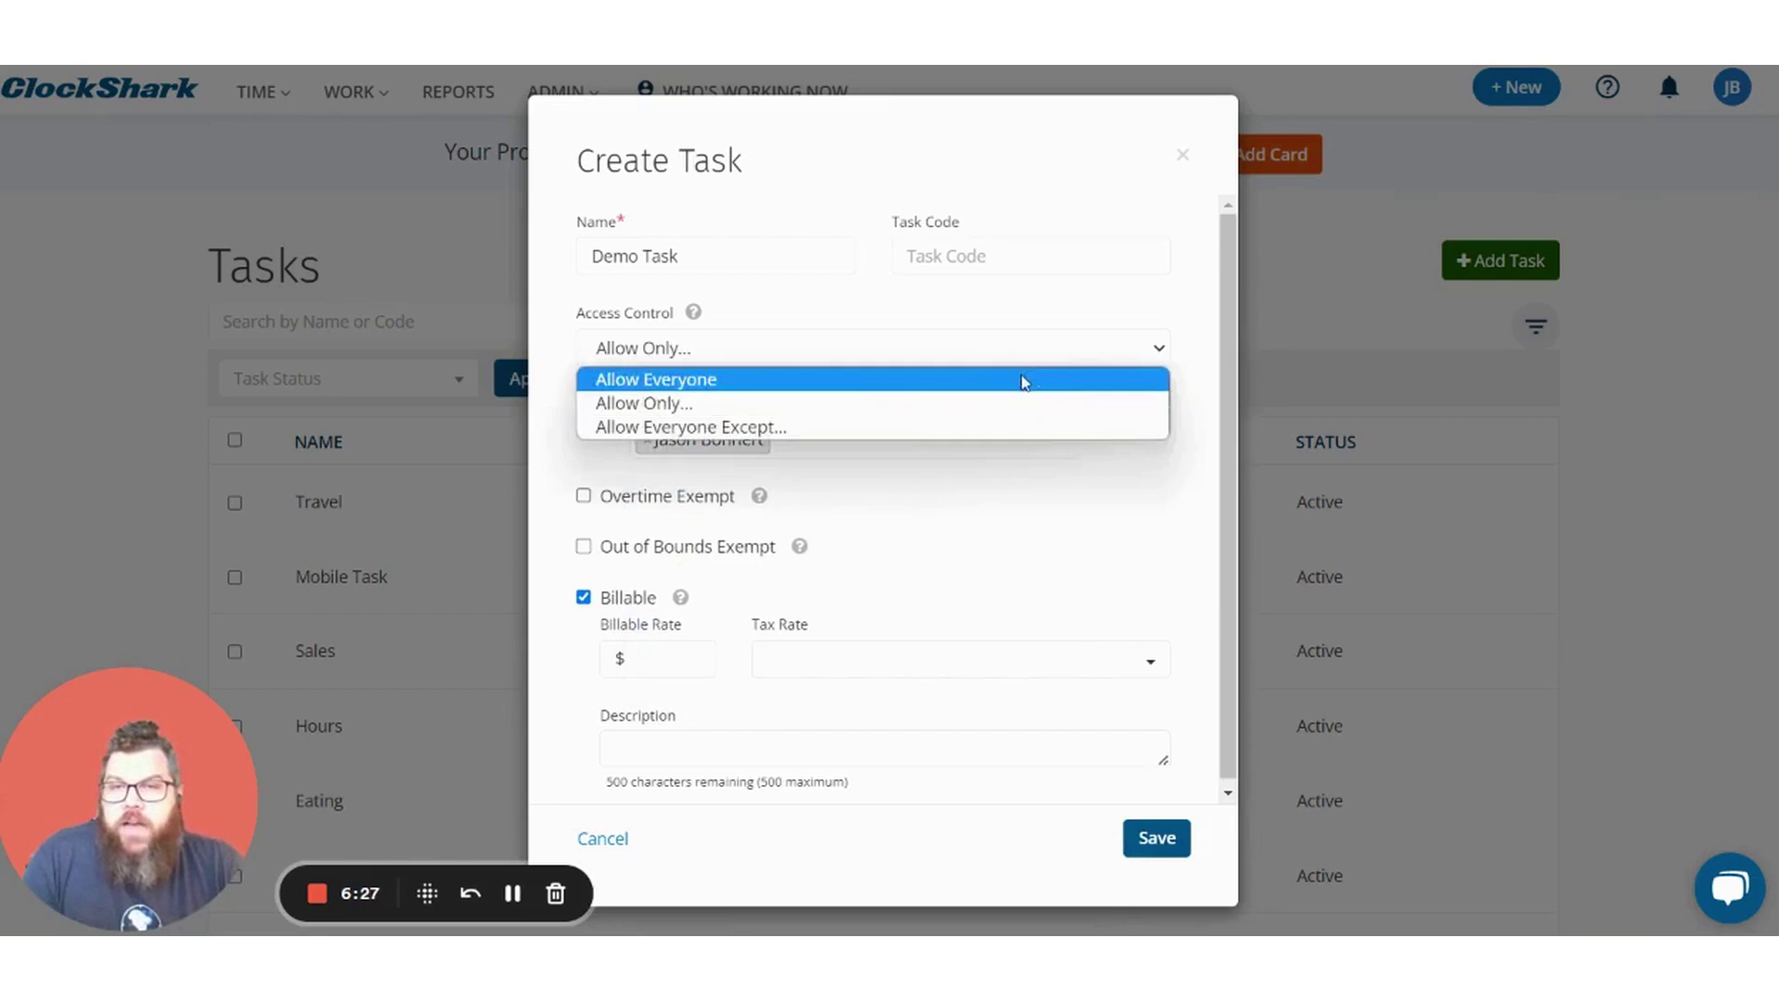
click(1023, 379)
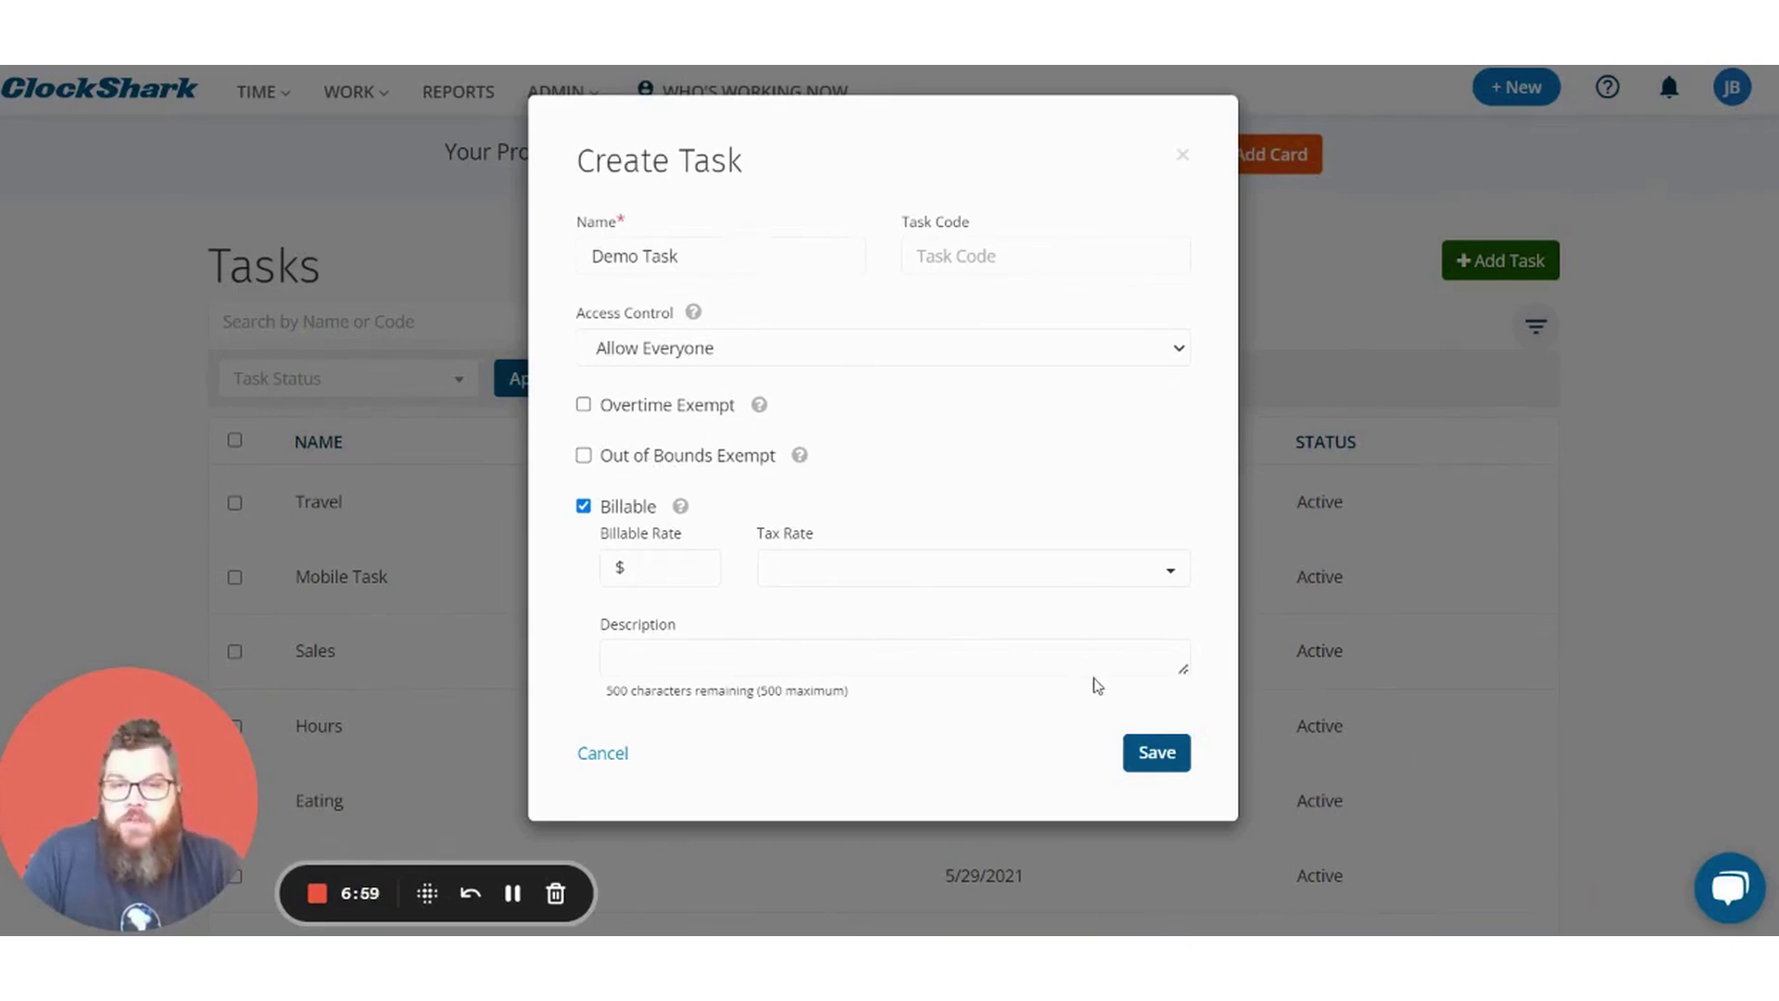
click(1163, 754)
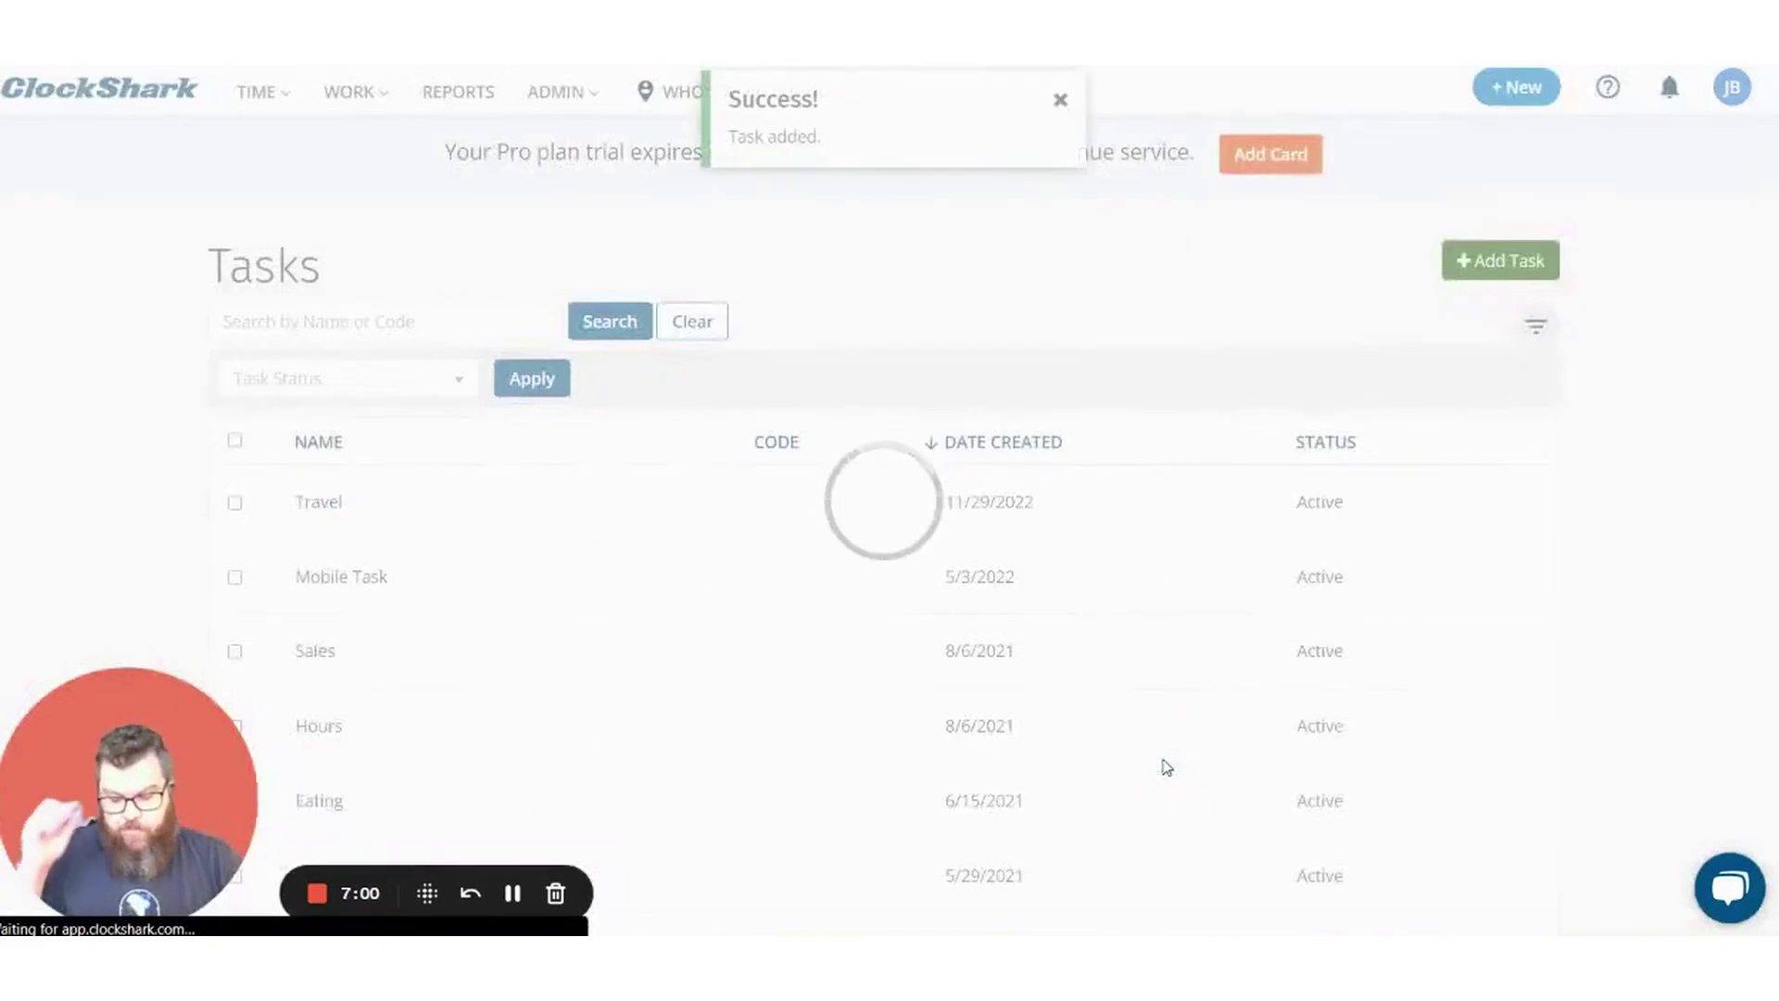
Step: In the weekly schedule, drag Demo Job onto the third employee's Sat 3/18 cell
click(1061, 100)
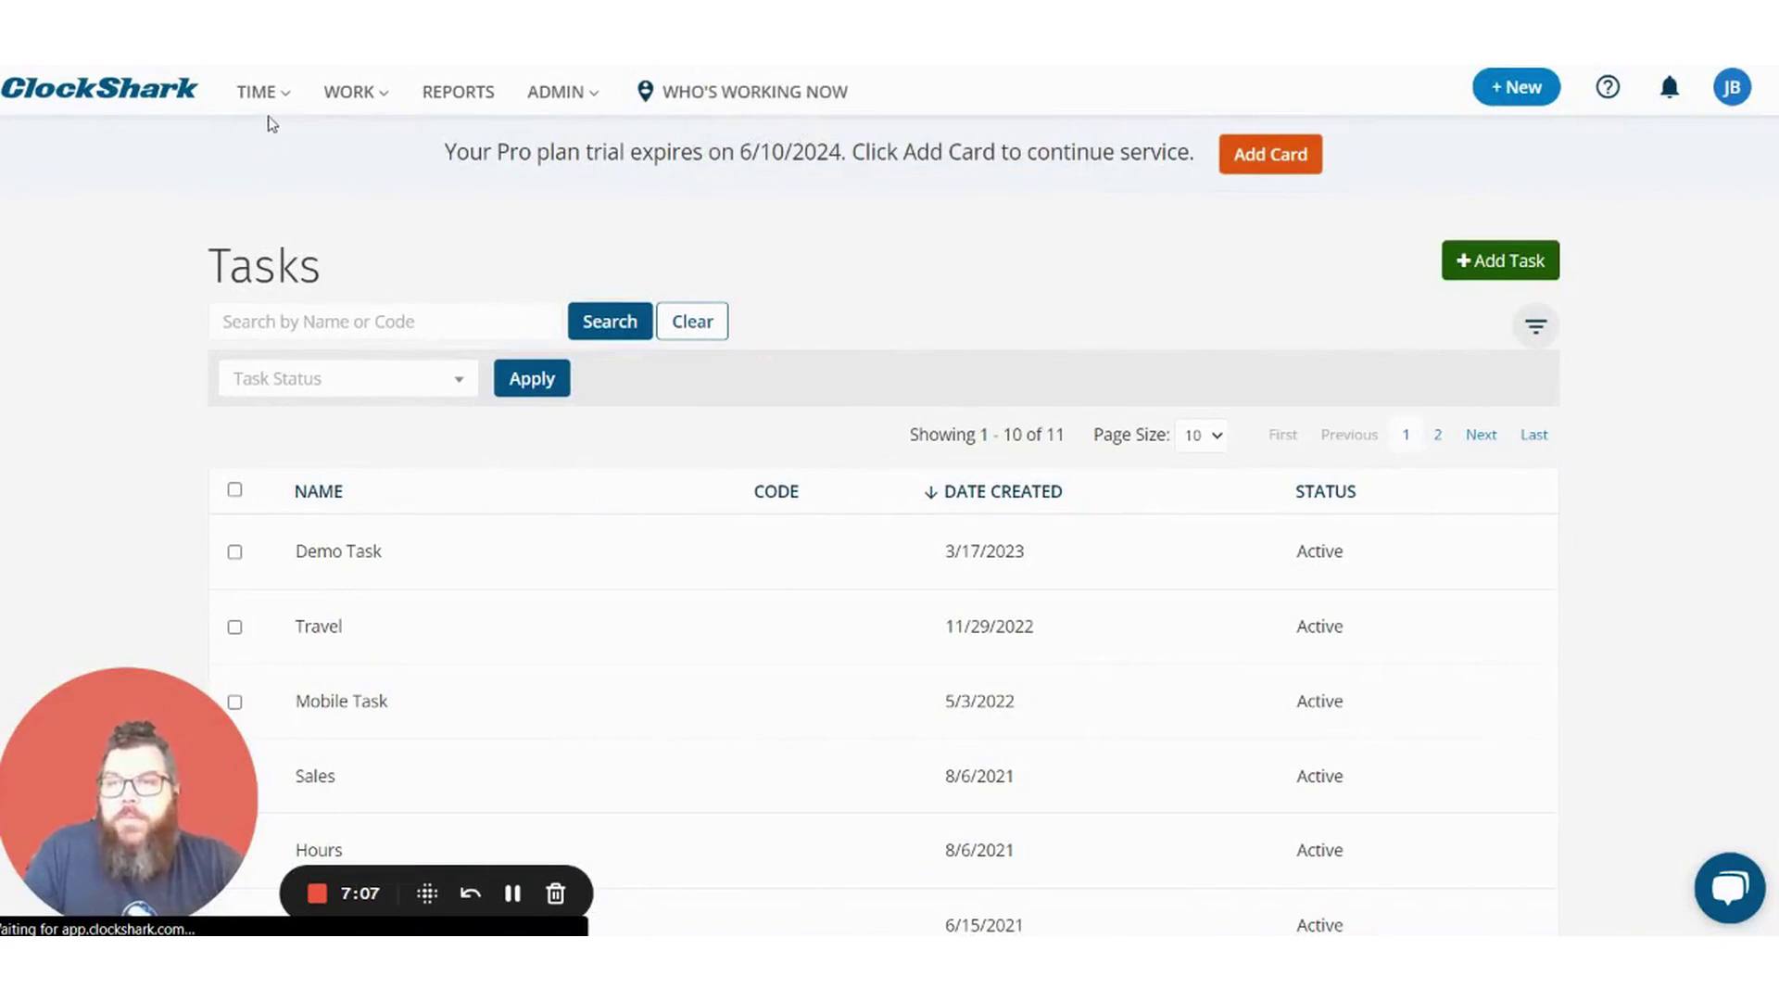
mouse_move(282, 111)
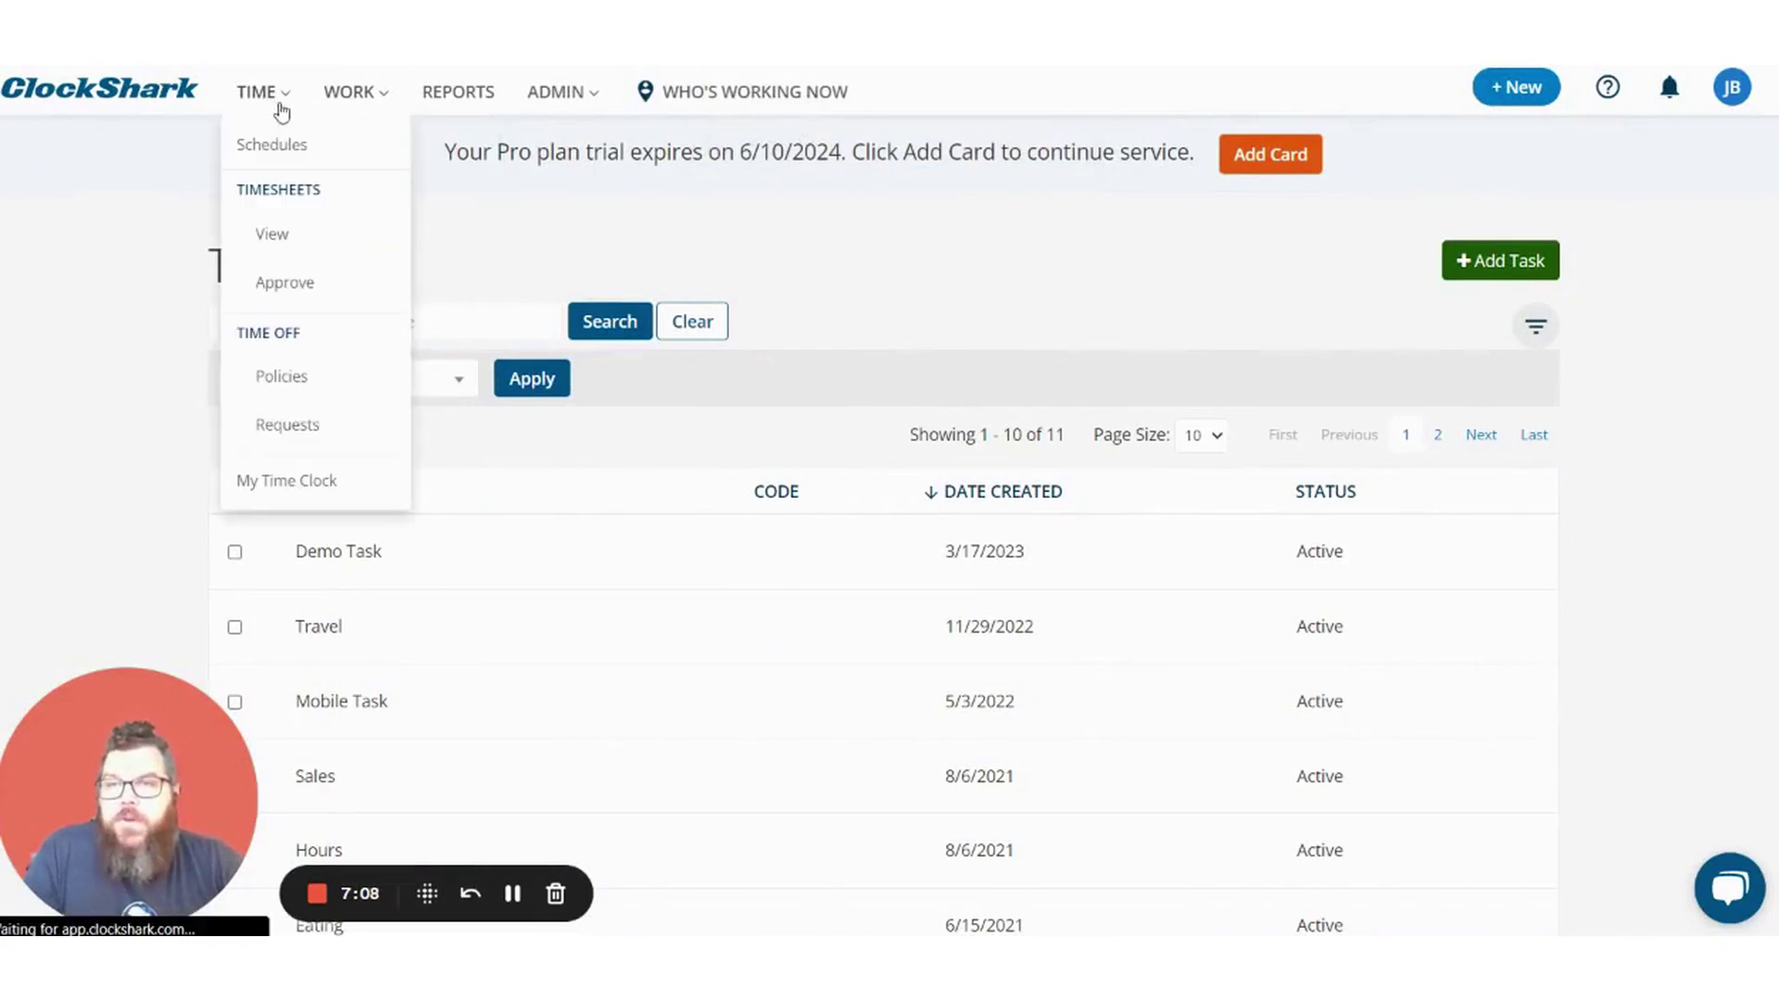
click(313, 157)
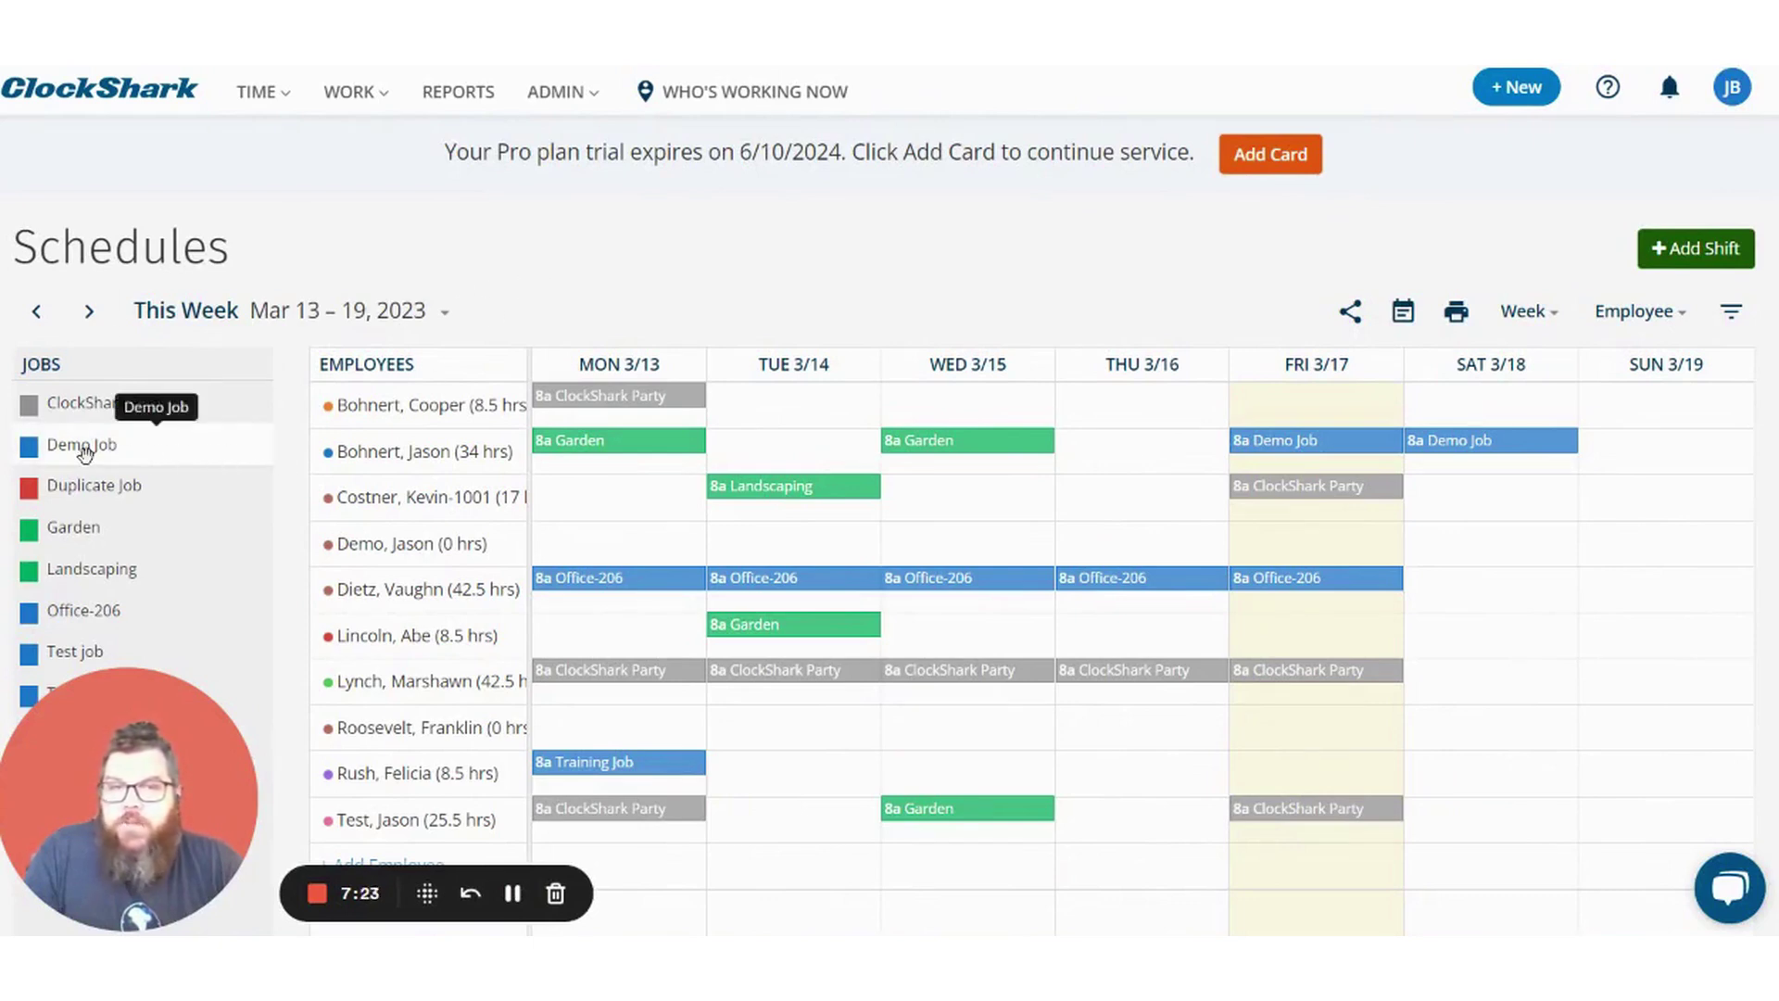
drag(85, 453, 1464, 504)
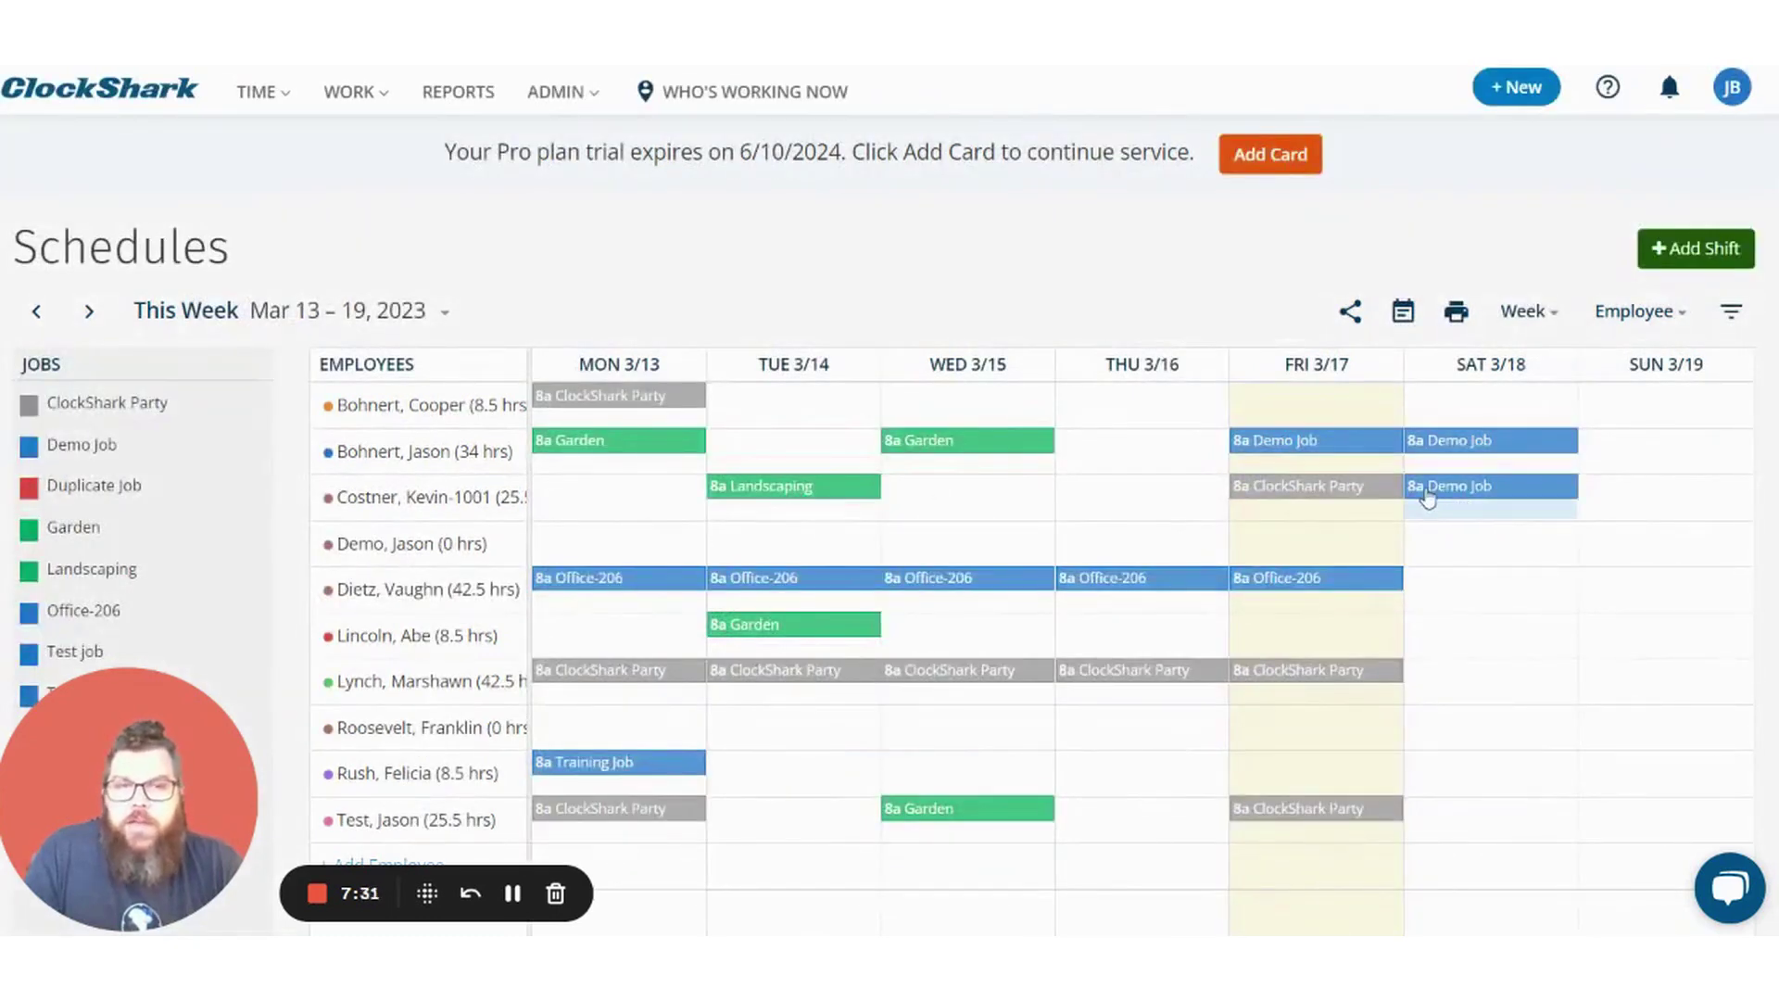
Step: Change the Sat 3/18 Demo Job shift's stage from New to Ready to be Scheduled
click(1497, 489)
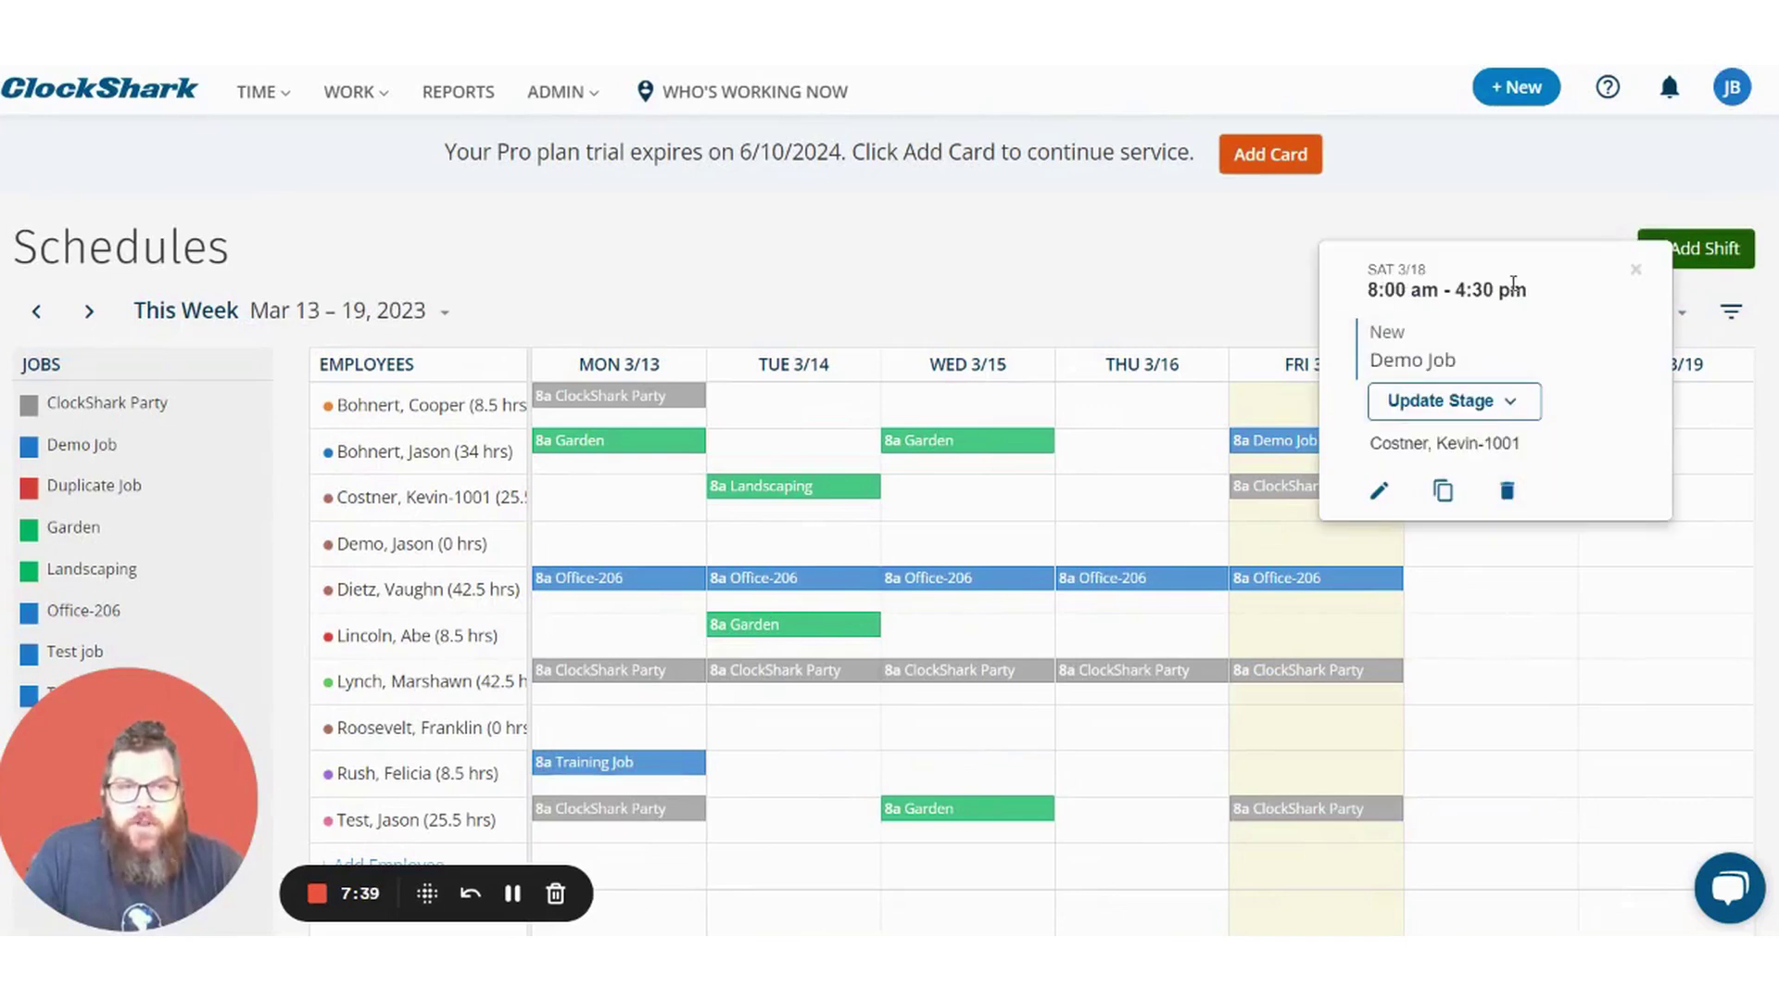
click(1521, 406)
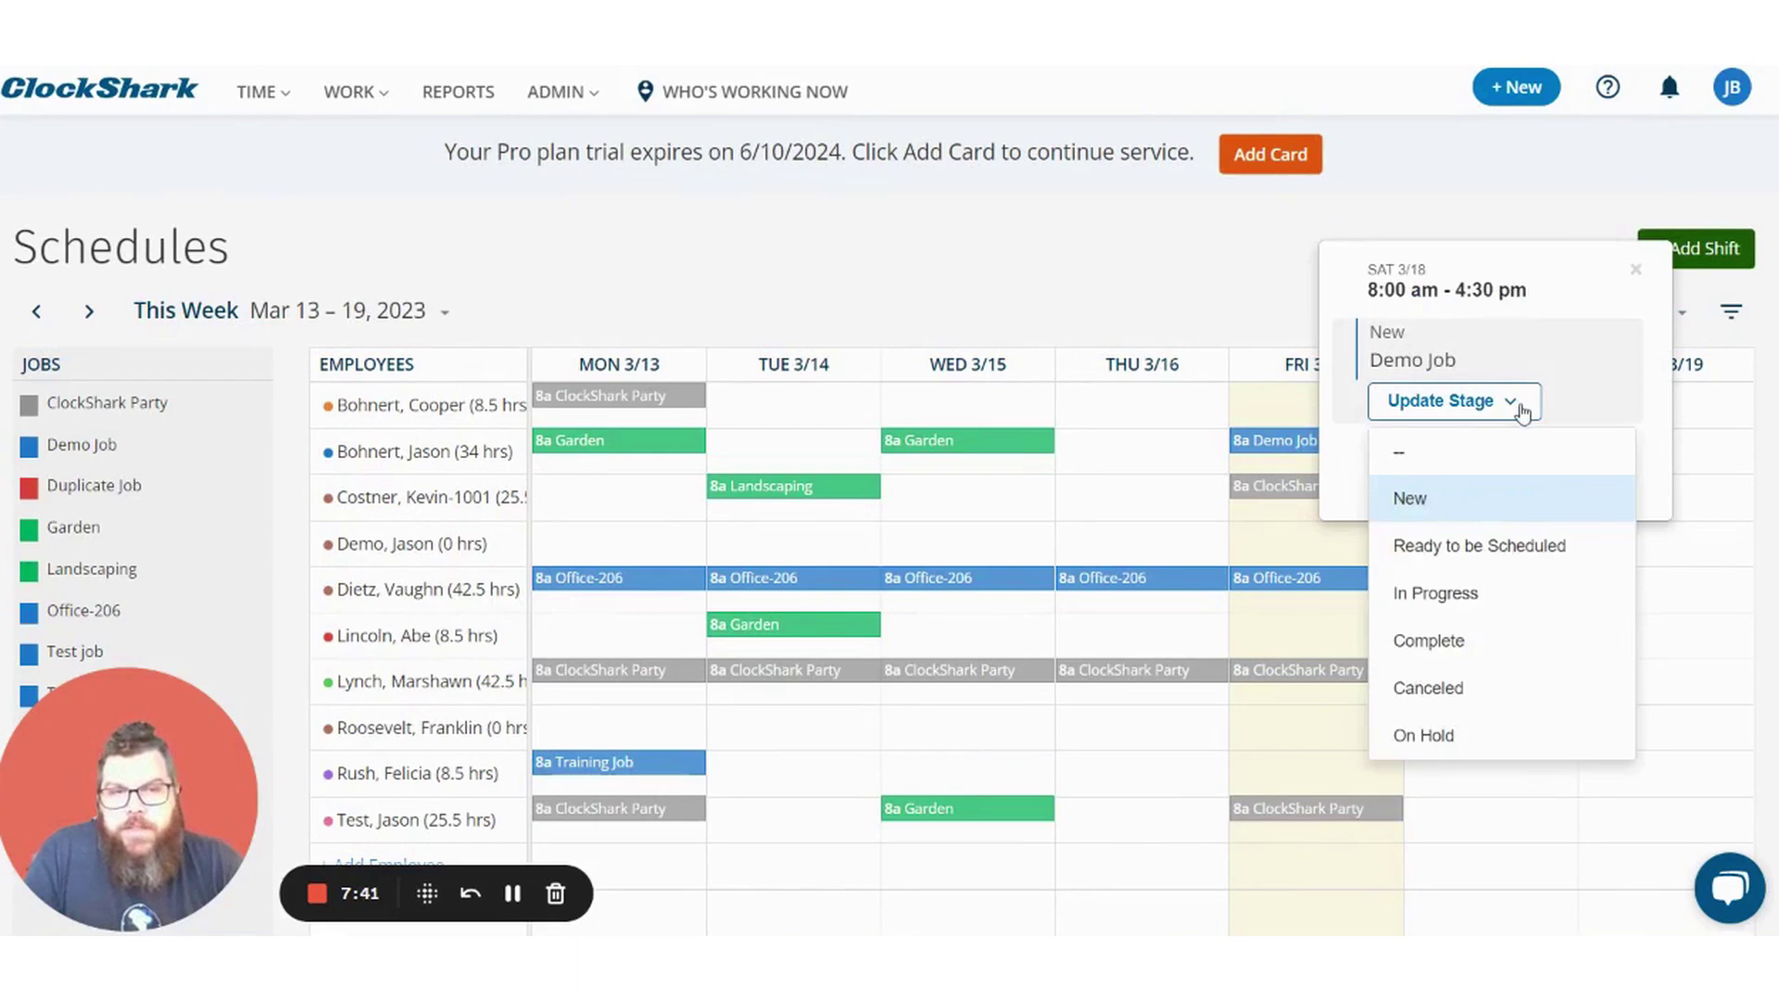
click(1517, 552)
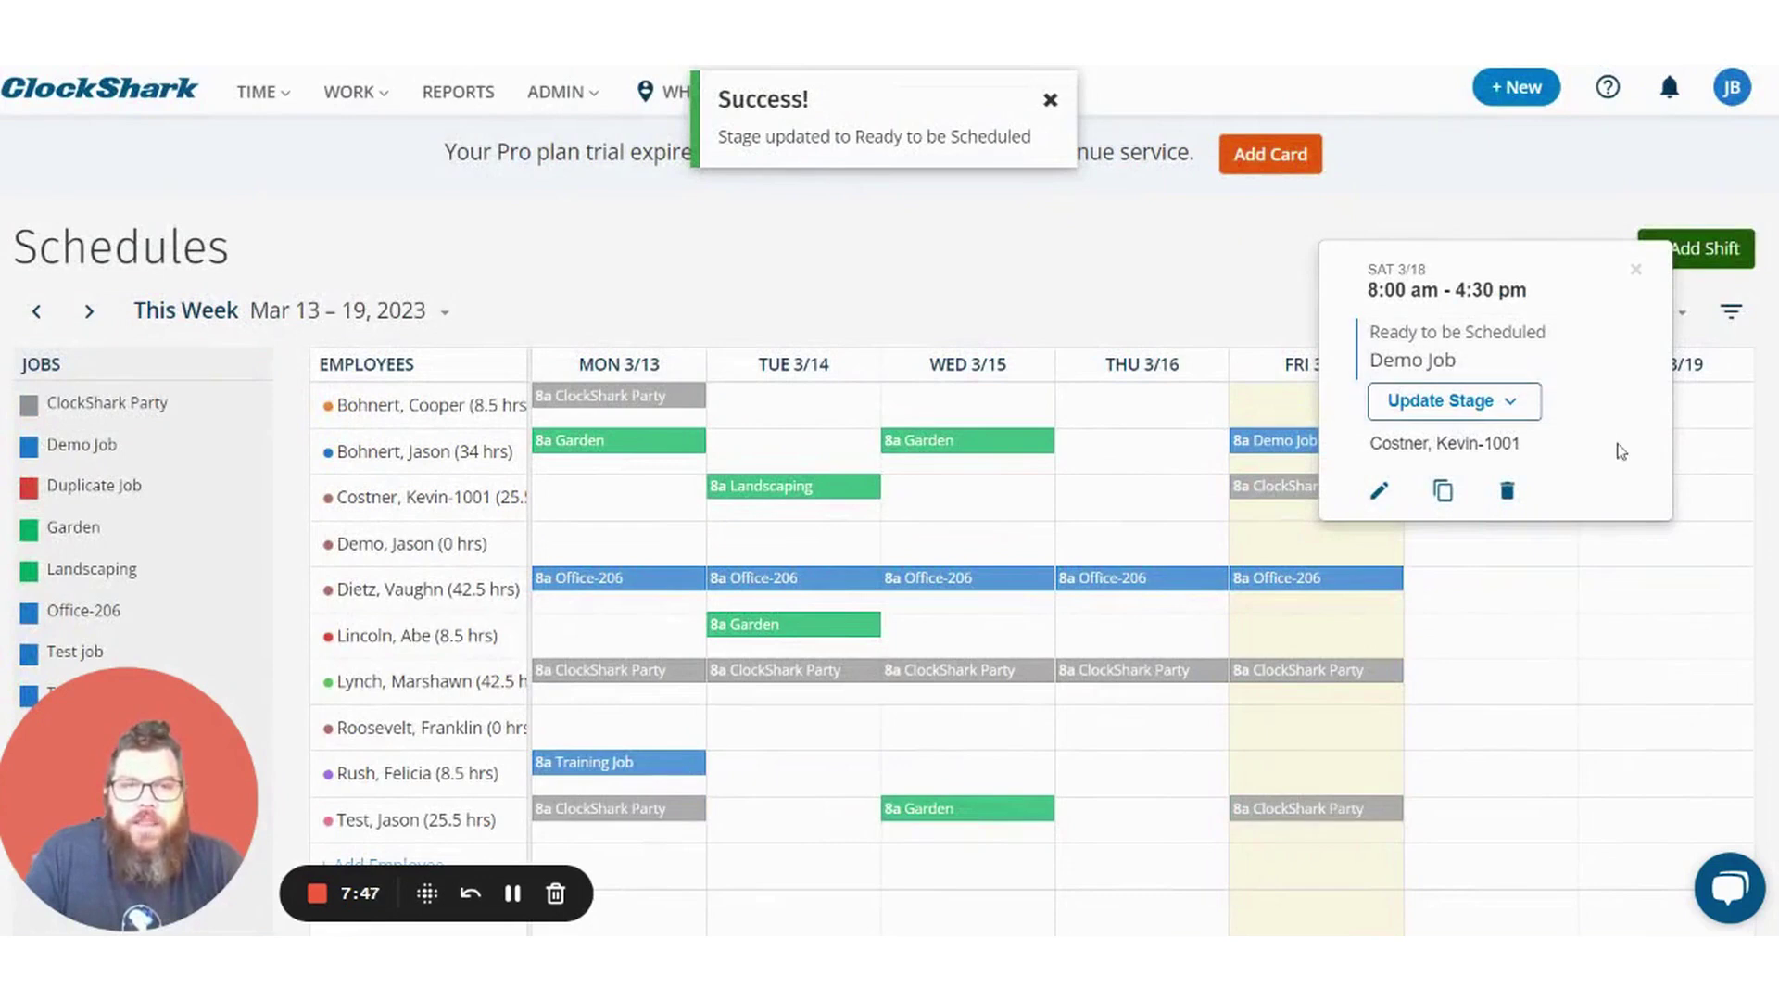
click(1176, 286)
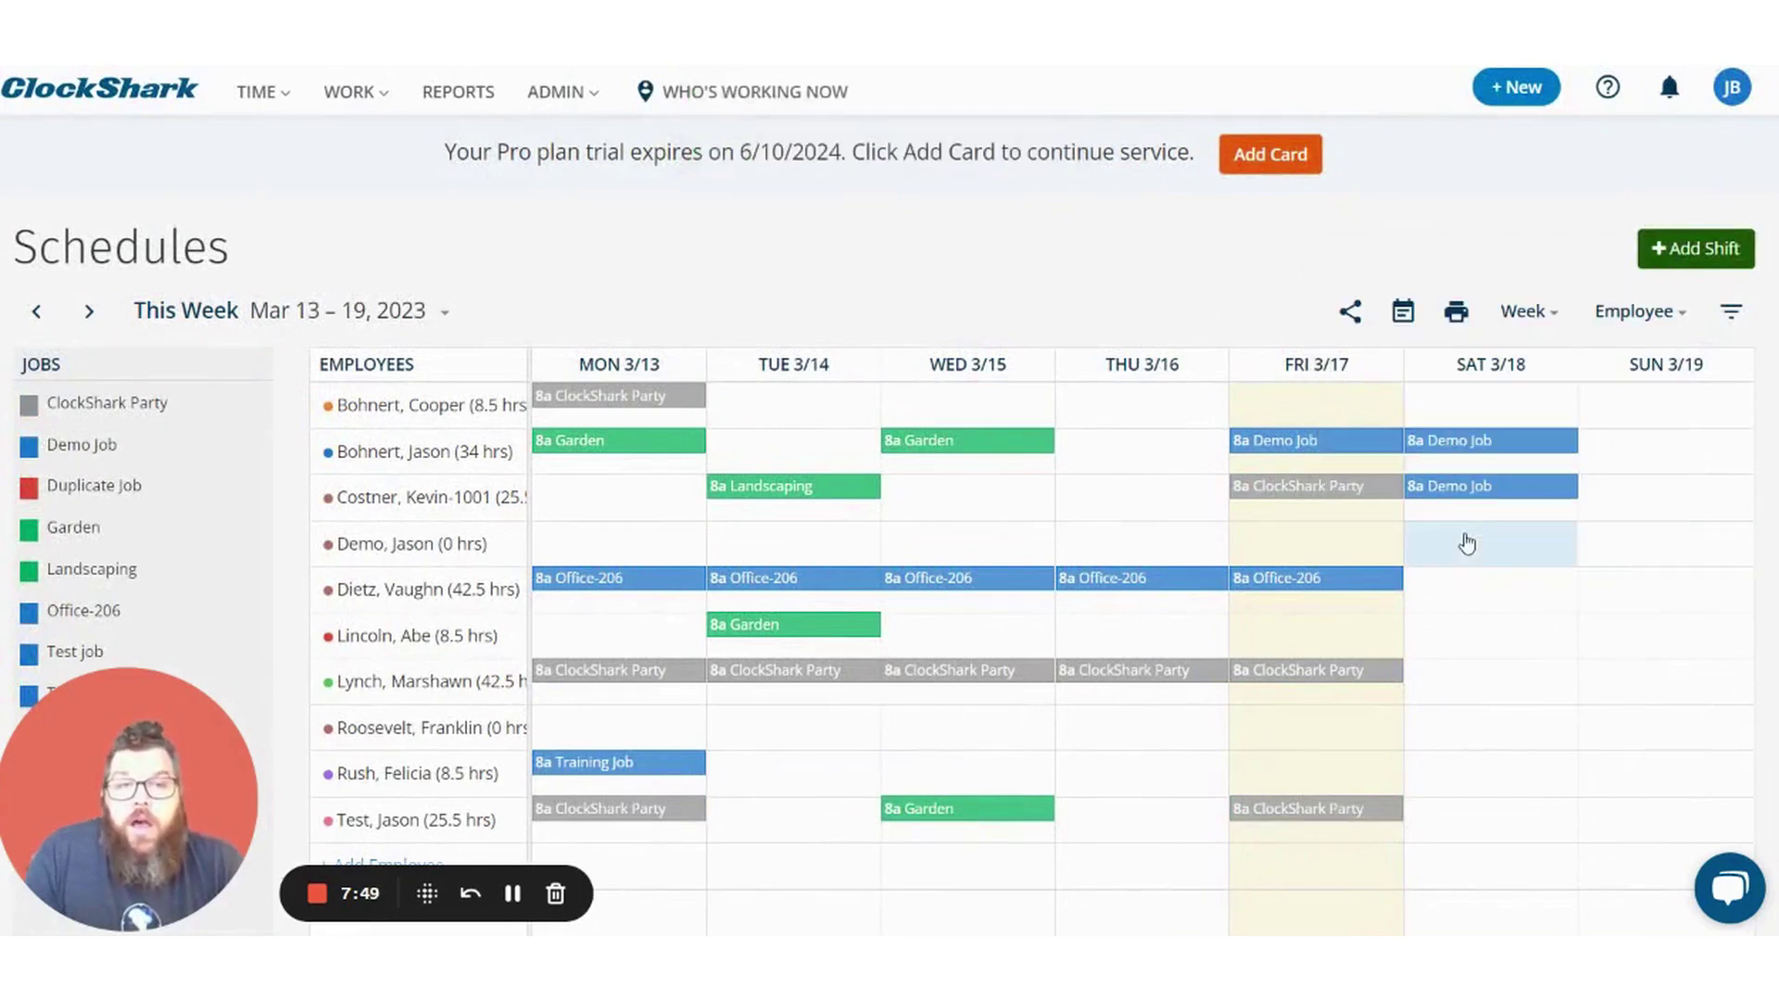
Step: Add an 8:00 am–4:30 pm ClockShark Party shift, task Helpful Shark, on the sixth employee's Sat 3/18
click(1491, 642)
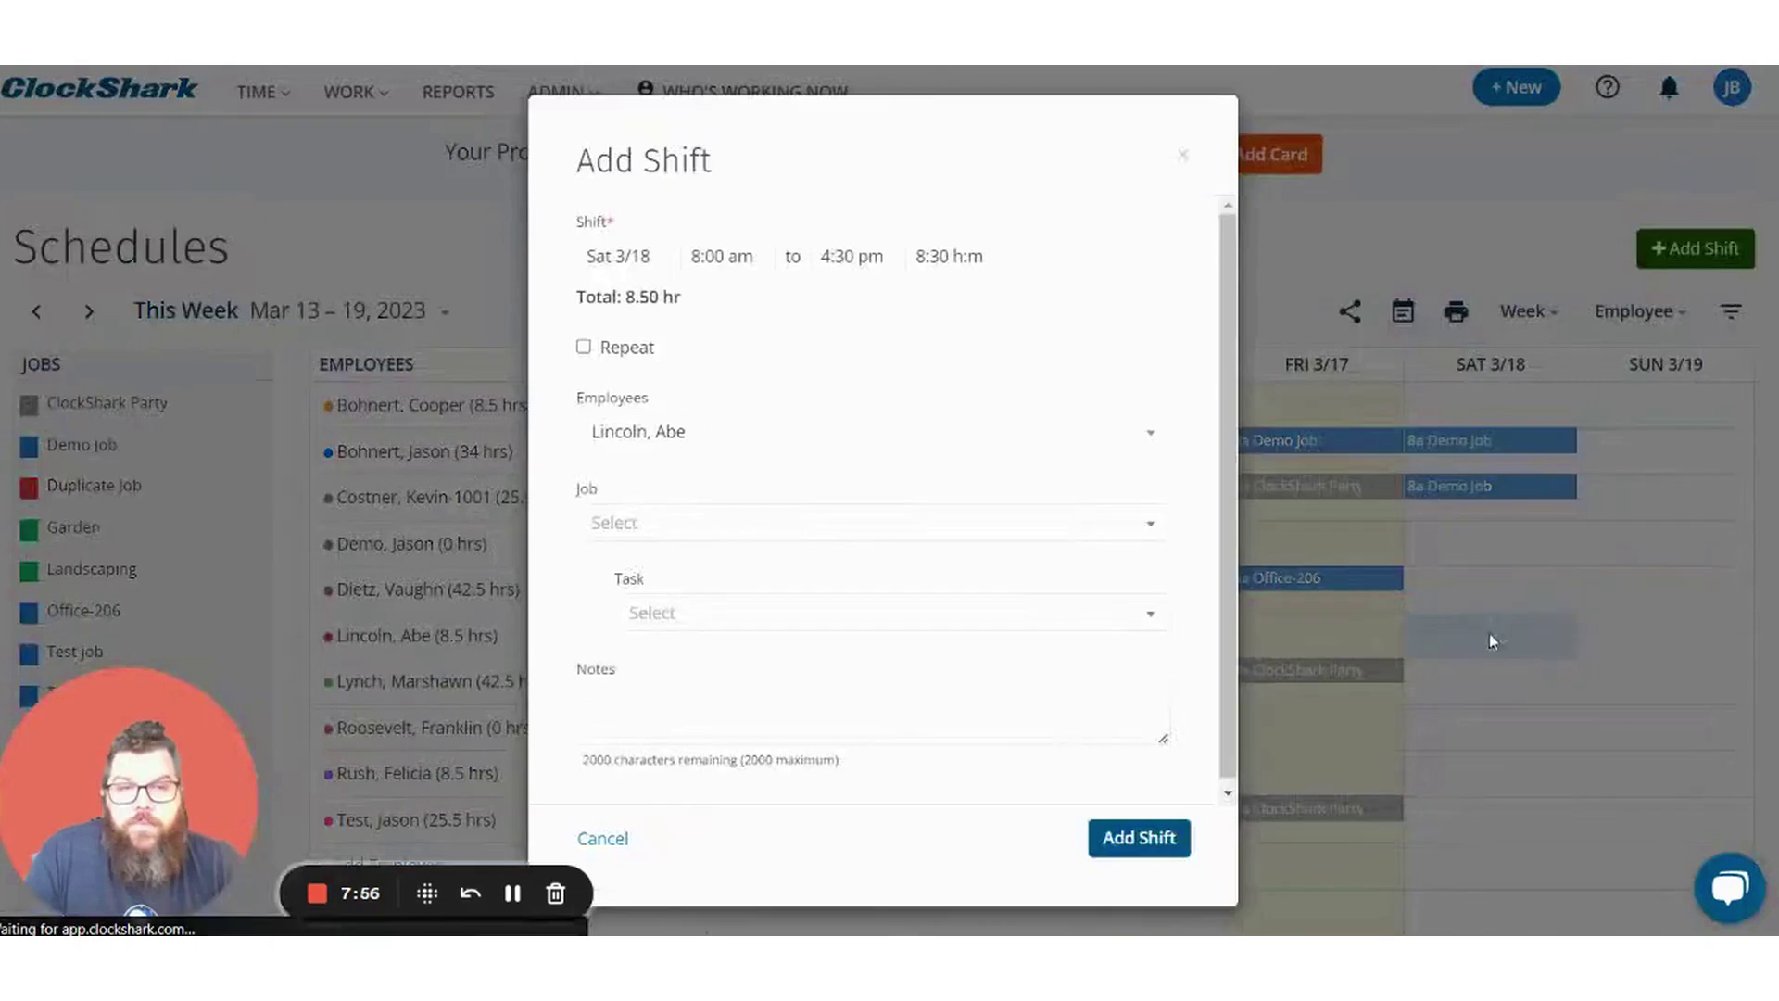
click(954, 539)
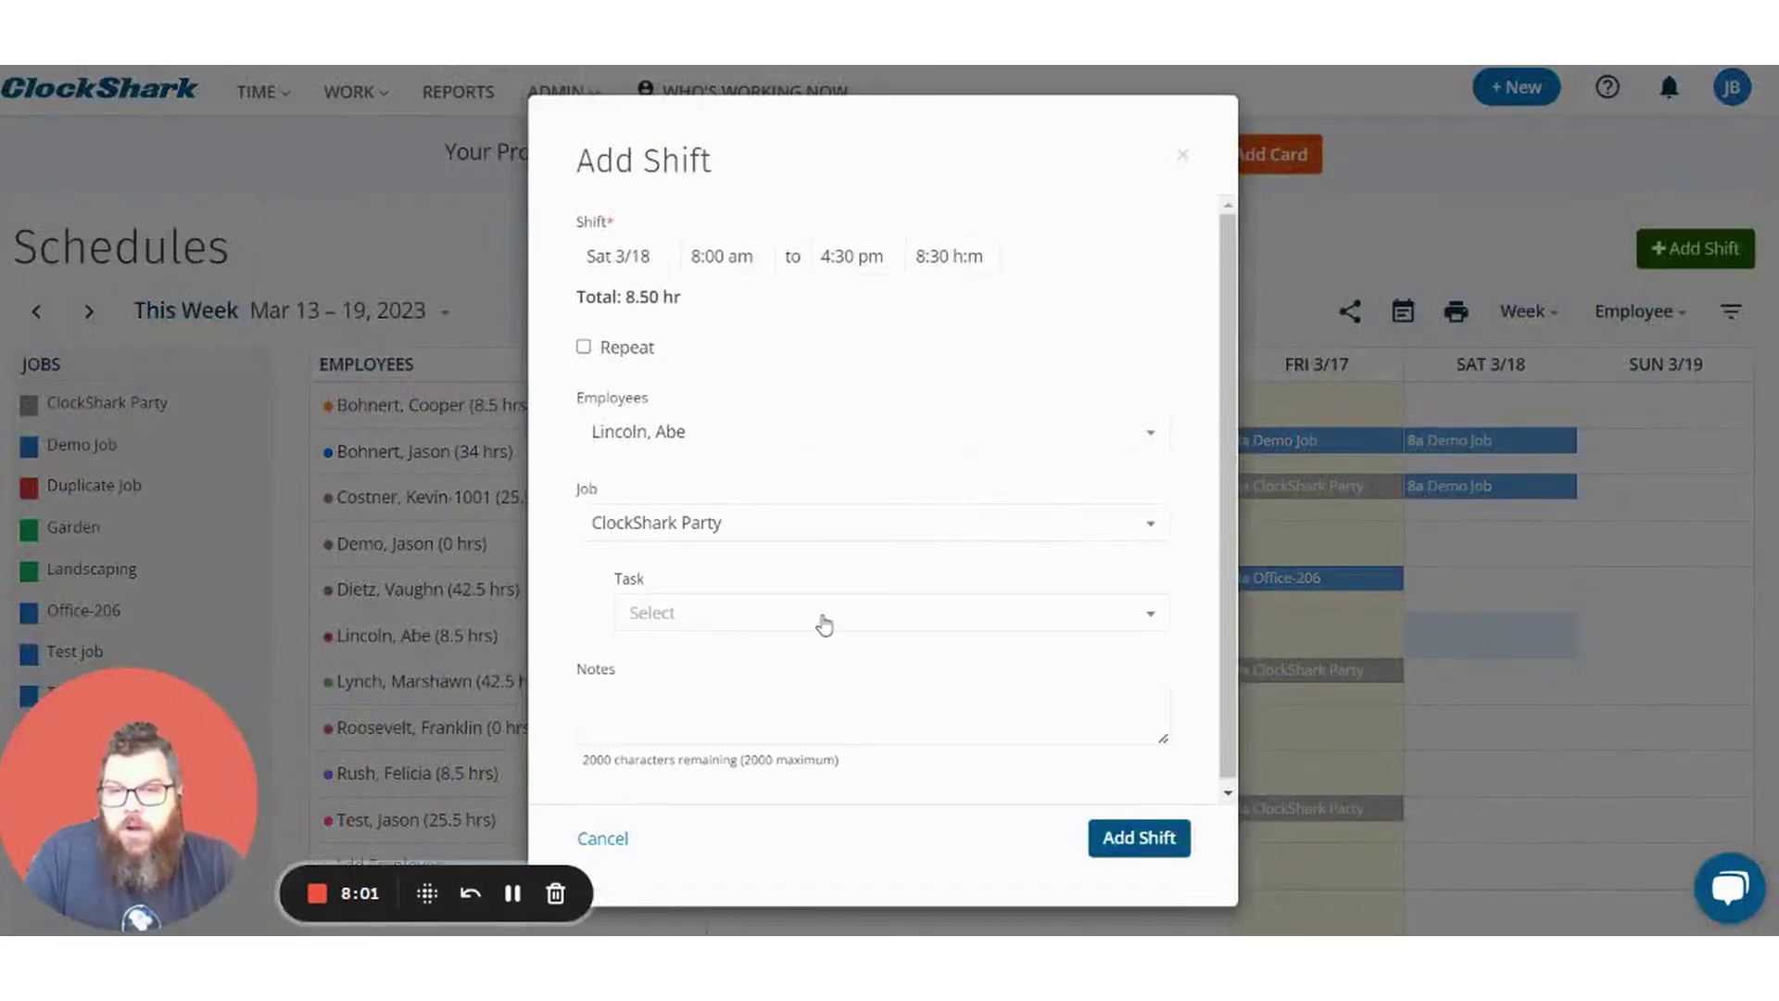
click(826, 612)
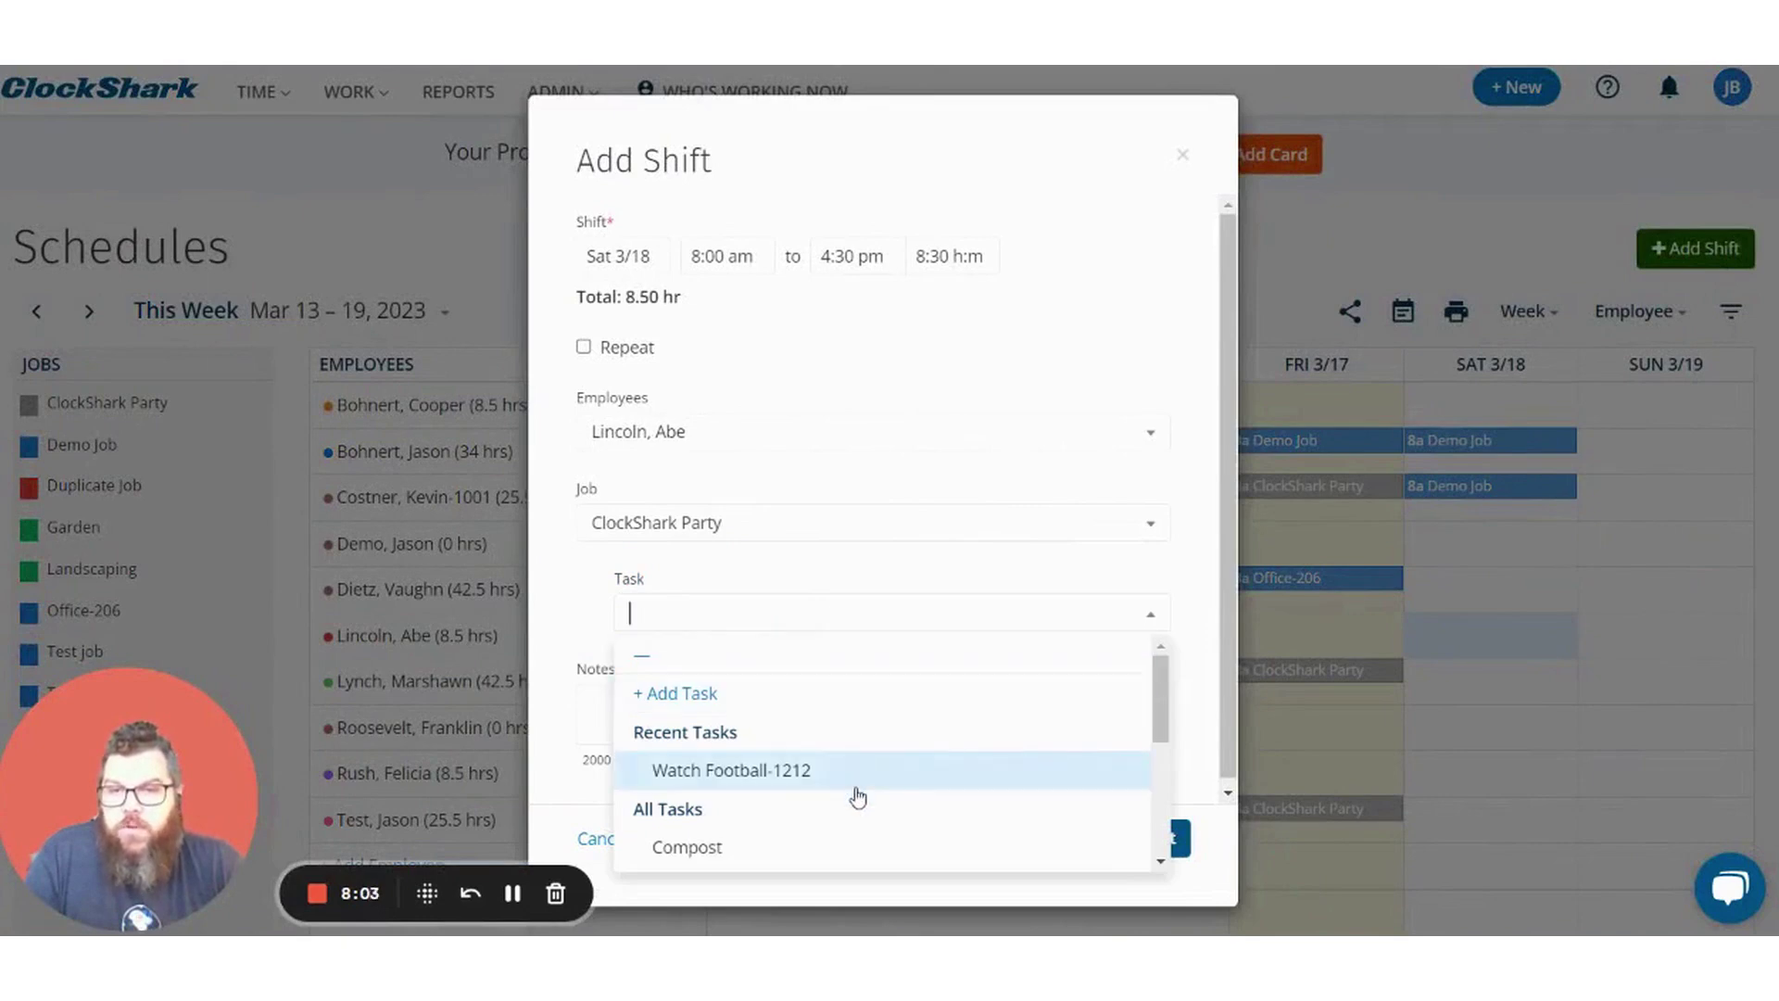
scroll(854, 794, down, 3)
click(792, 760)
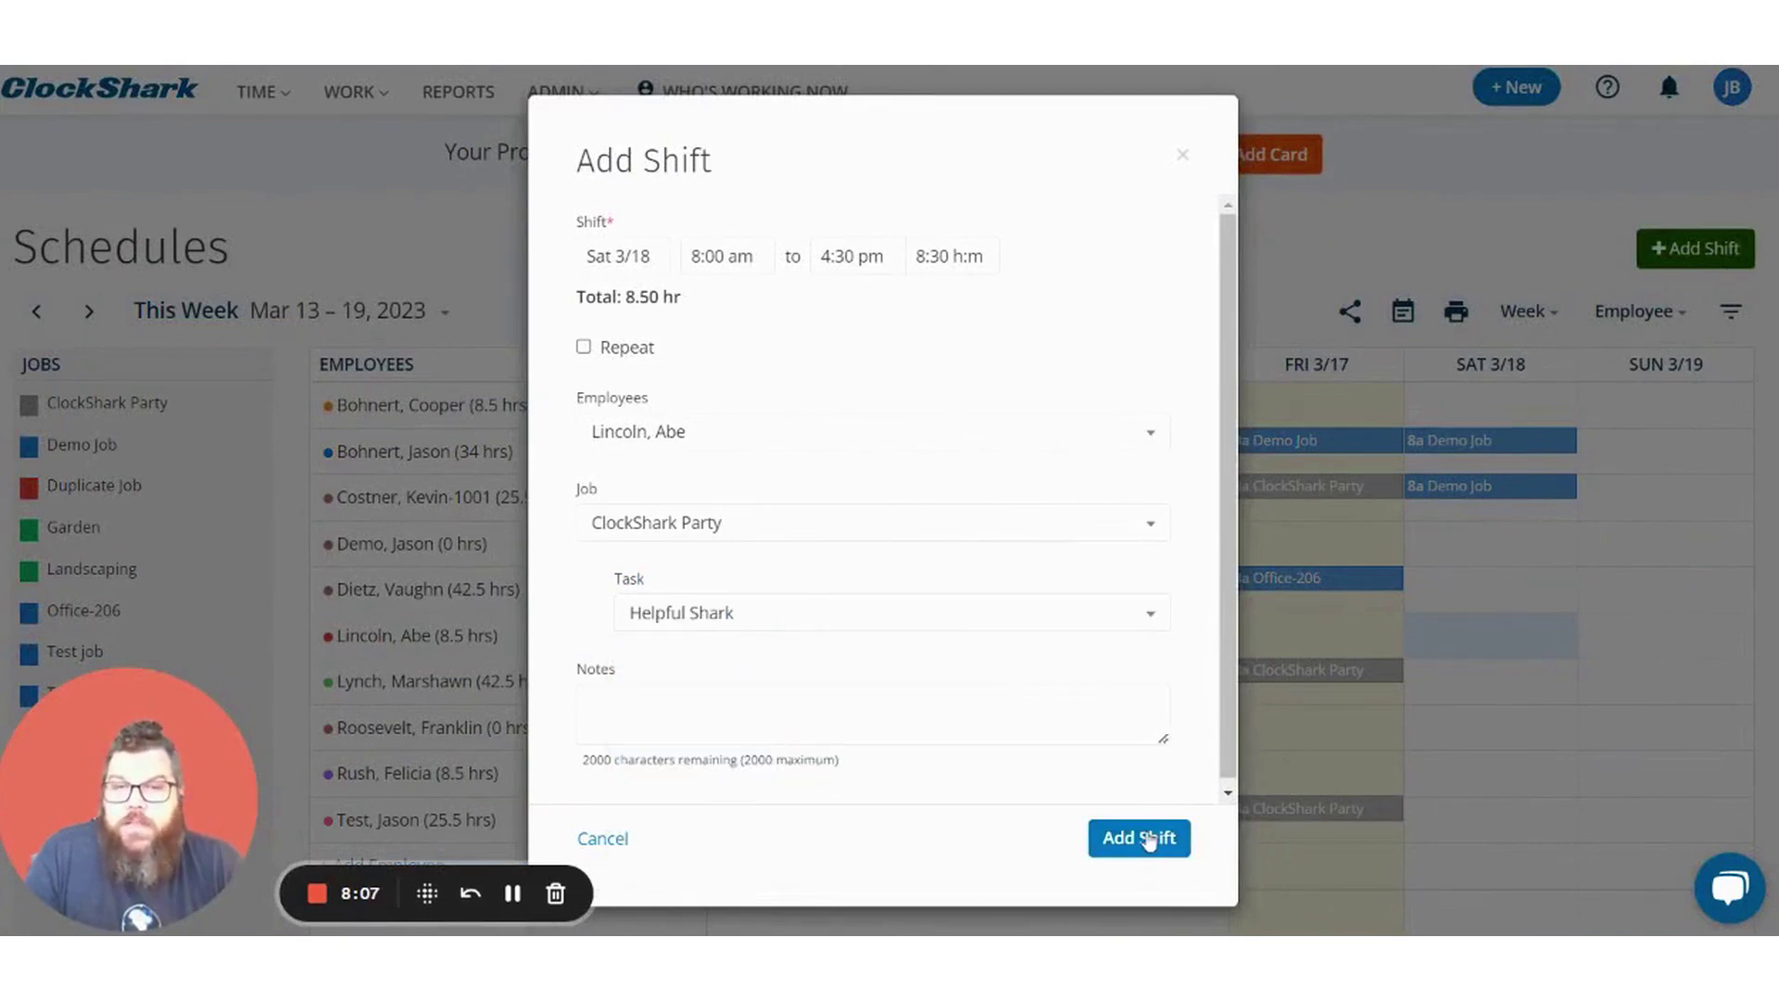
click(1147, 838)
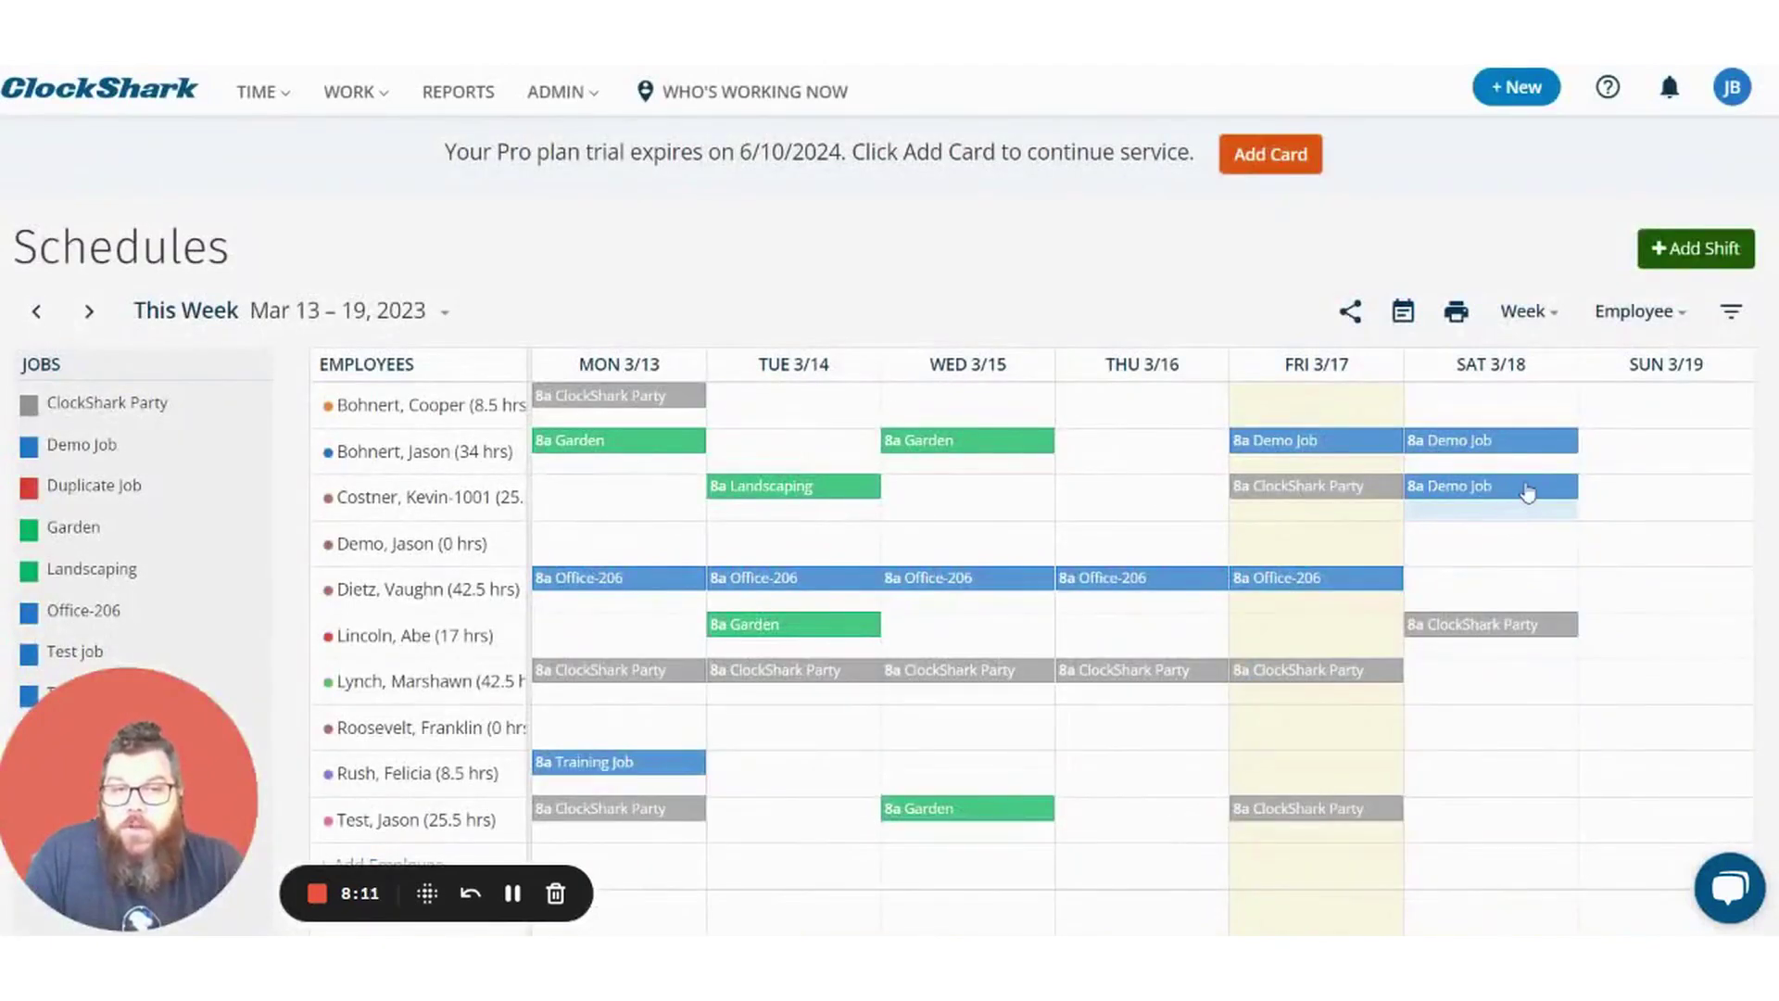
Step: Copy the ClockShark Party shift to Sun 3/19 for the same employee
click(1499, 629)
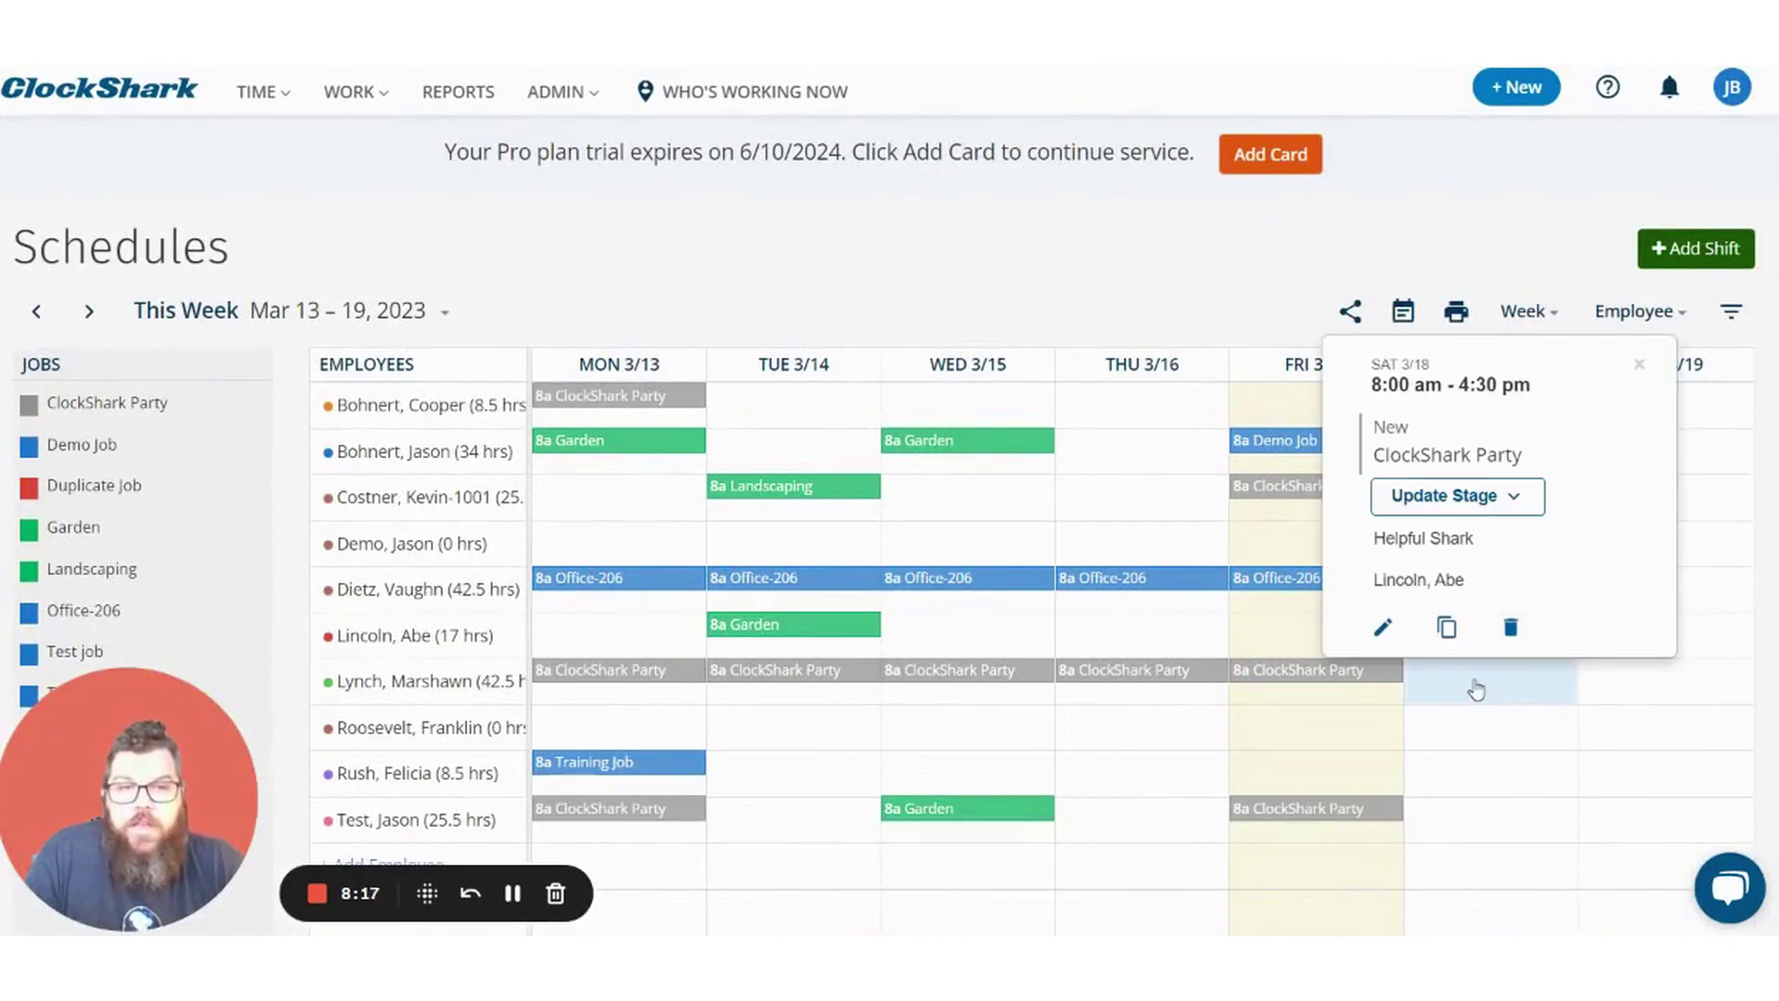
click(1448, 627)
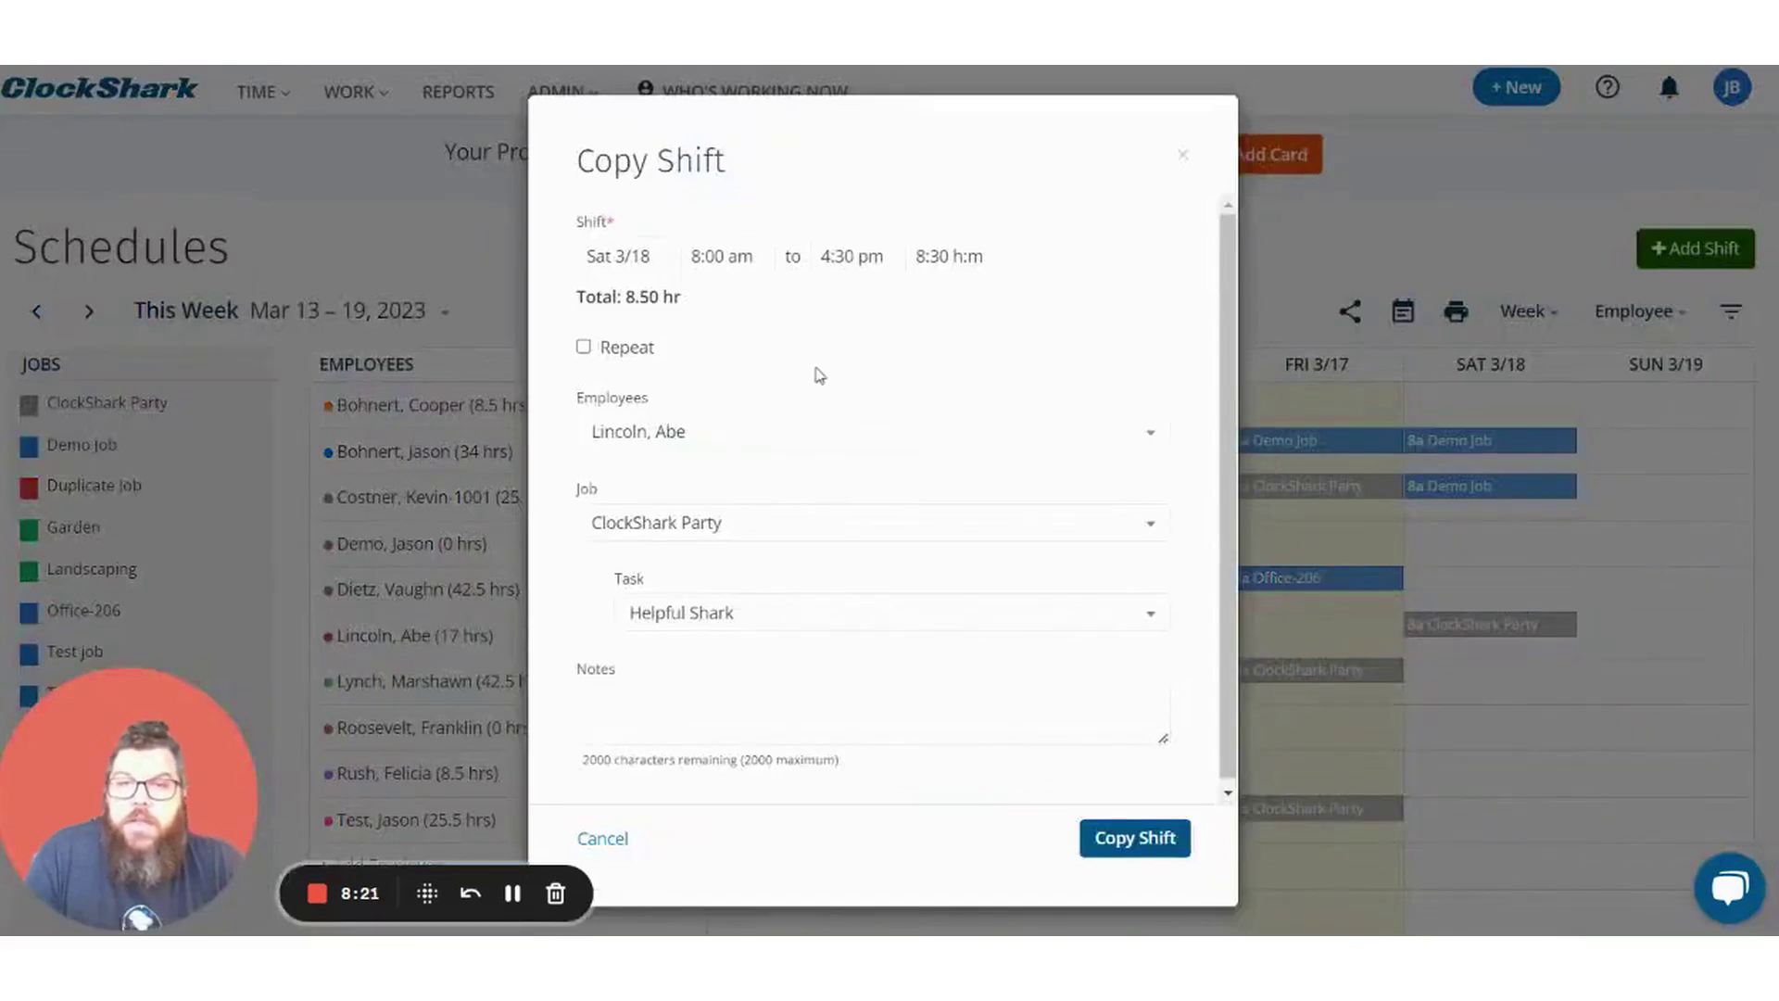
click(605, 252)
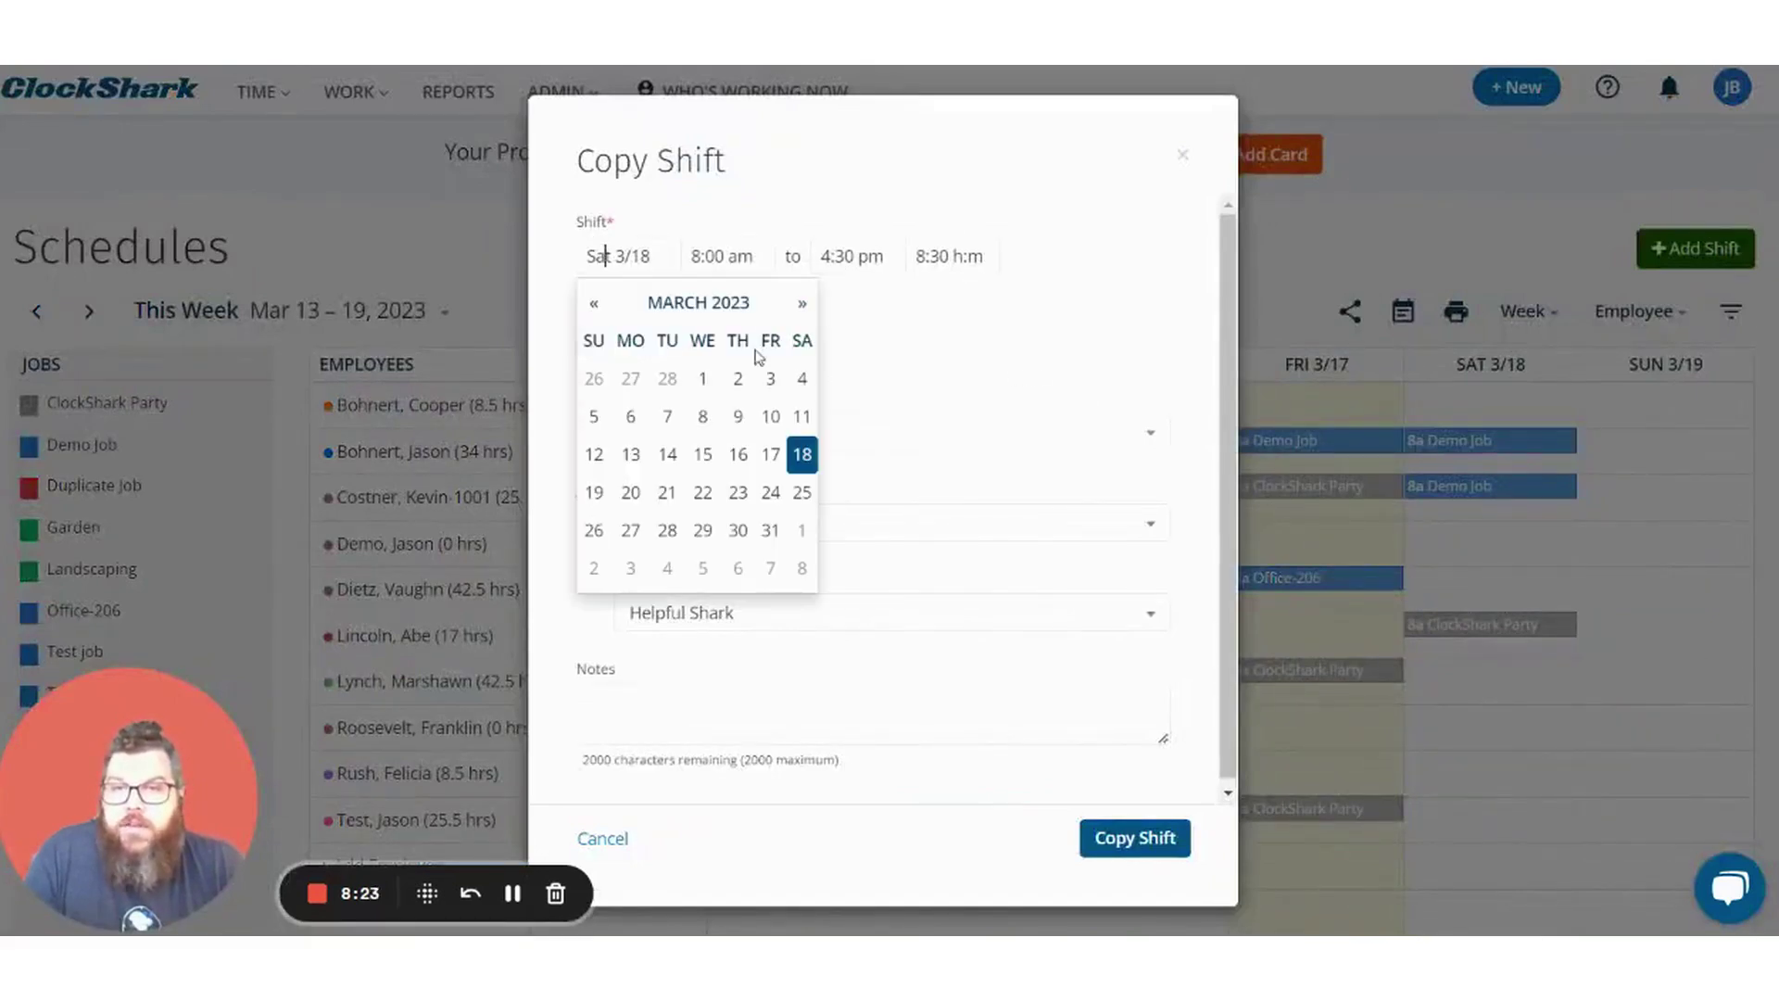
click(593, 492)
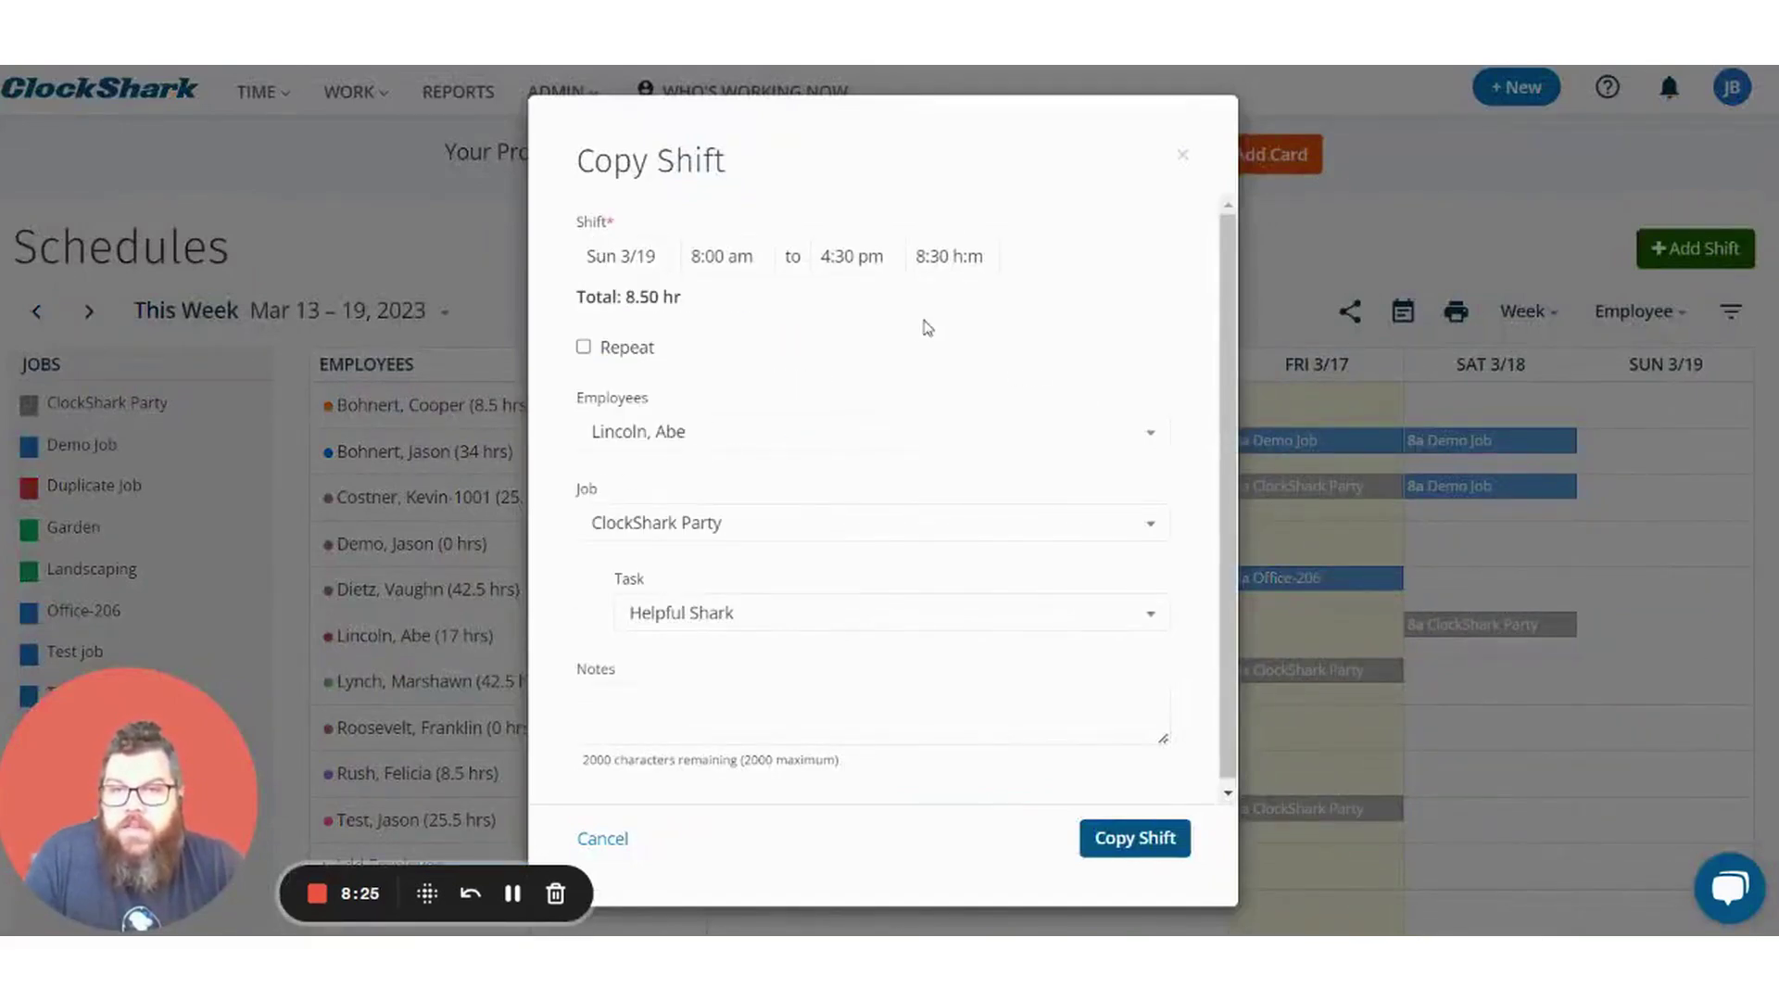
click(1131, 839)
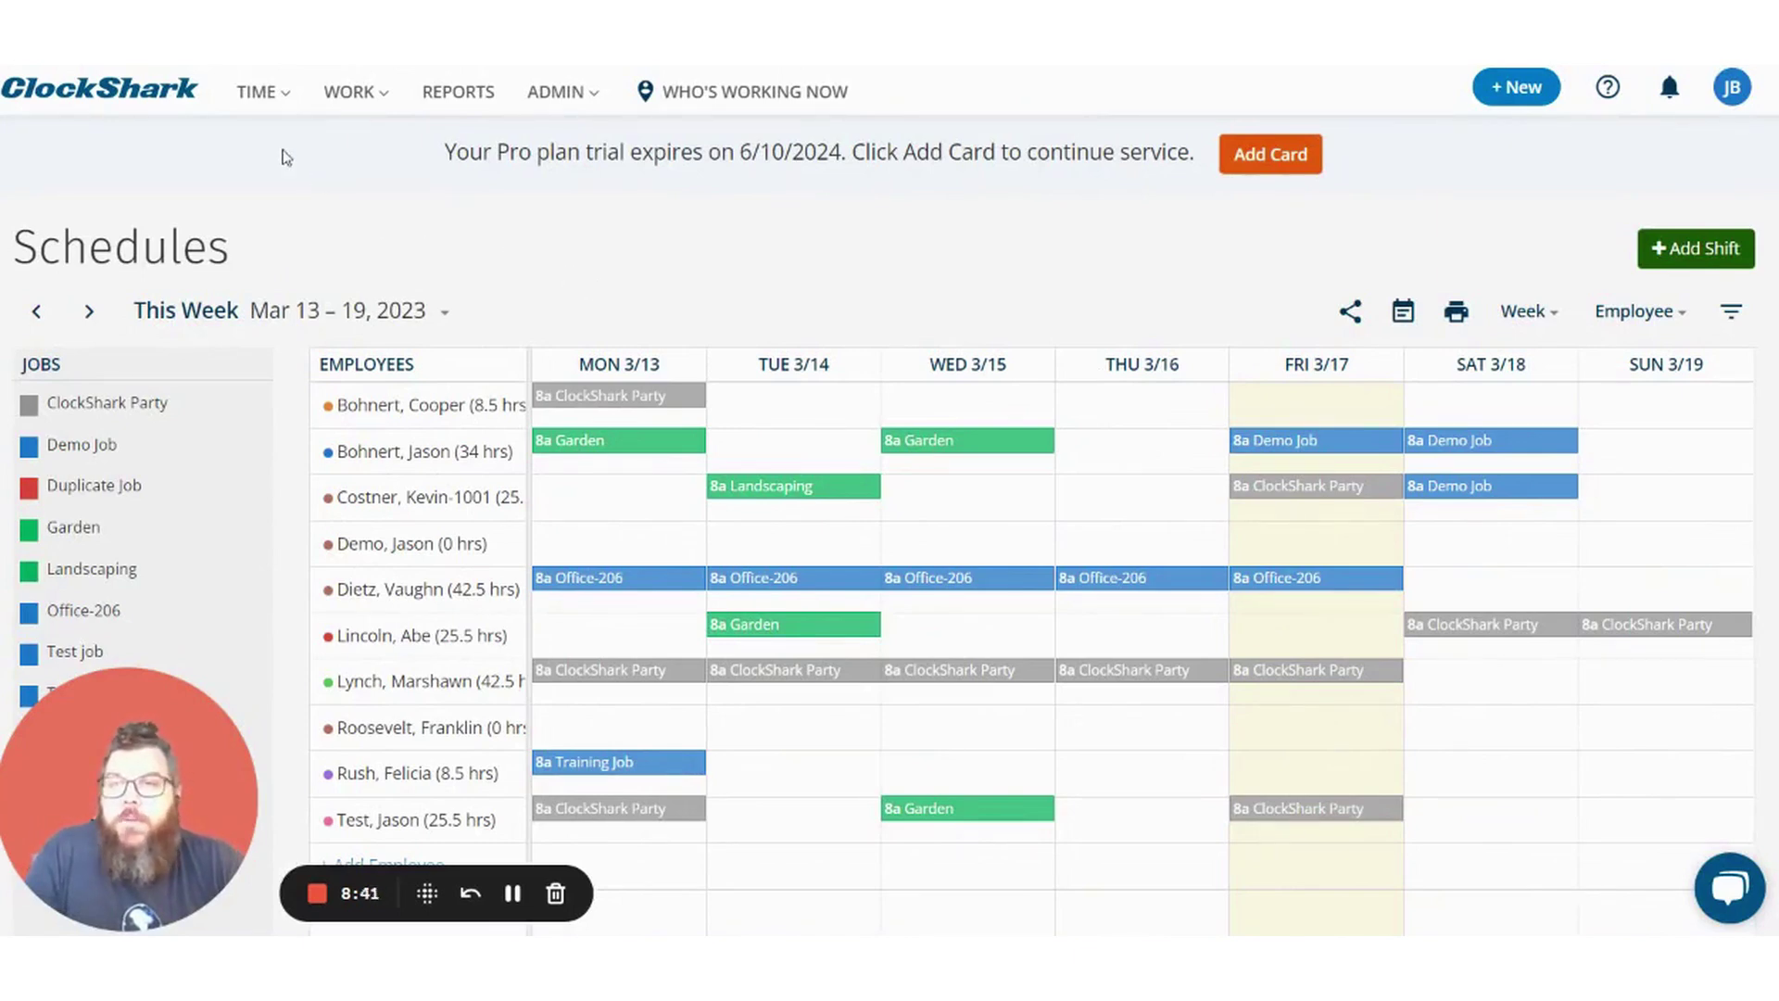
click(243, 100)
Step: Clock in from My Time Clock on Demo Job with task Demo Task
click(321, 482)
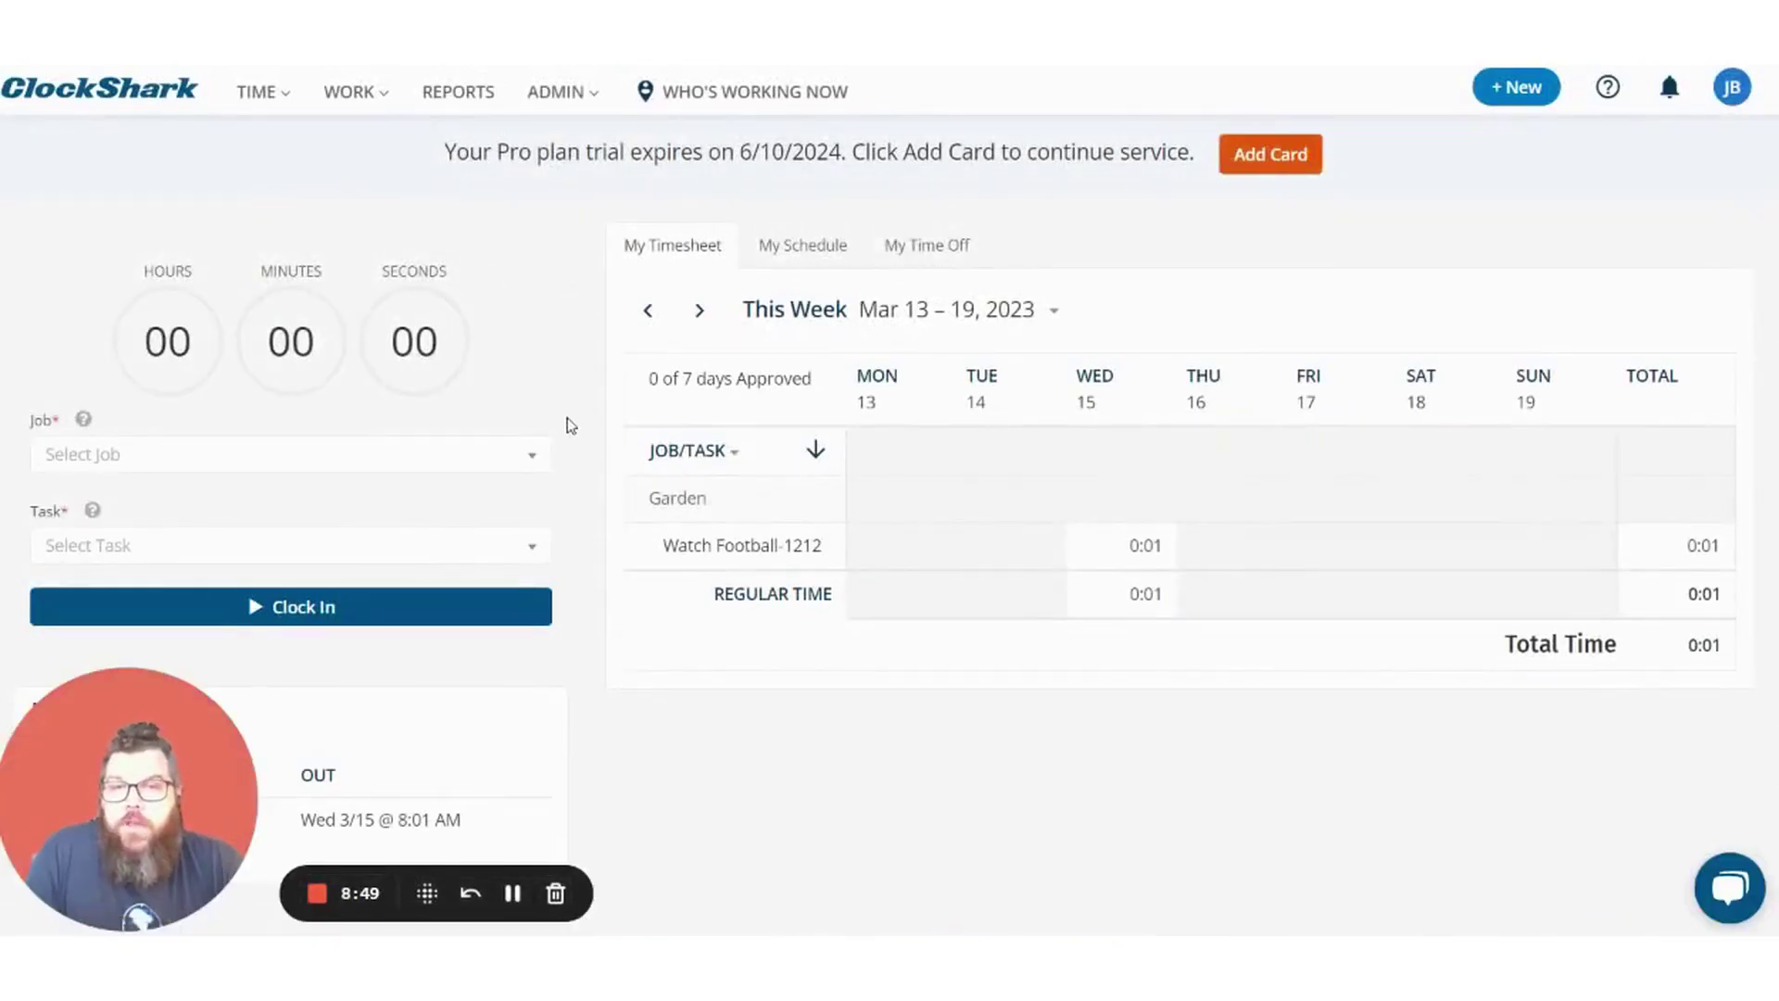
click(401, 456)
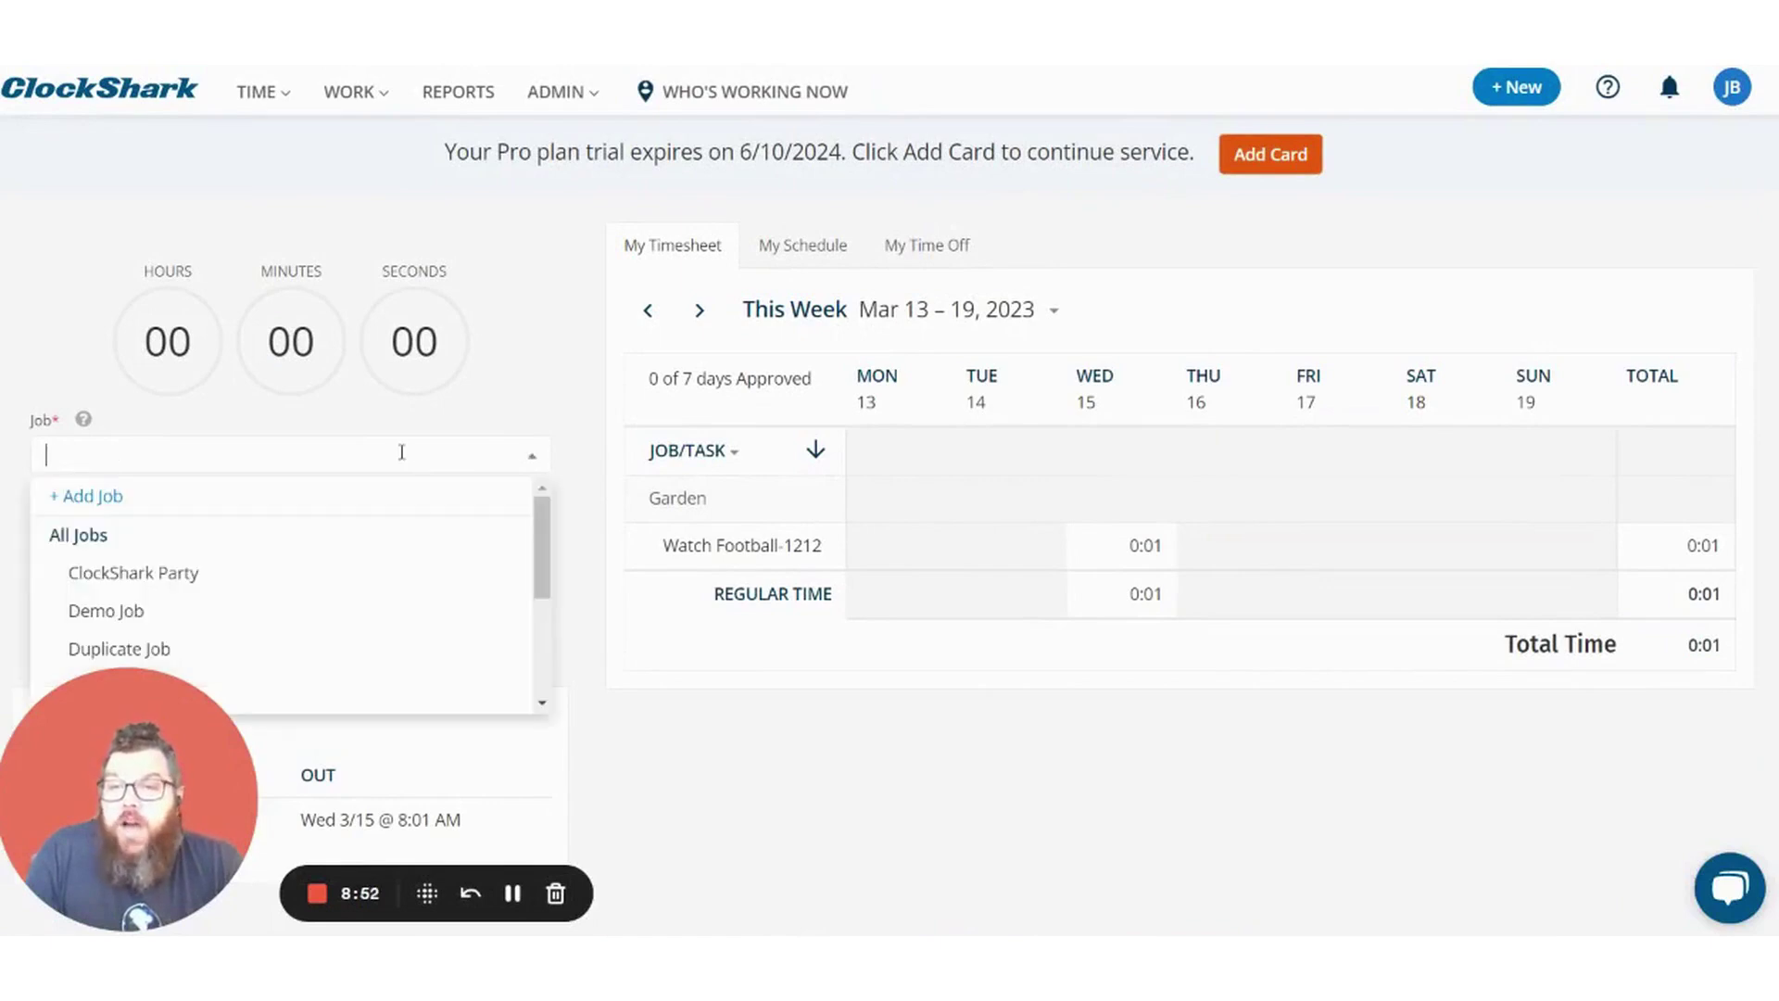
click(311, 619)
click(476, 547)
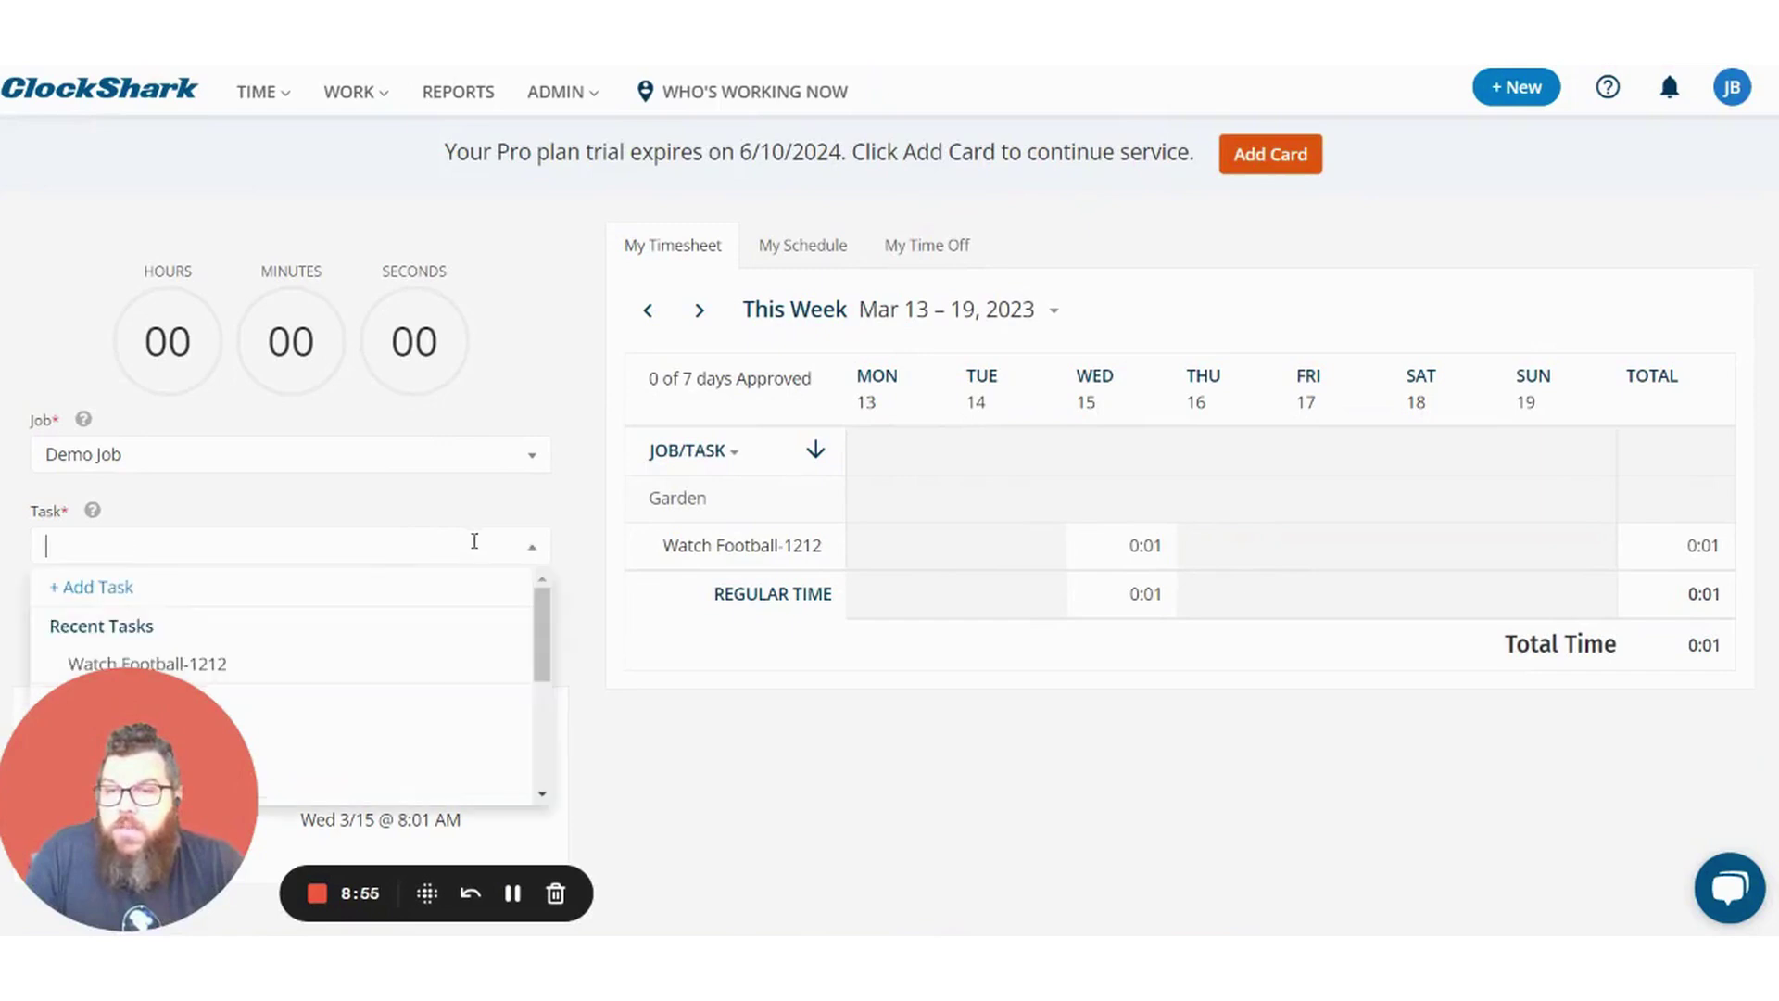
drag(169, 792, 1387, 771)
click(320, 549)
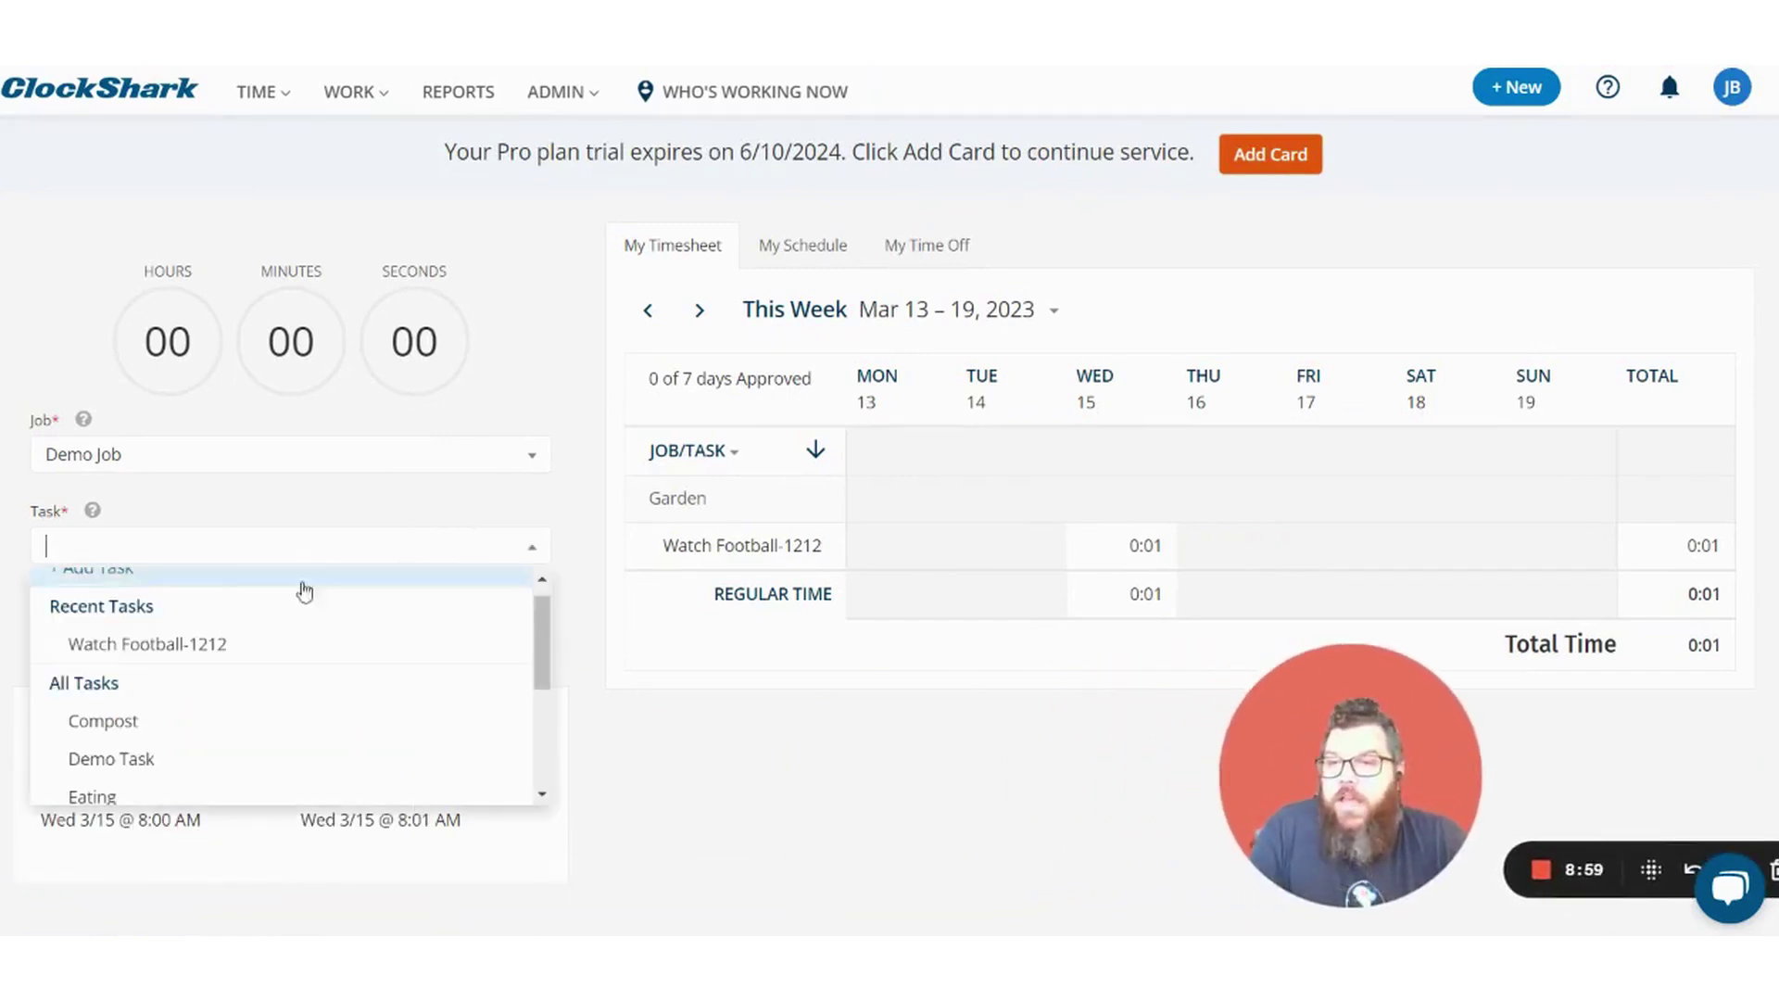
click(275, 757)
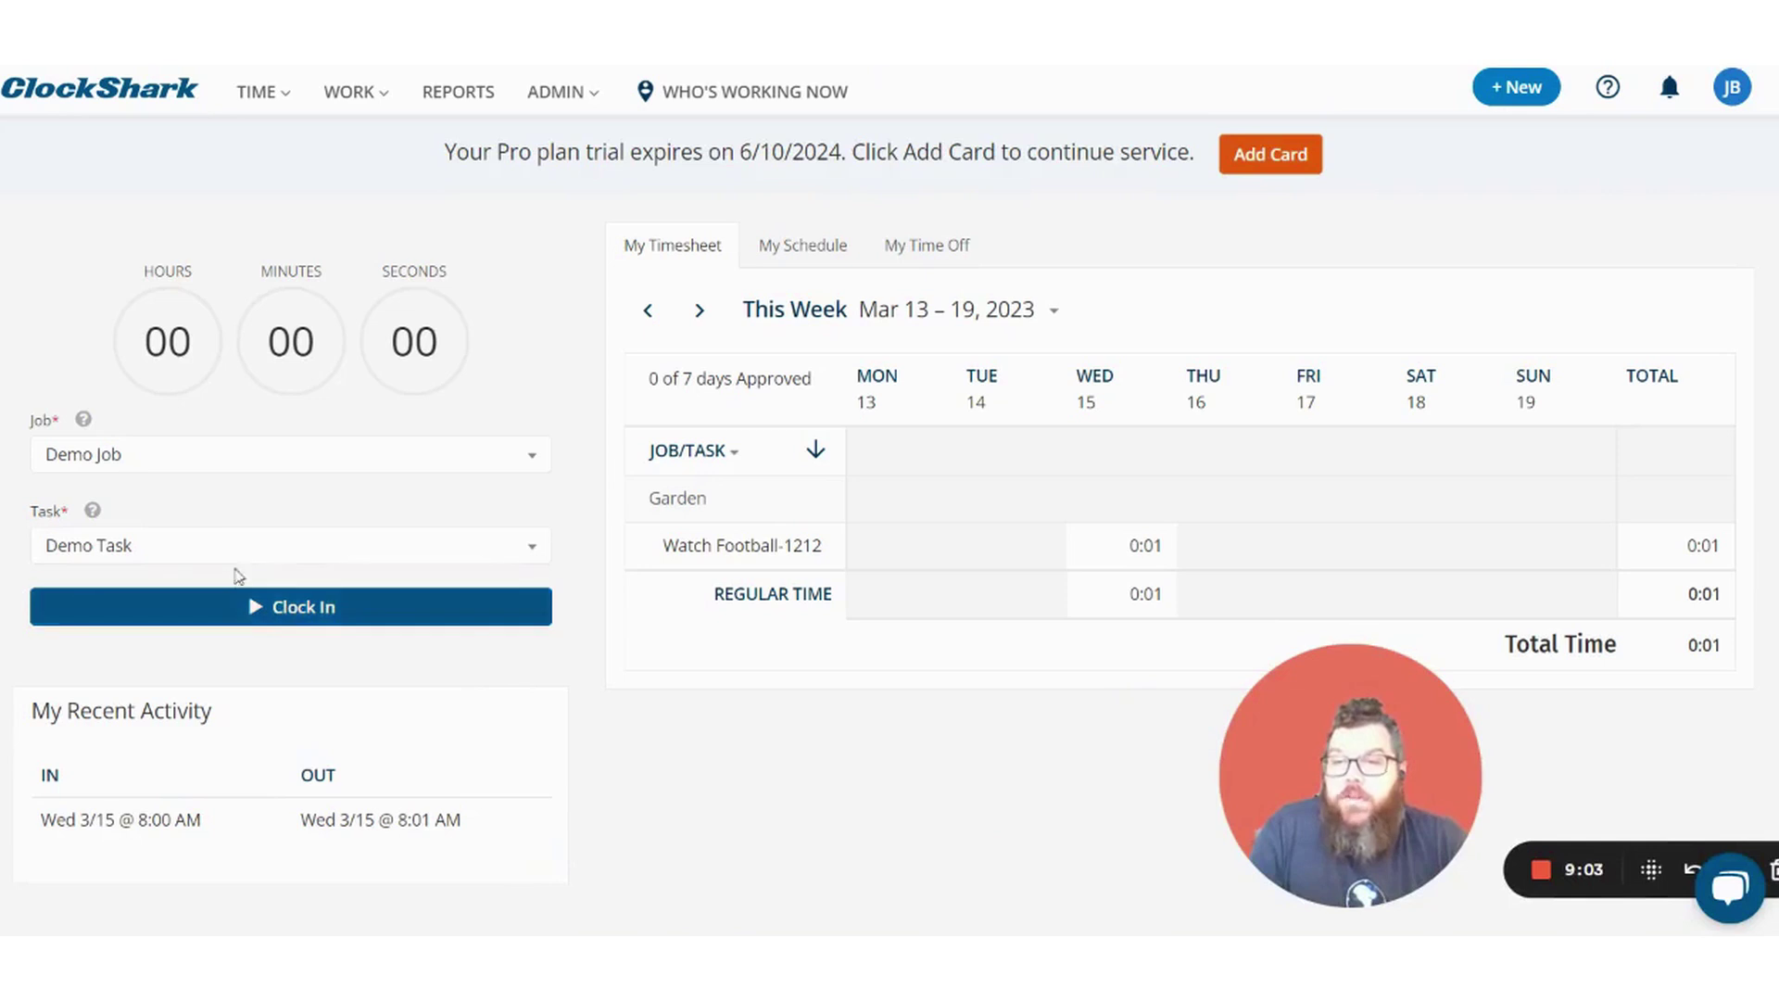
click(264, 612)
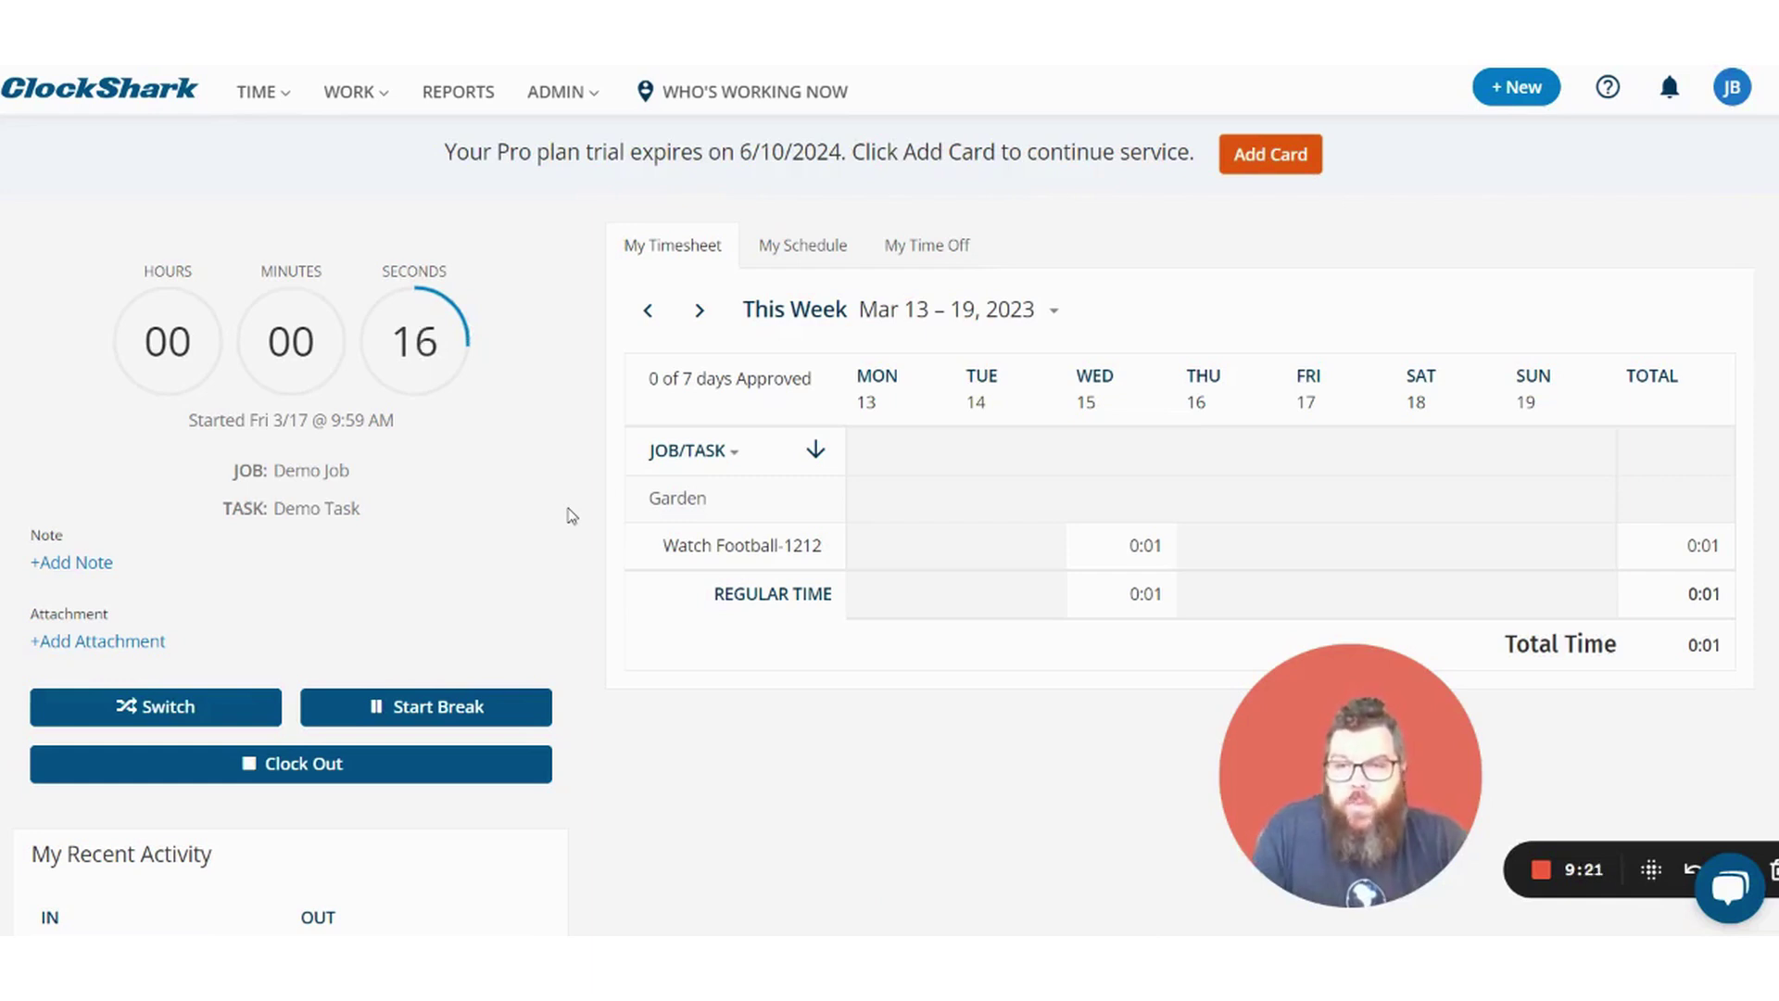
Step: Clock out of the running Demo Job entry and confirm the clock-out
click(325, 769)
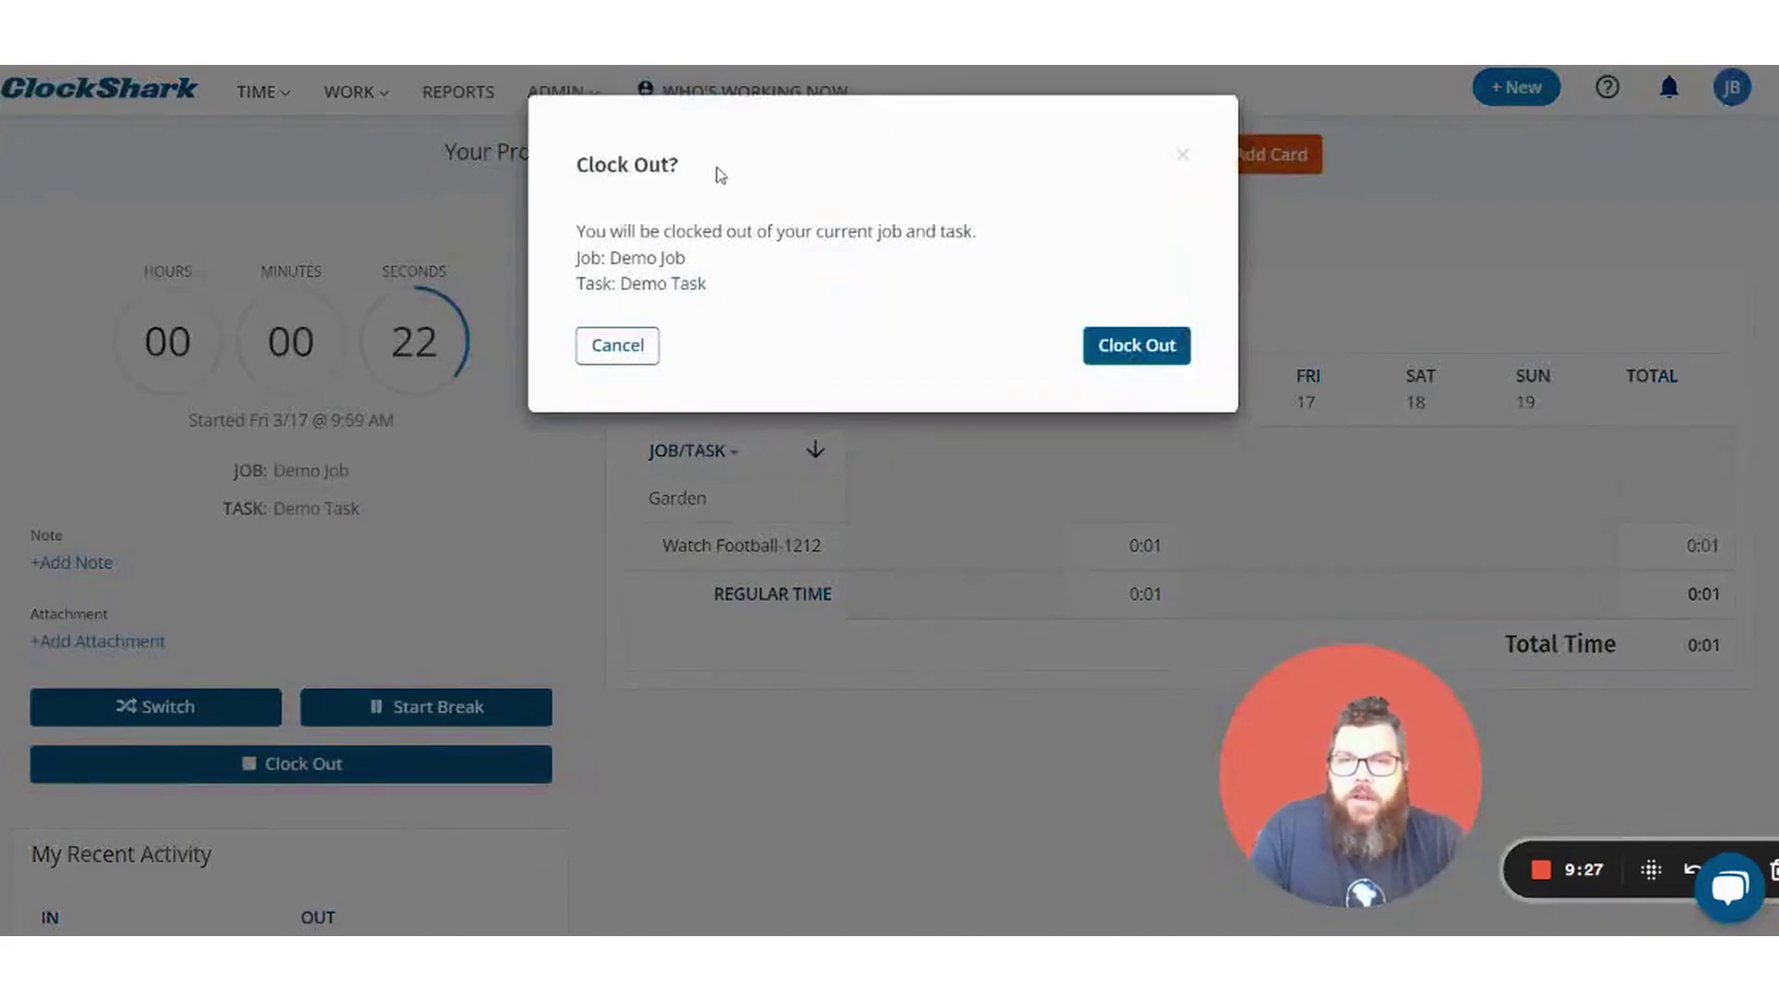
click(1138, 346)
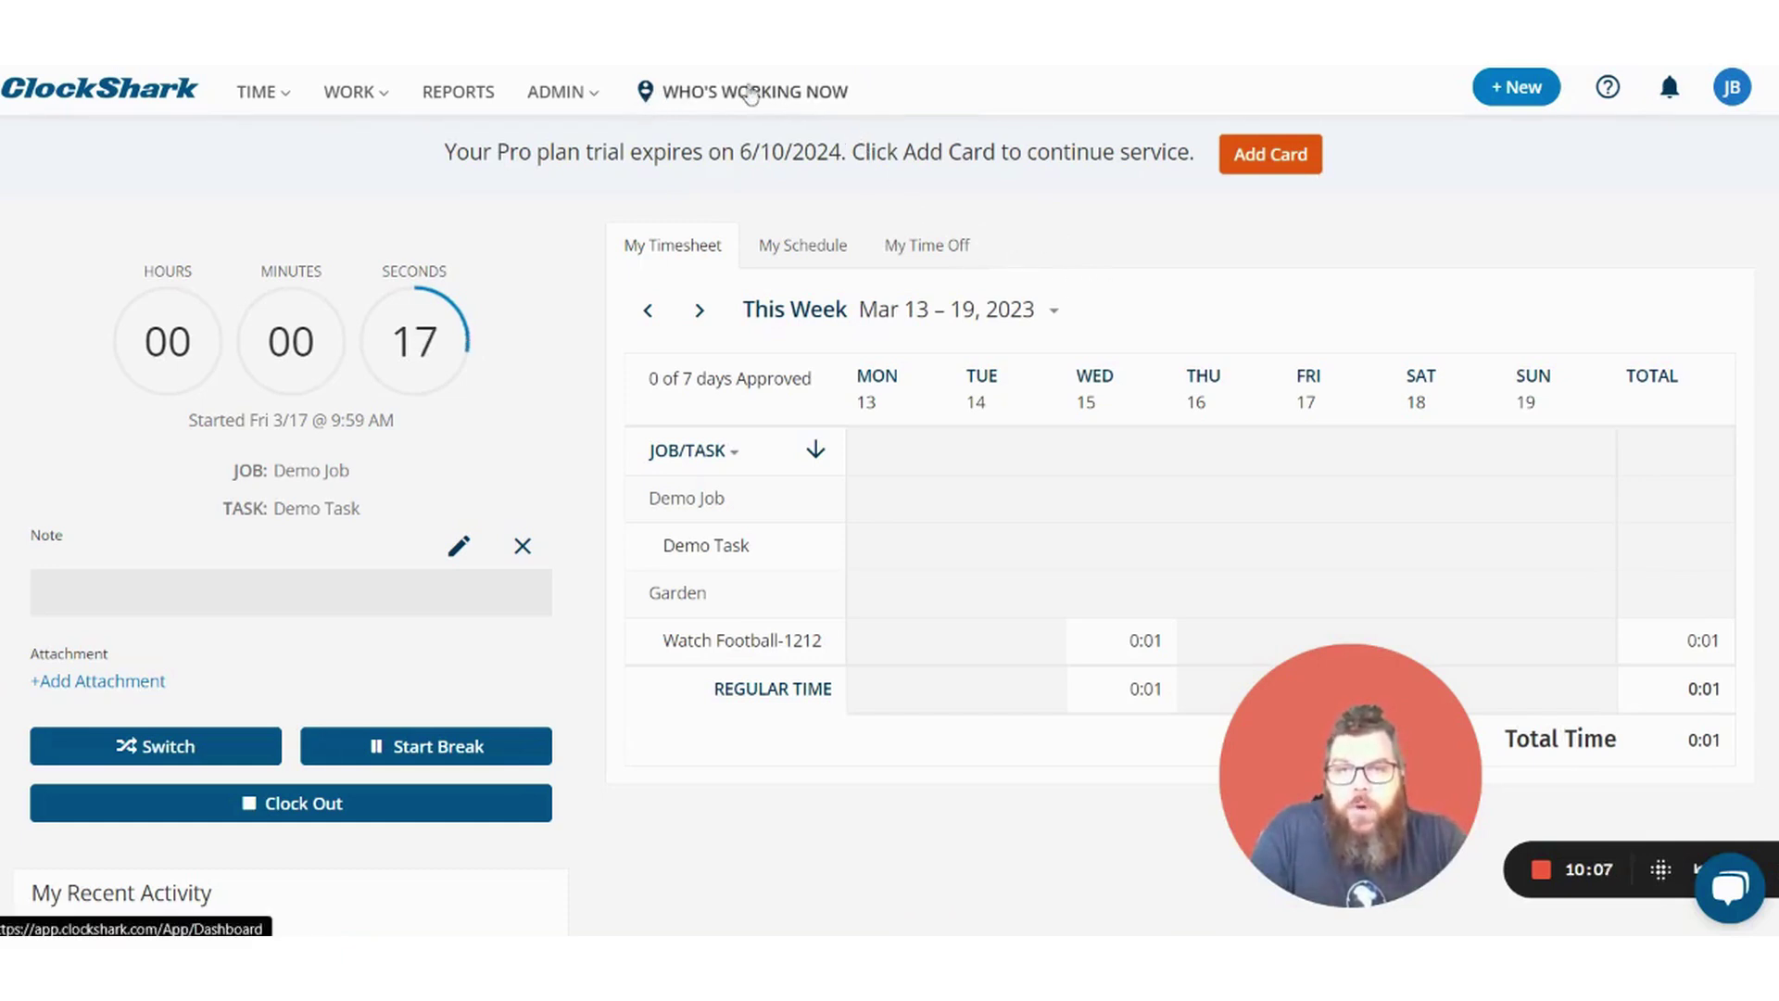
Step: View Who's Working Now and scroll the page to check nobody is clocked in
click(824, 97)
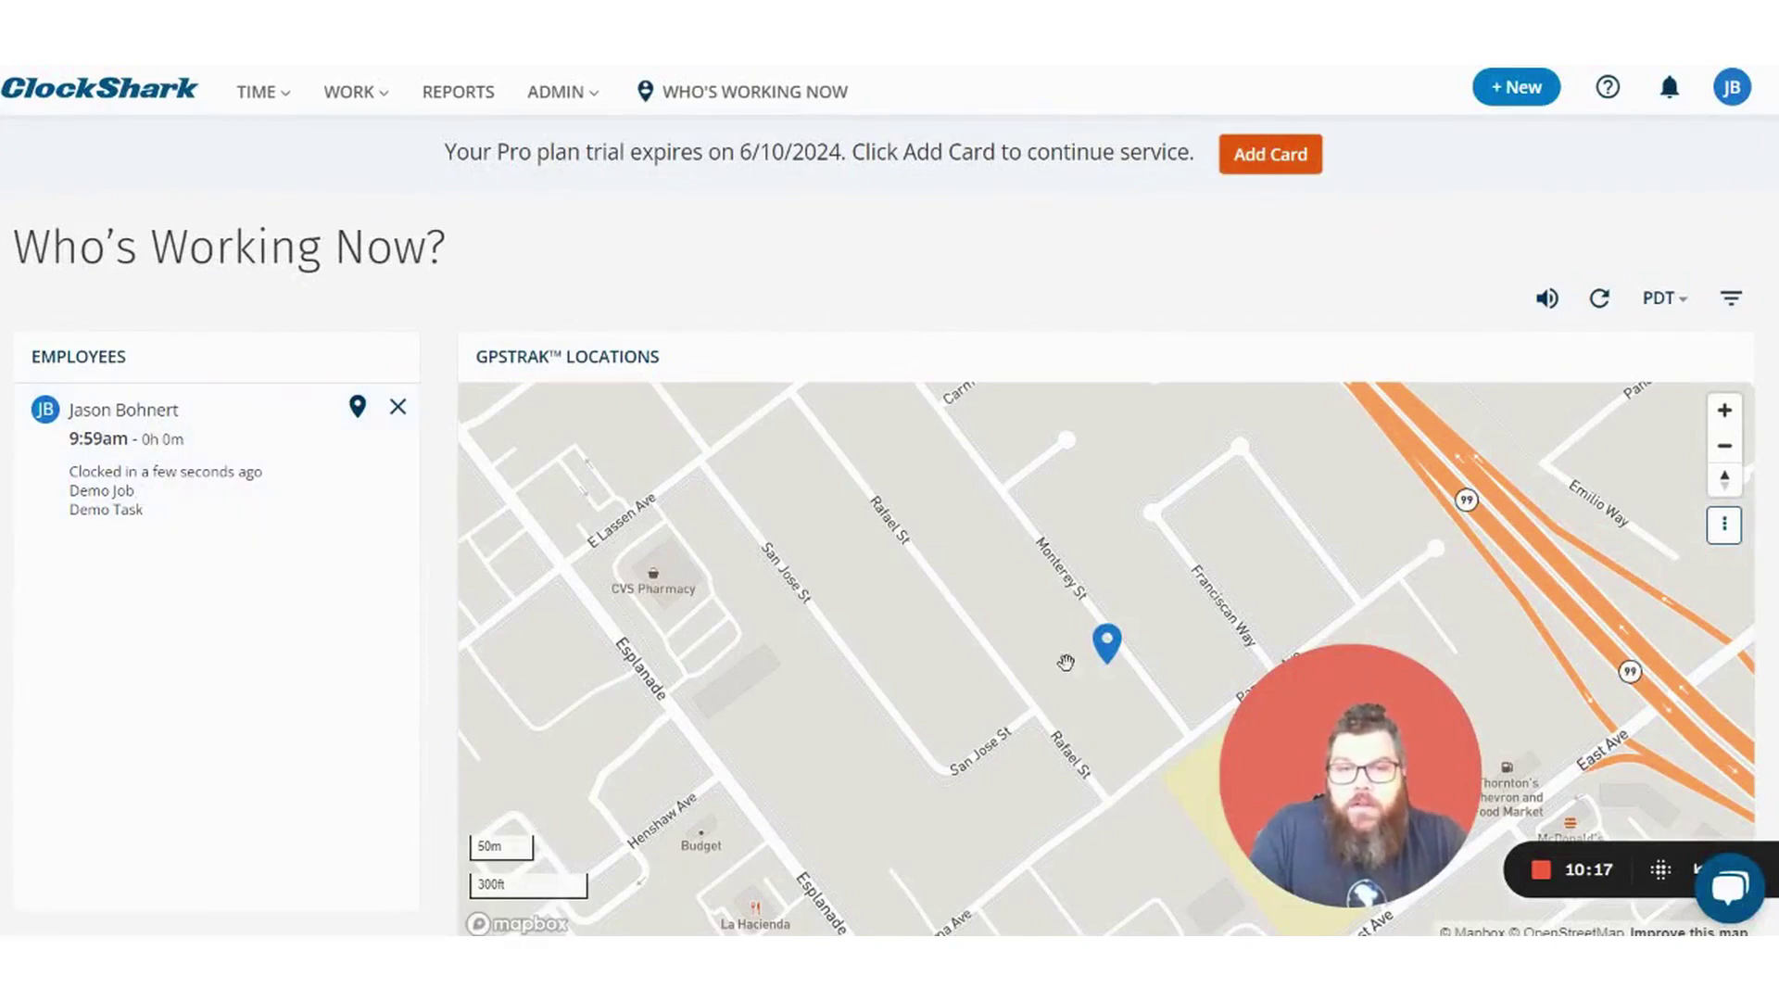
drag(1368, 796, 185, 776)
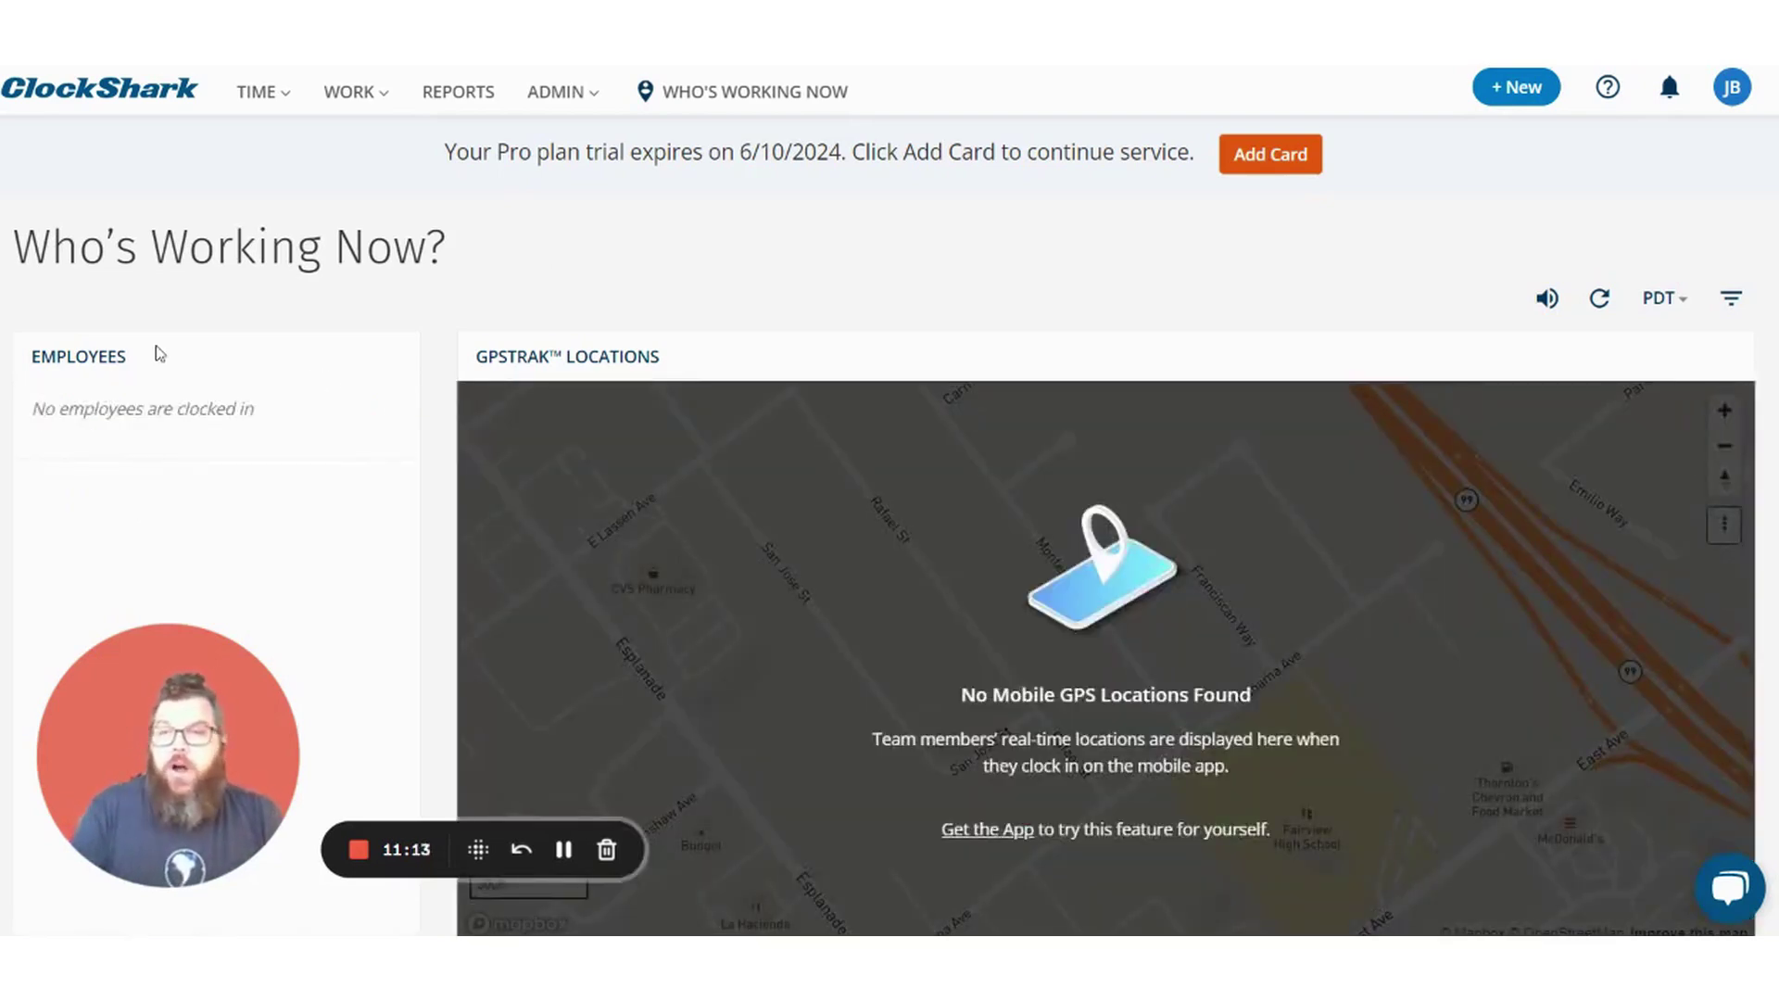
scroll(363, 297, down, 3)
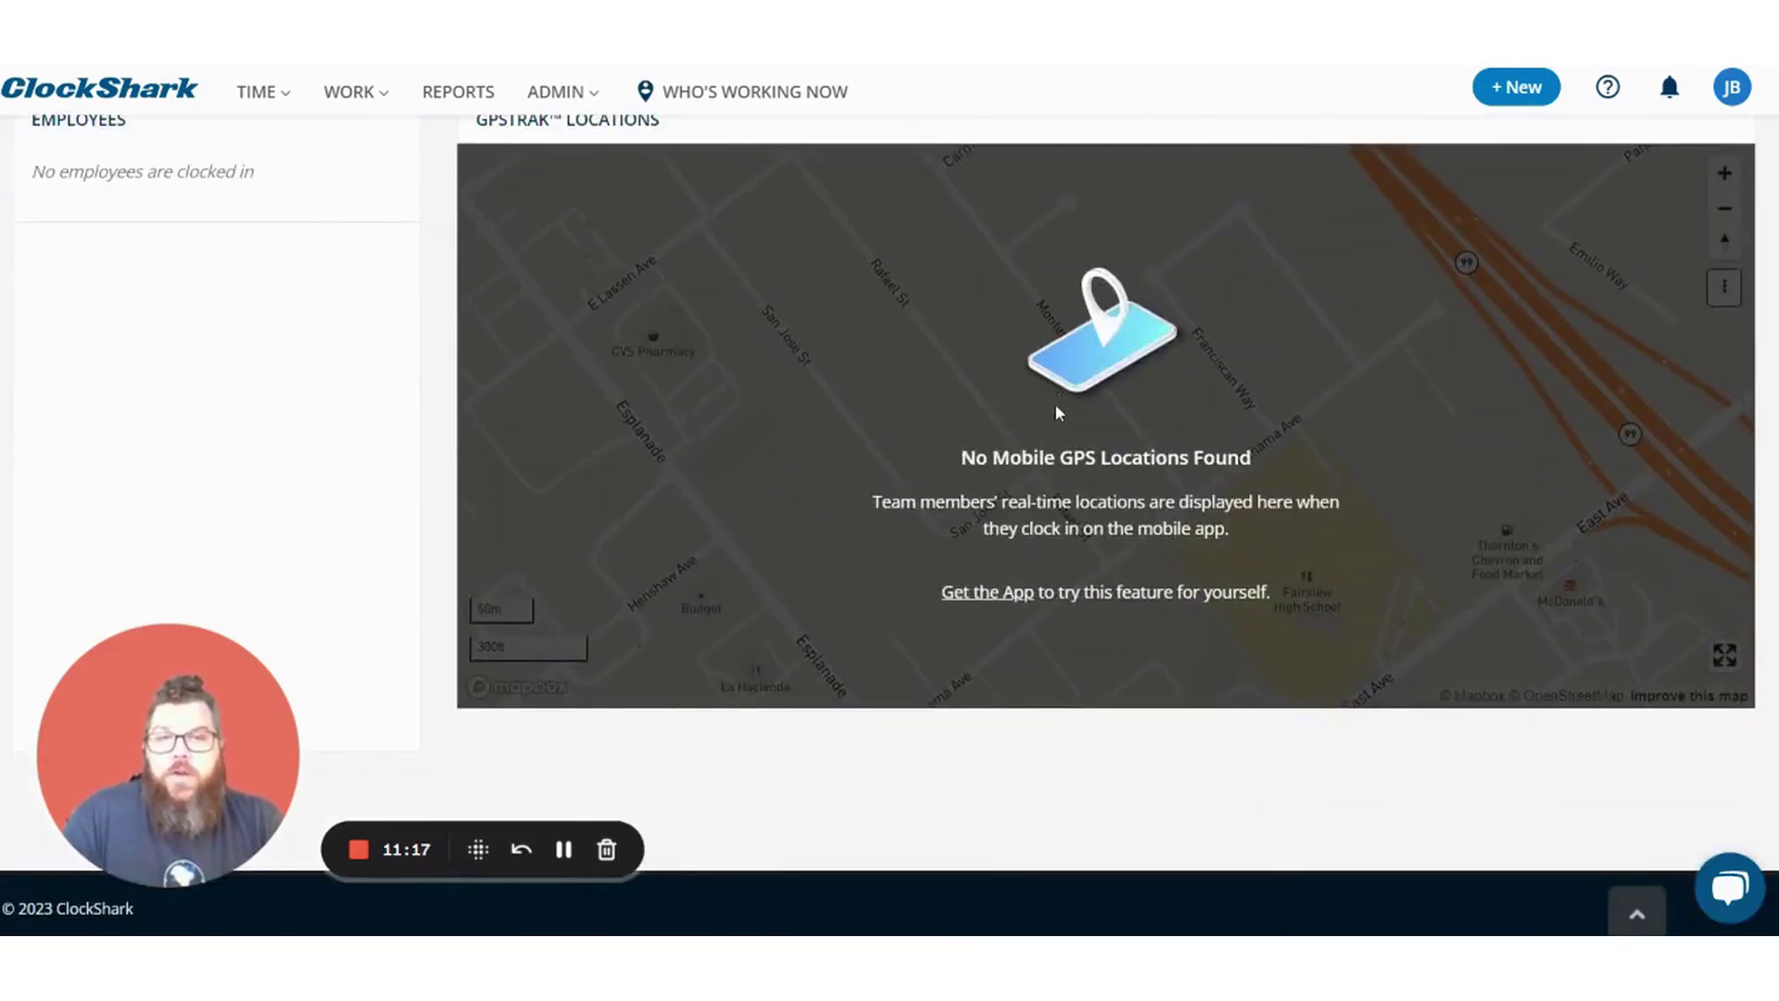
scroll(1129, 424, up, 3)
scroll(1129, 424, down, 3)
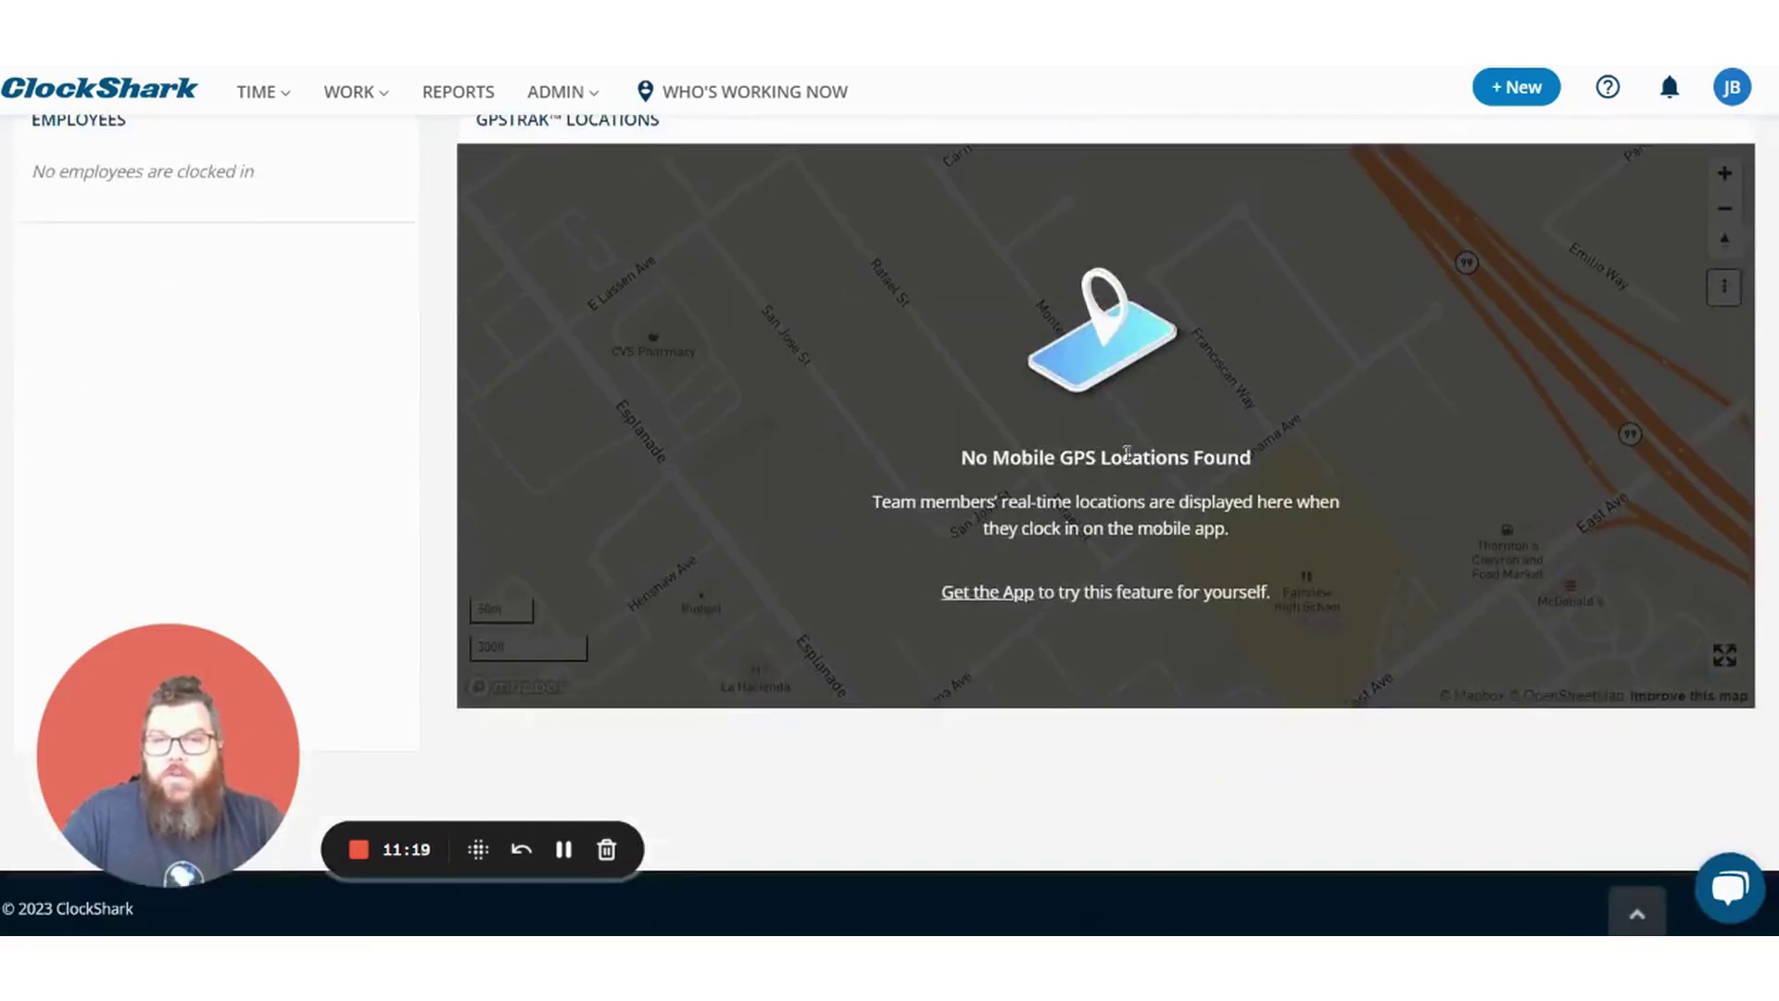
scroll(664, 383, up, 3)
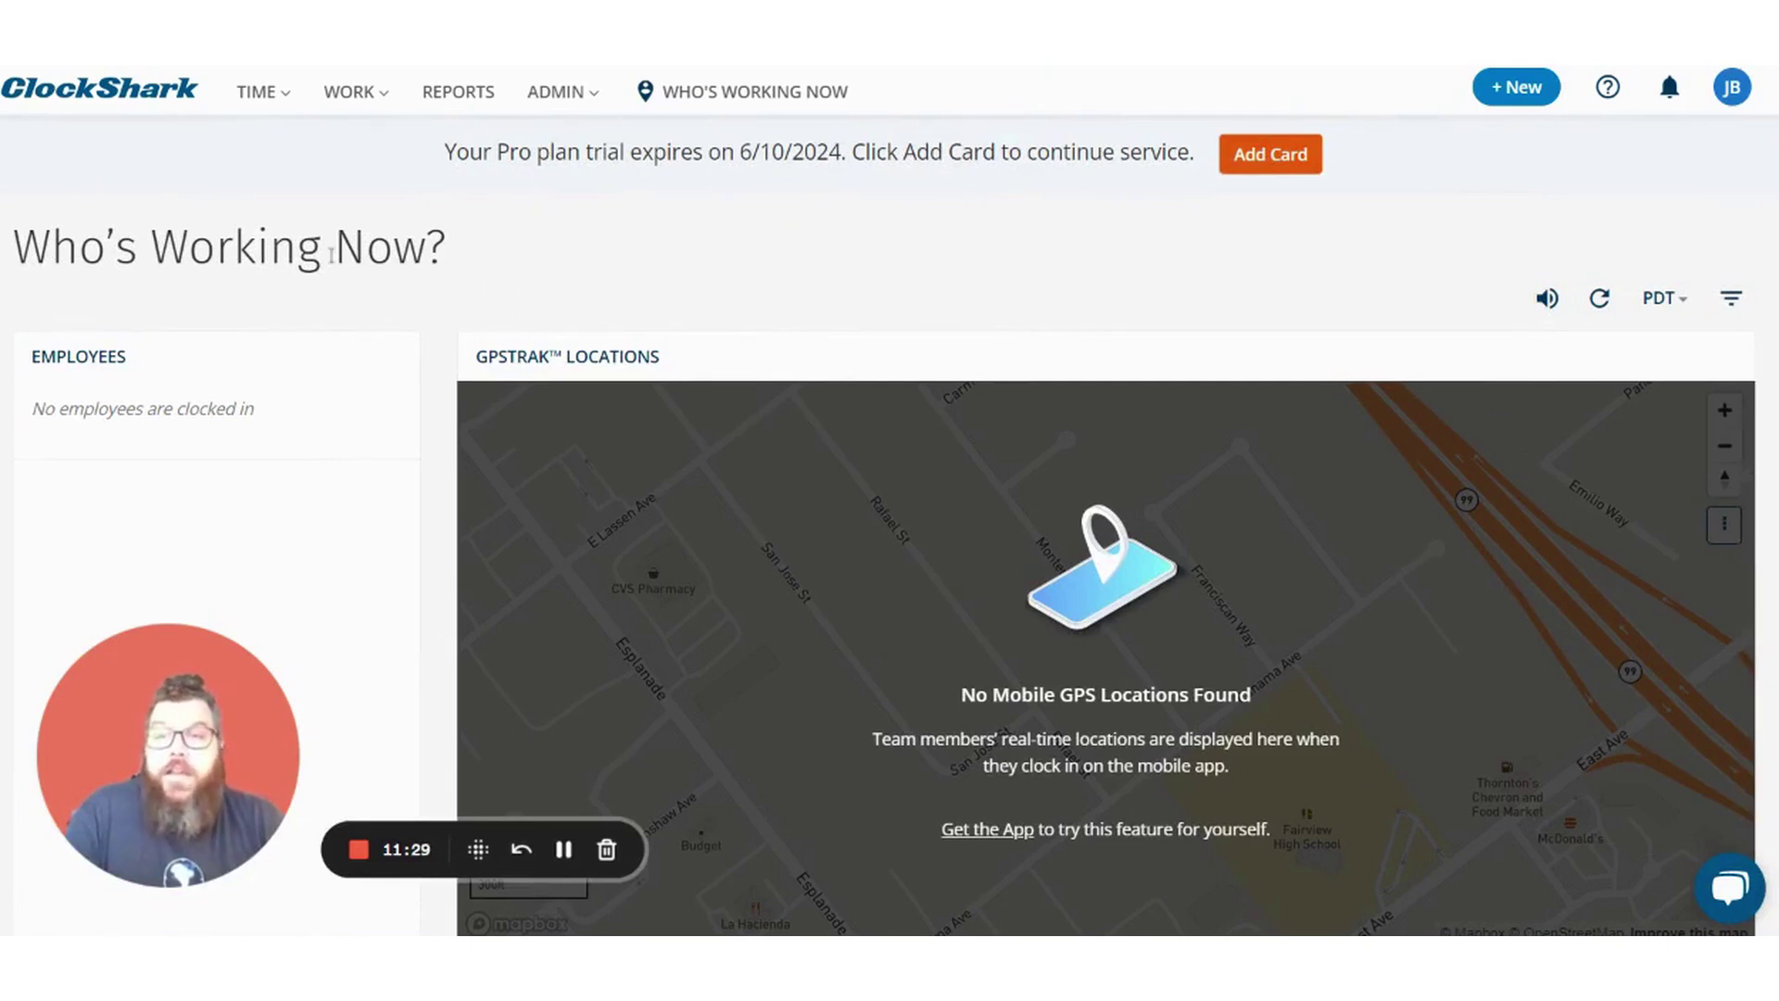
Step: From this week's Timesheets view, open the Fri Mar 17 Demo Job day timesheet
click(266, 97)
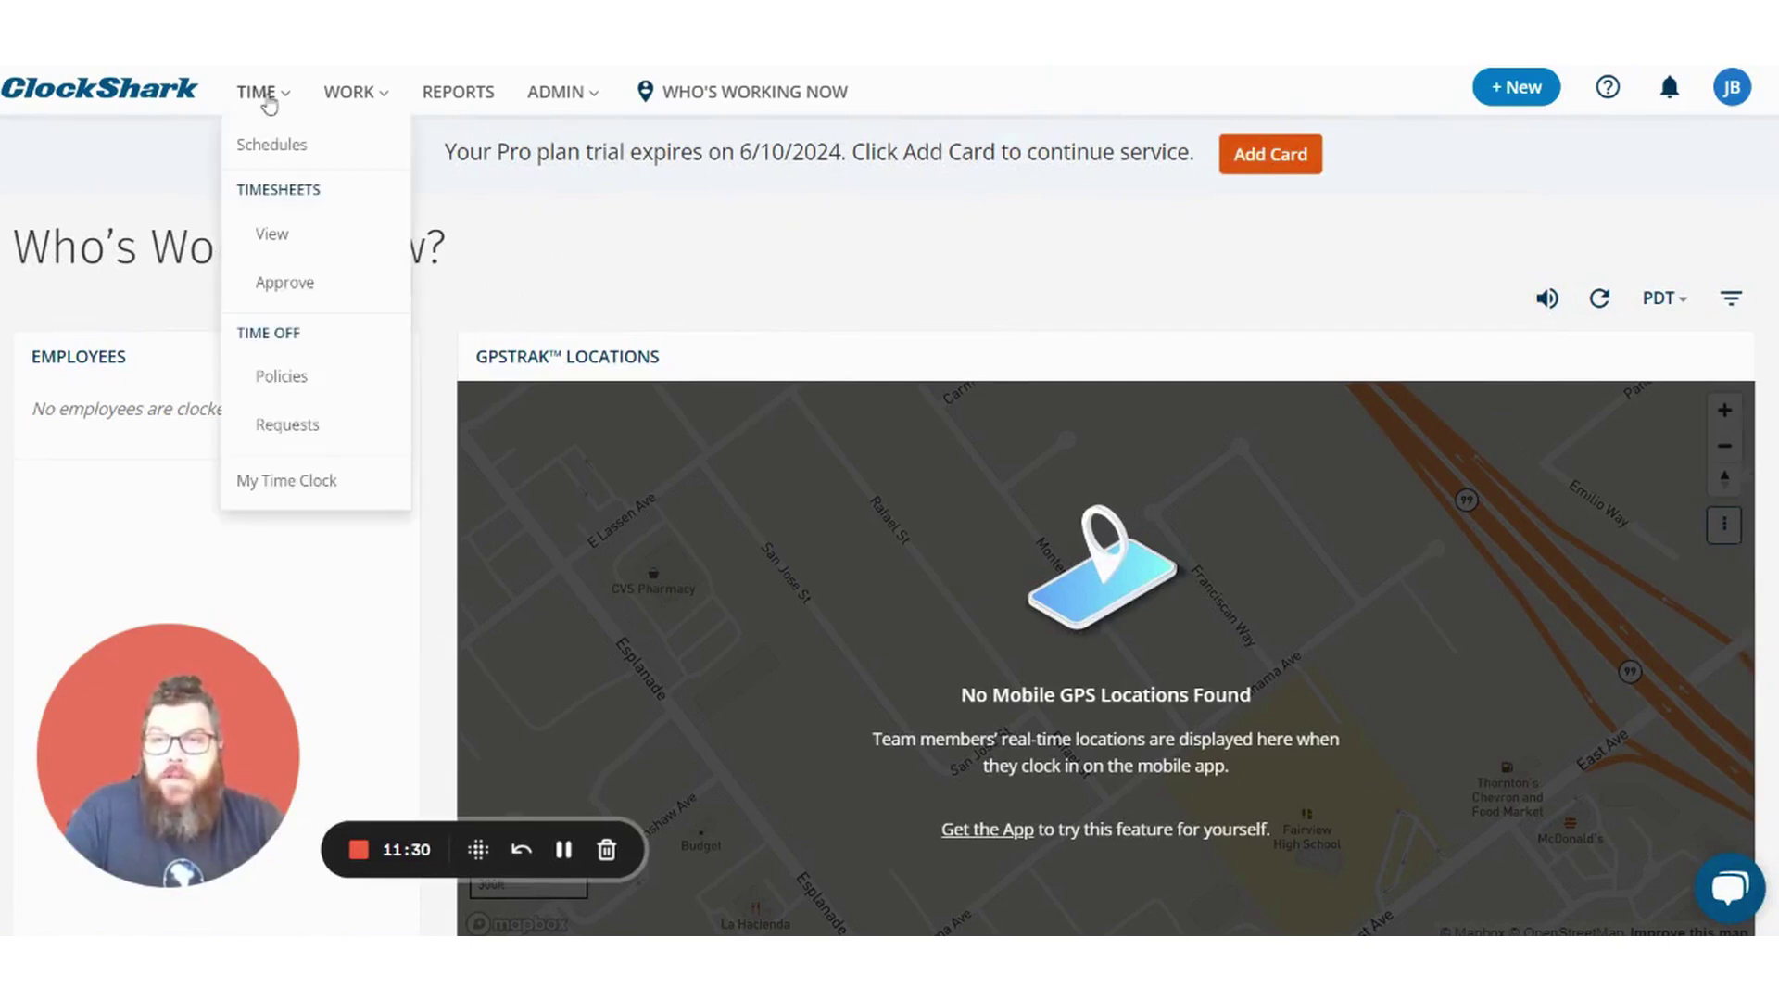
click(319, 256)
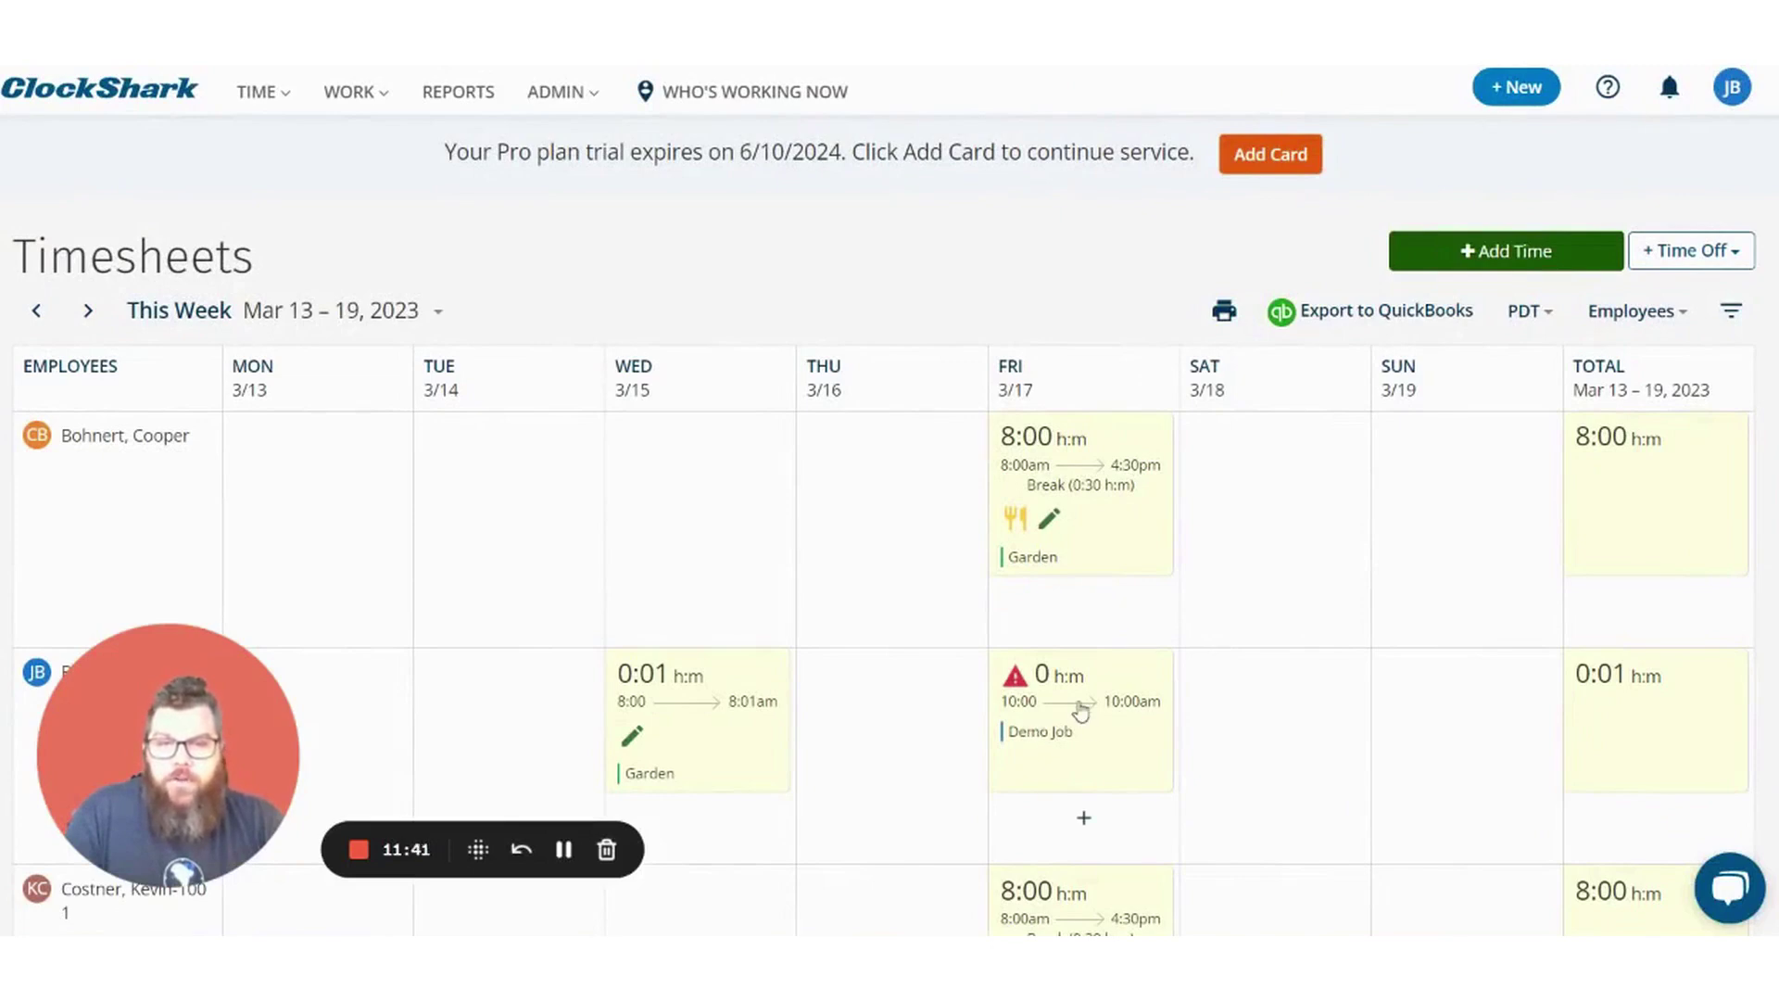
scroll(959, 501, down, 3)
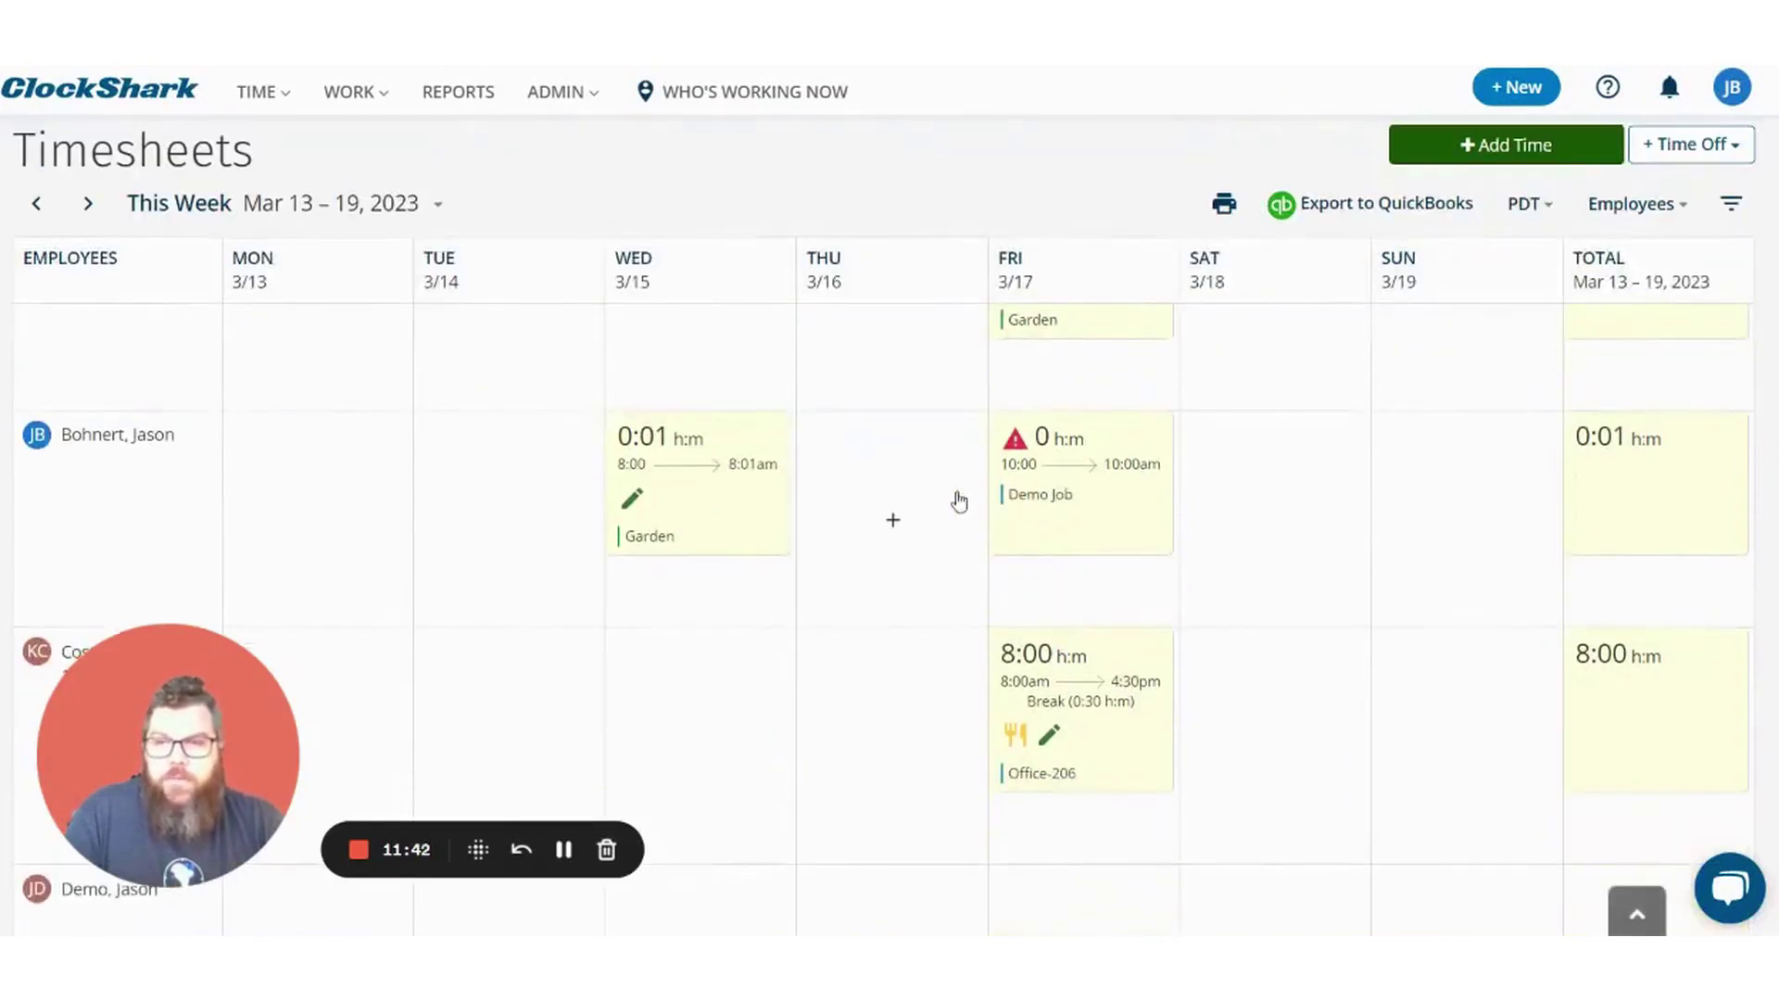
click(1034, 509)
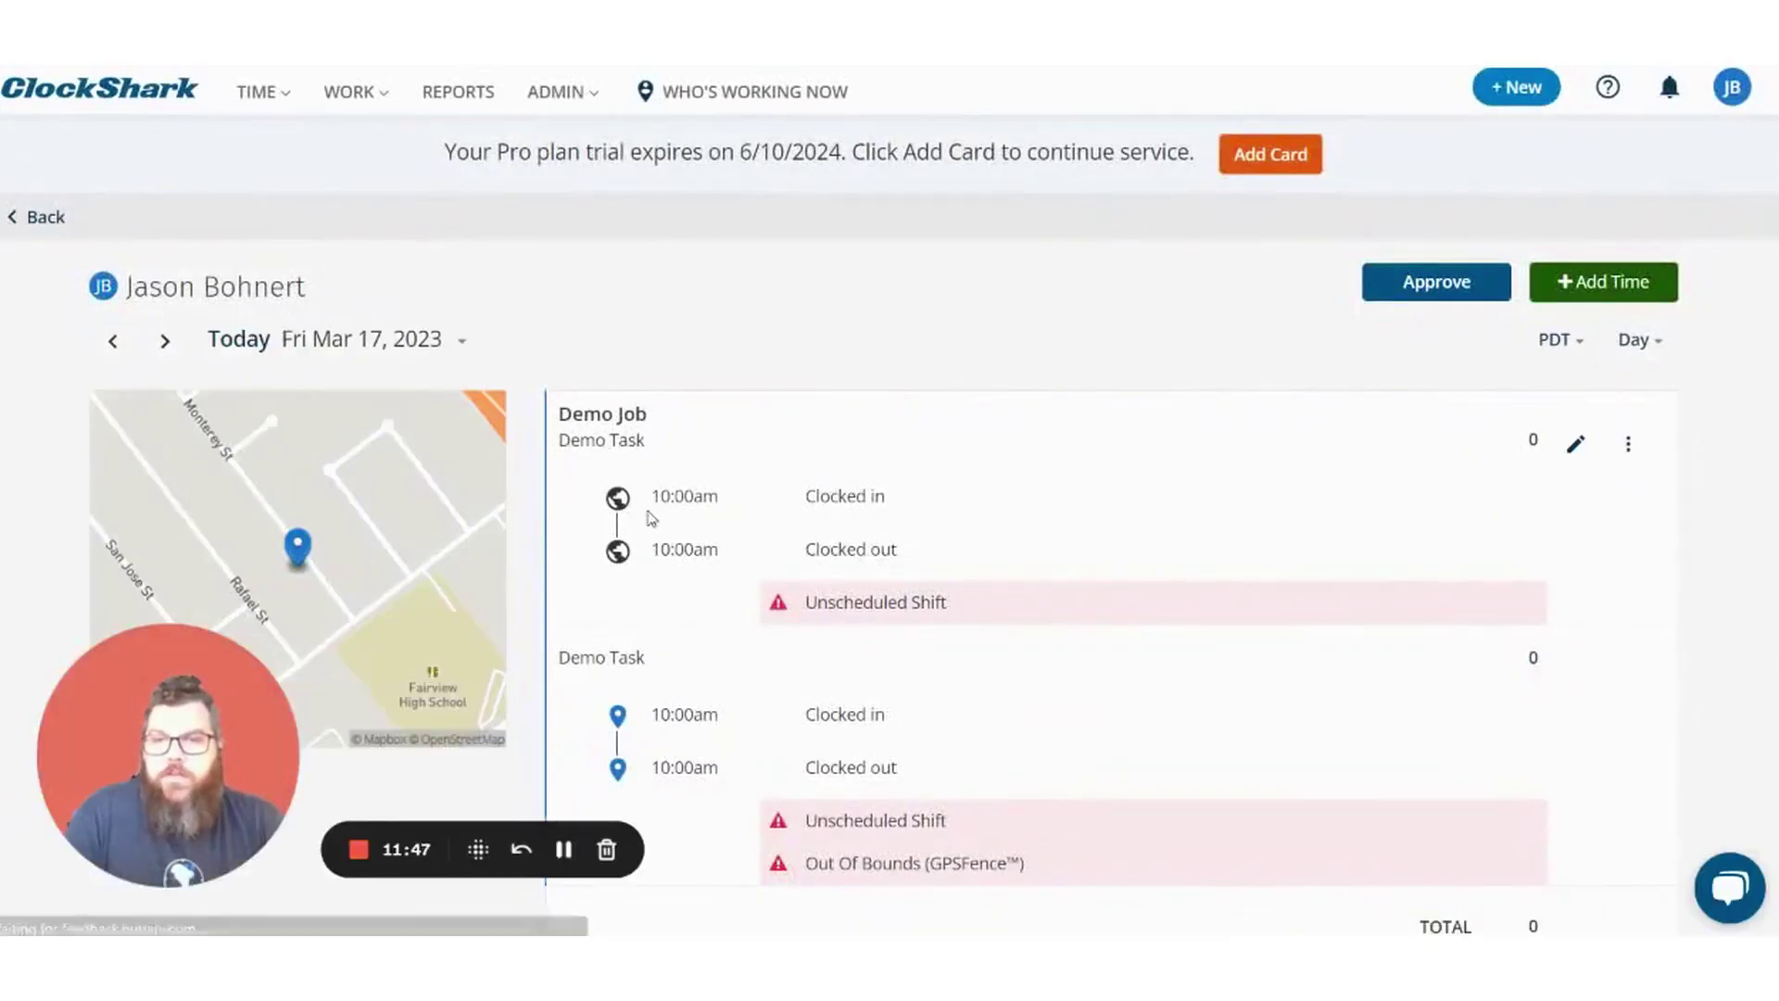
mouse_move(683, 489)
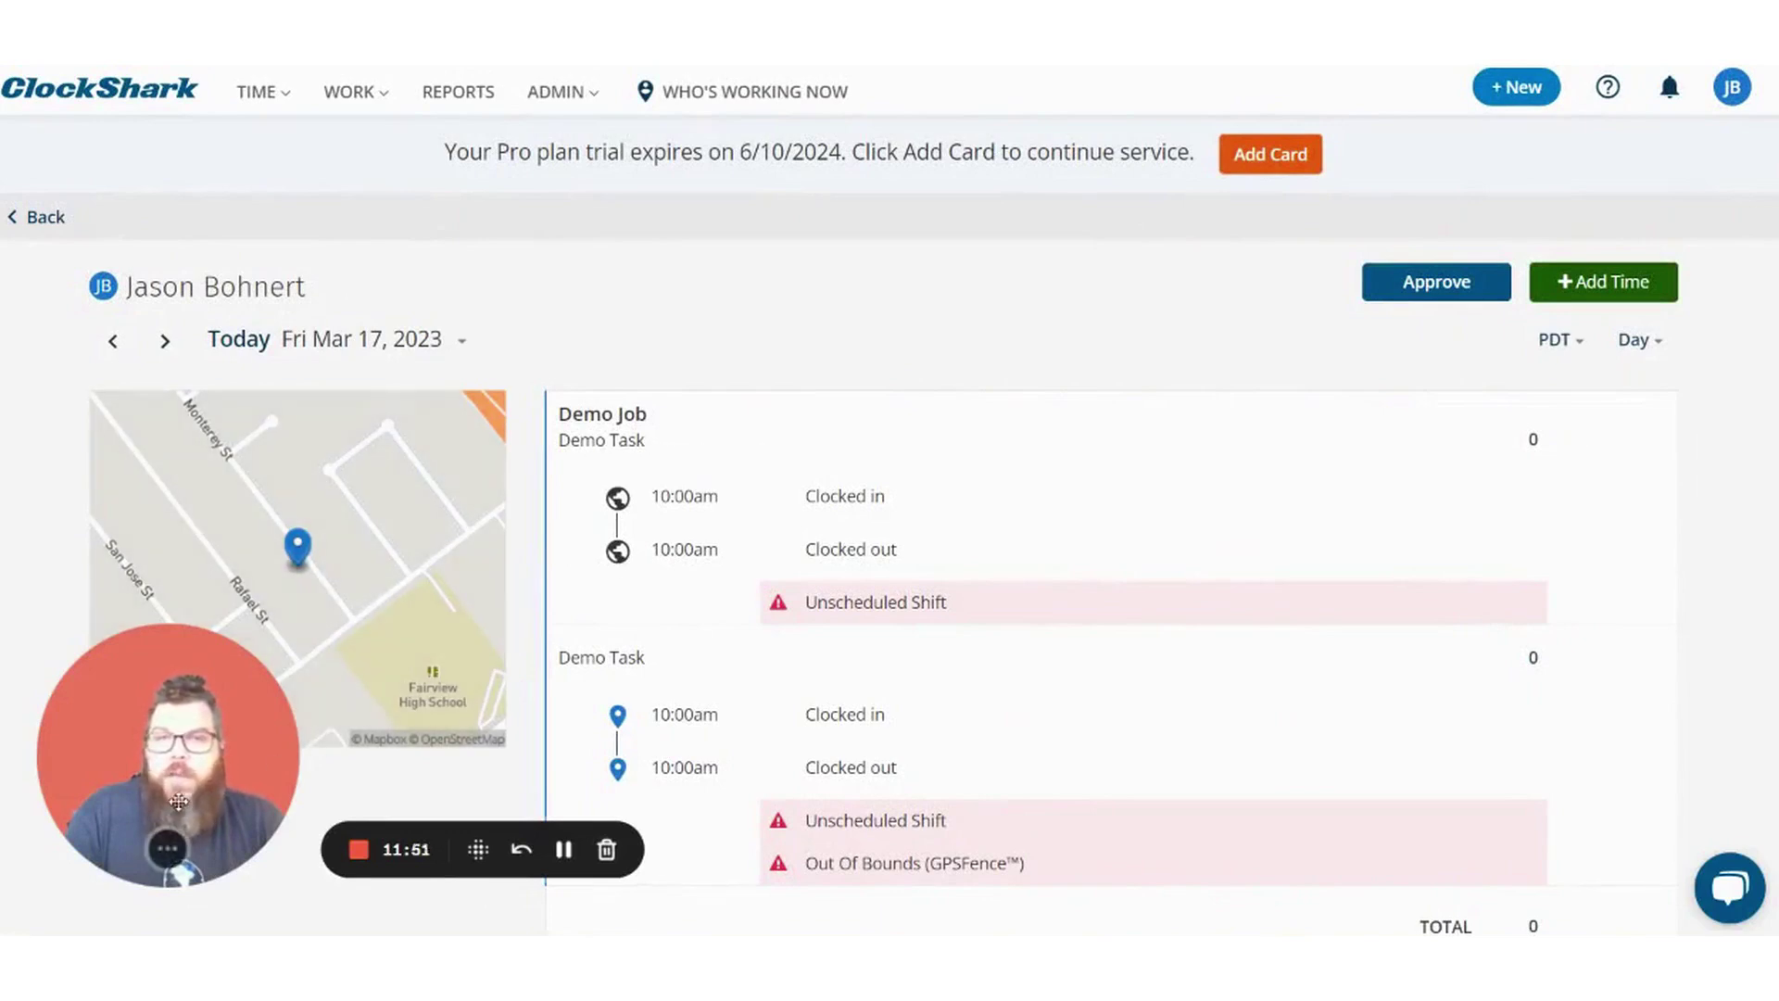
drag(223, 769, 1350, 214)
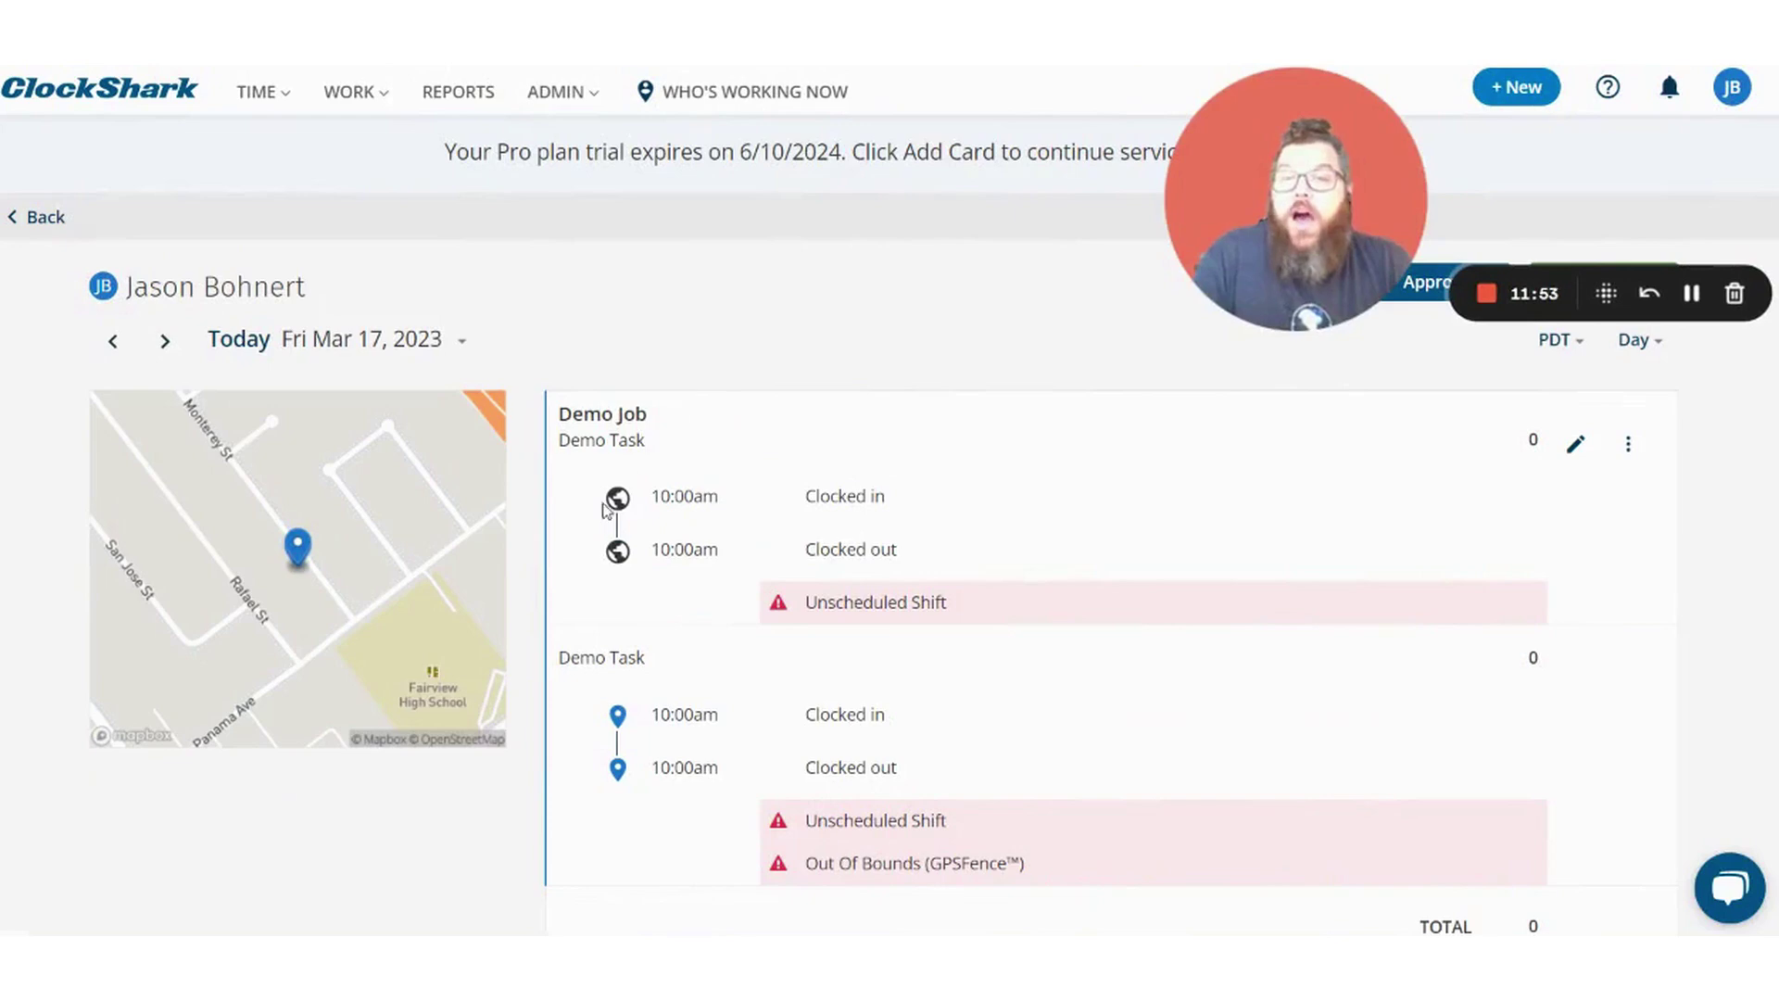
mouse_move(618, 498)
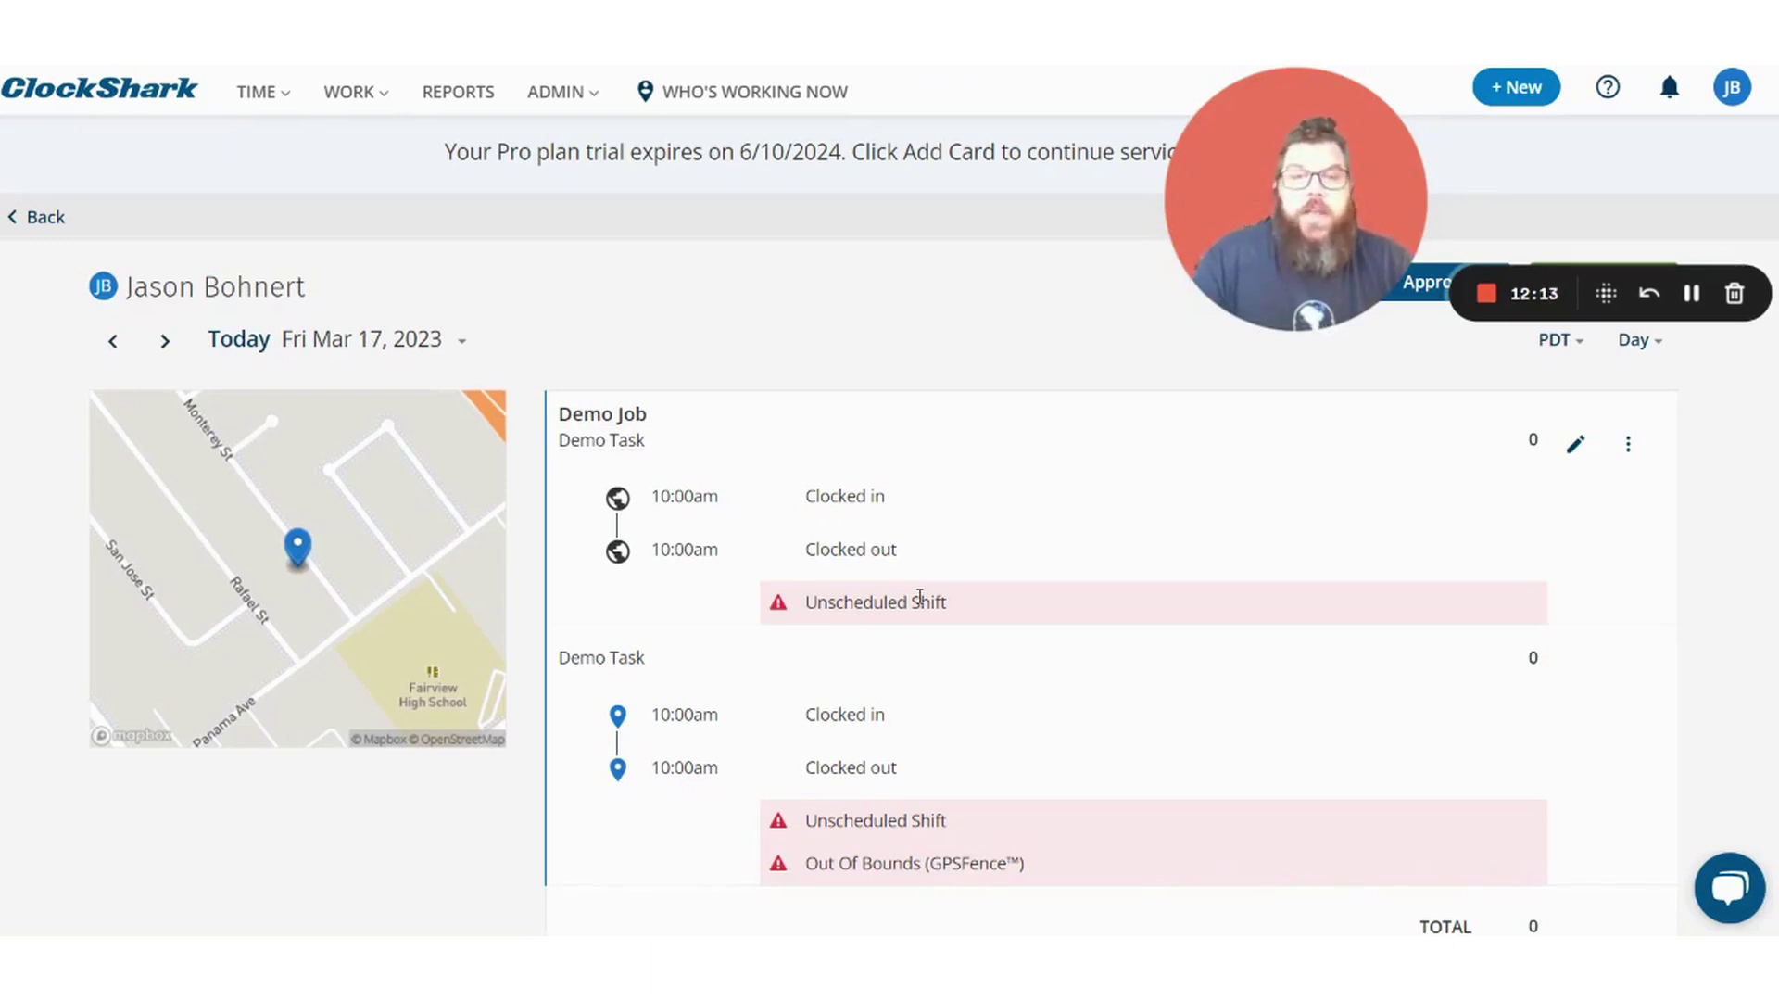
Step: Show the 10:00 AM clock-in pin on the map, zoom in, then zoom back out to nearby streets
click(618, 717)
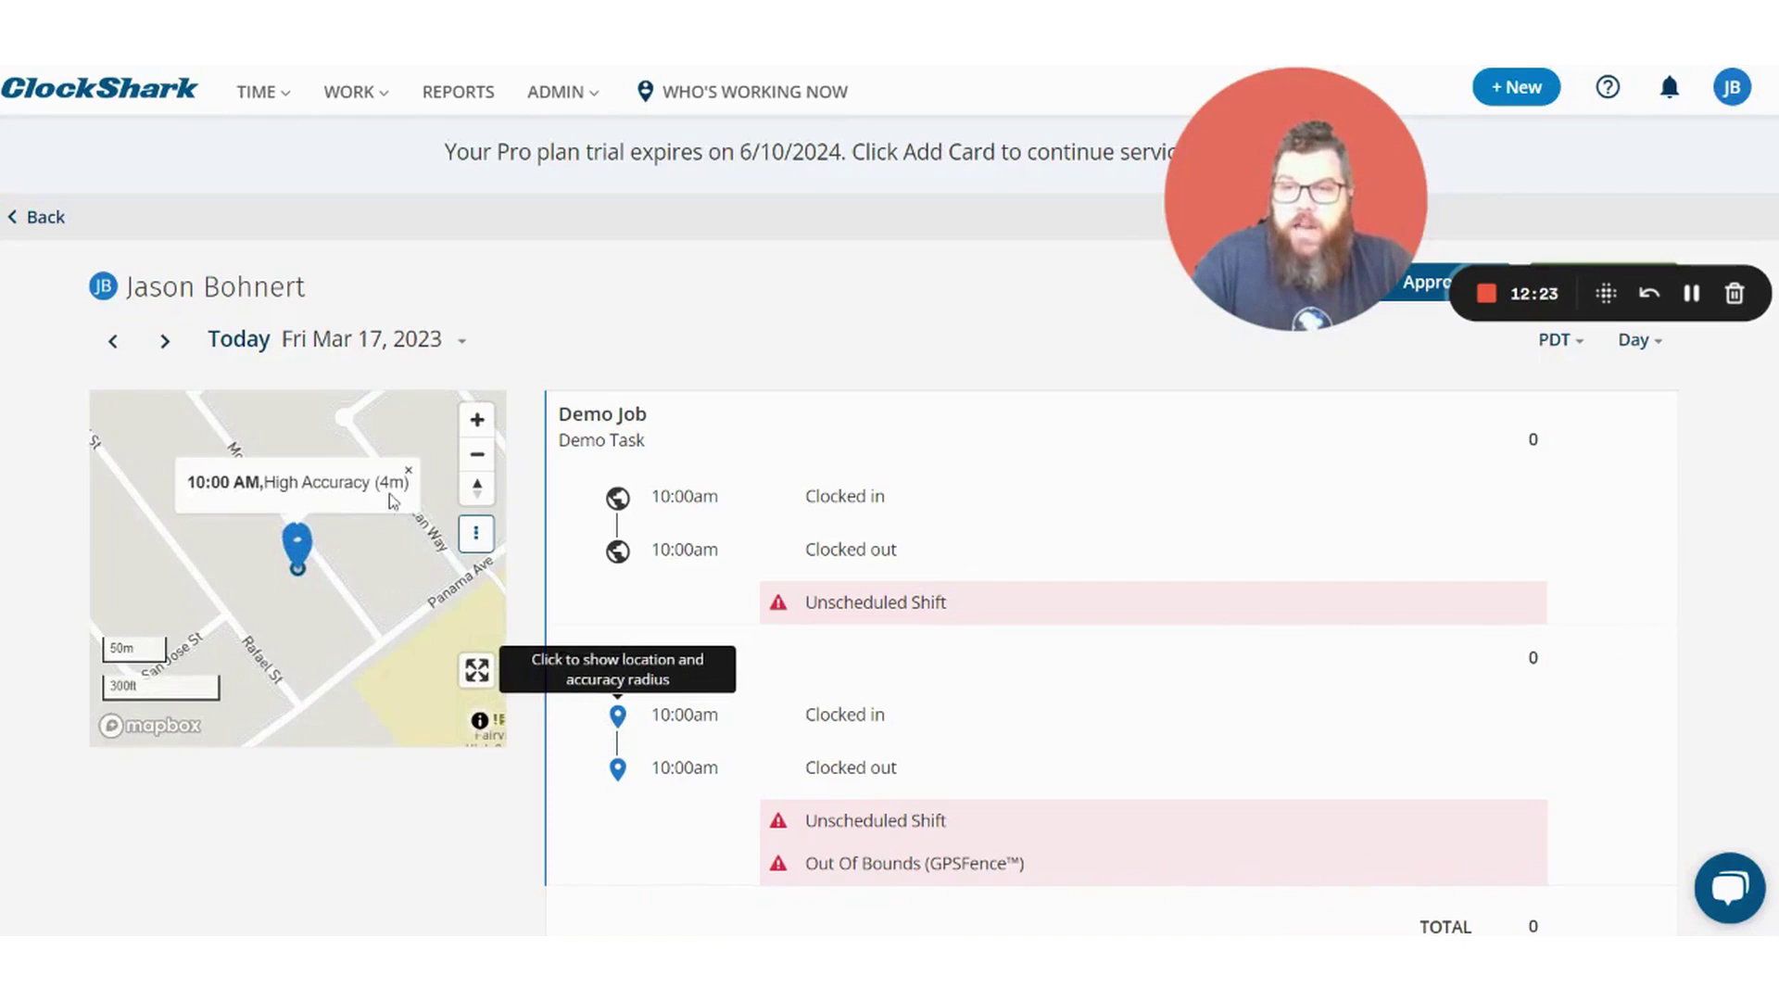
scroll(297, 582, up, 2)
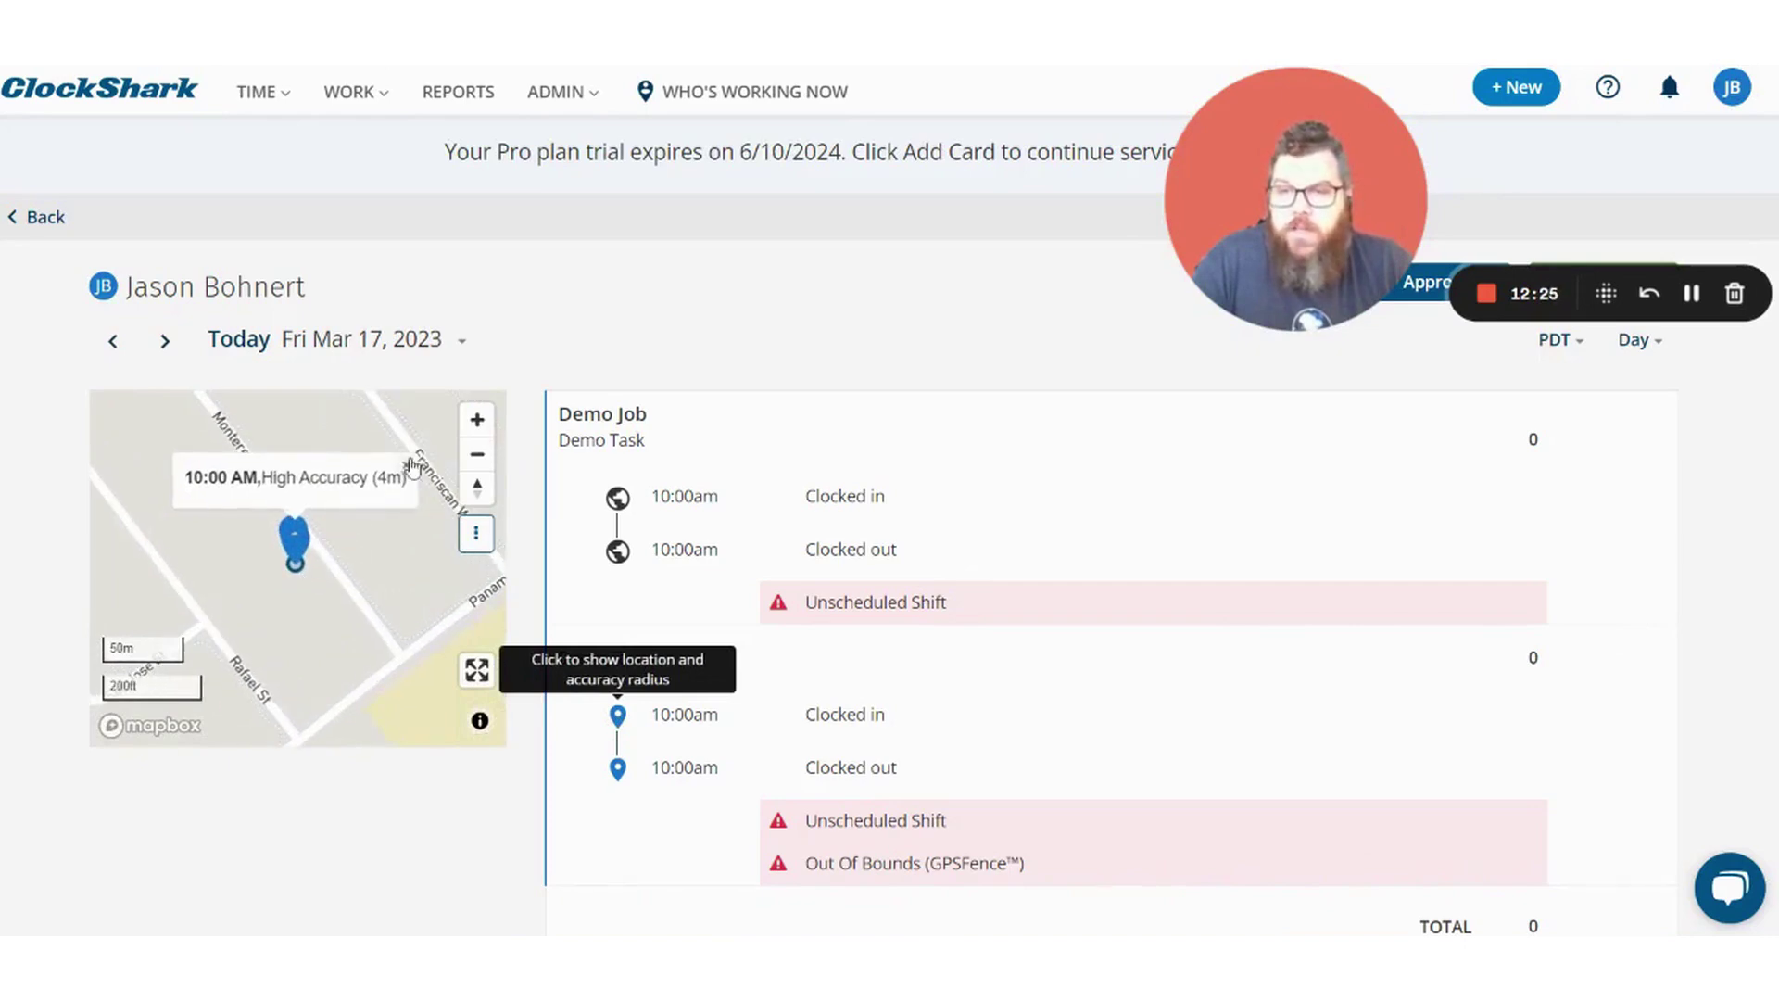
scroll(269, 488, up, 5)
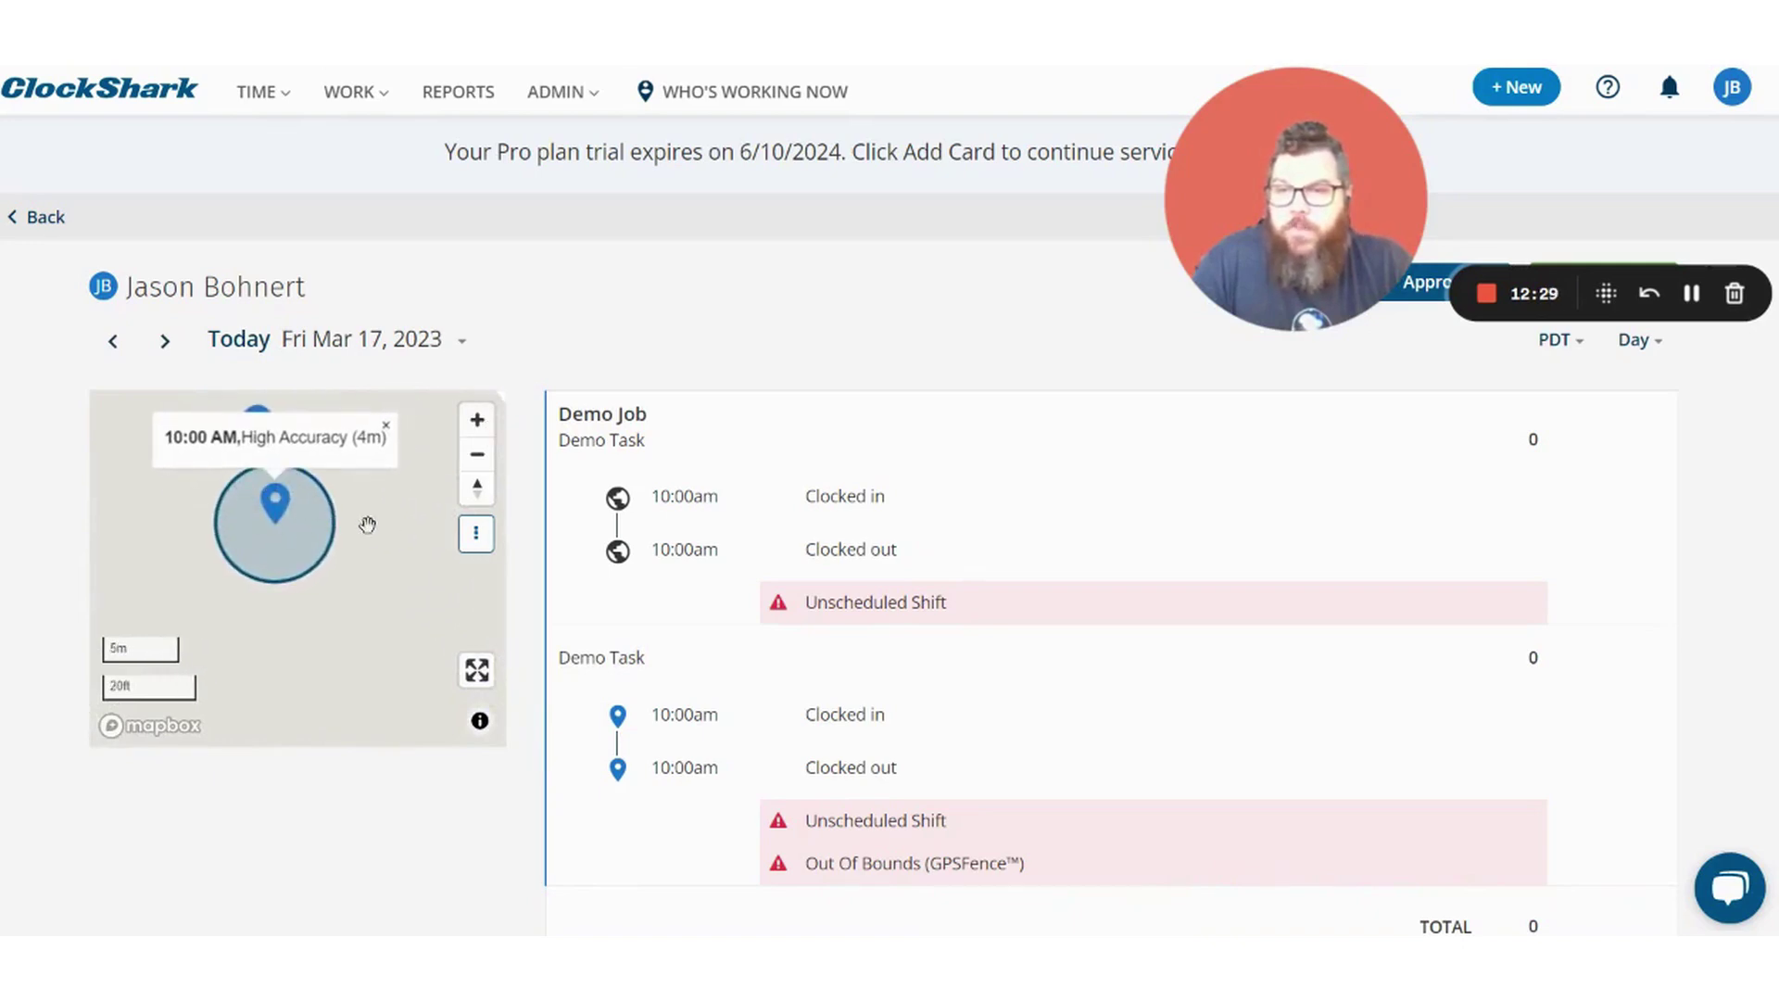
click(473, 463)
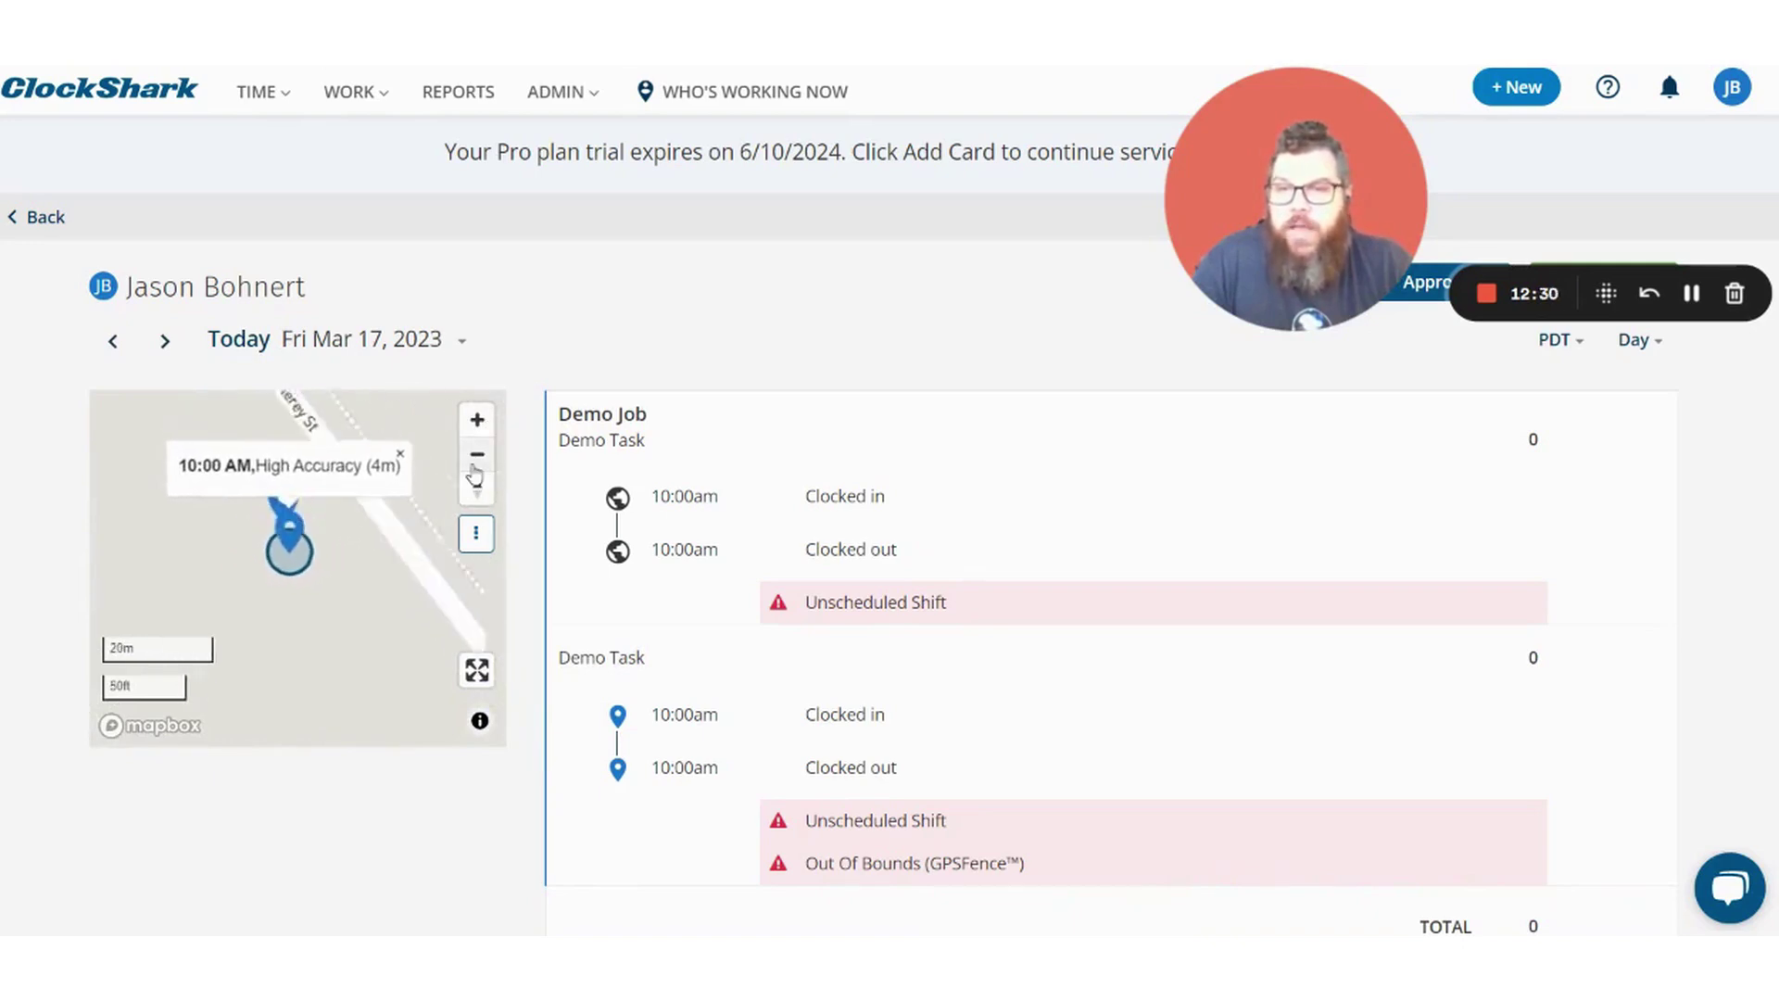
click(475, 463)
click(475, 464)
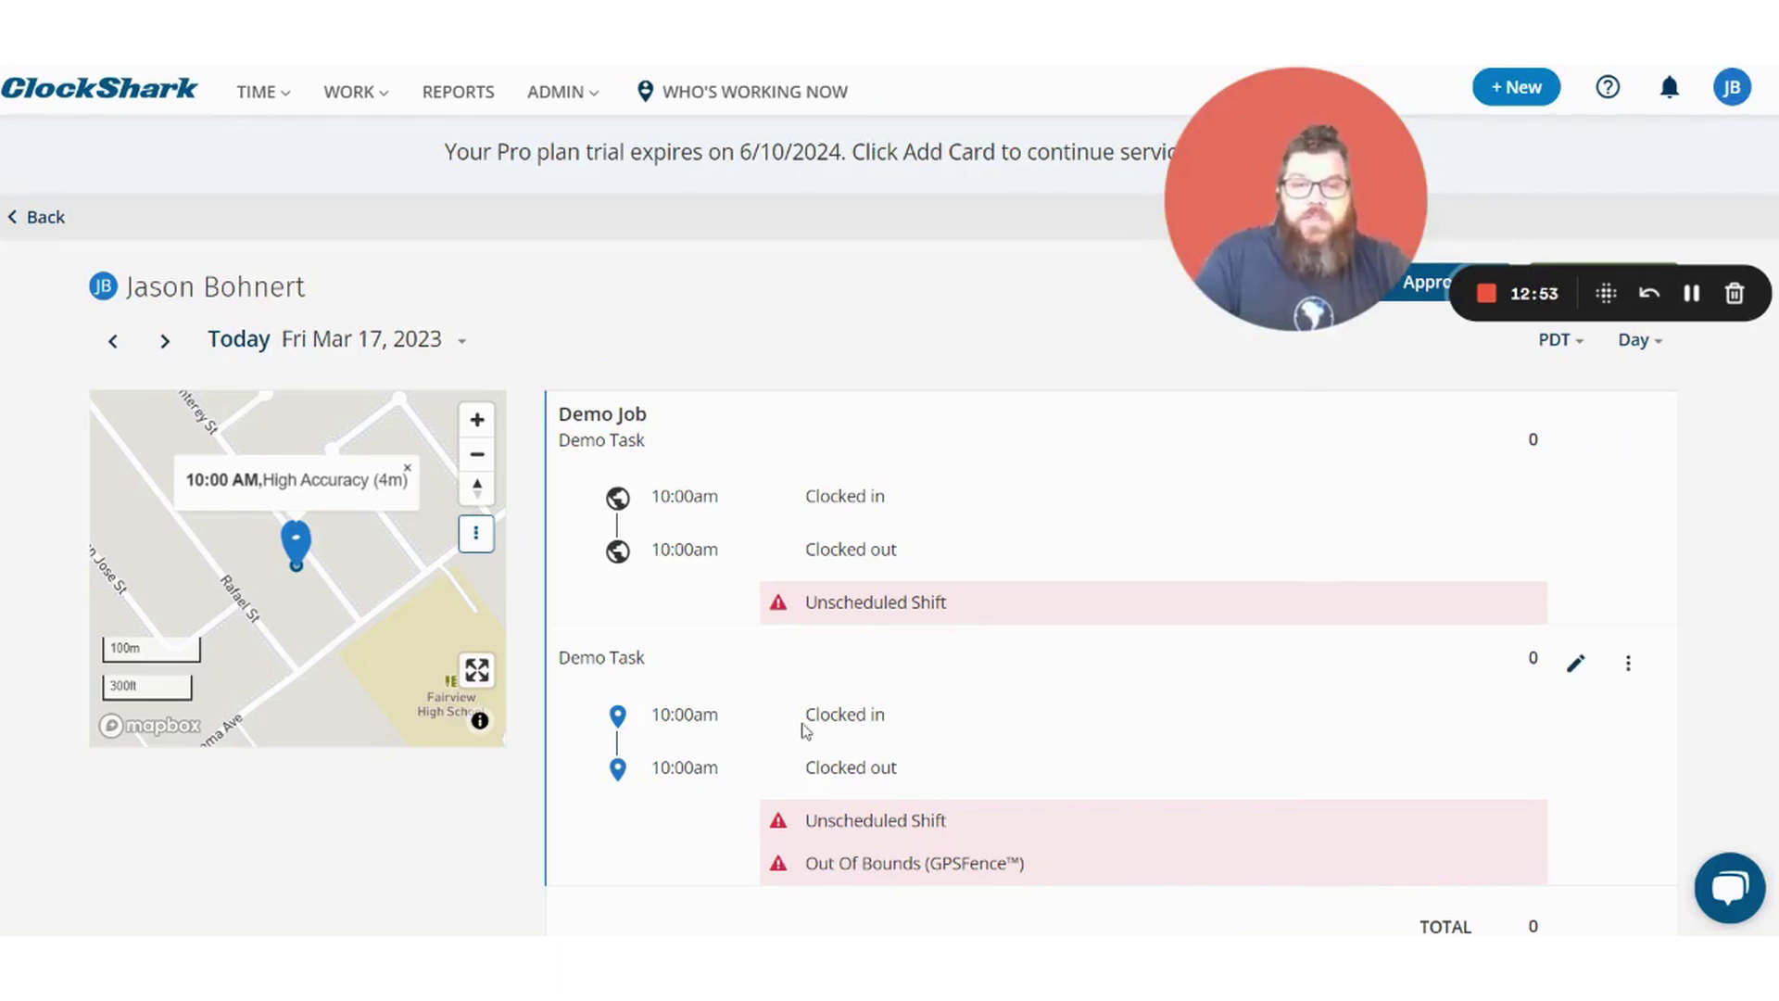
Step: Edit the Demo Task entry to start at 9:30 am, giving 0:30, and save
click(1576, 665)
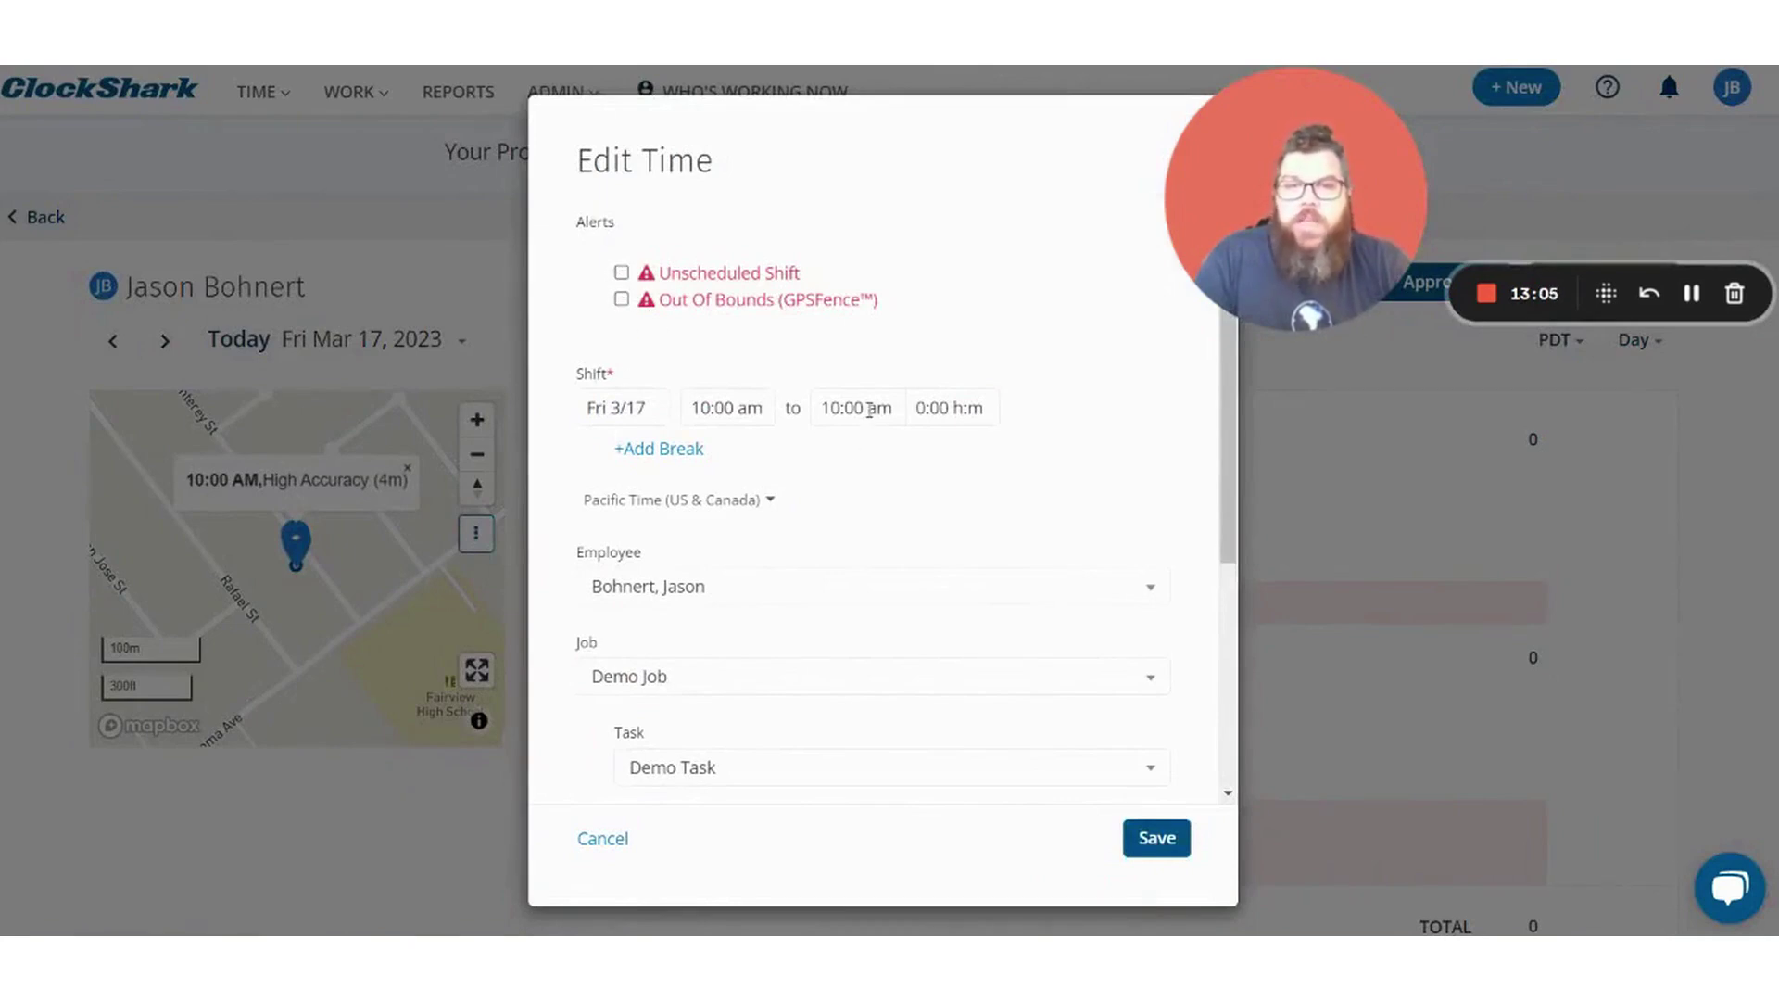
click(732, 411)
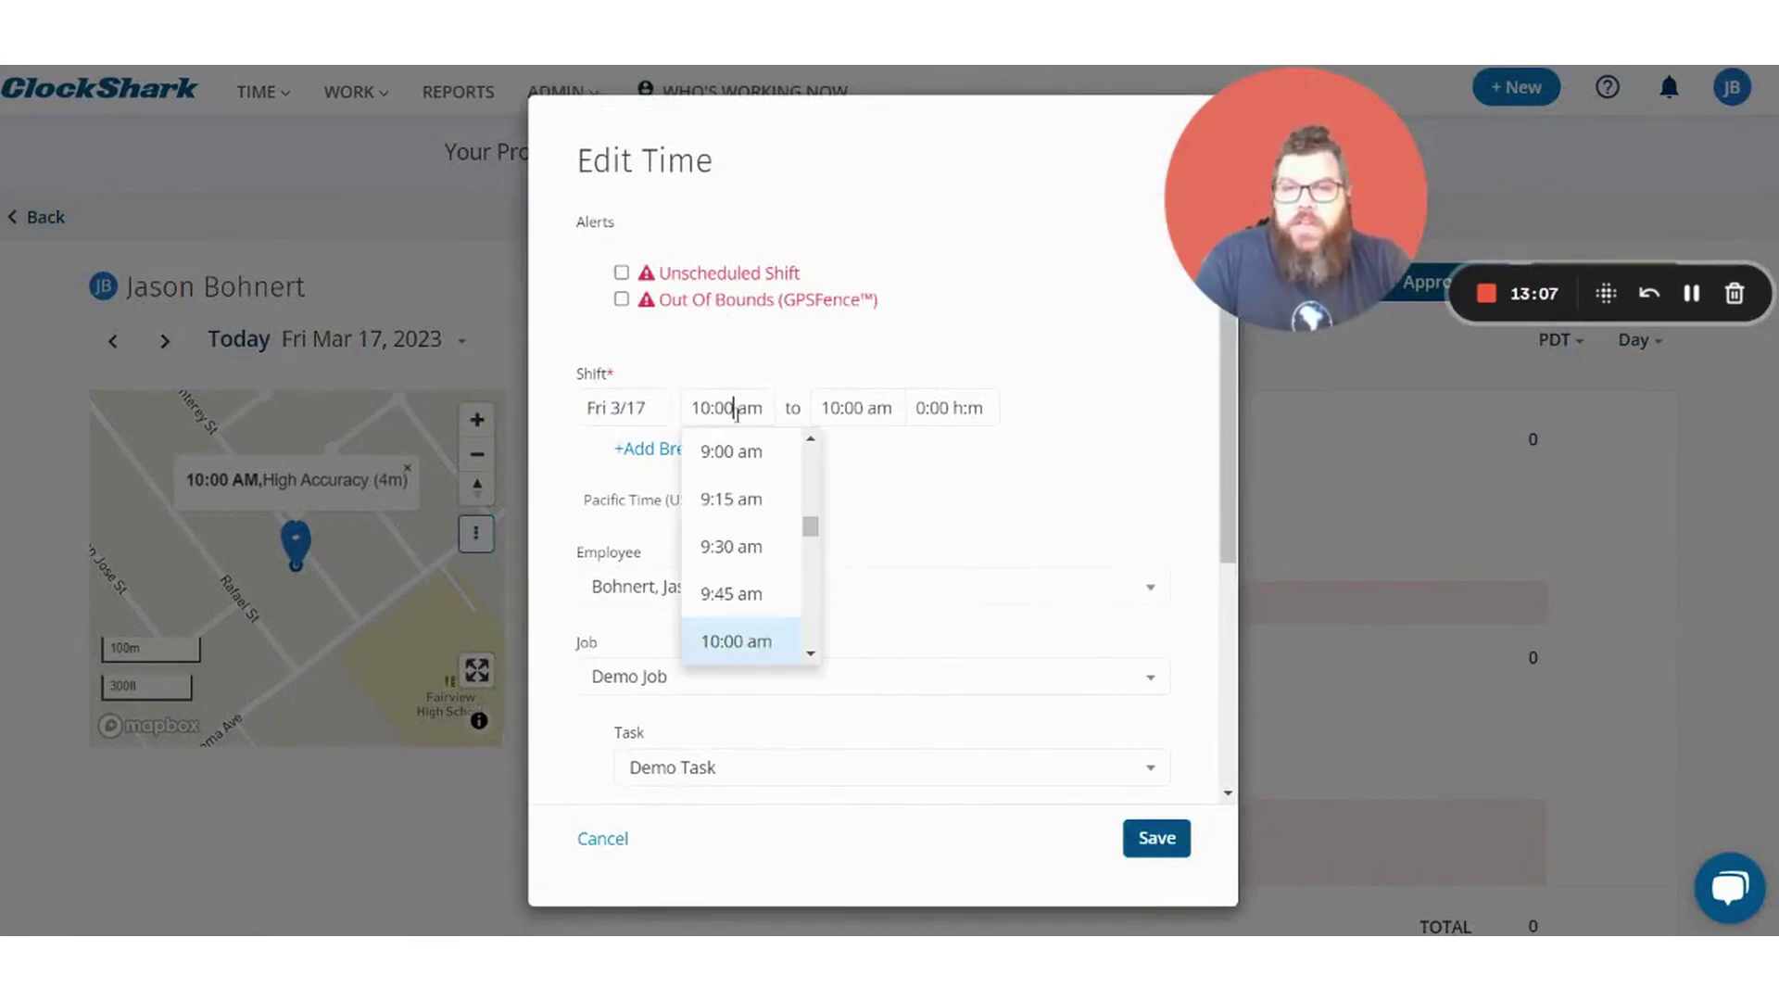
click(746, 550)
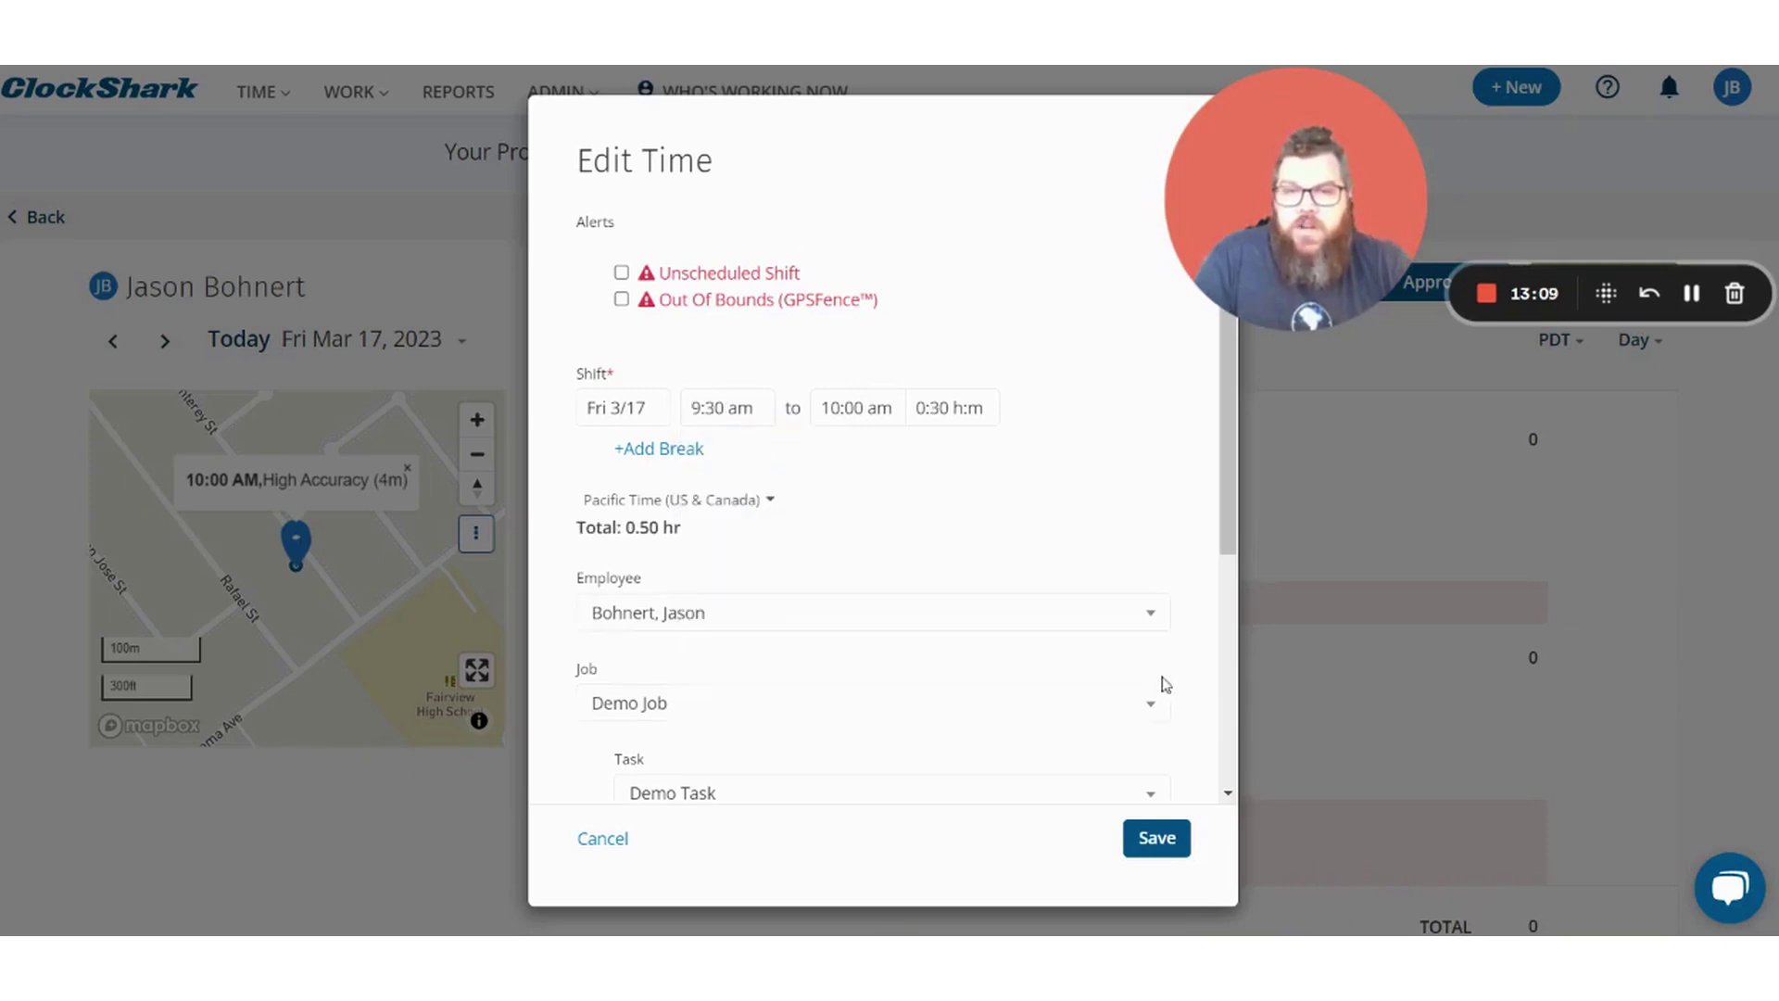
click(1158, 839)
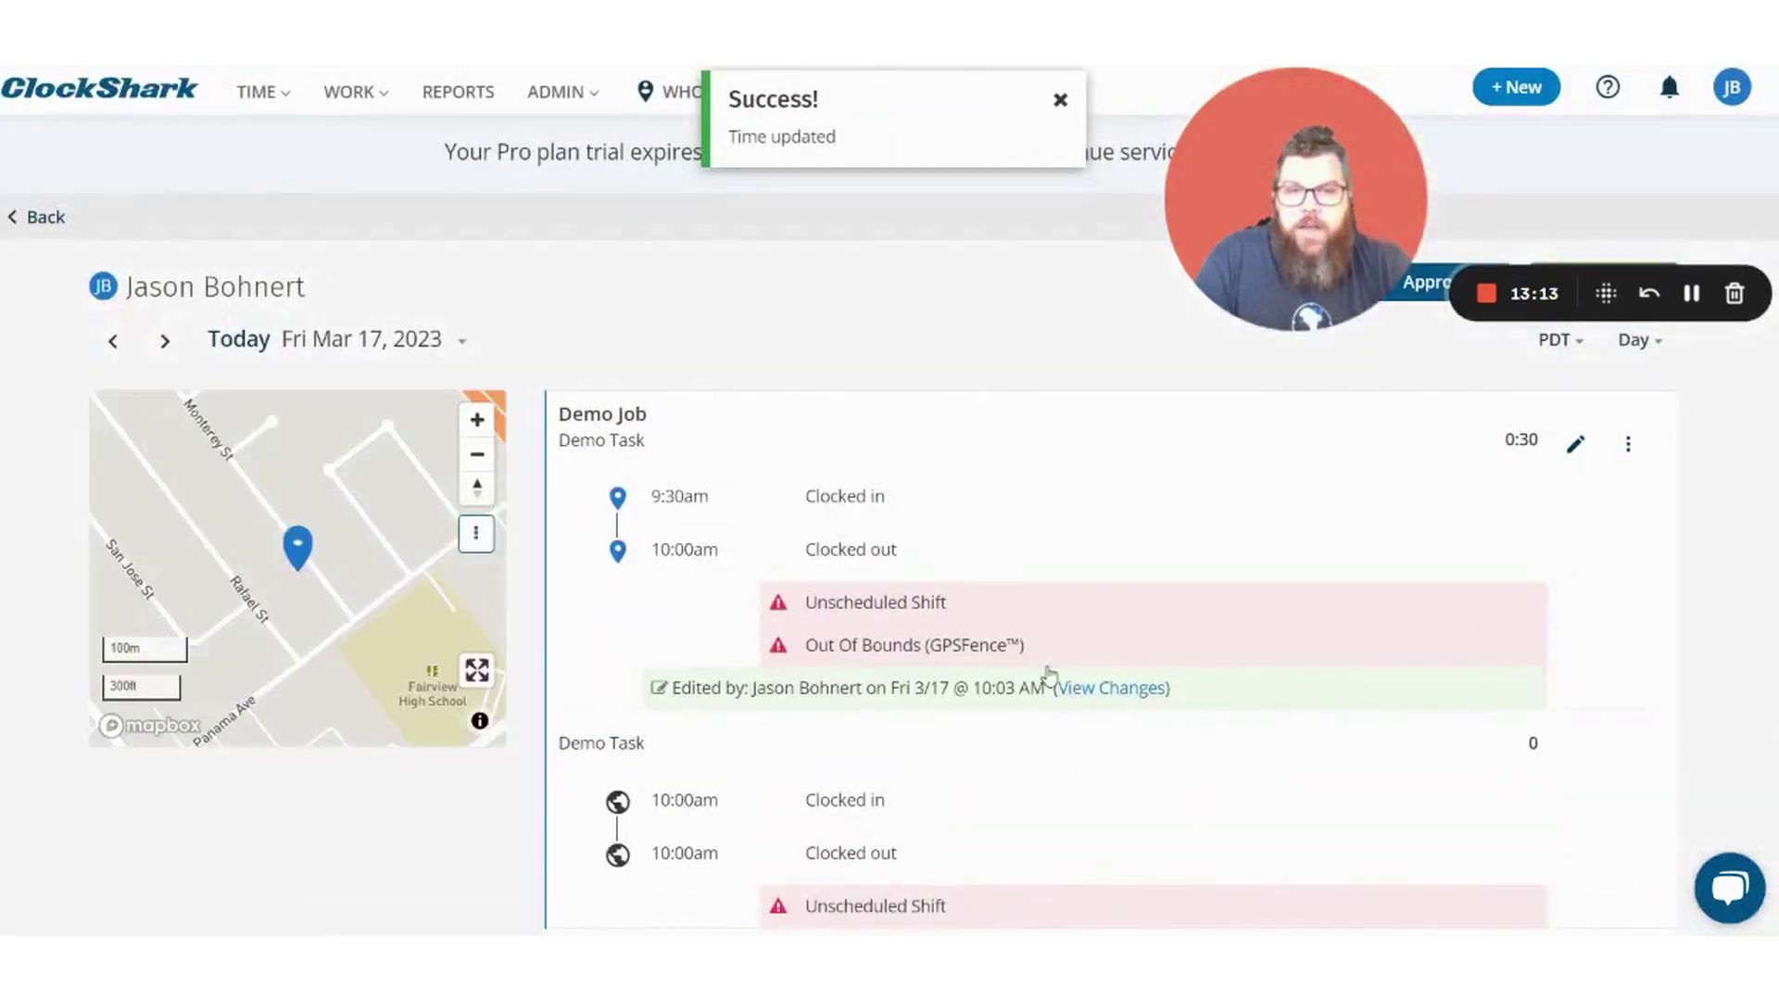
Step: Approve the Fri Mar 17 day with the check beside TOTAL, then unapprove it
scroll(1215, 735, down, 3)
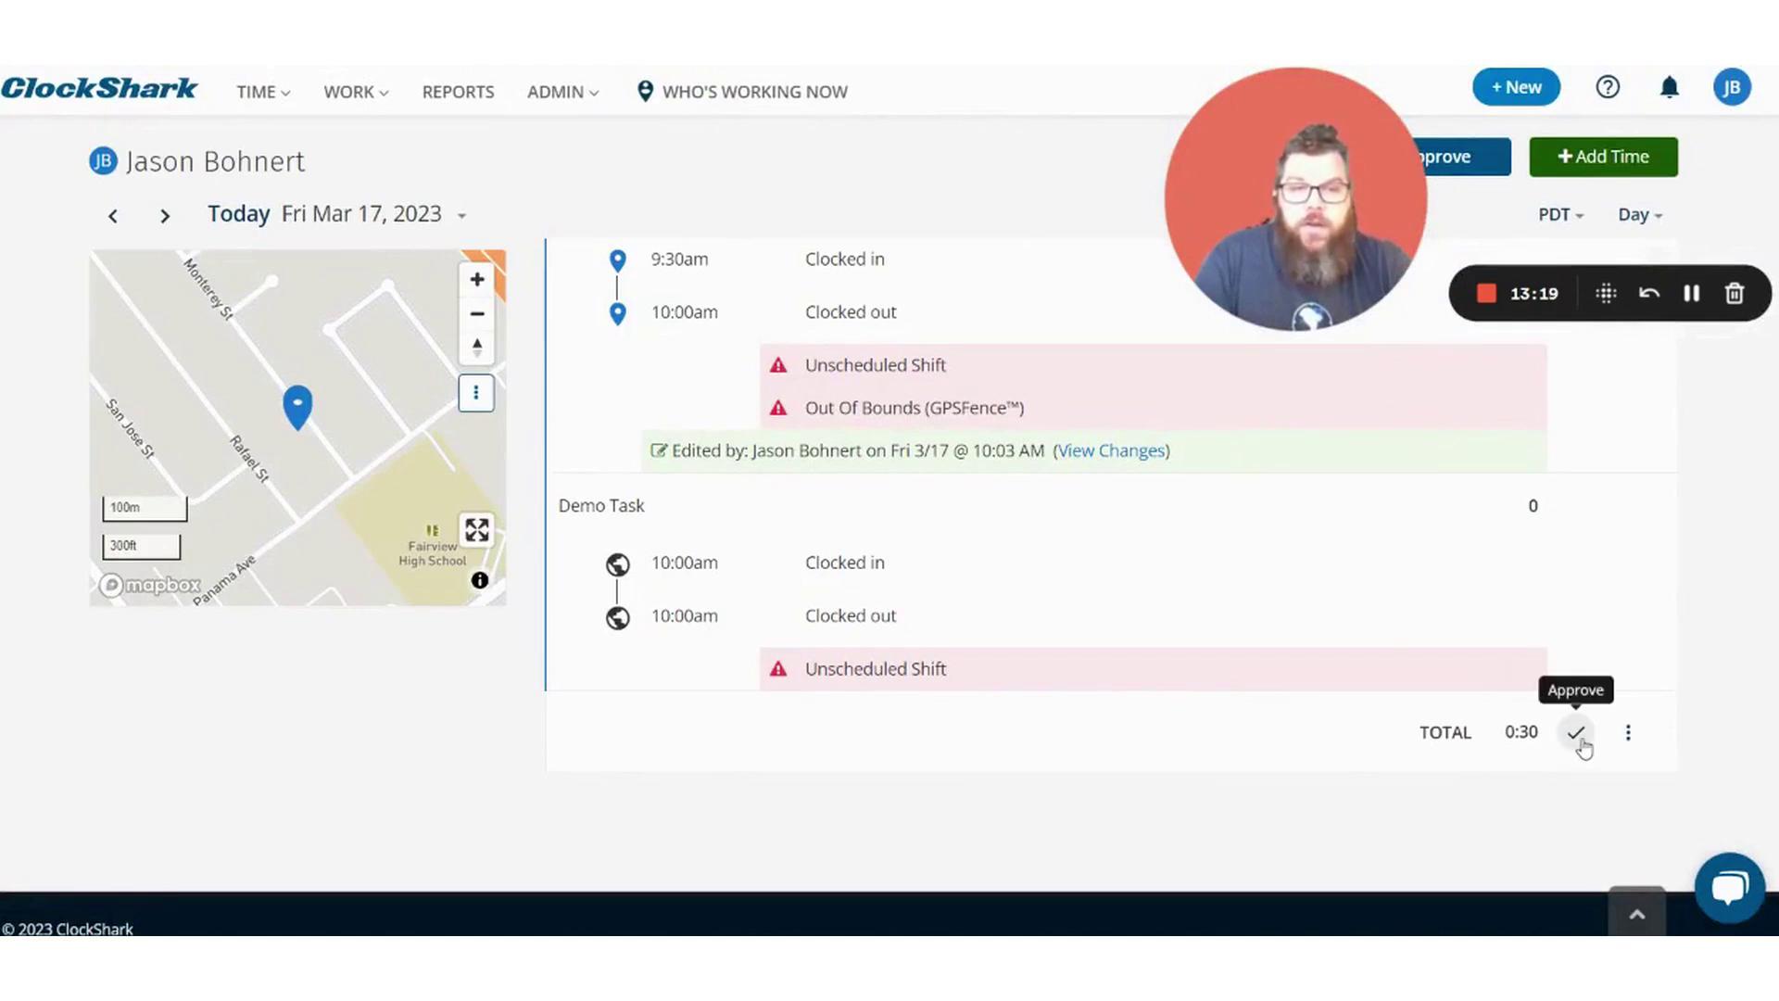
click(1578, 734)
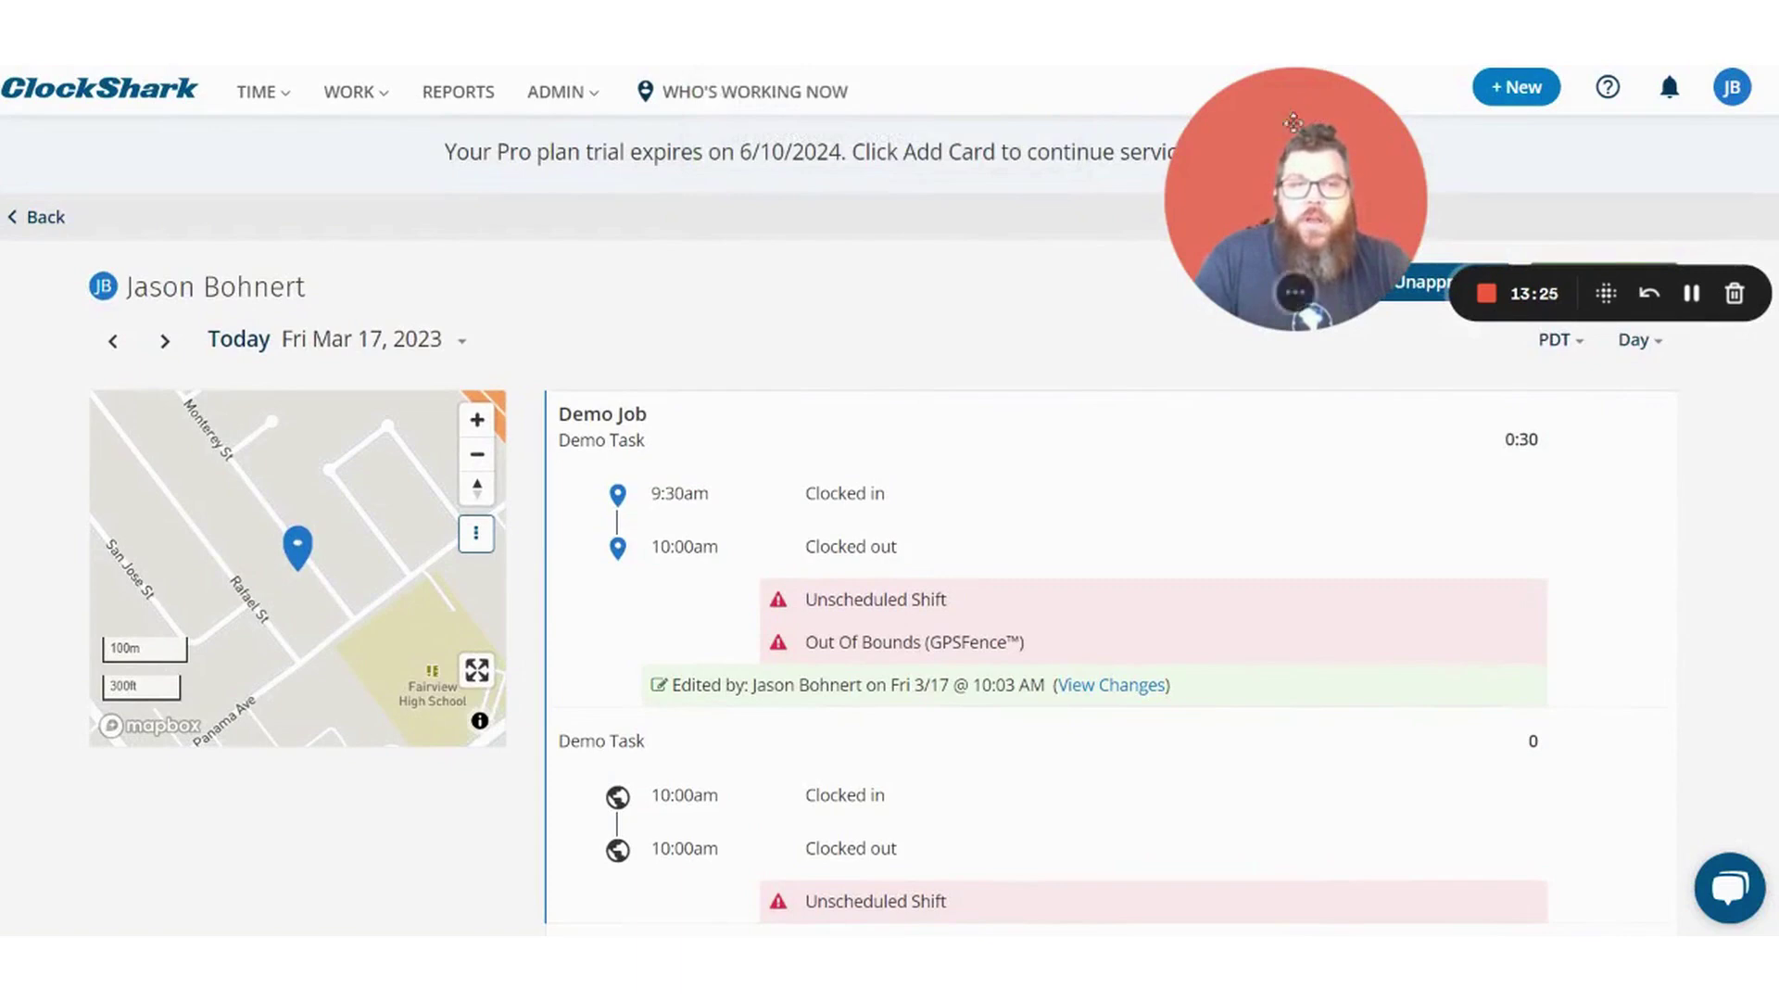
drag(1284, 164, 179, 762)
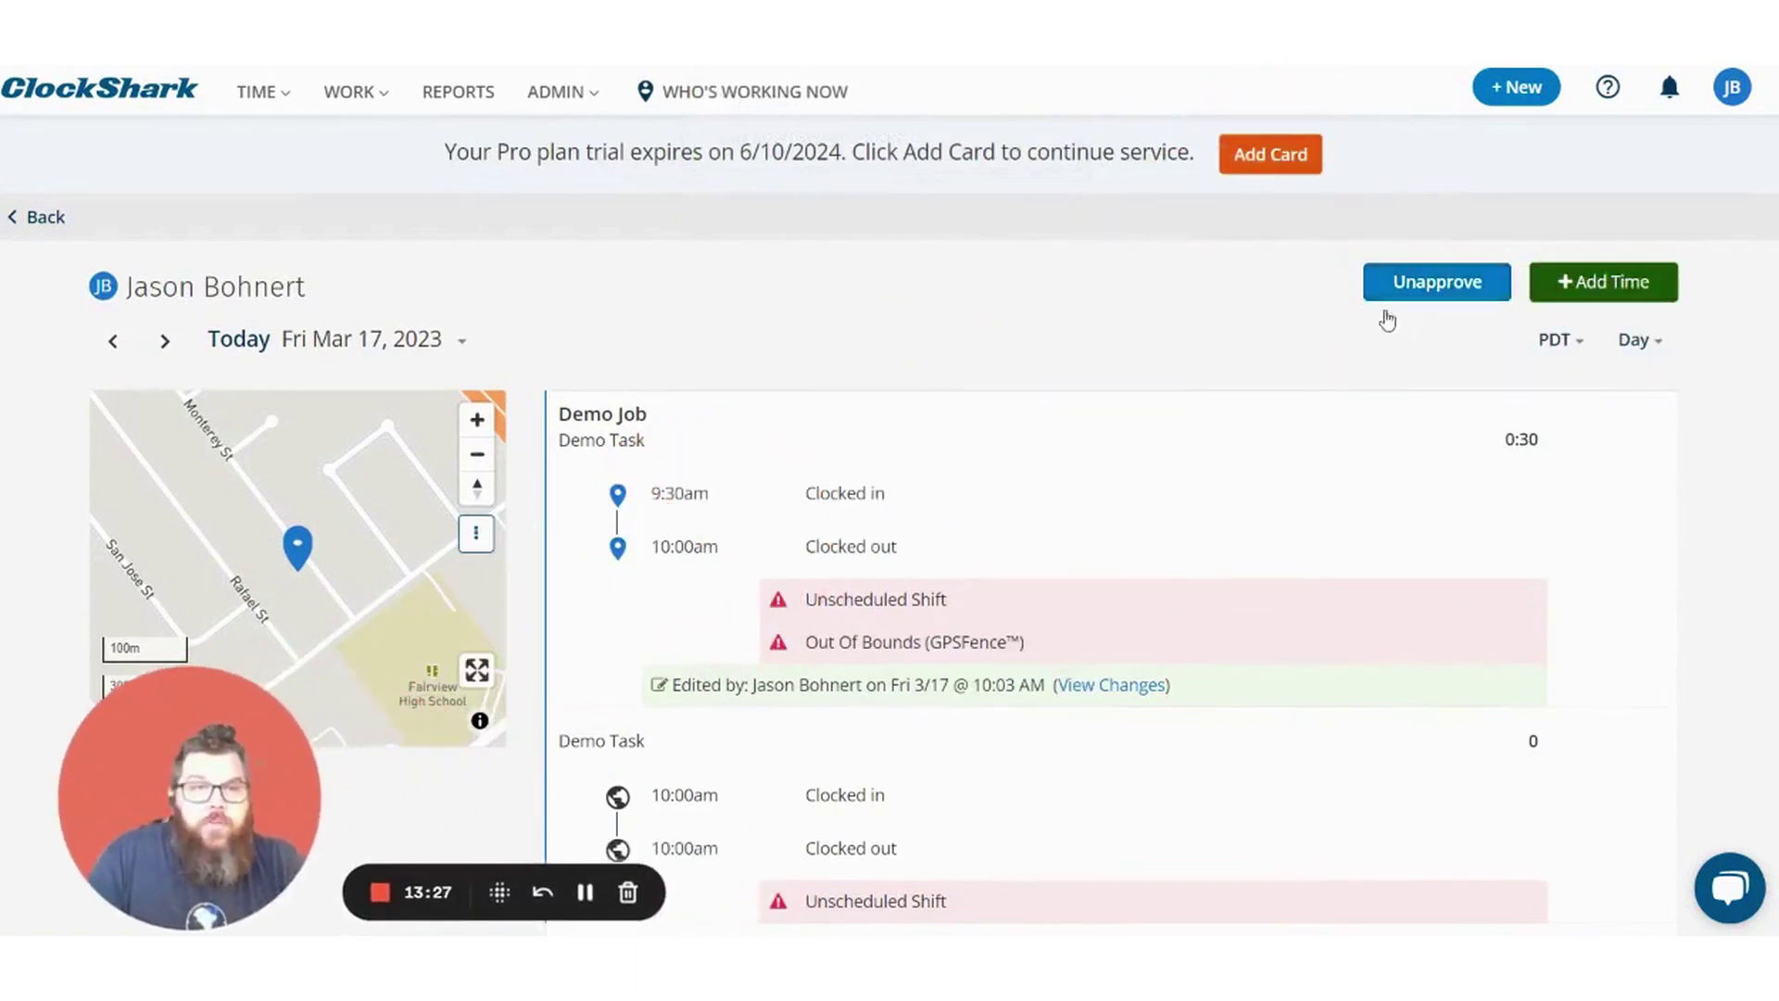
click(1434, 287)
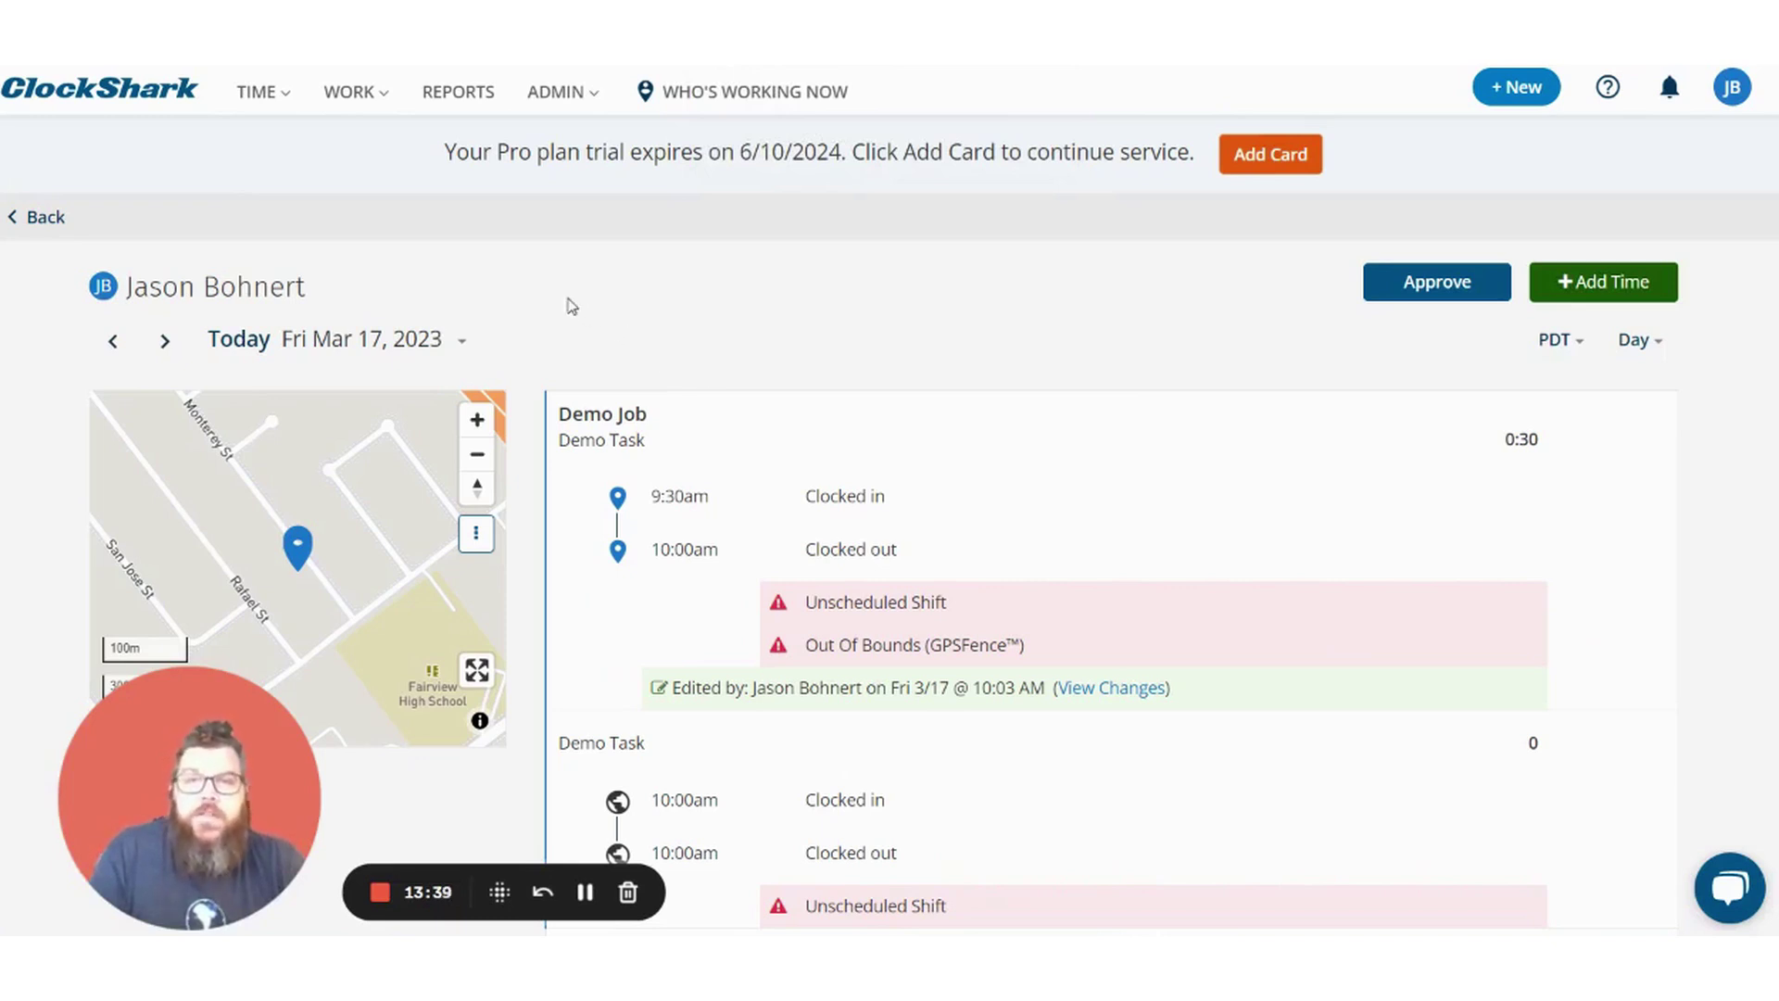
Step: Browse the Reports list and choose Details under the Job group
click(489, 102)
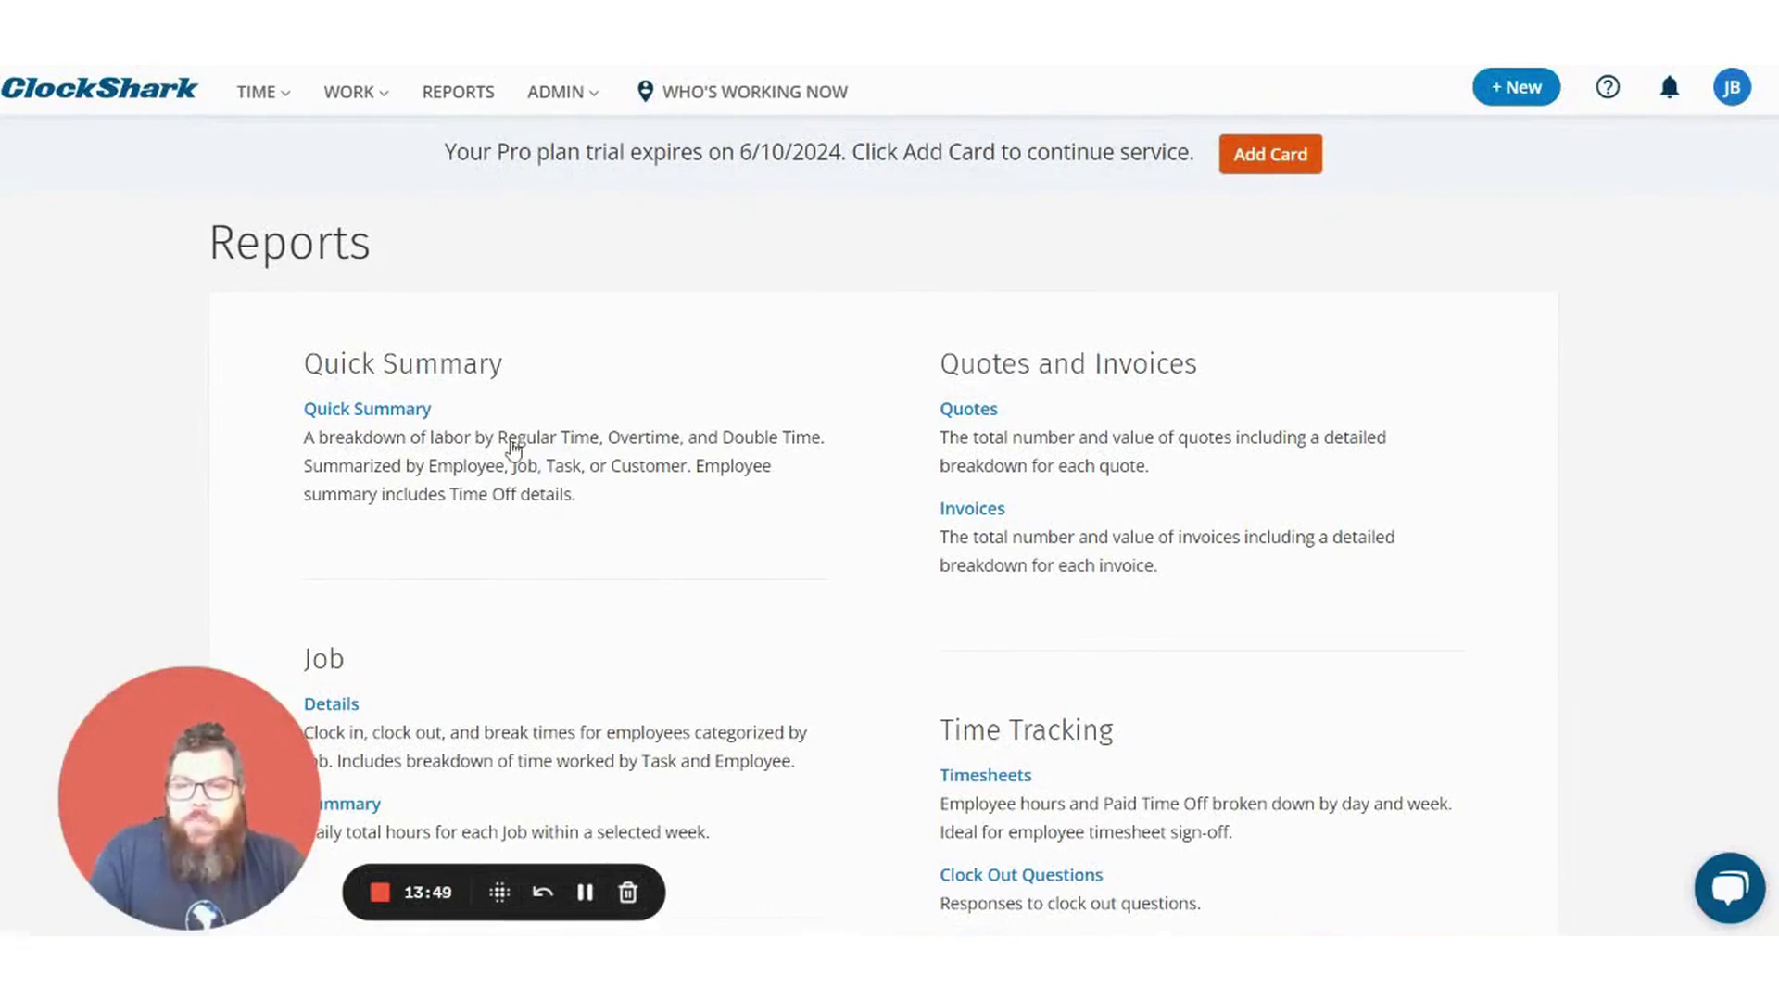
scroll(496, 442, down, 3)
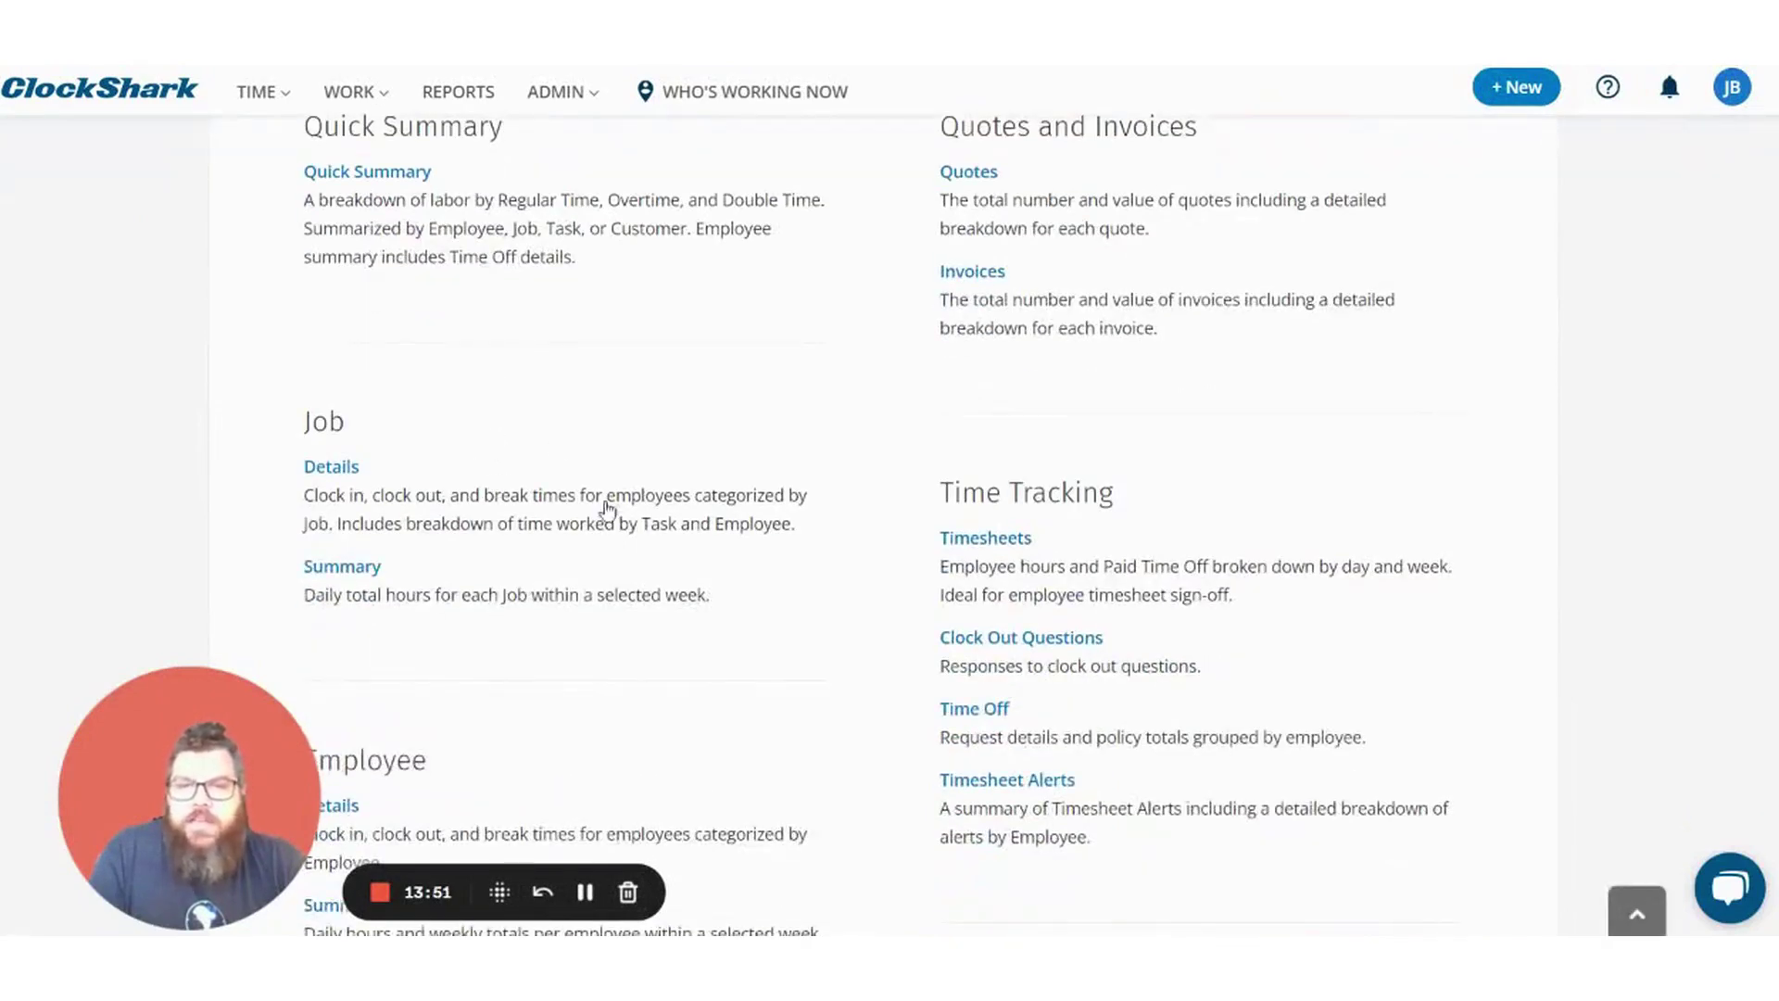
scroll(829, 533, down, 5)
scroll(831, 530, down, 2)
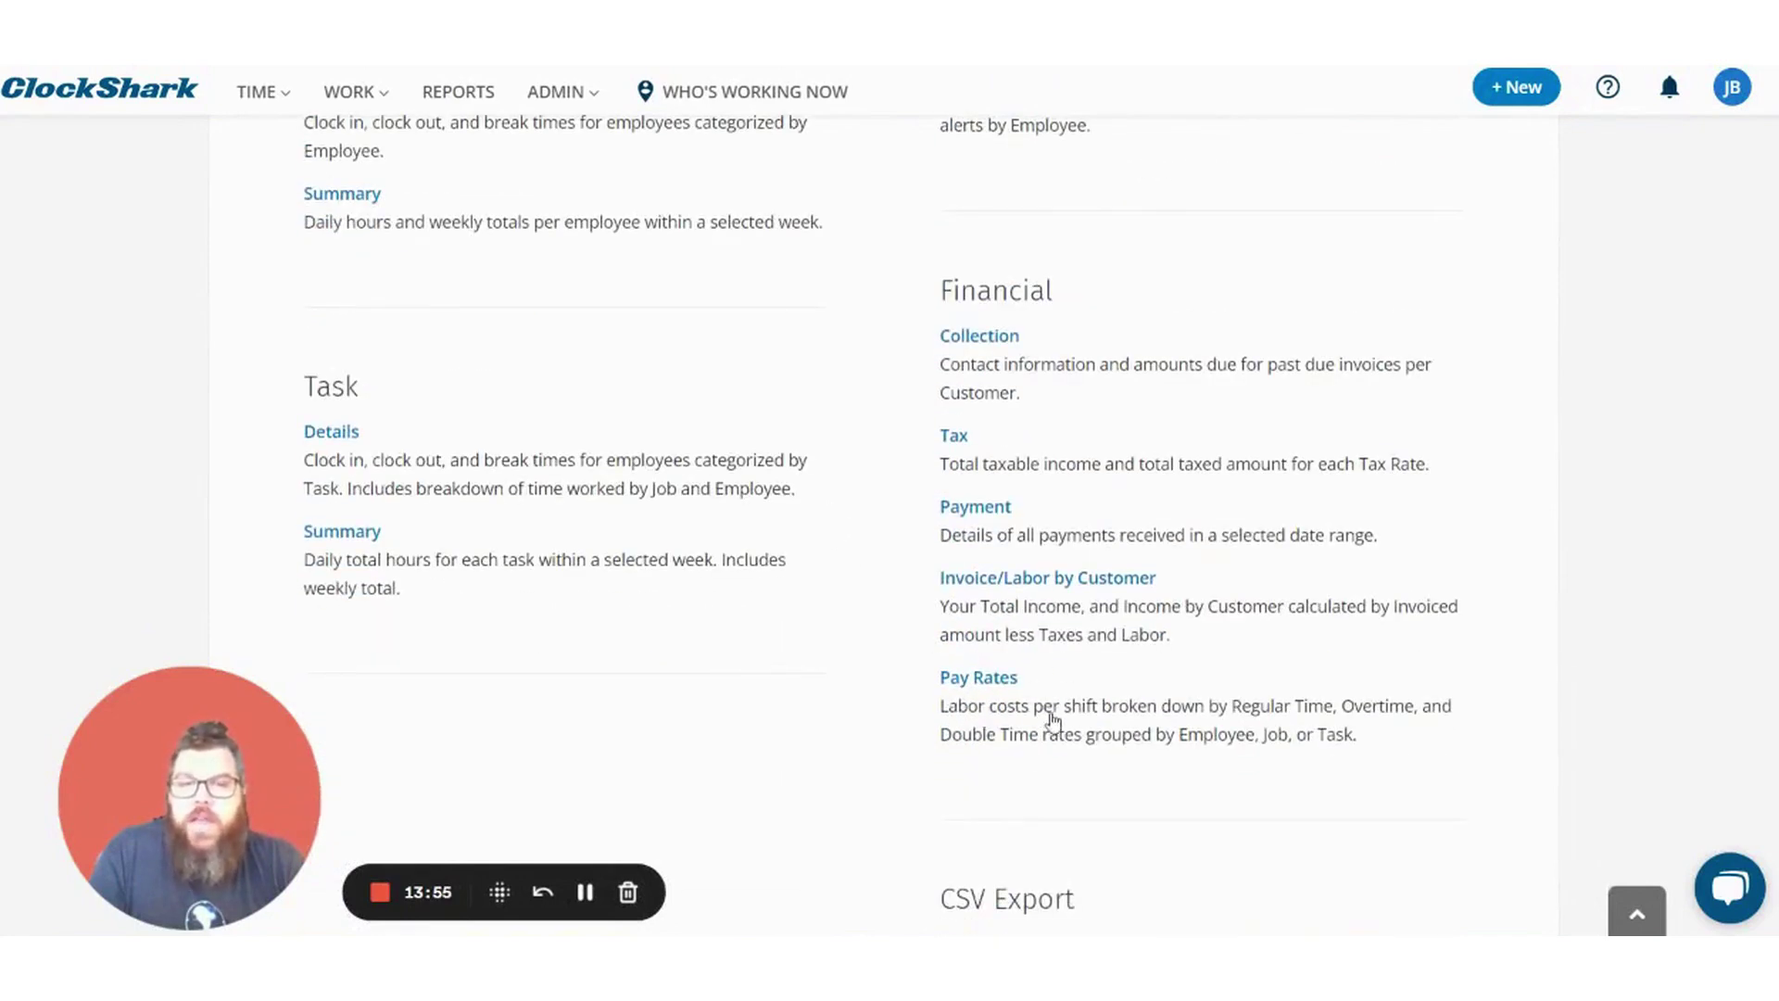
scroll(822, 641, up, 4)
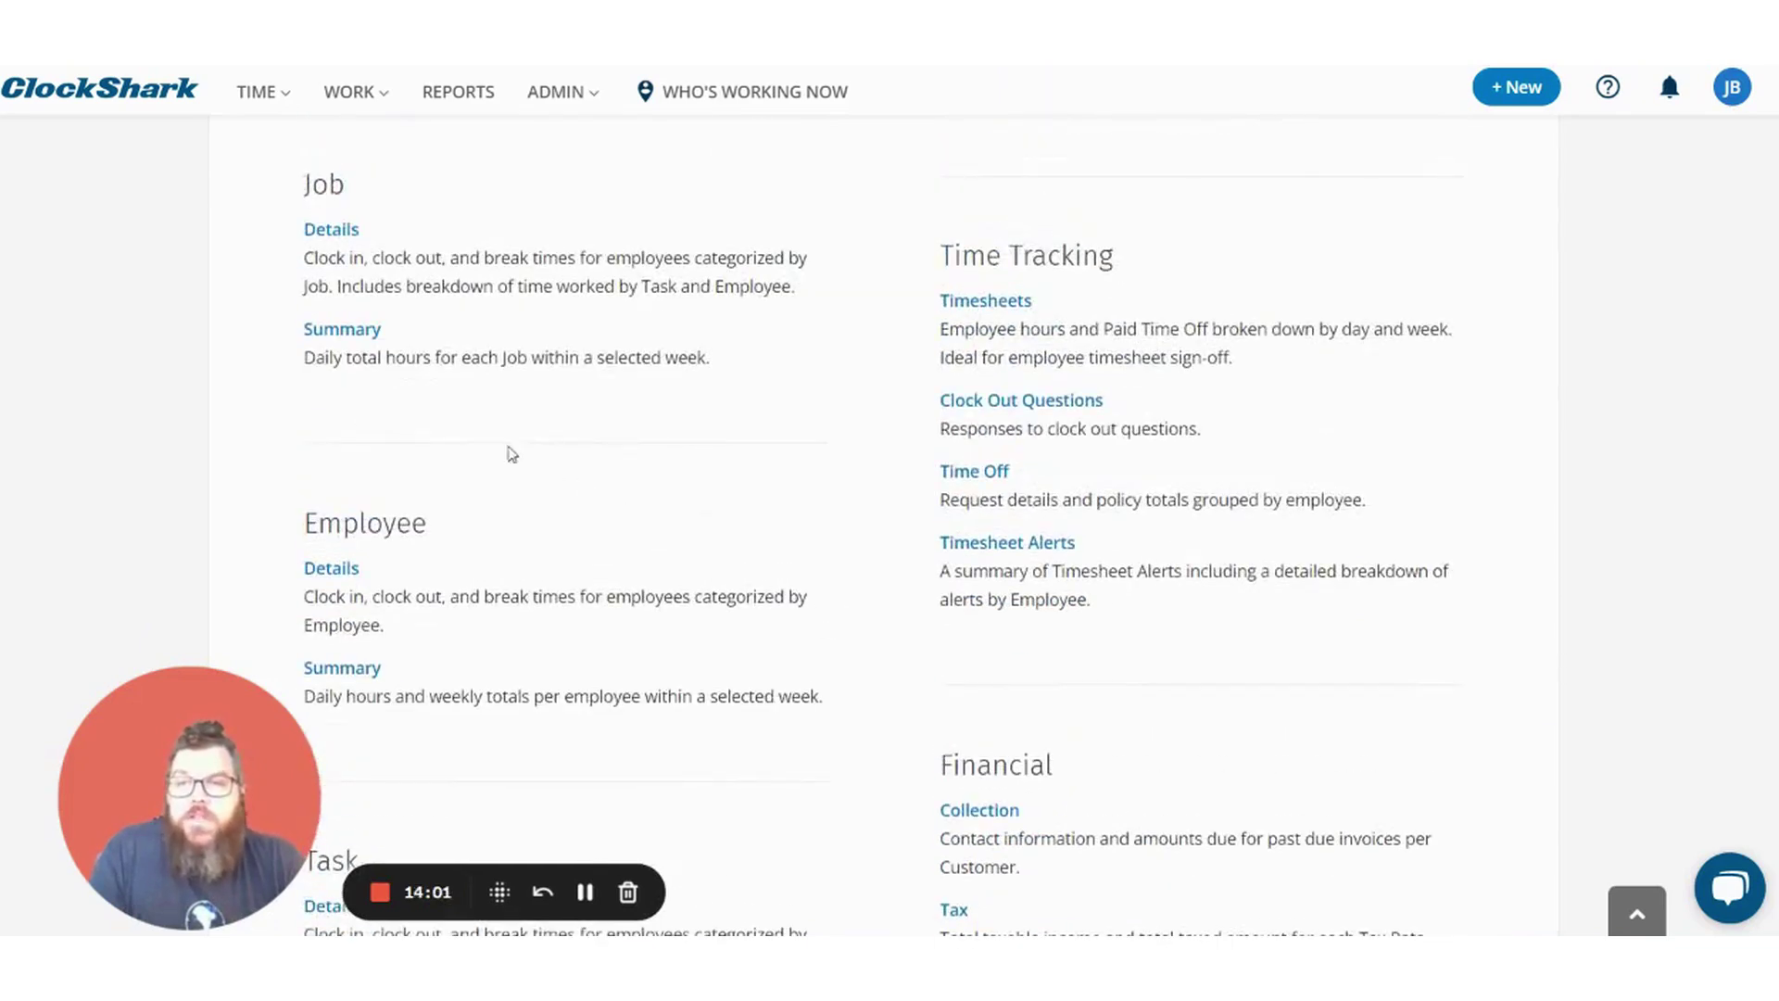
click(342, 231)
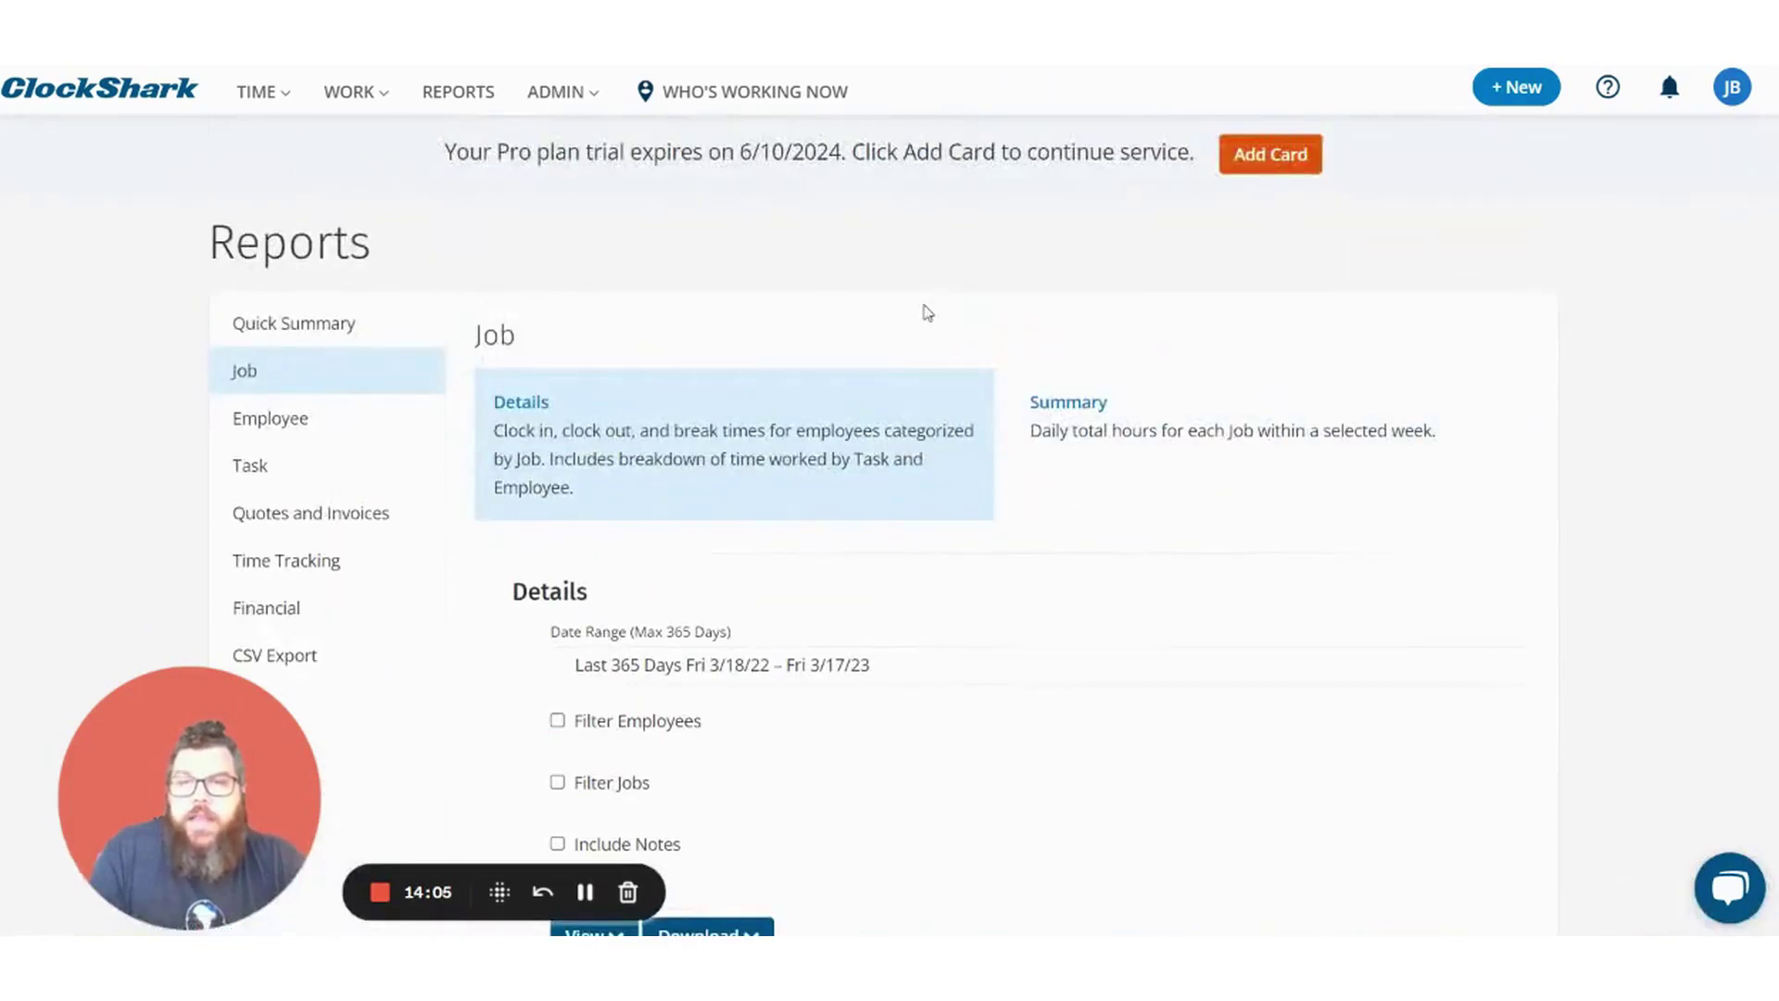
Step: Set the report's Date Range to This Pay Period (3/13/23–3/19/23)
scroll(803, 619, down, 3)
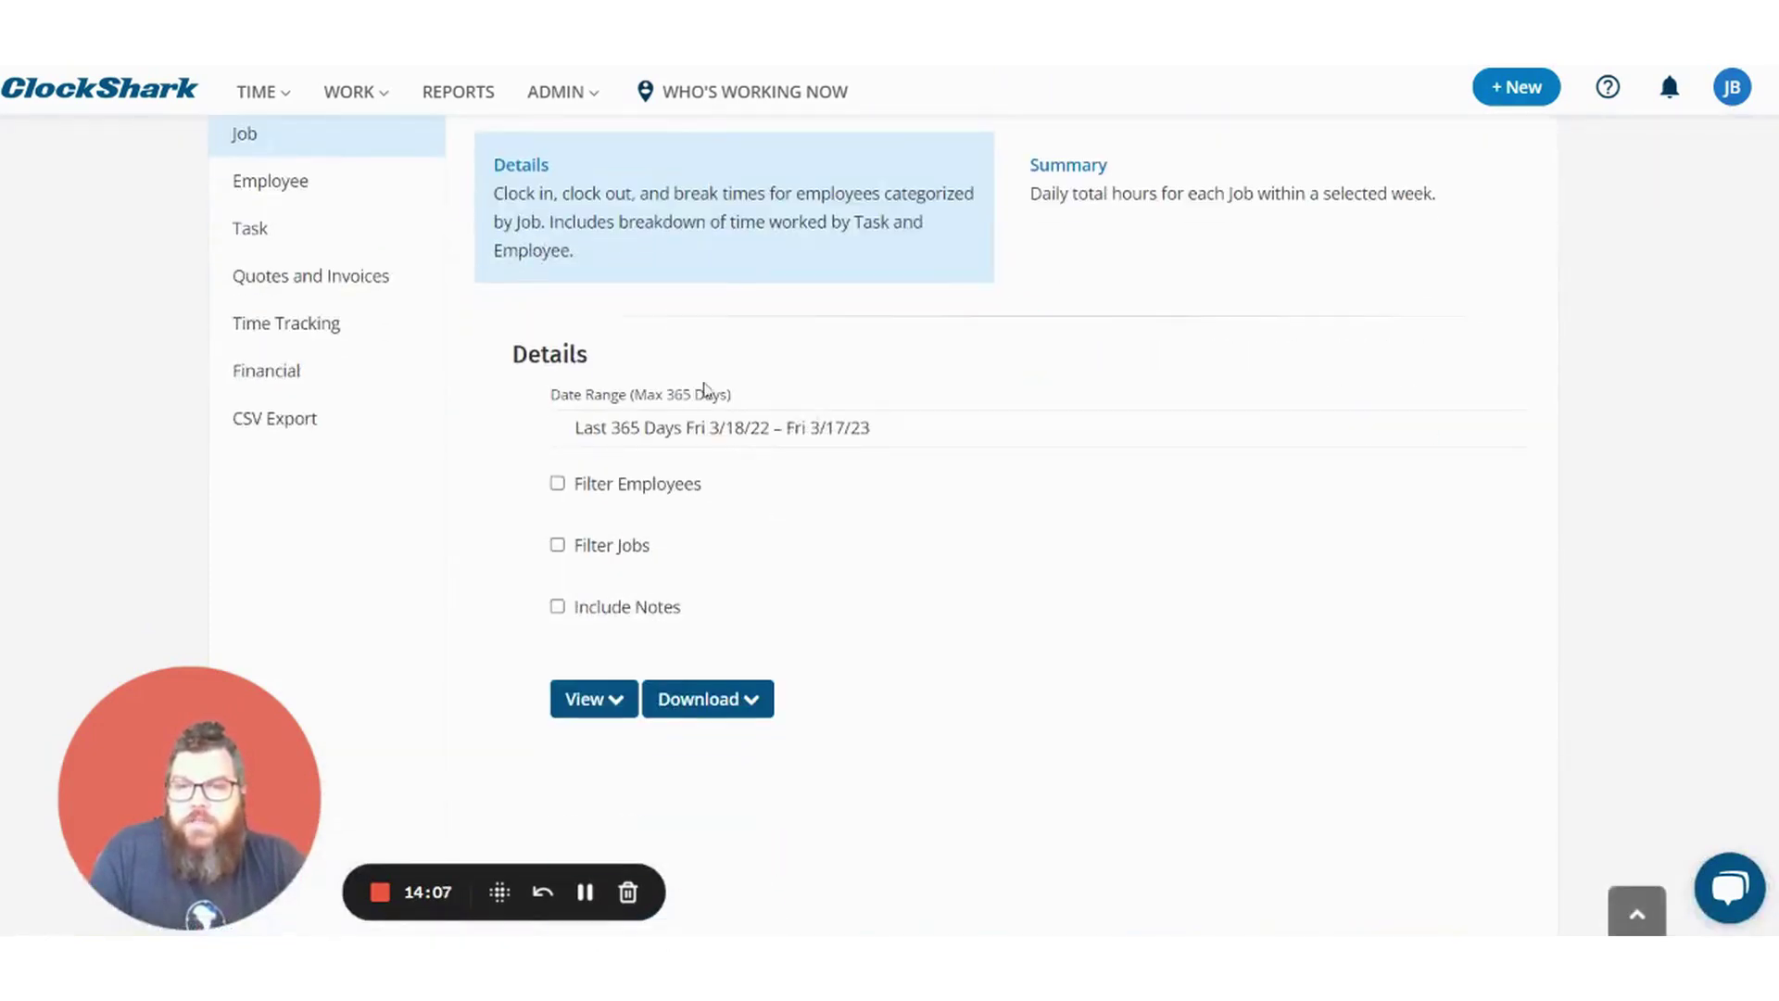
click(768, 437)
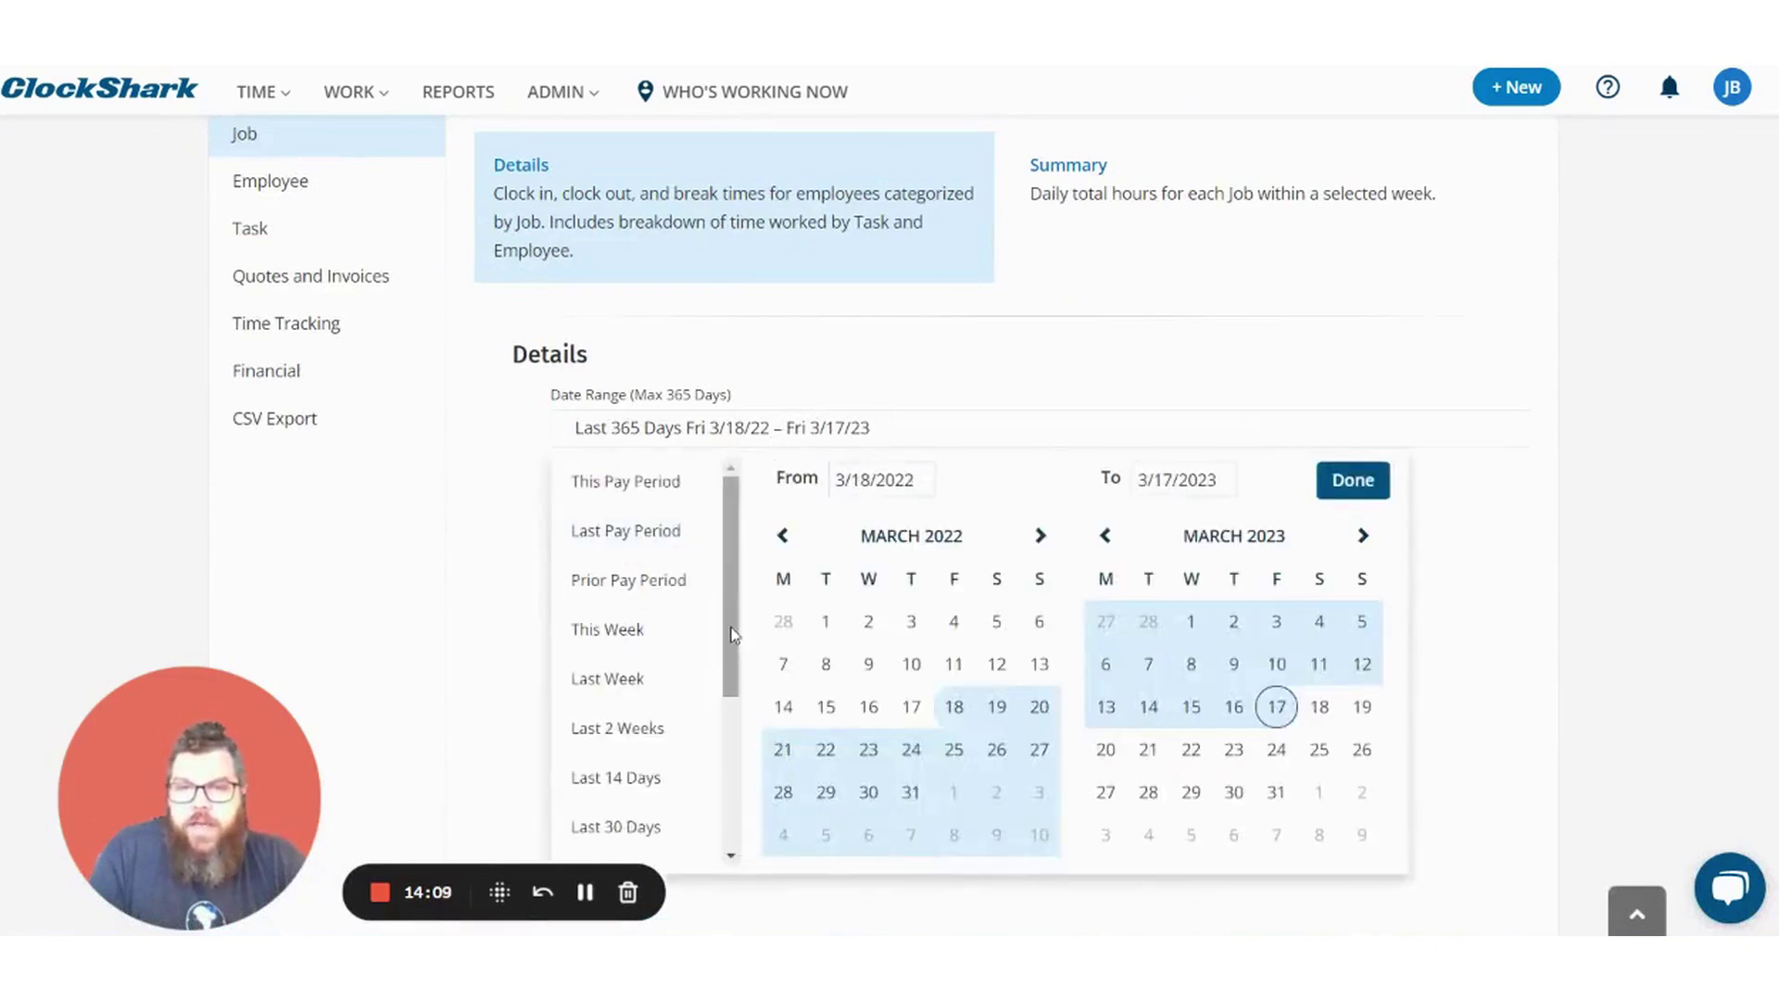
click(664, 631)
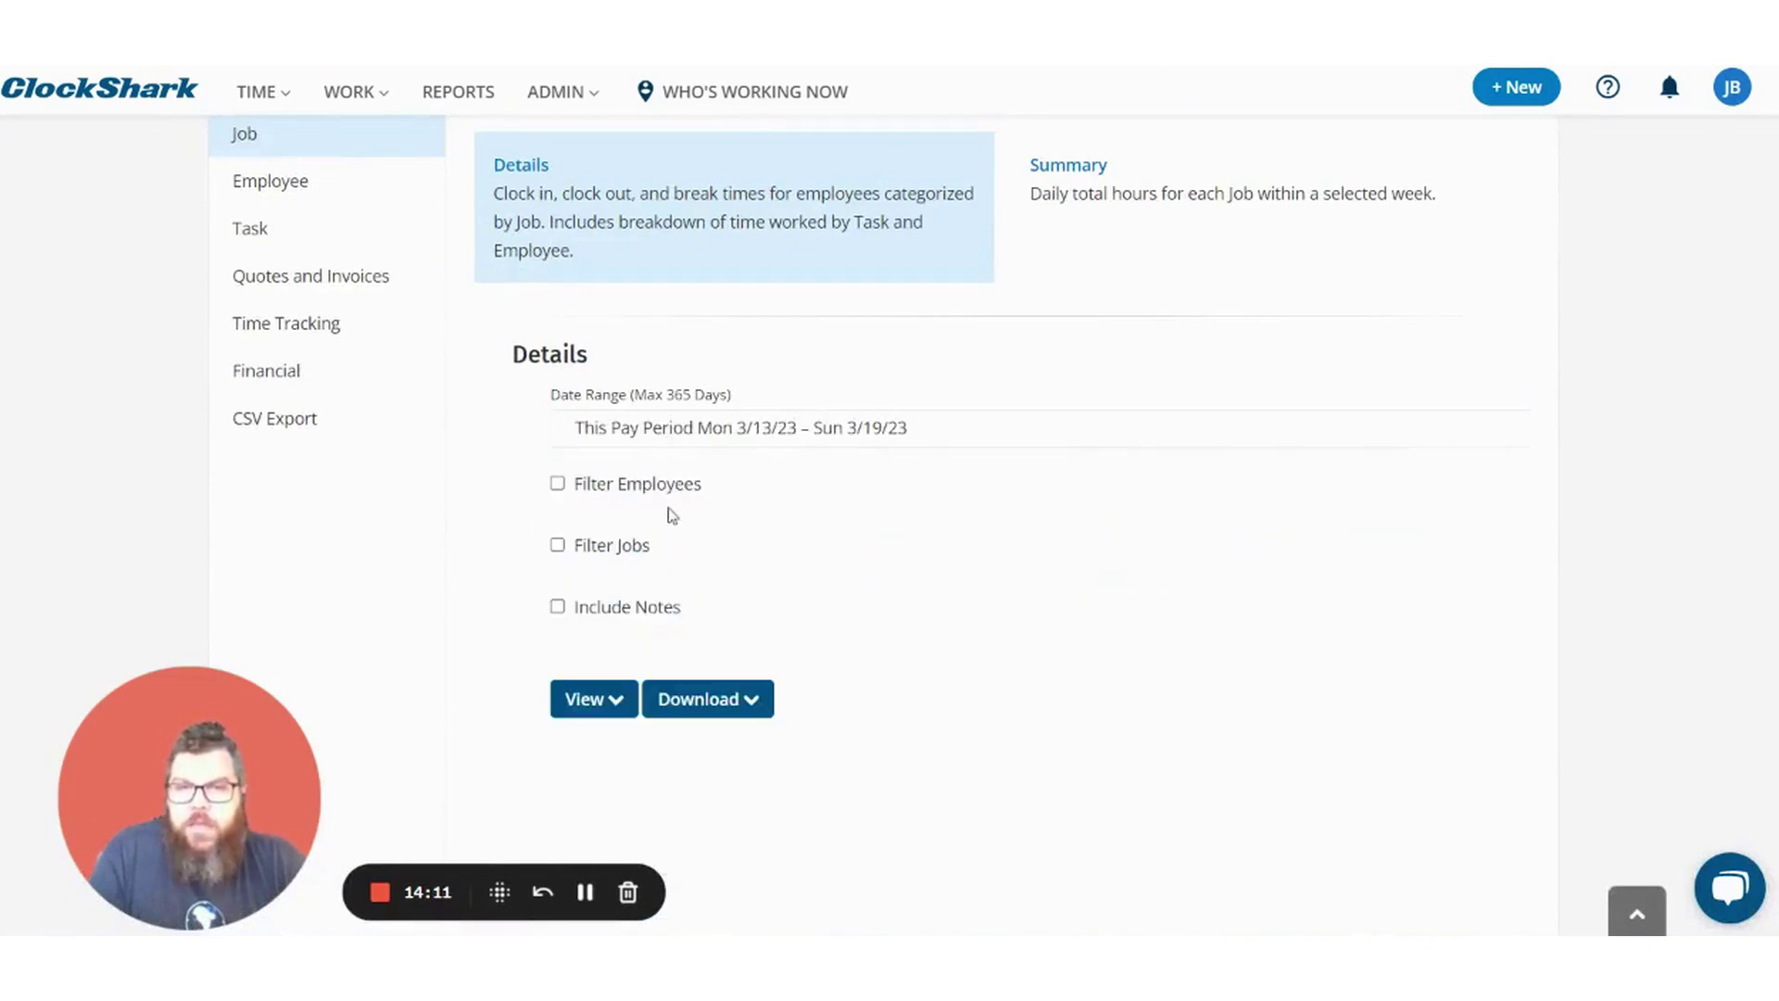
Step: Try employee and Demo Job filters, then clear both filter checkboxes
click(682, 491)
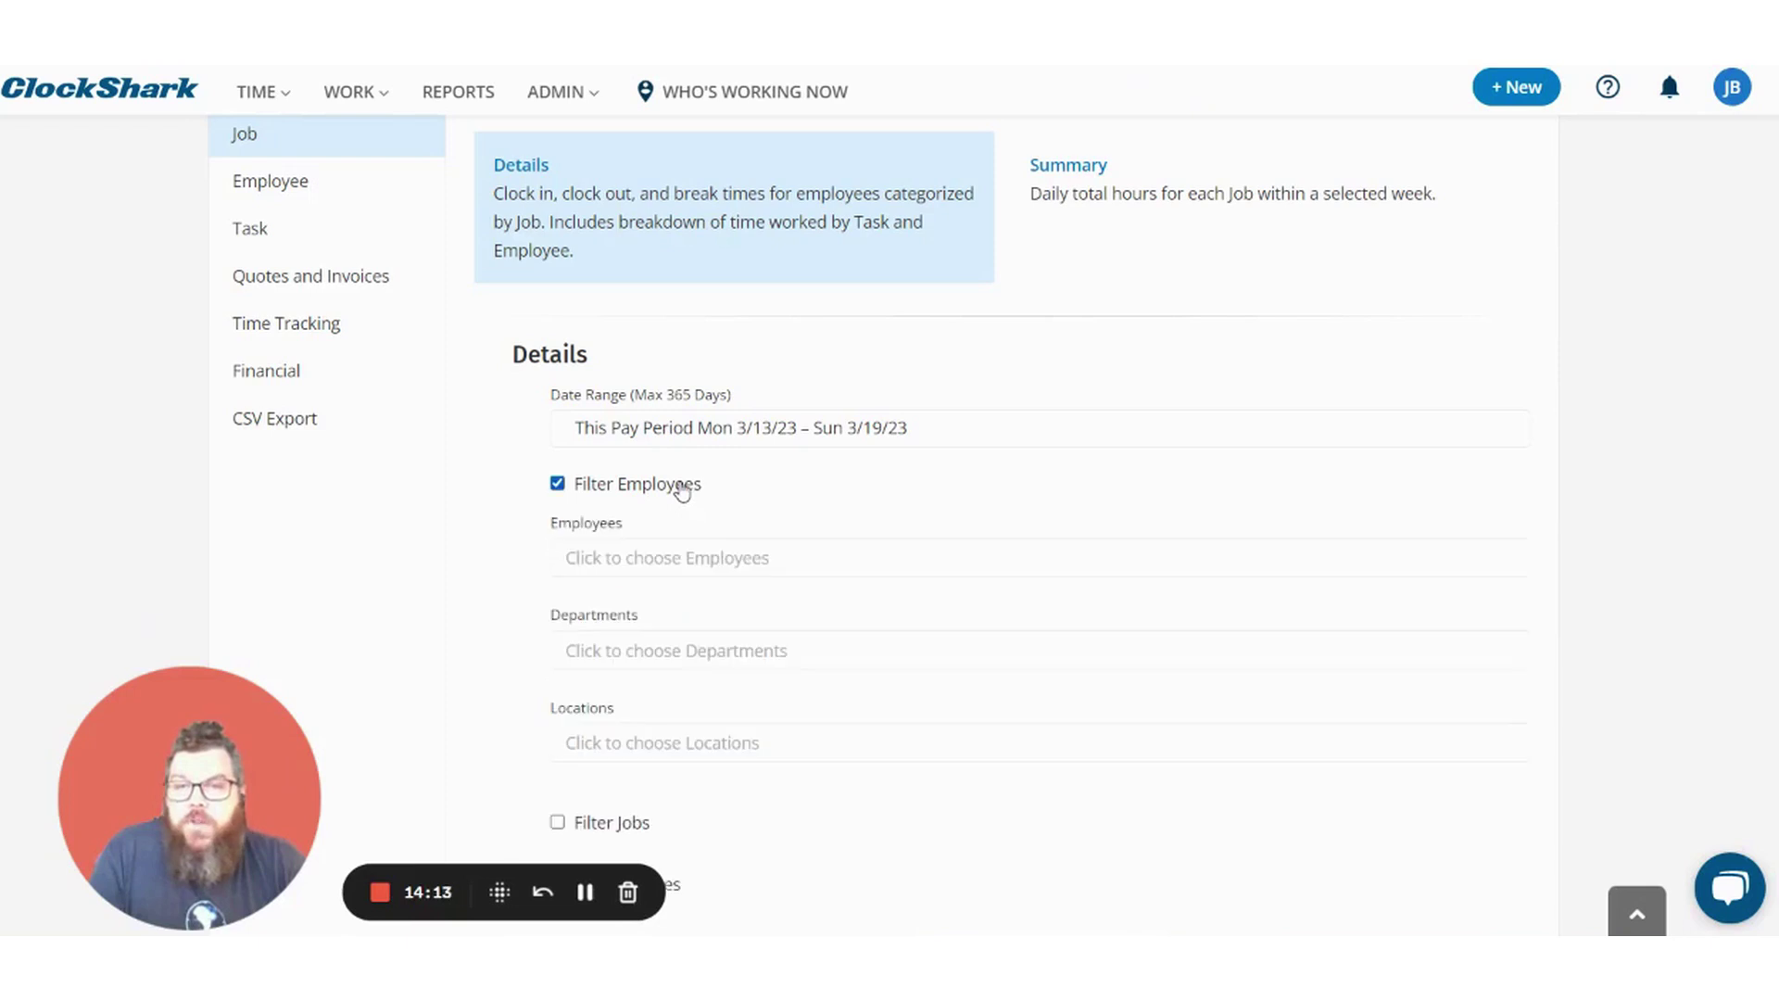
click(710, 554)
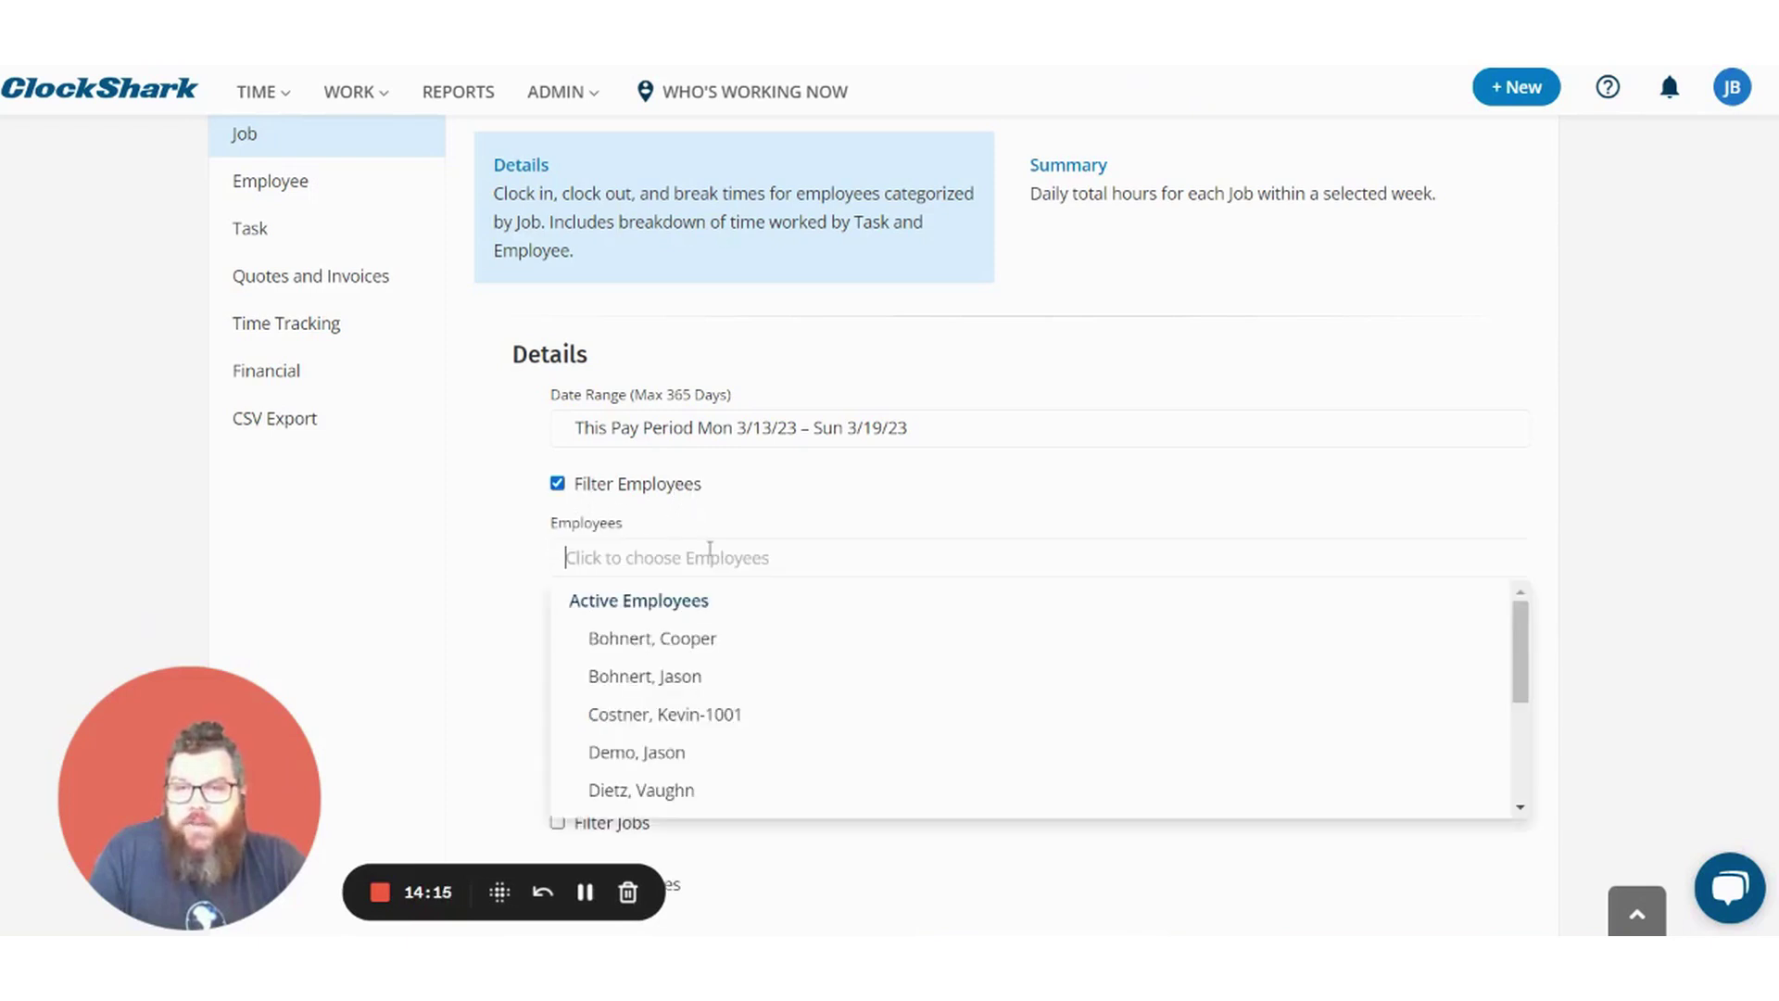
click(557, 484)
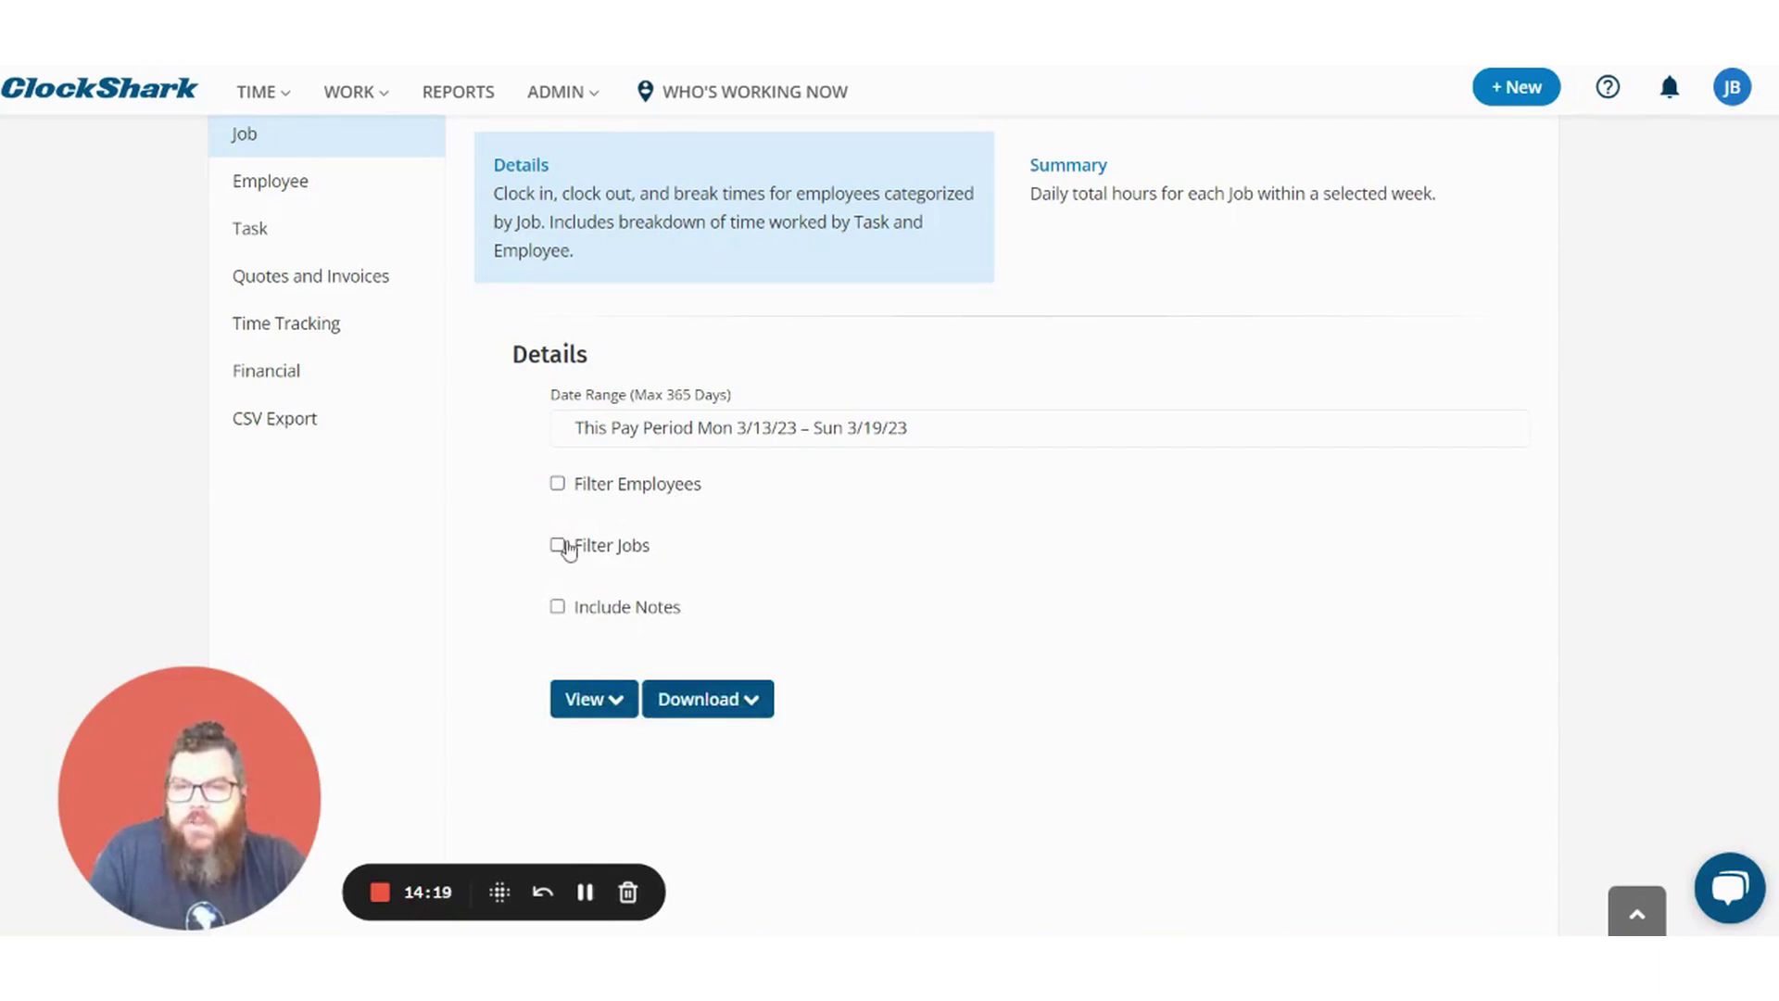
click(558, 545)
click(622, 604)
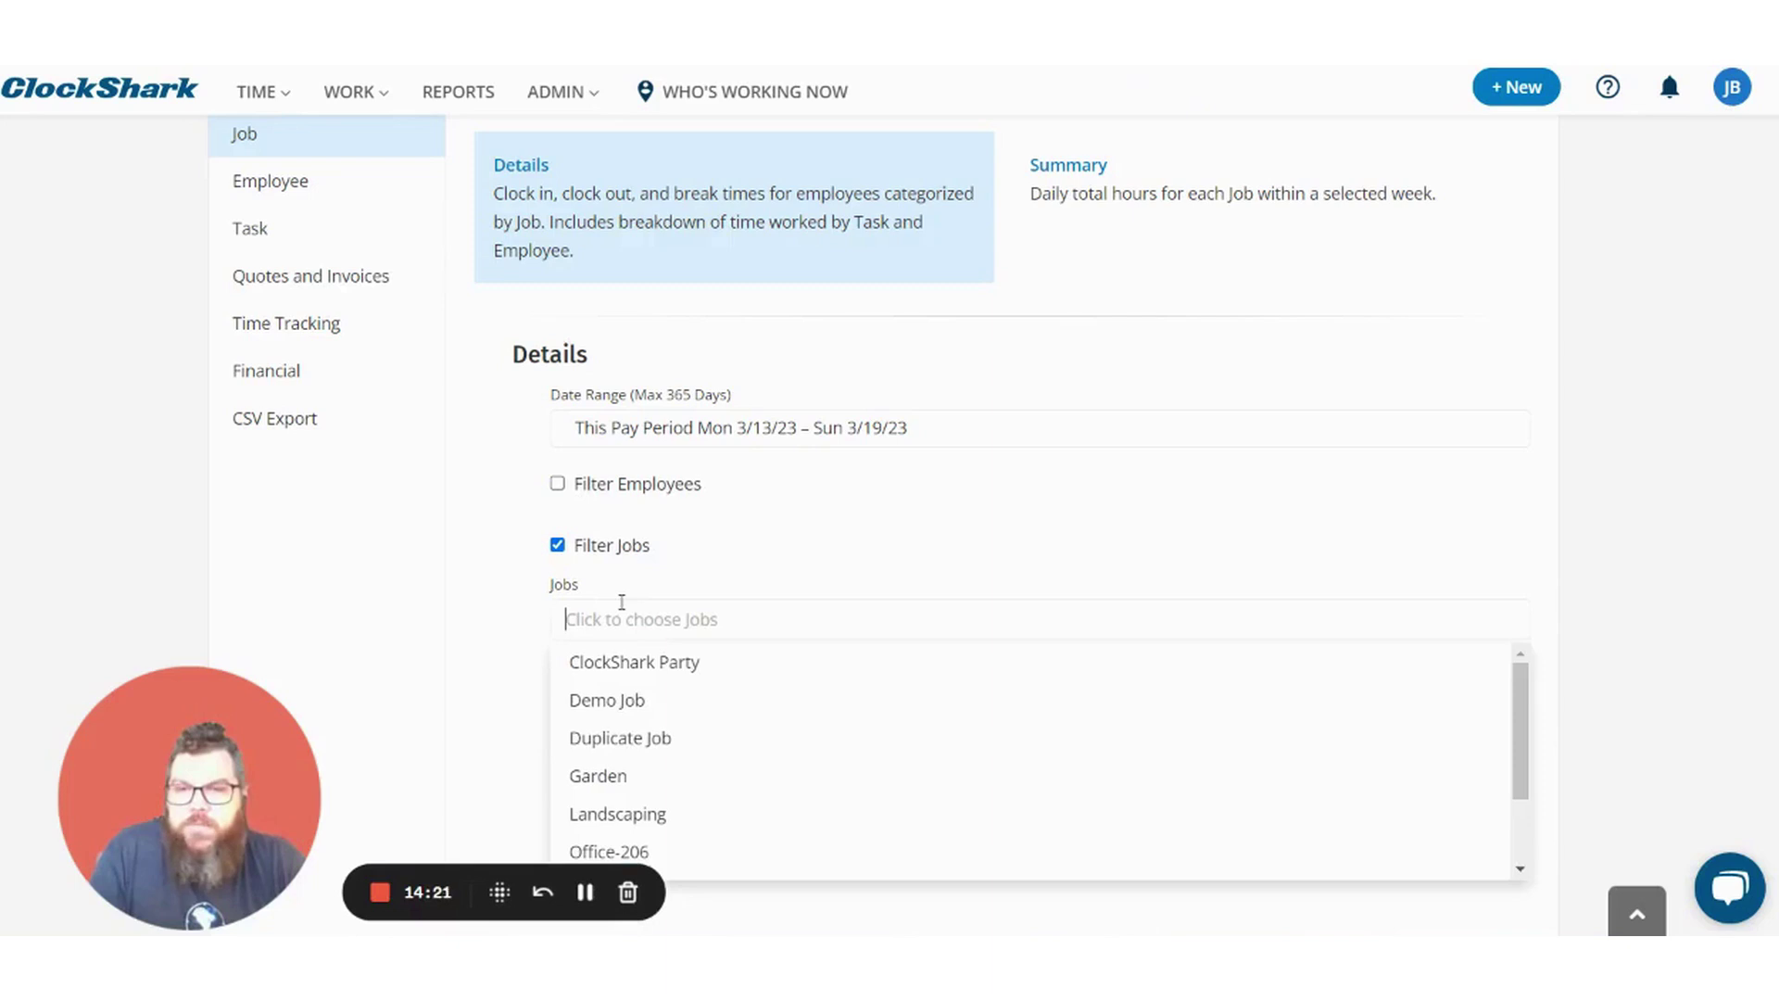
click(669, 702)
click(511, 594)
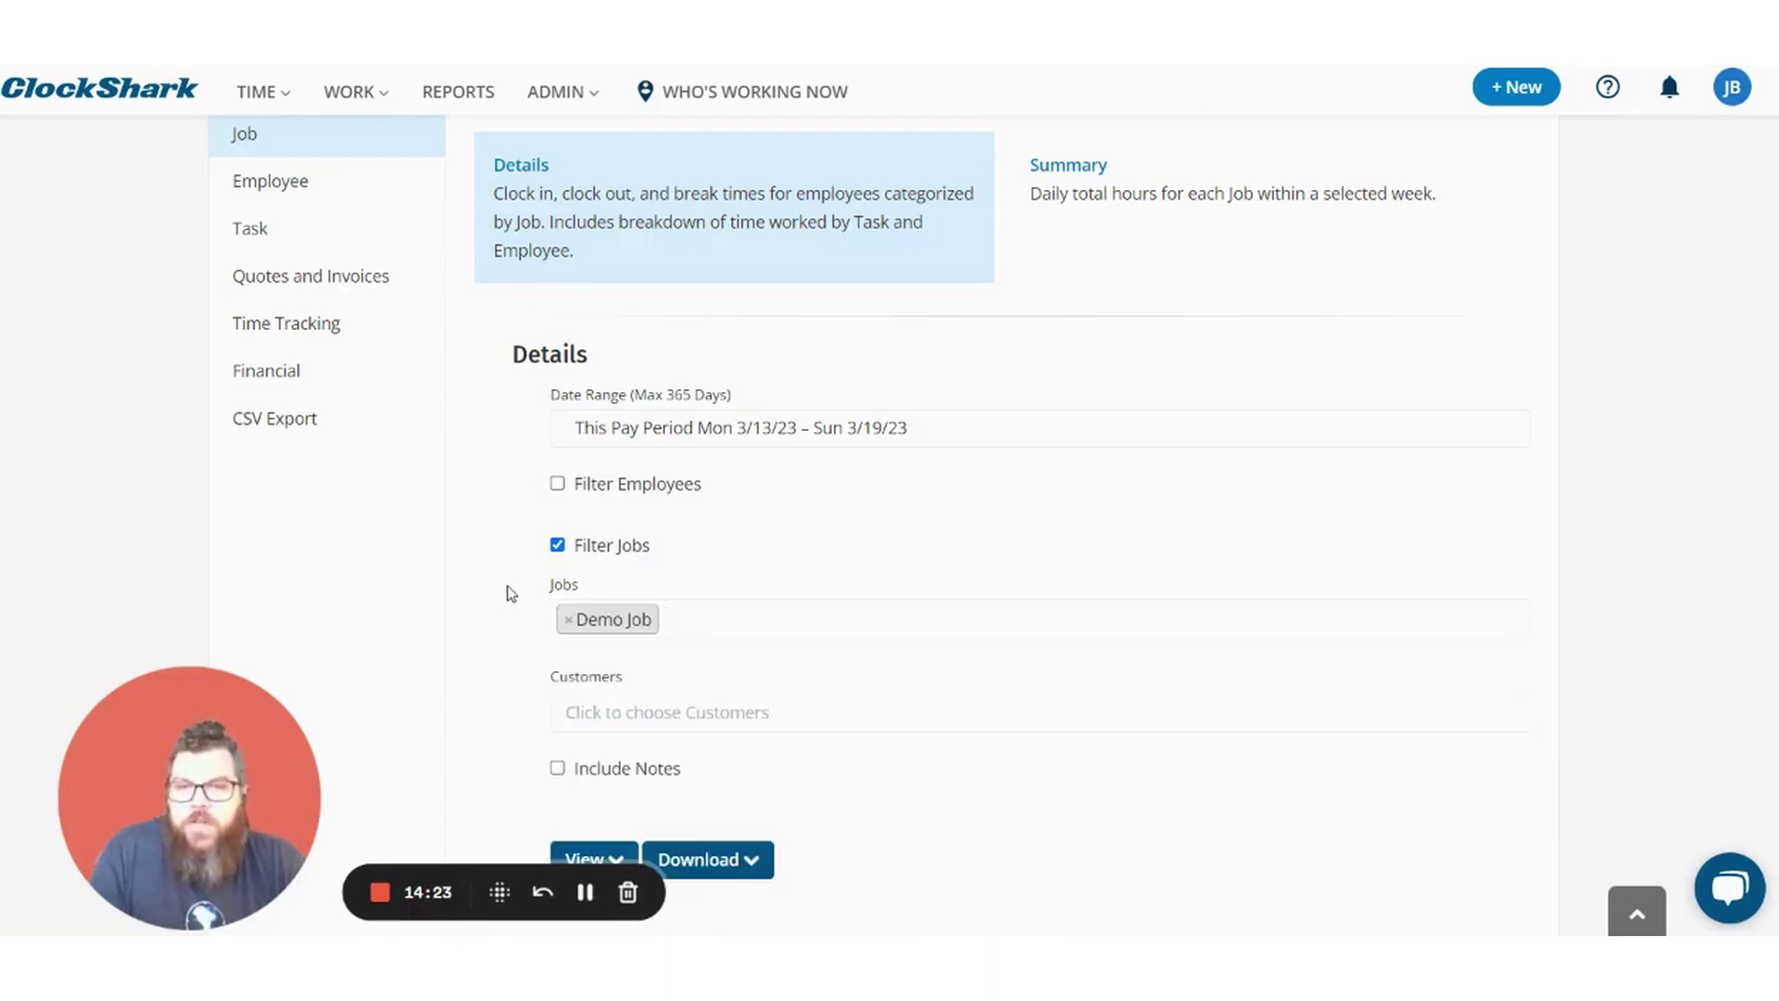
click(575, 625)
click(557, 545)
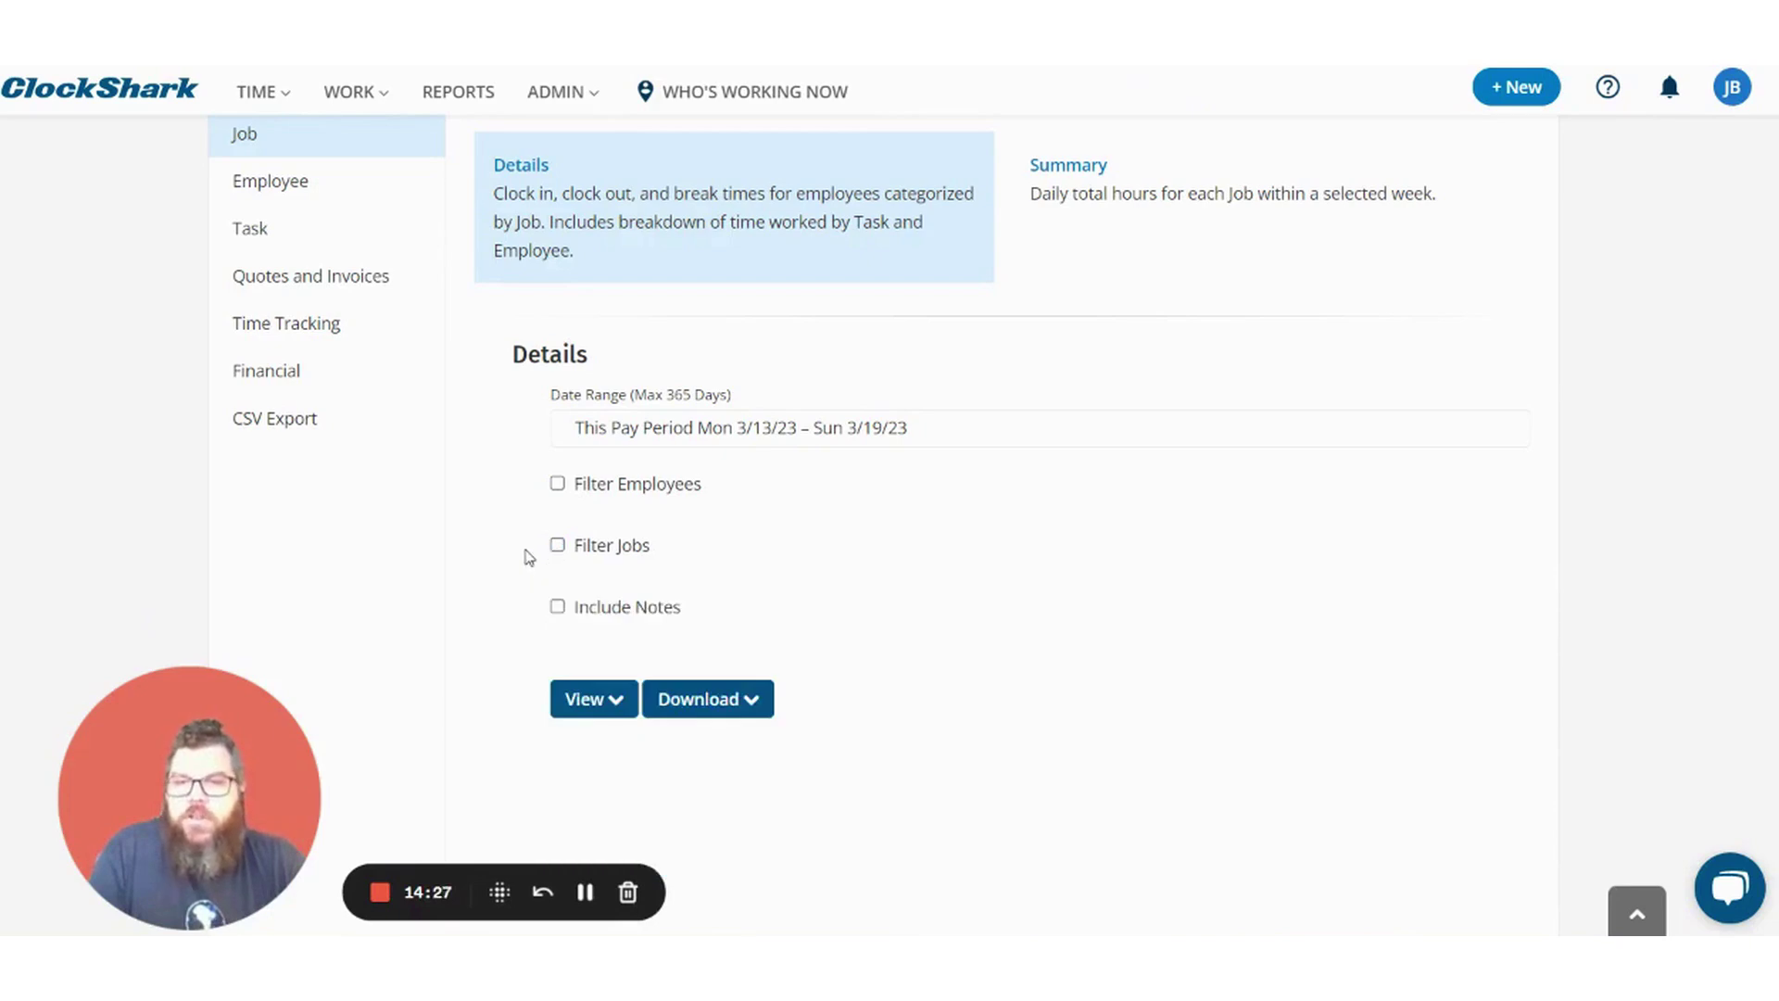
Step: Generate the Job Details report as a PDF Portrait
scroll(533, 552, up, 3)
scroll(508, 469, down, 3)
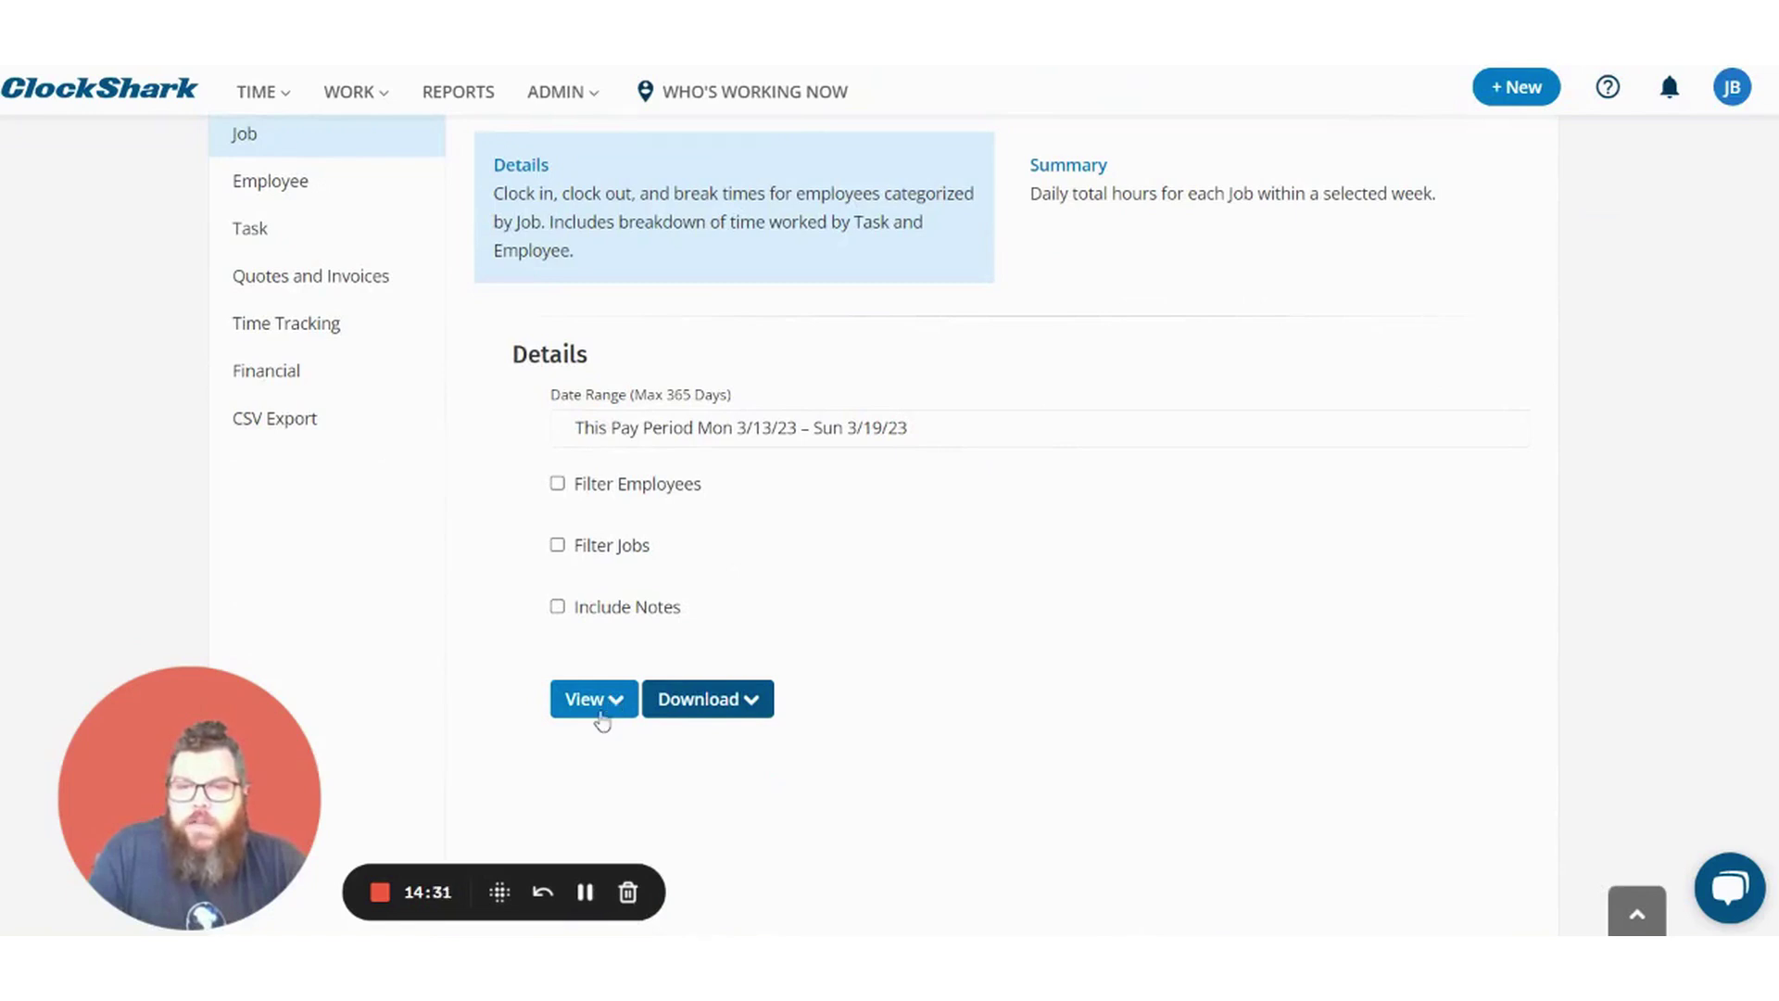
click(604, 710)
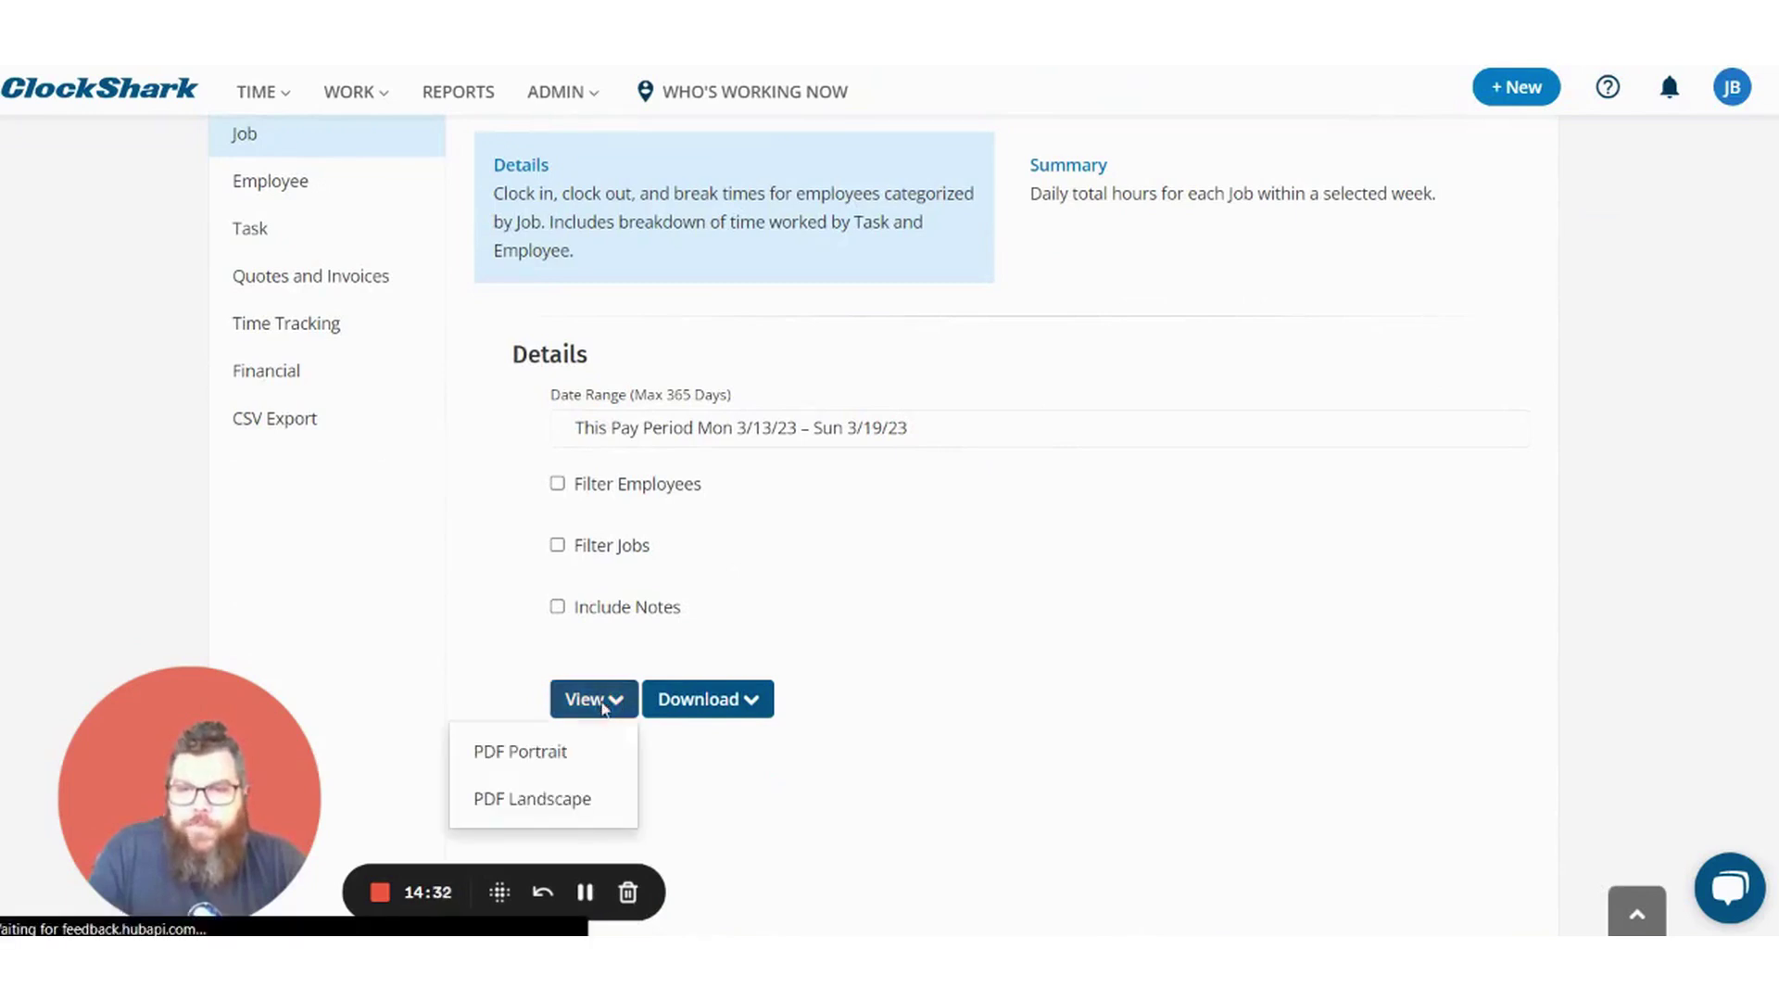
click(589, 765)
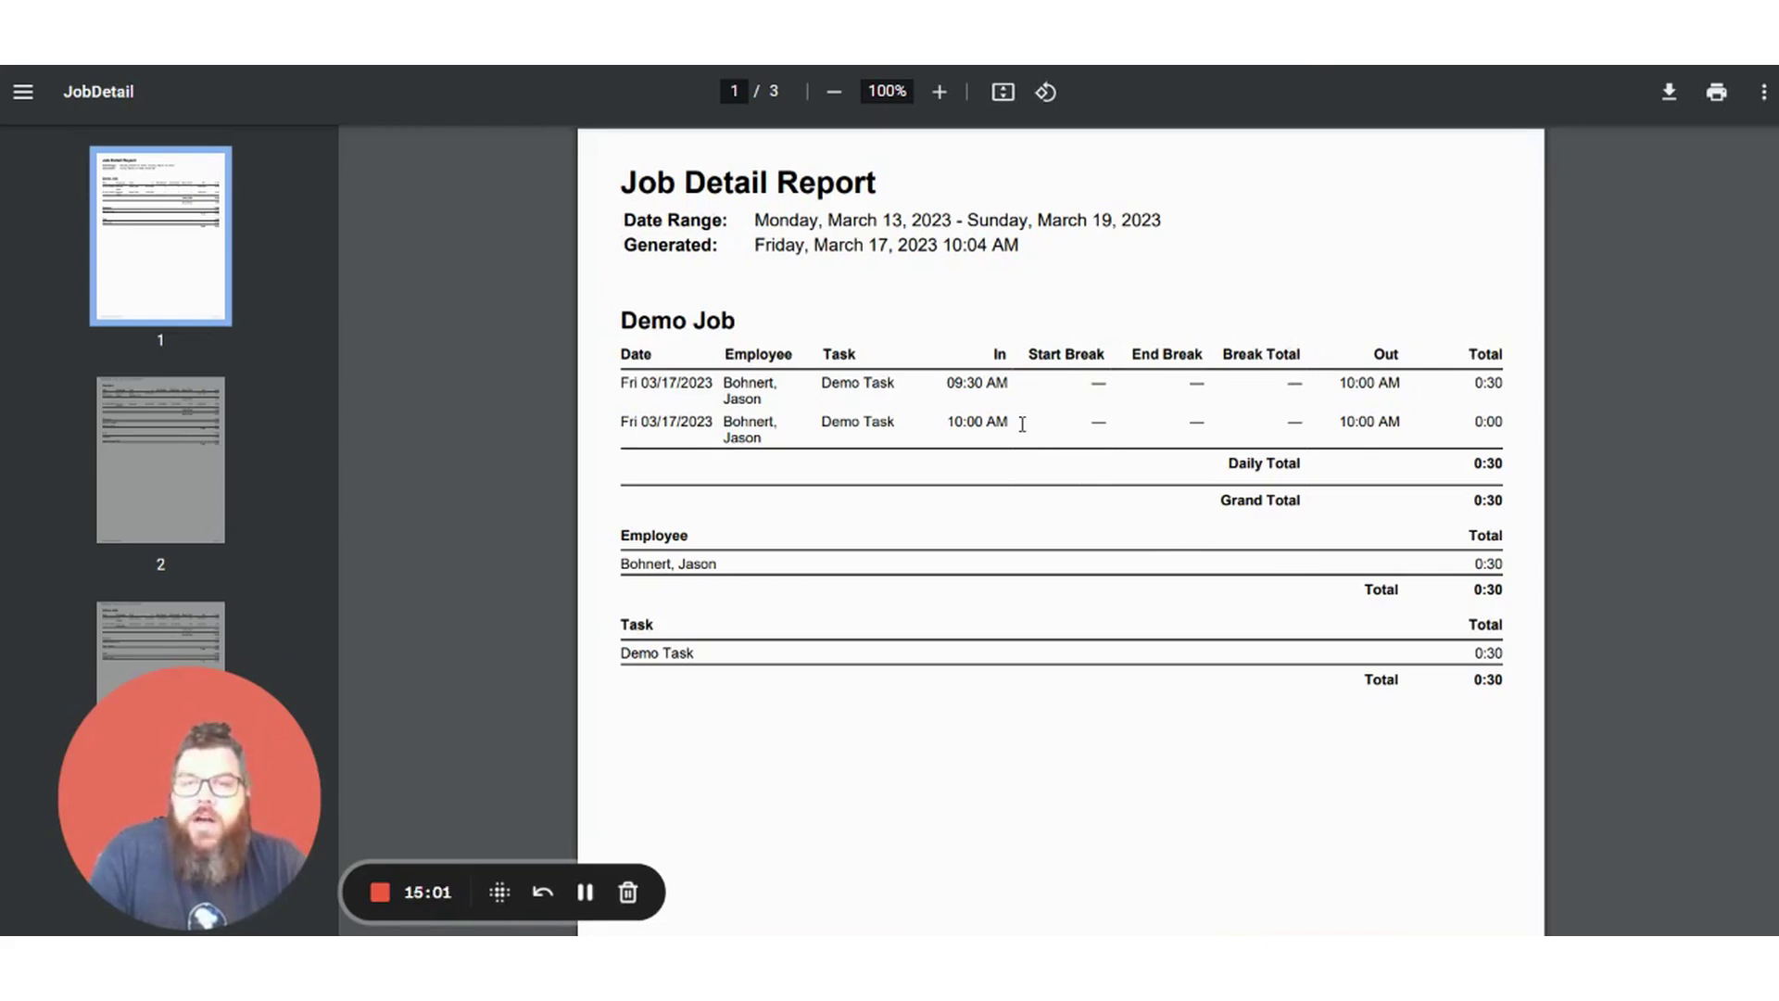
Step: Scroll through pages 1–3 of the JobDetail PDF and back, then close its tab
scroll(1022, 425, down, 10)
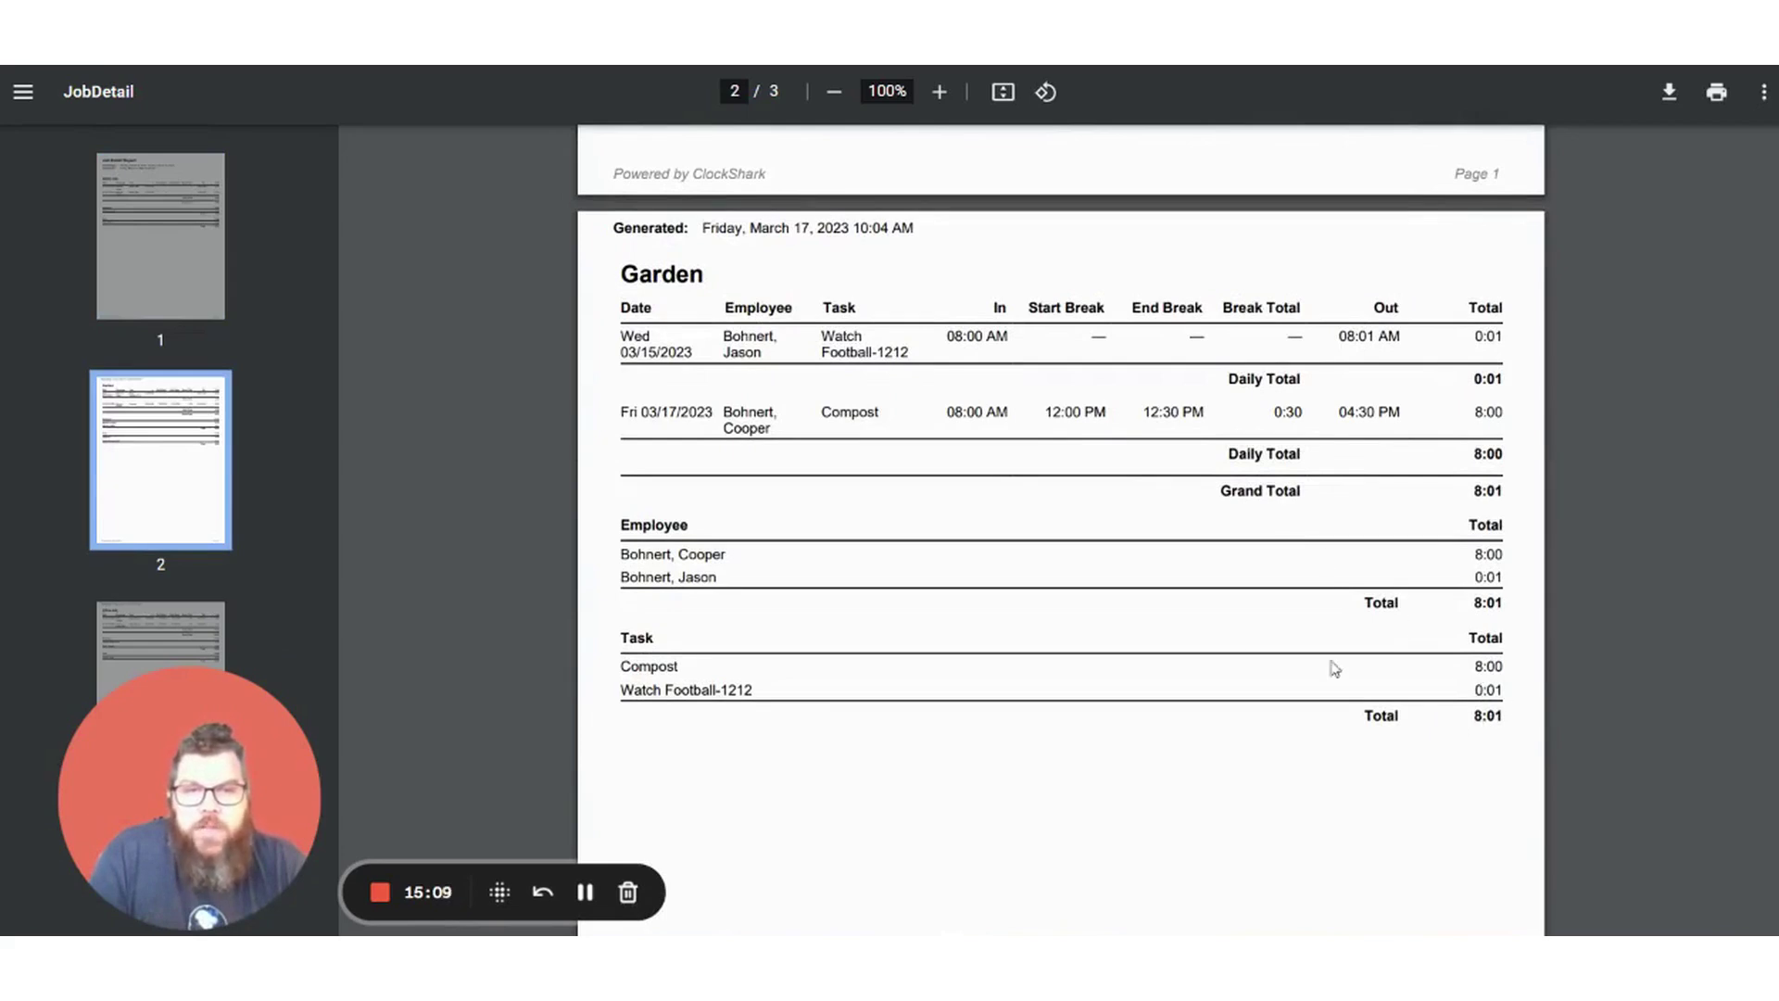
scroll(1182, 652, down, 10)
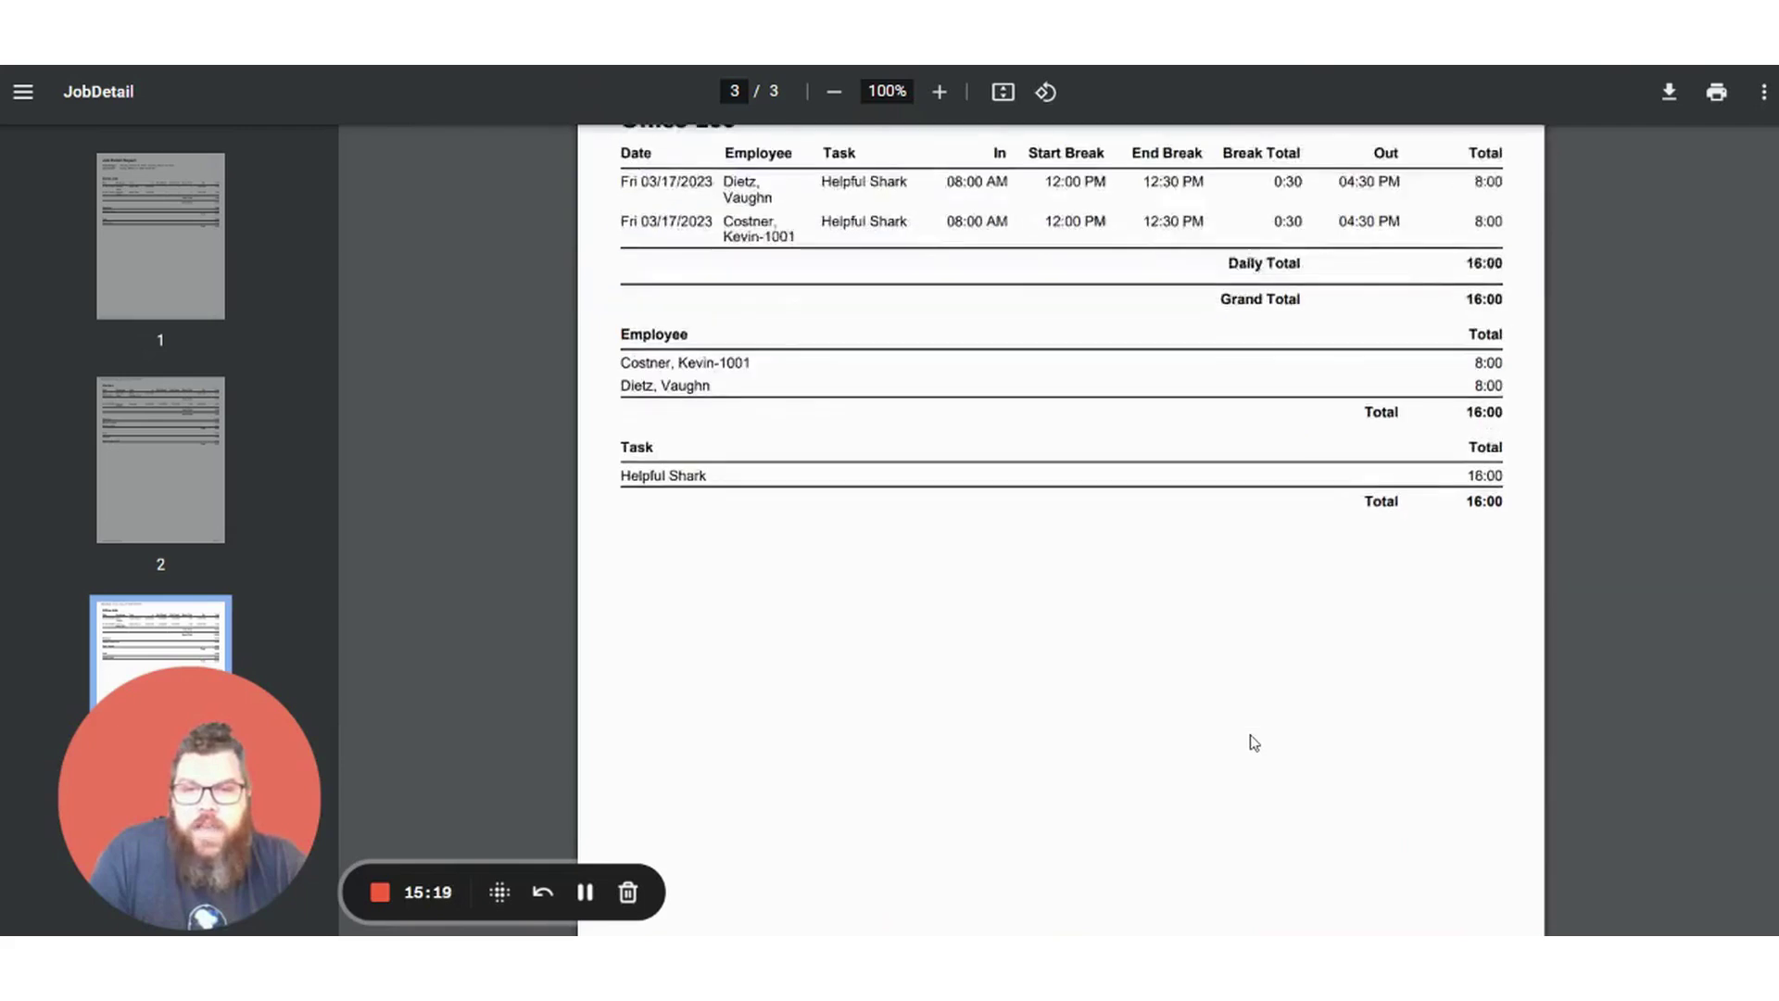
scroll(1244, 737, down, 5)
scroll(1223, 699, down, 2)
scroll(1214, 685, up, 20)
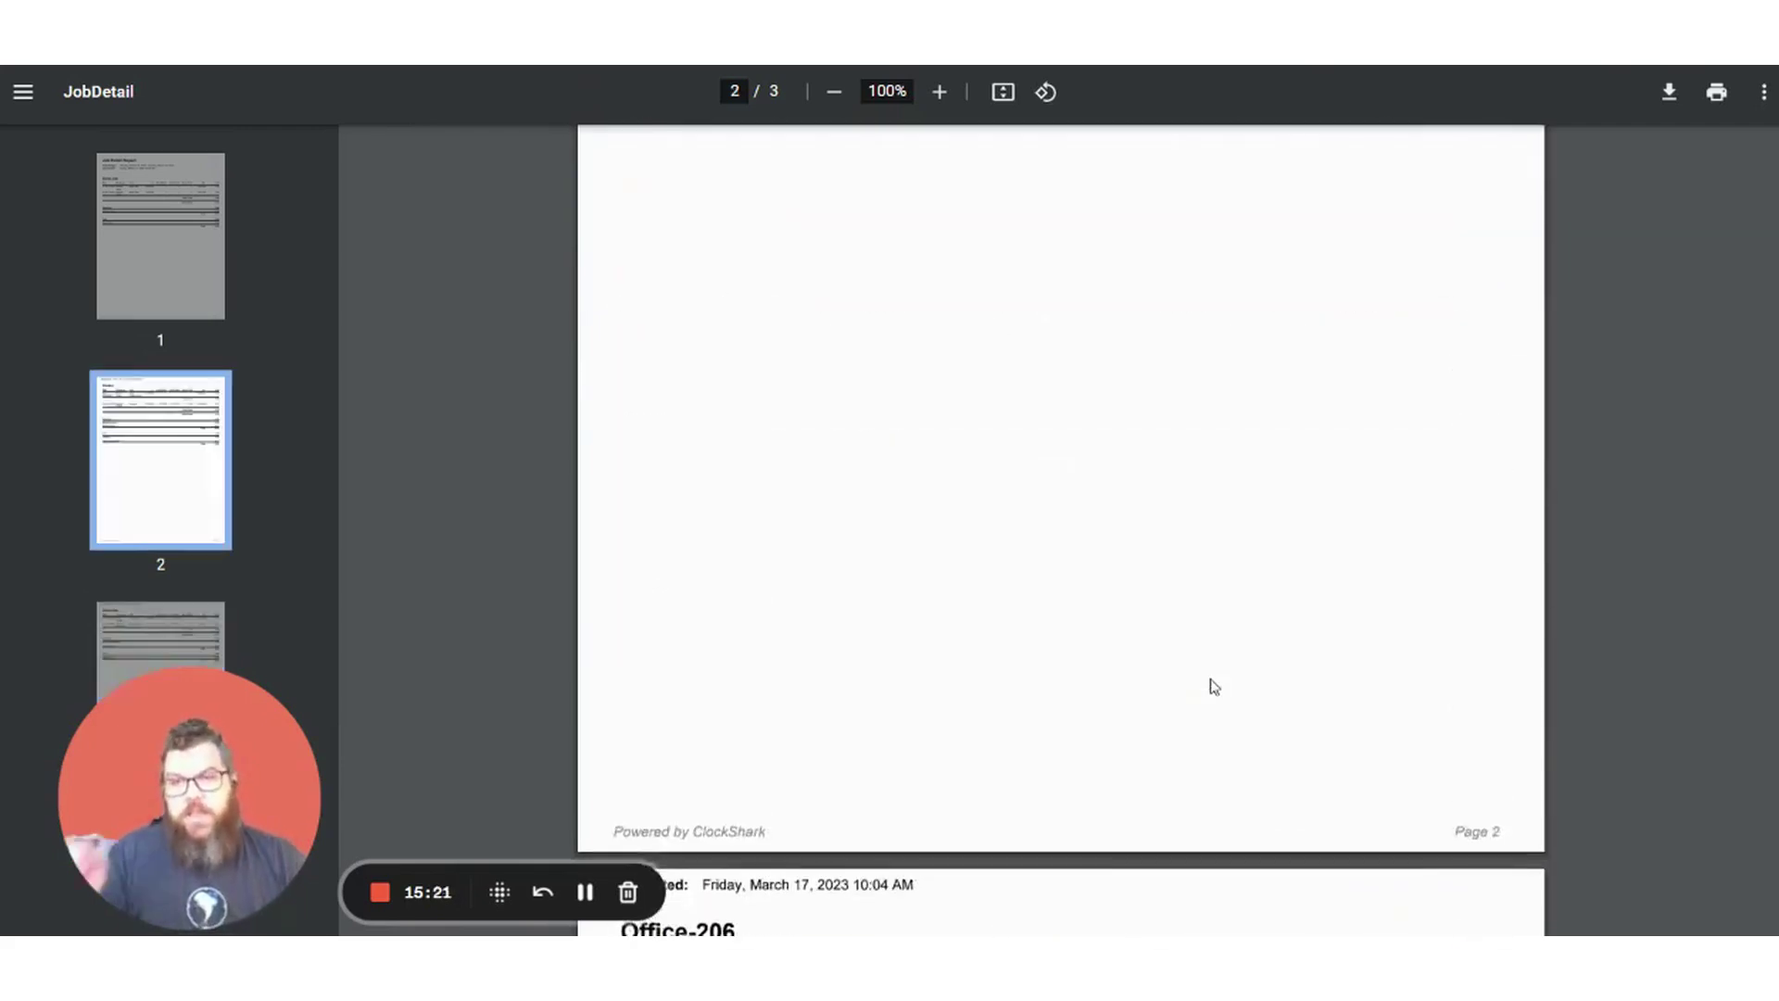
scroll(1212, 686, up, 3)
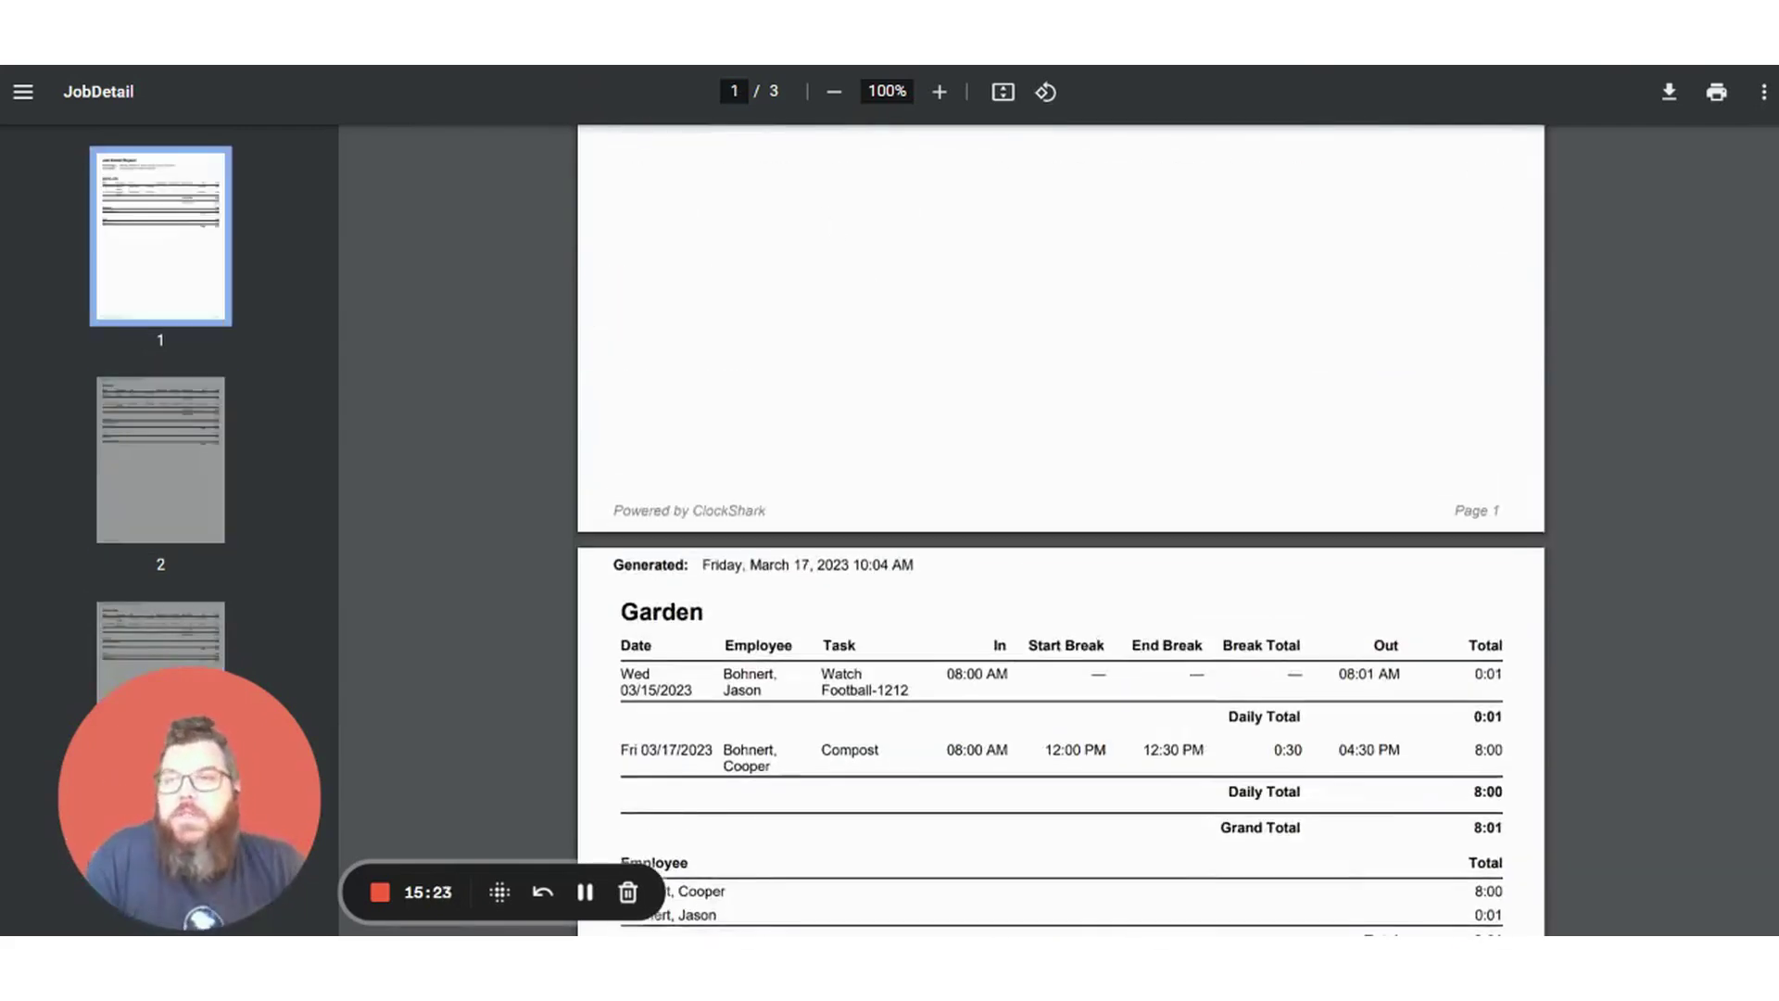
key(ctrl+w)
scroll(476, 171, up, 3)
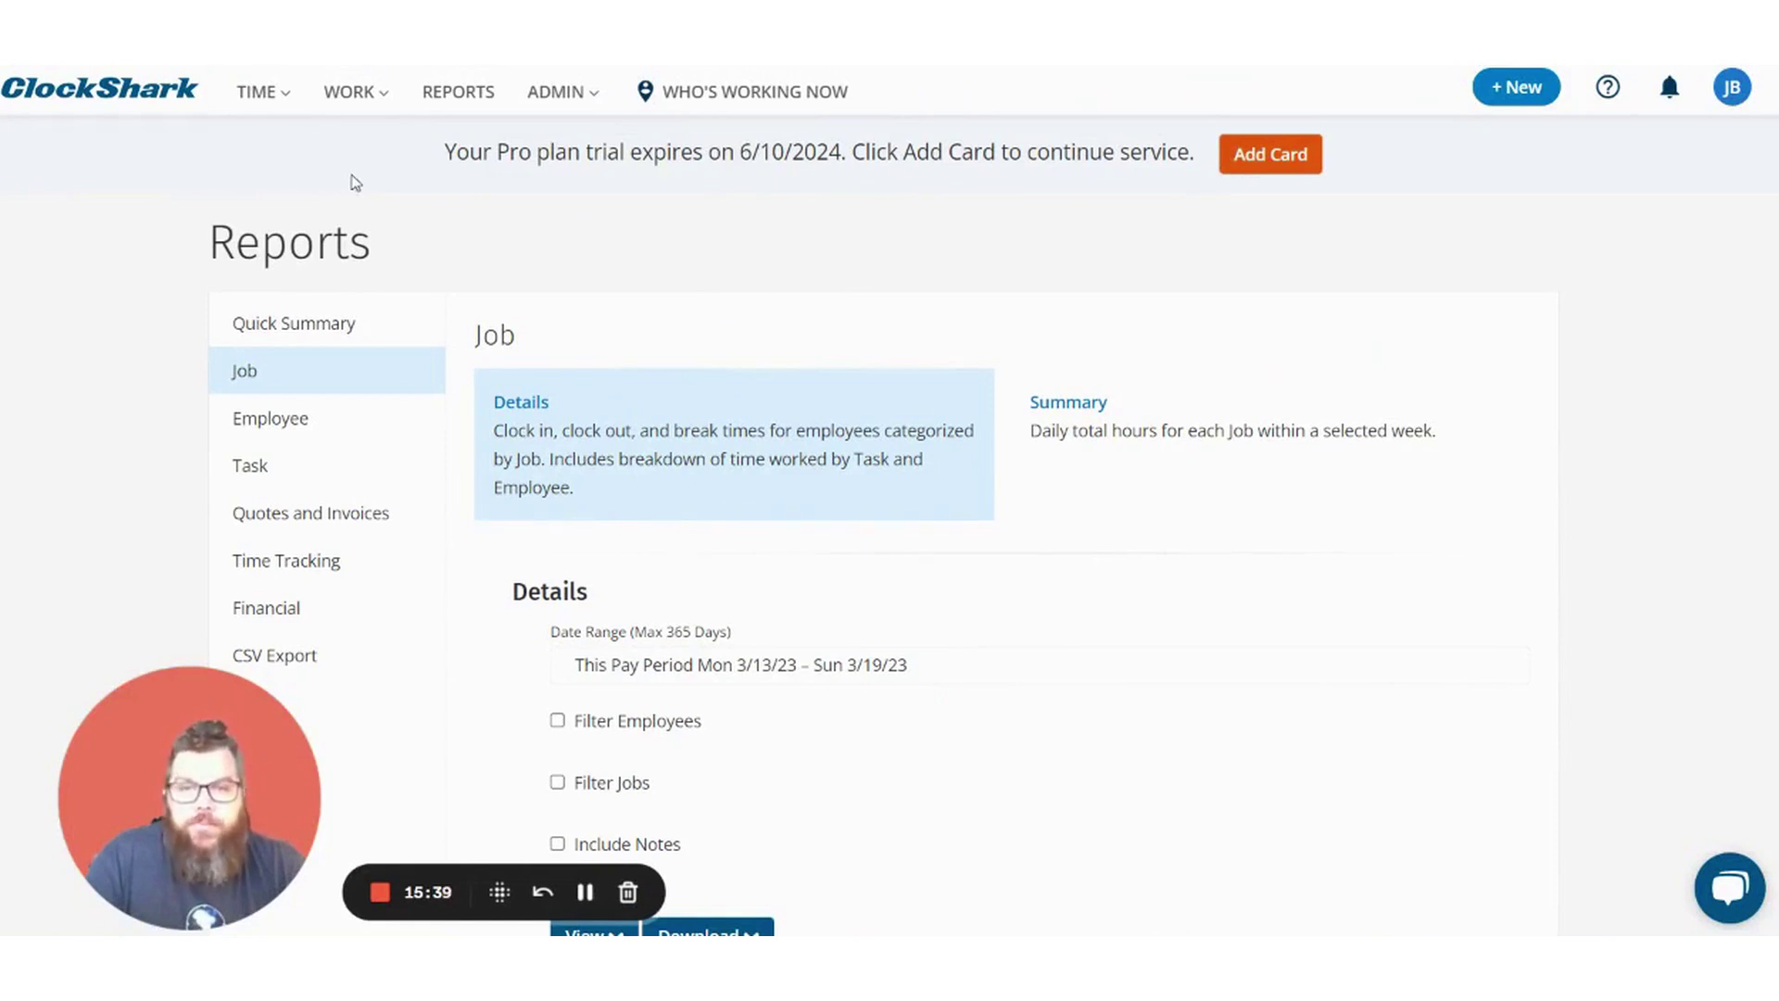
Step: Open Integrations from ADMIN and scroll through the QuickBooks, Sage, ADP, Gusto and Zapier cards
click(561, 92)
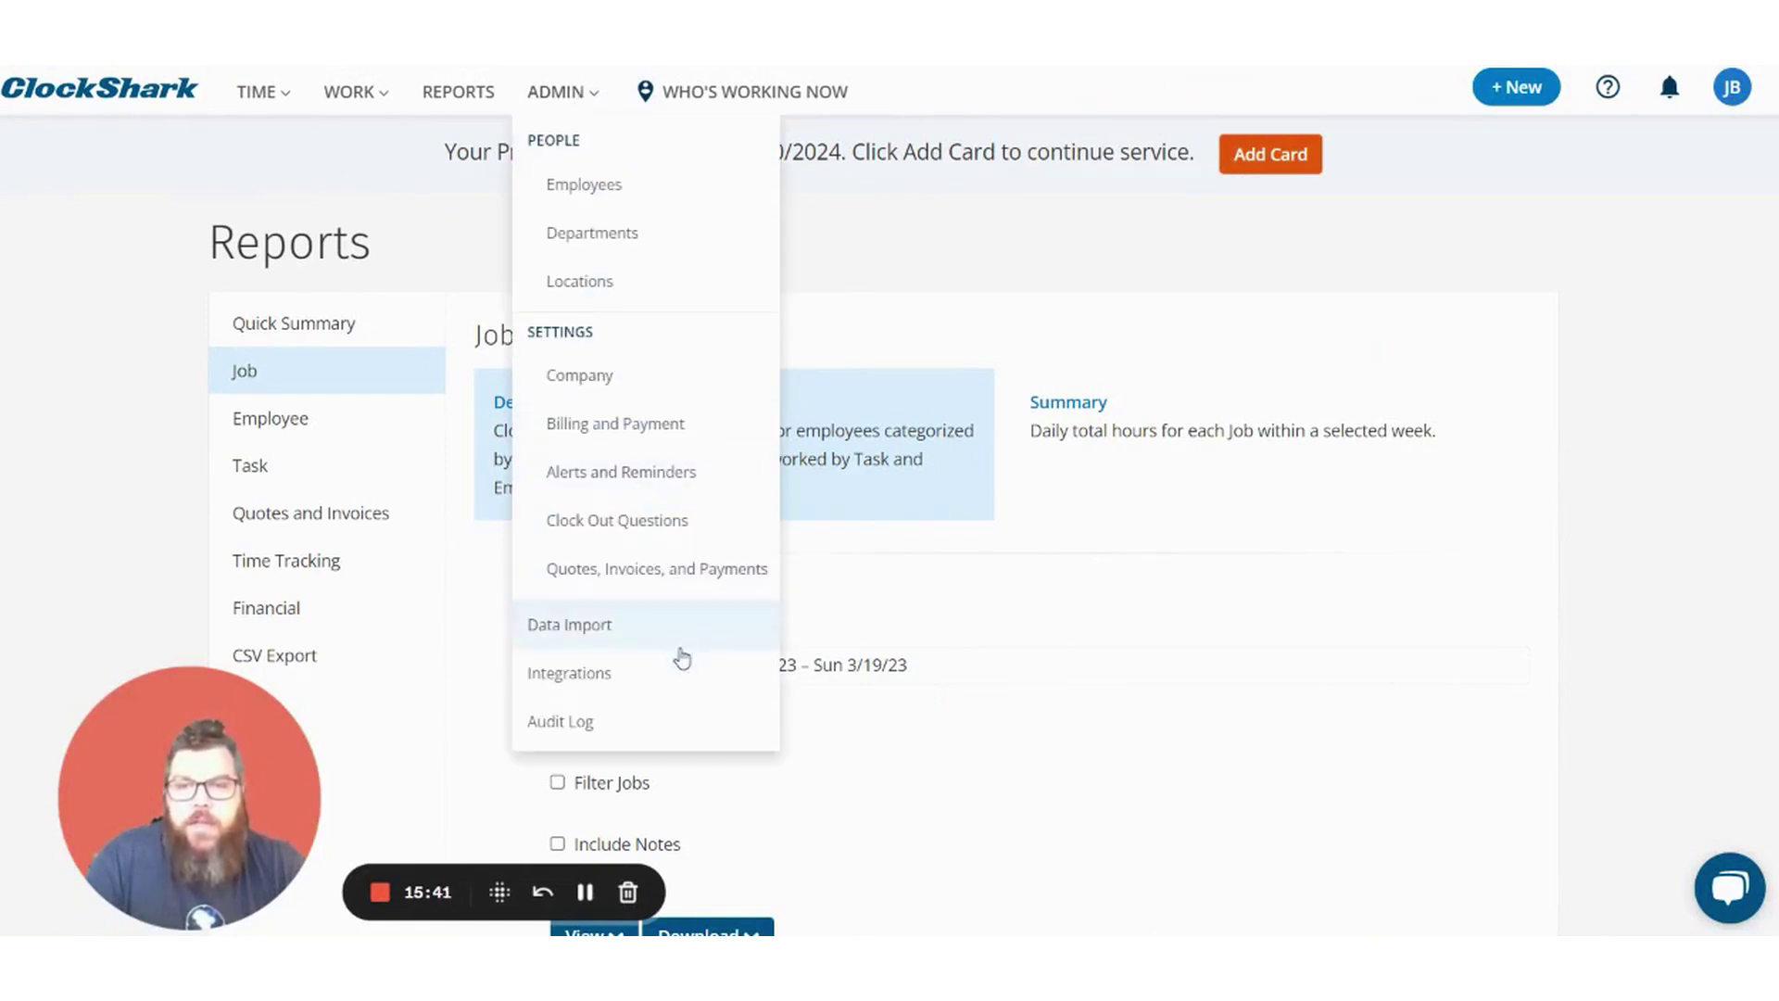
click(680, 683)
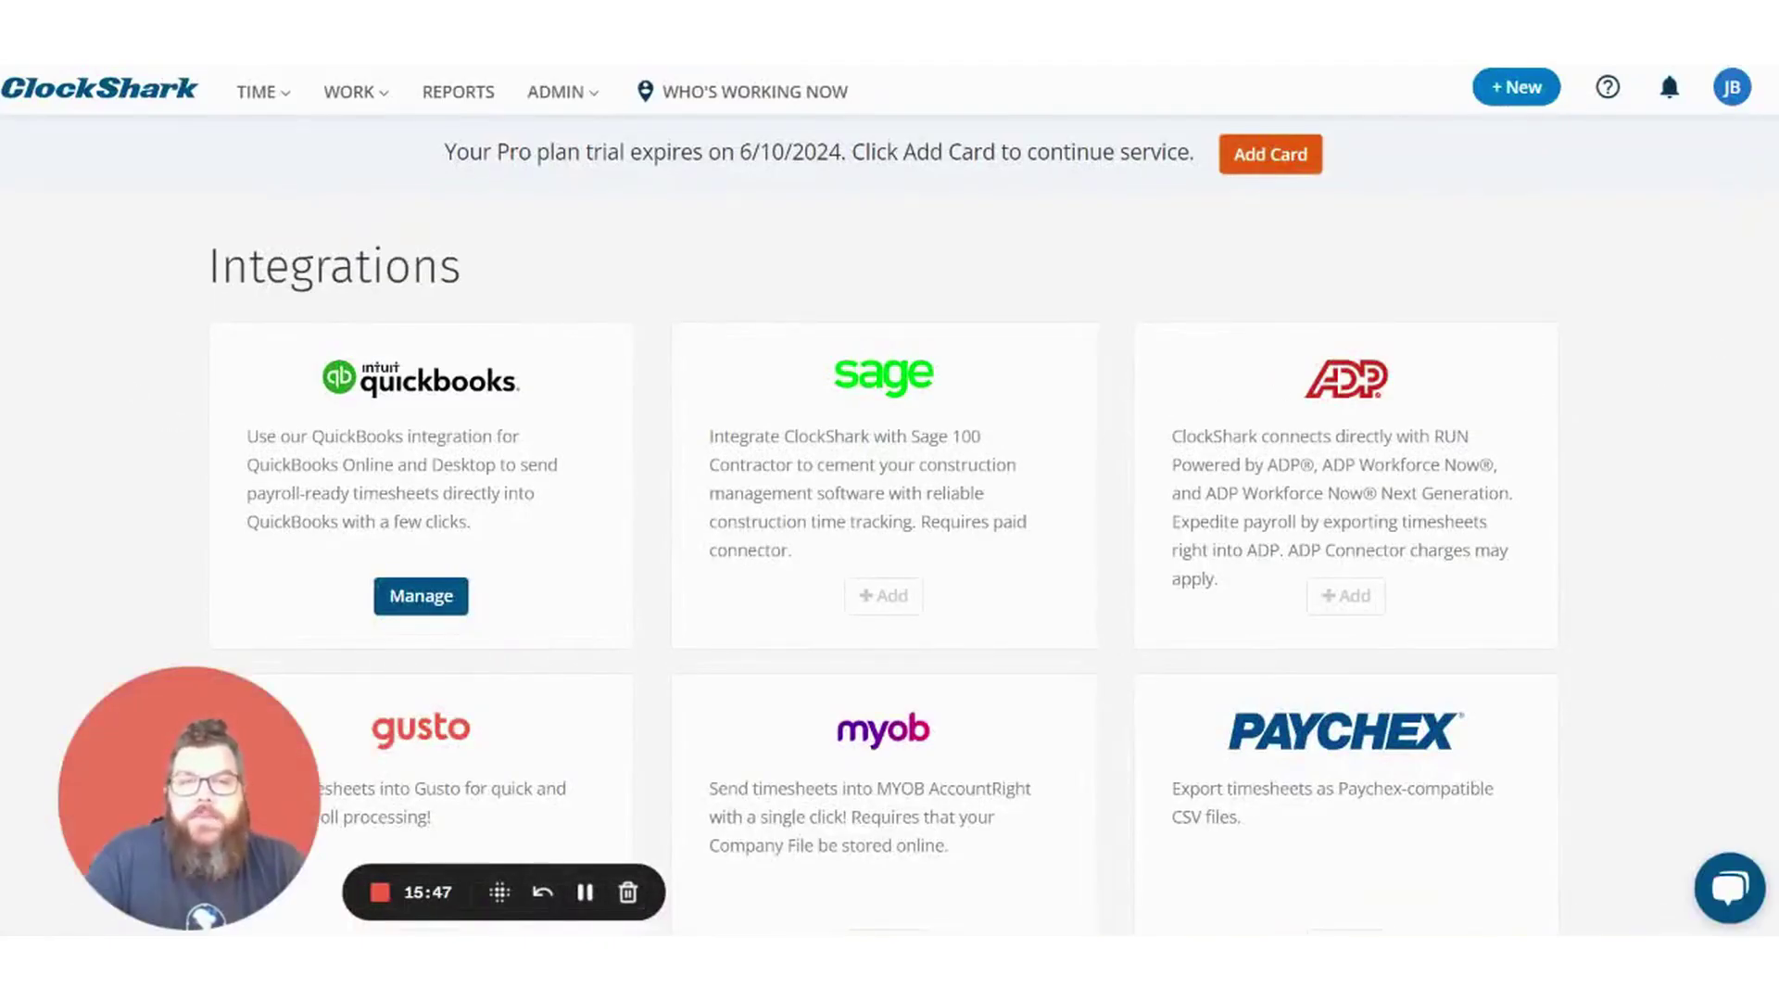
scroll(676, 436, down, 1)
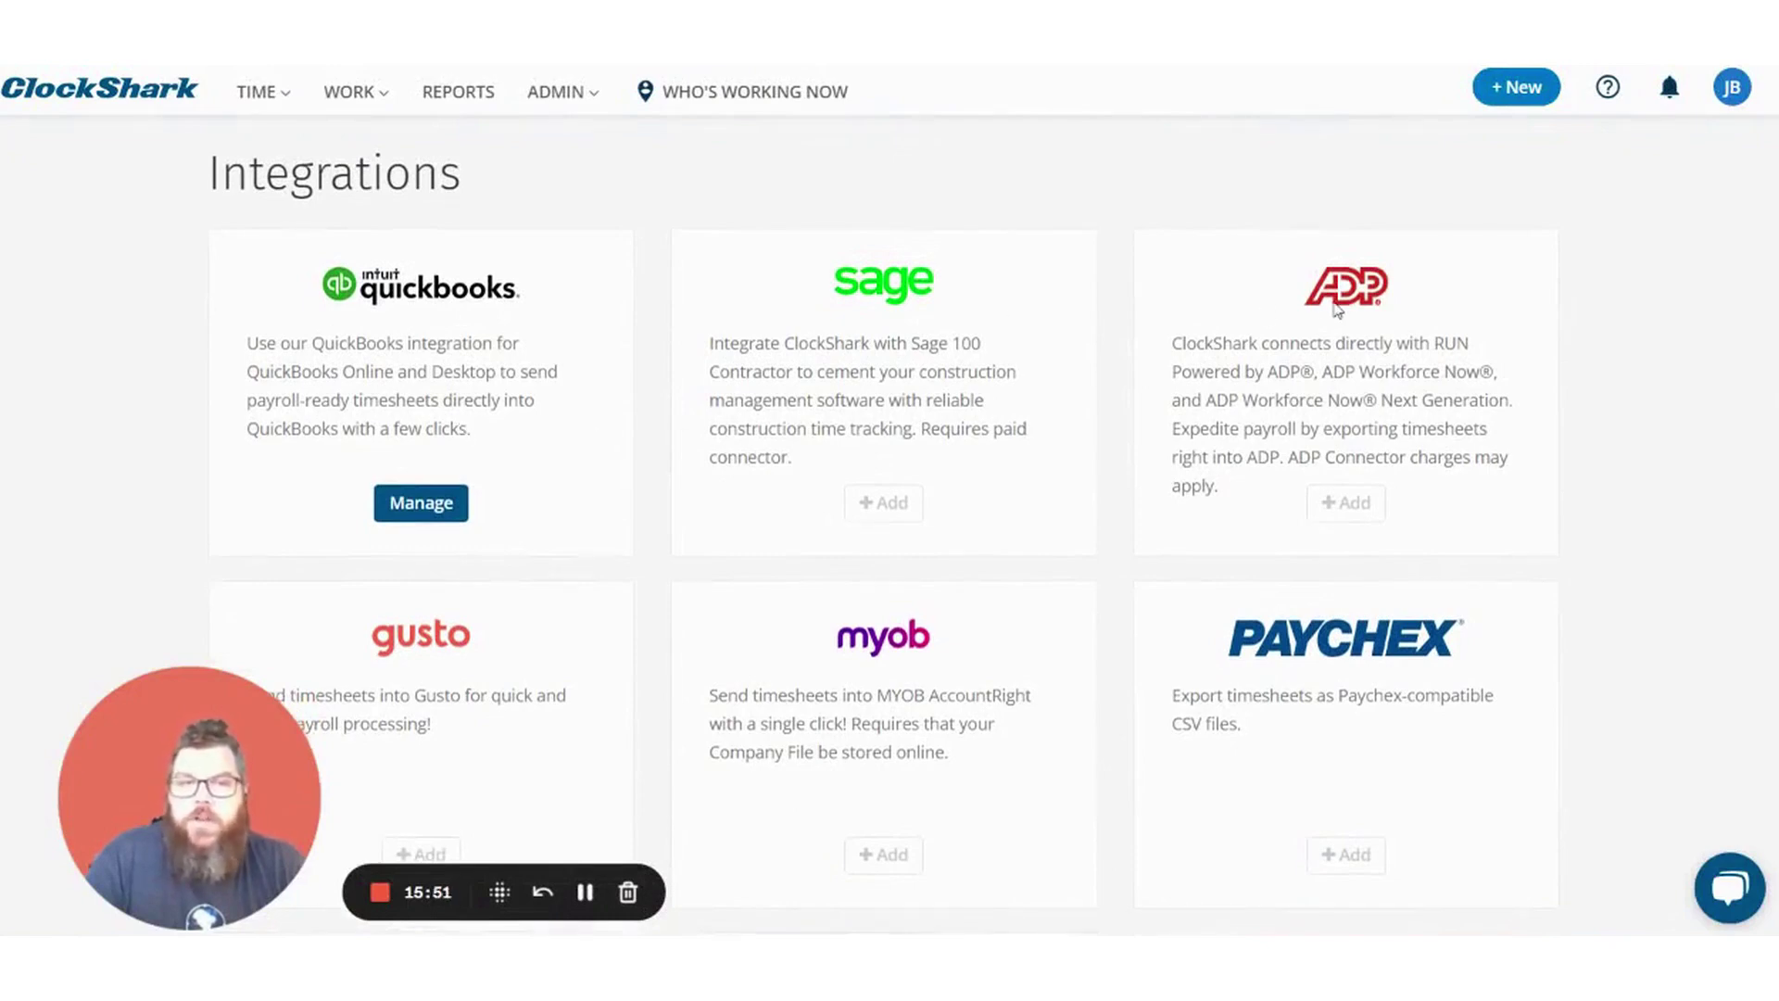
scroll(927, 441, down, 3)
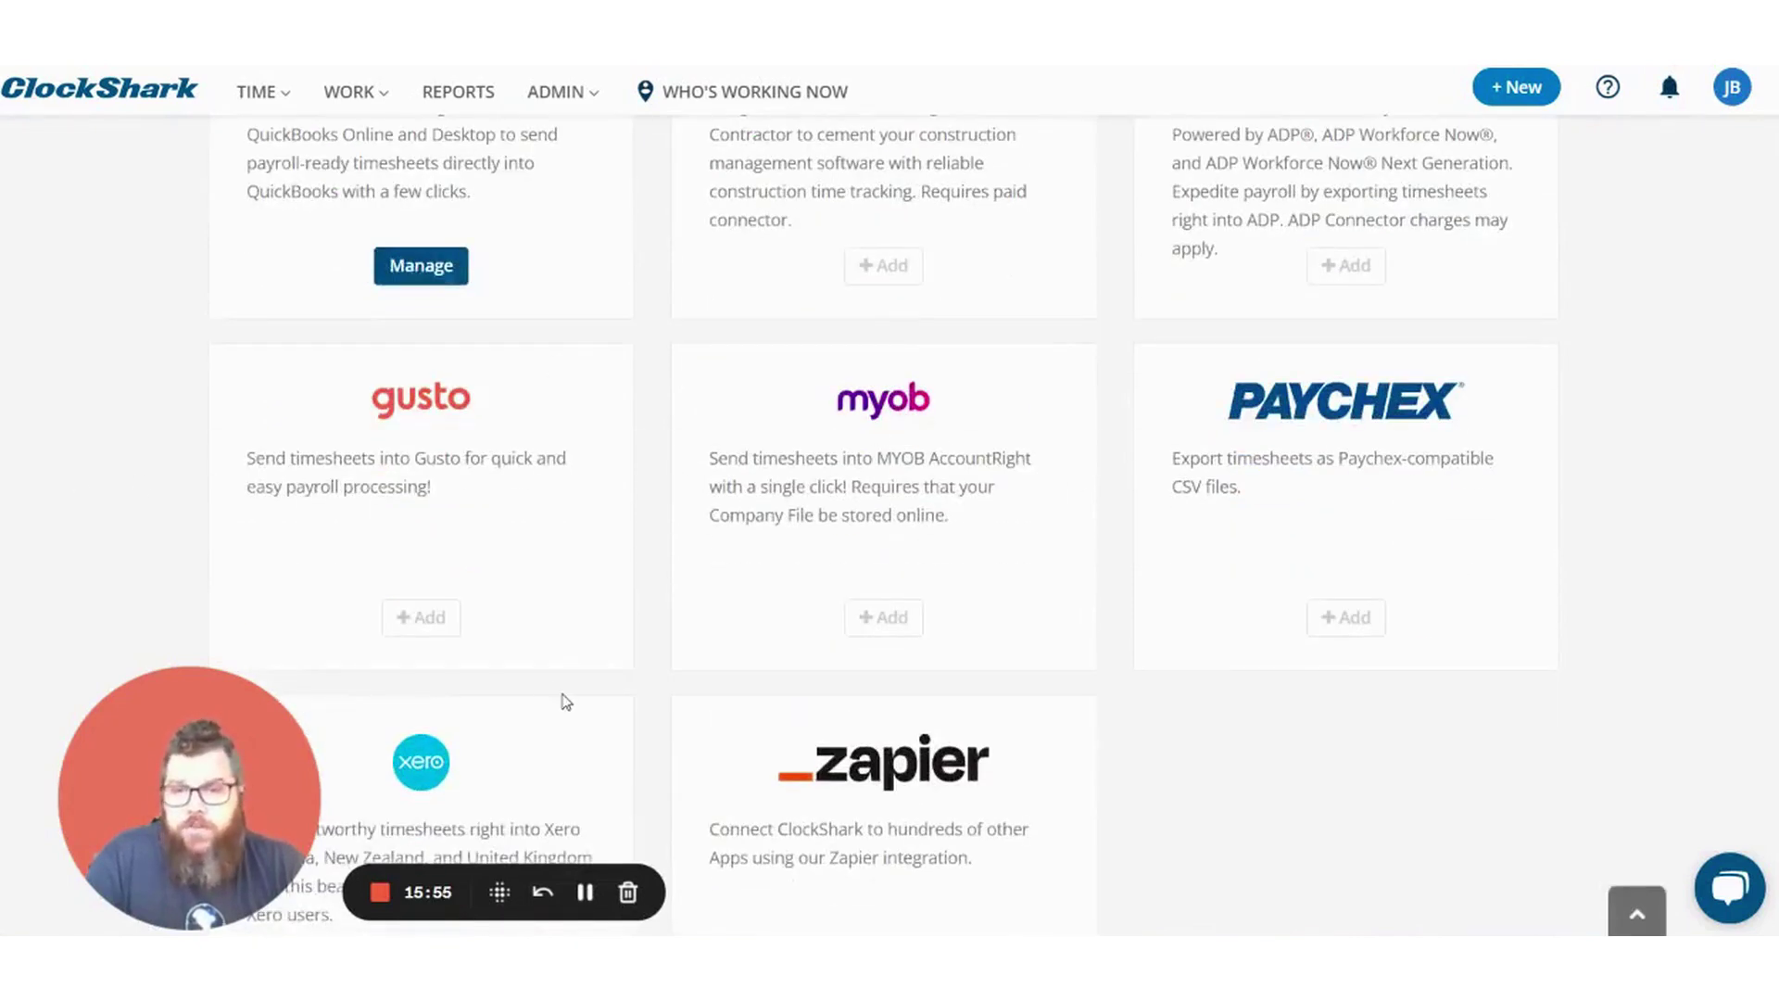
scroll(564, 699, up, 4)
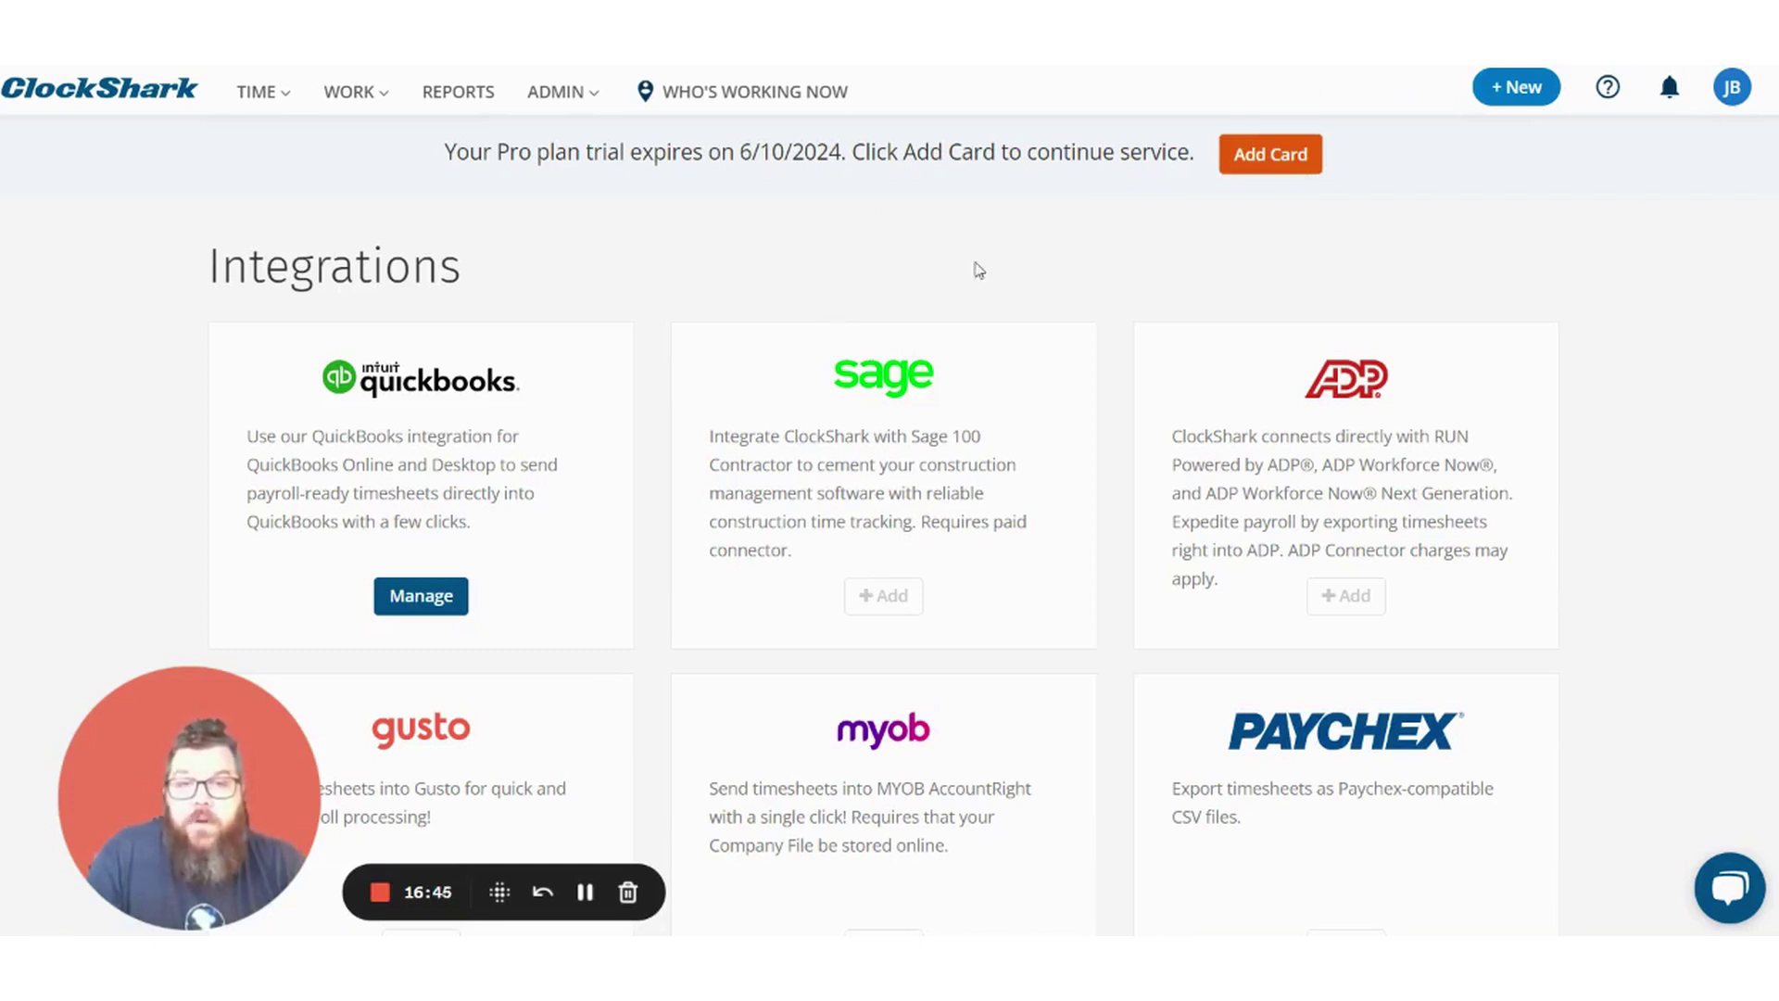
Step: Open the support chat and type 'I want to setup an integration meeting'
click(1735, 901)
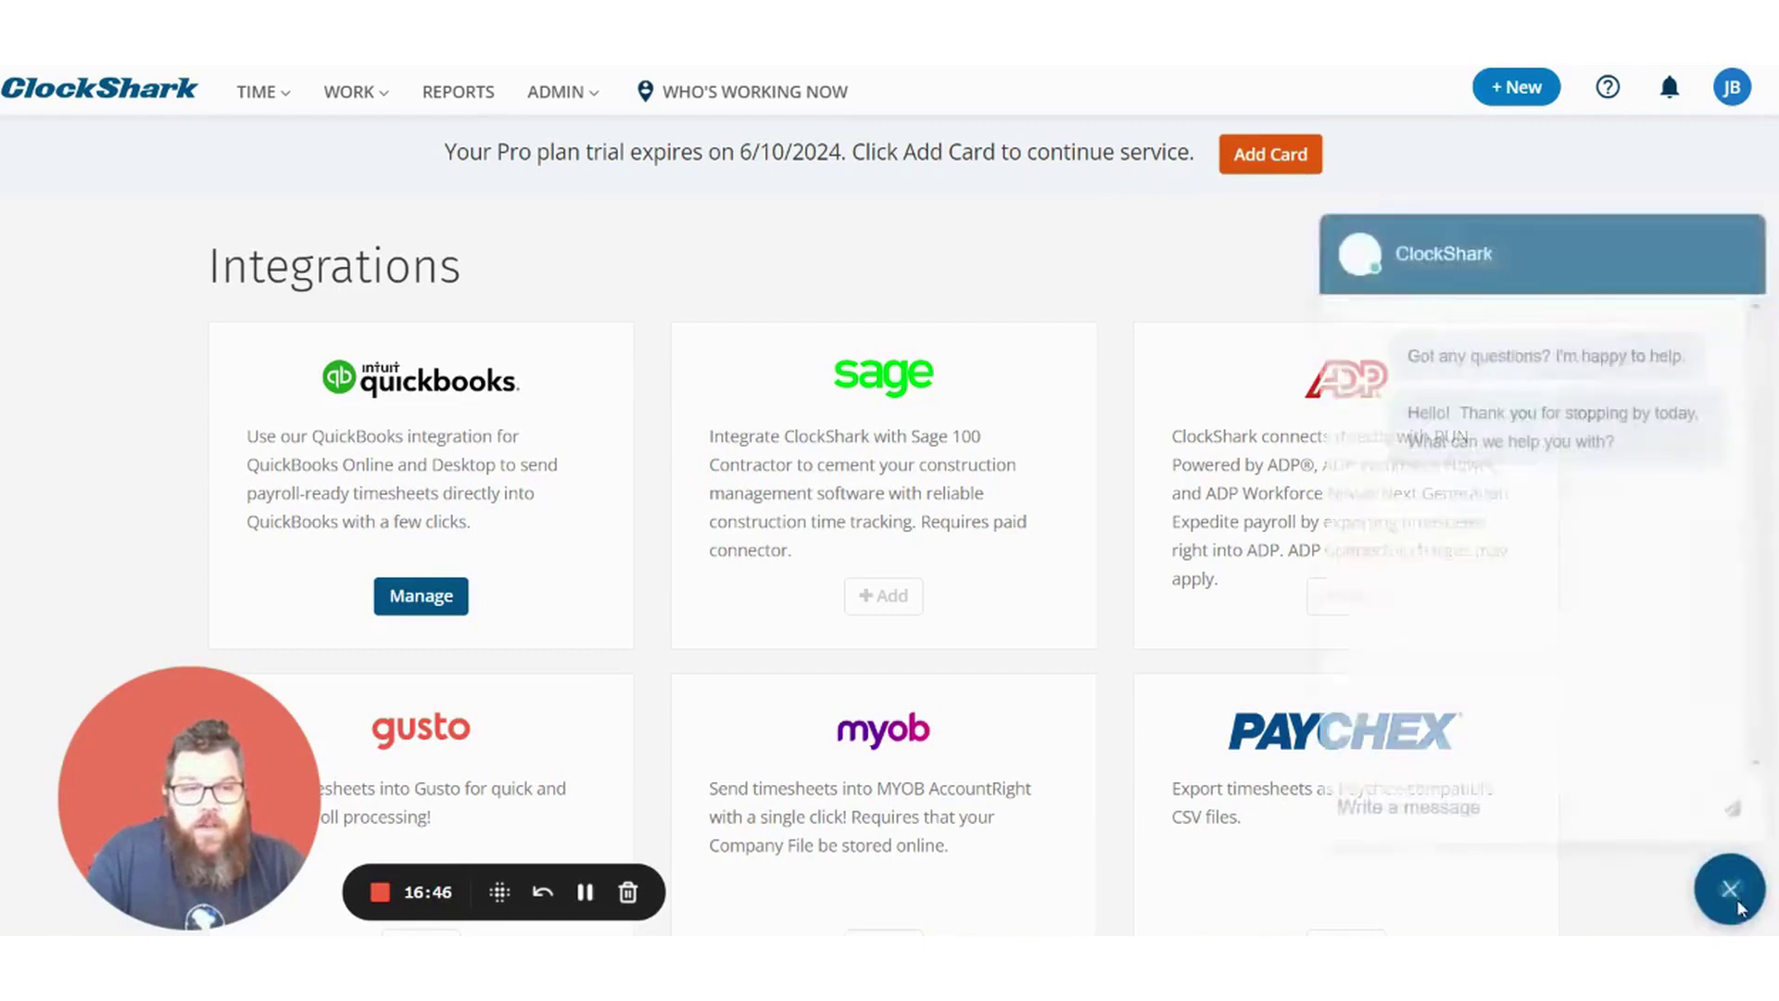
click(1504, 795)
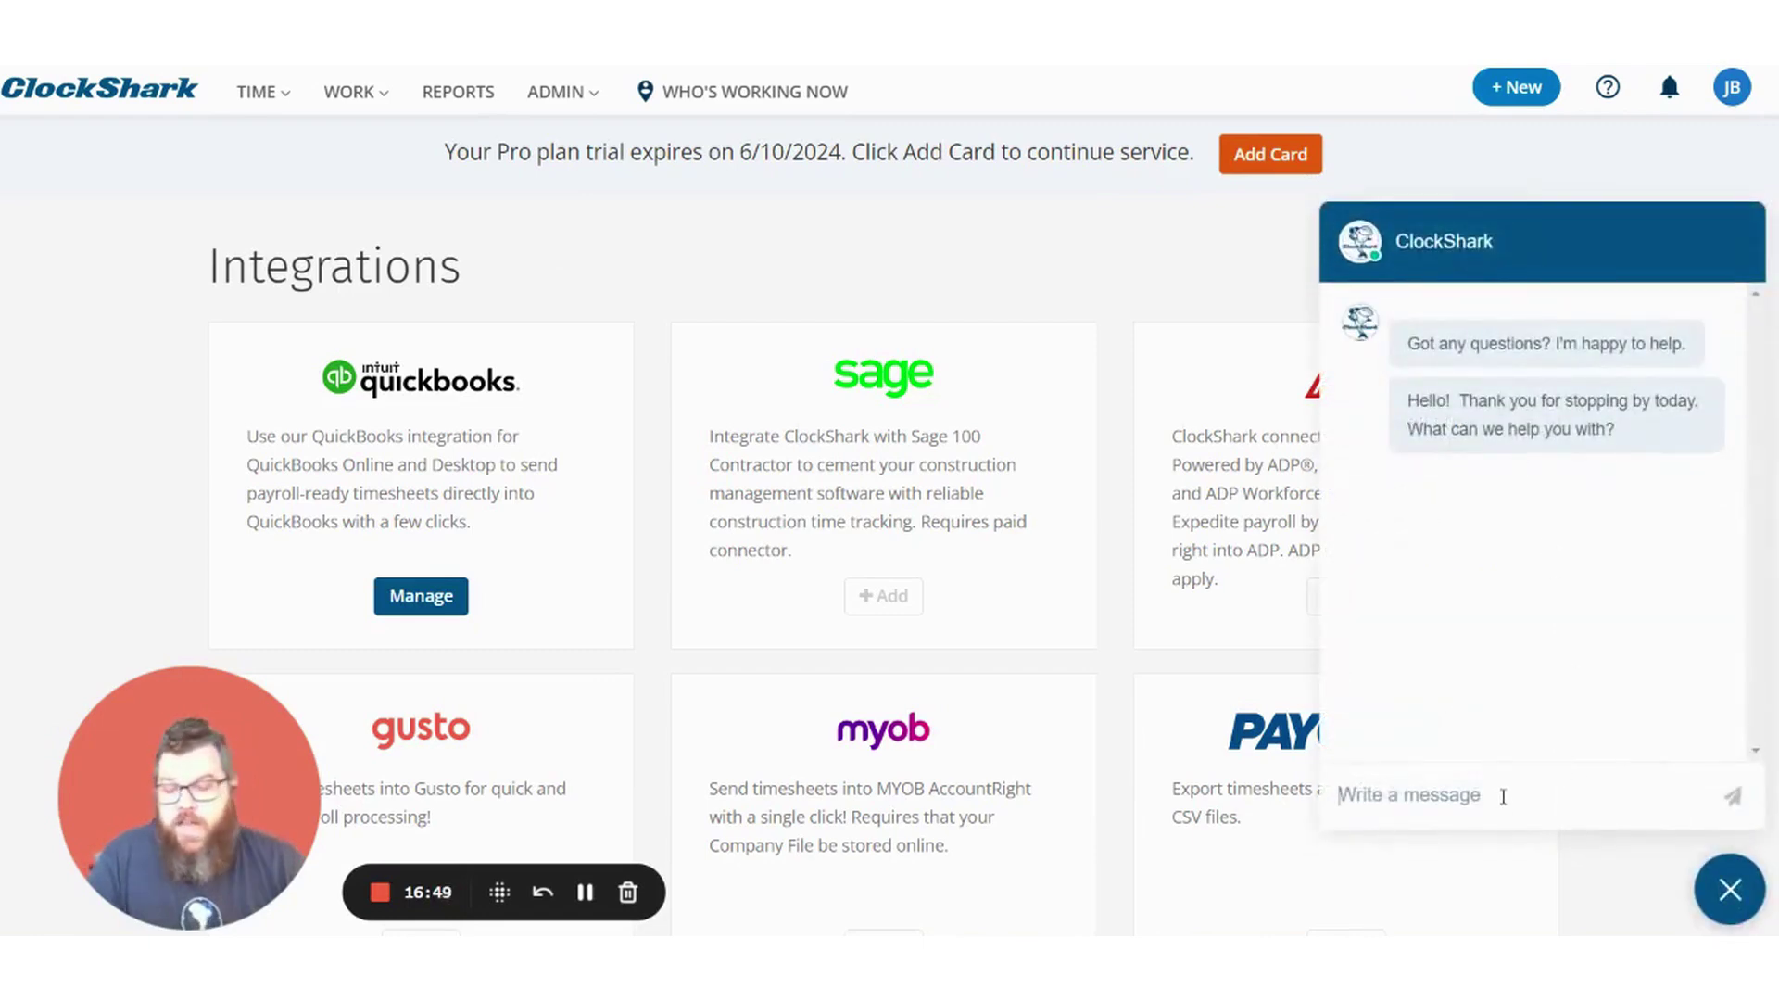
text(I w)
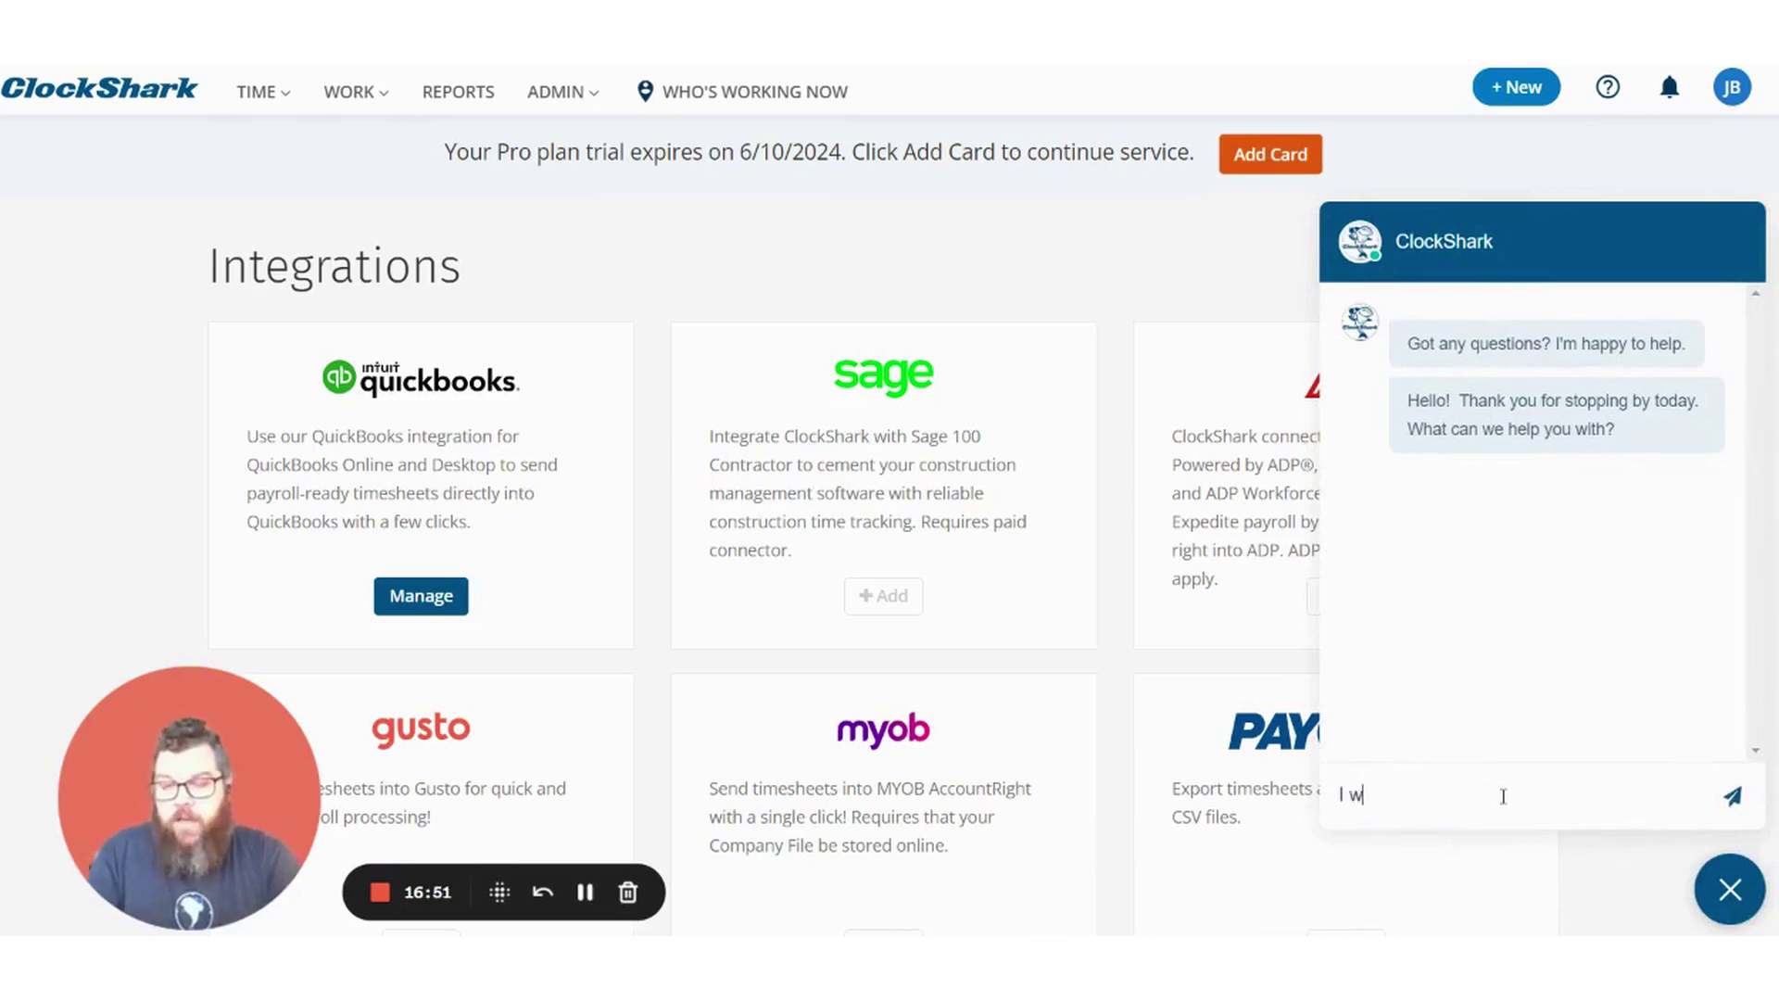
text(ant to setup )
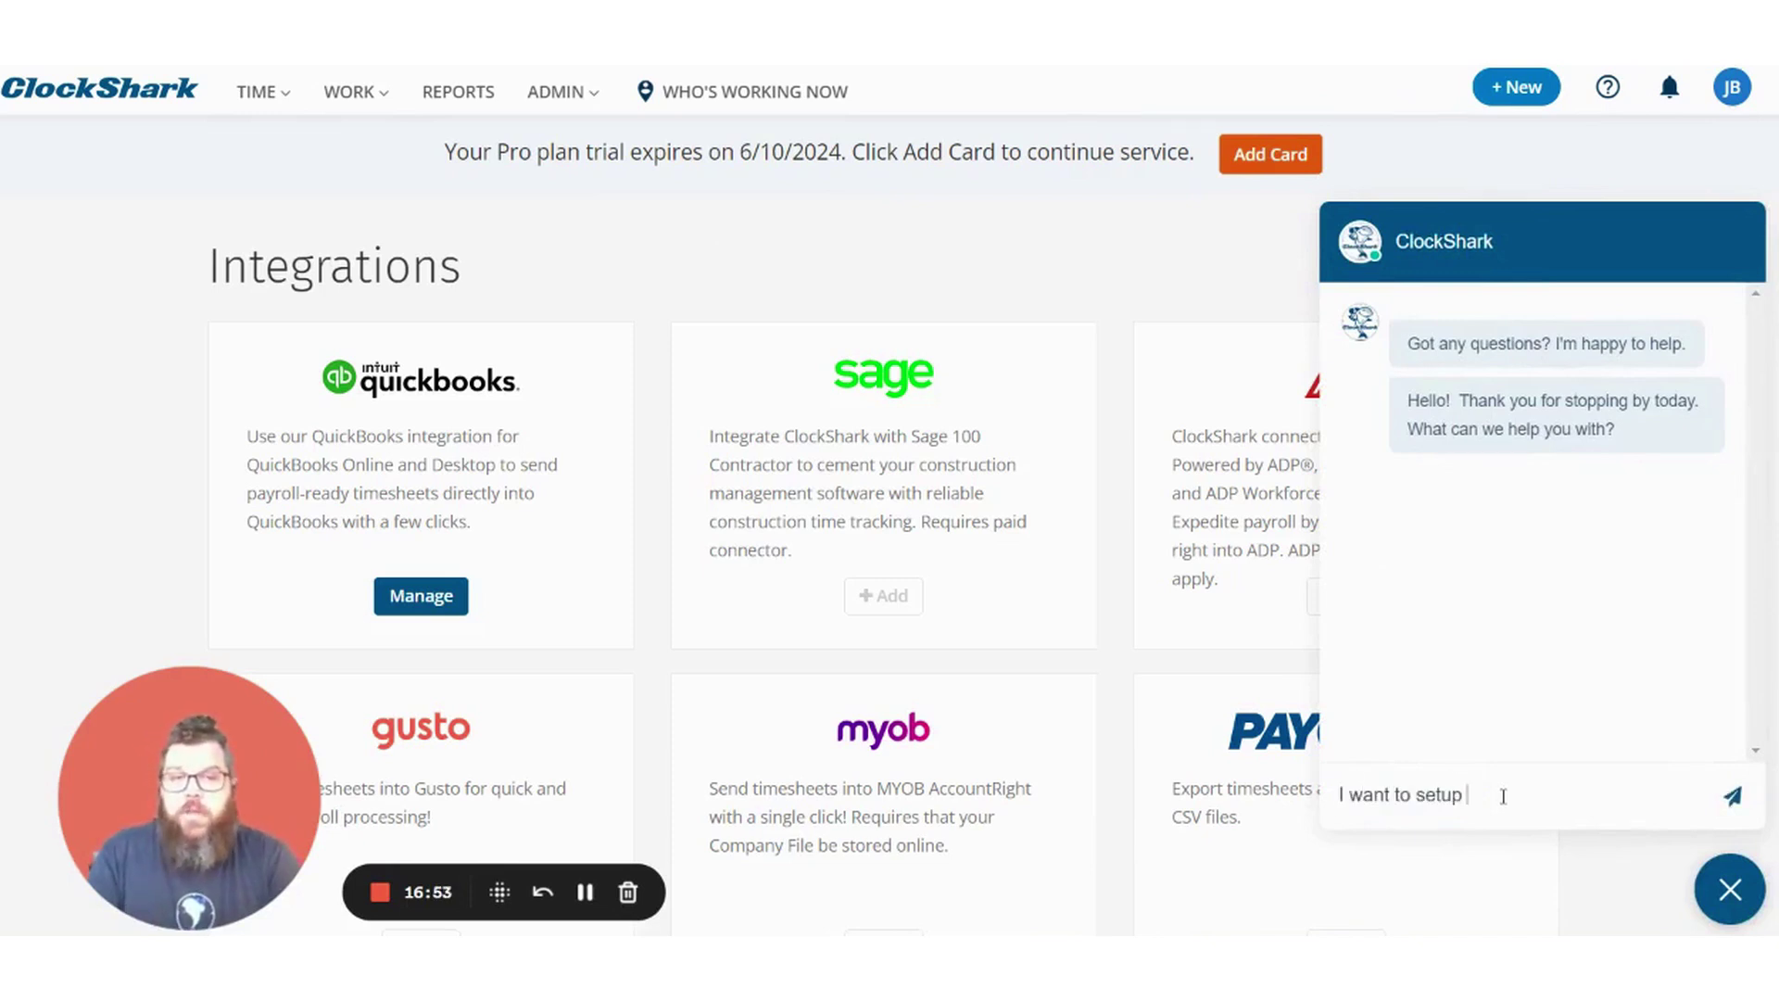
text(an integration meeting)
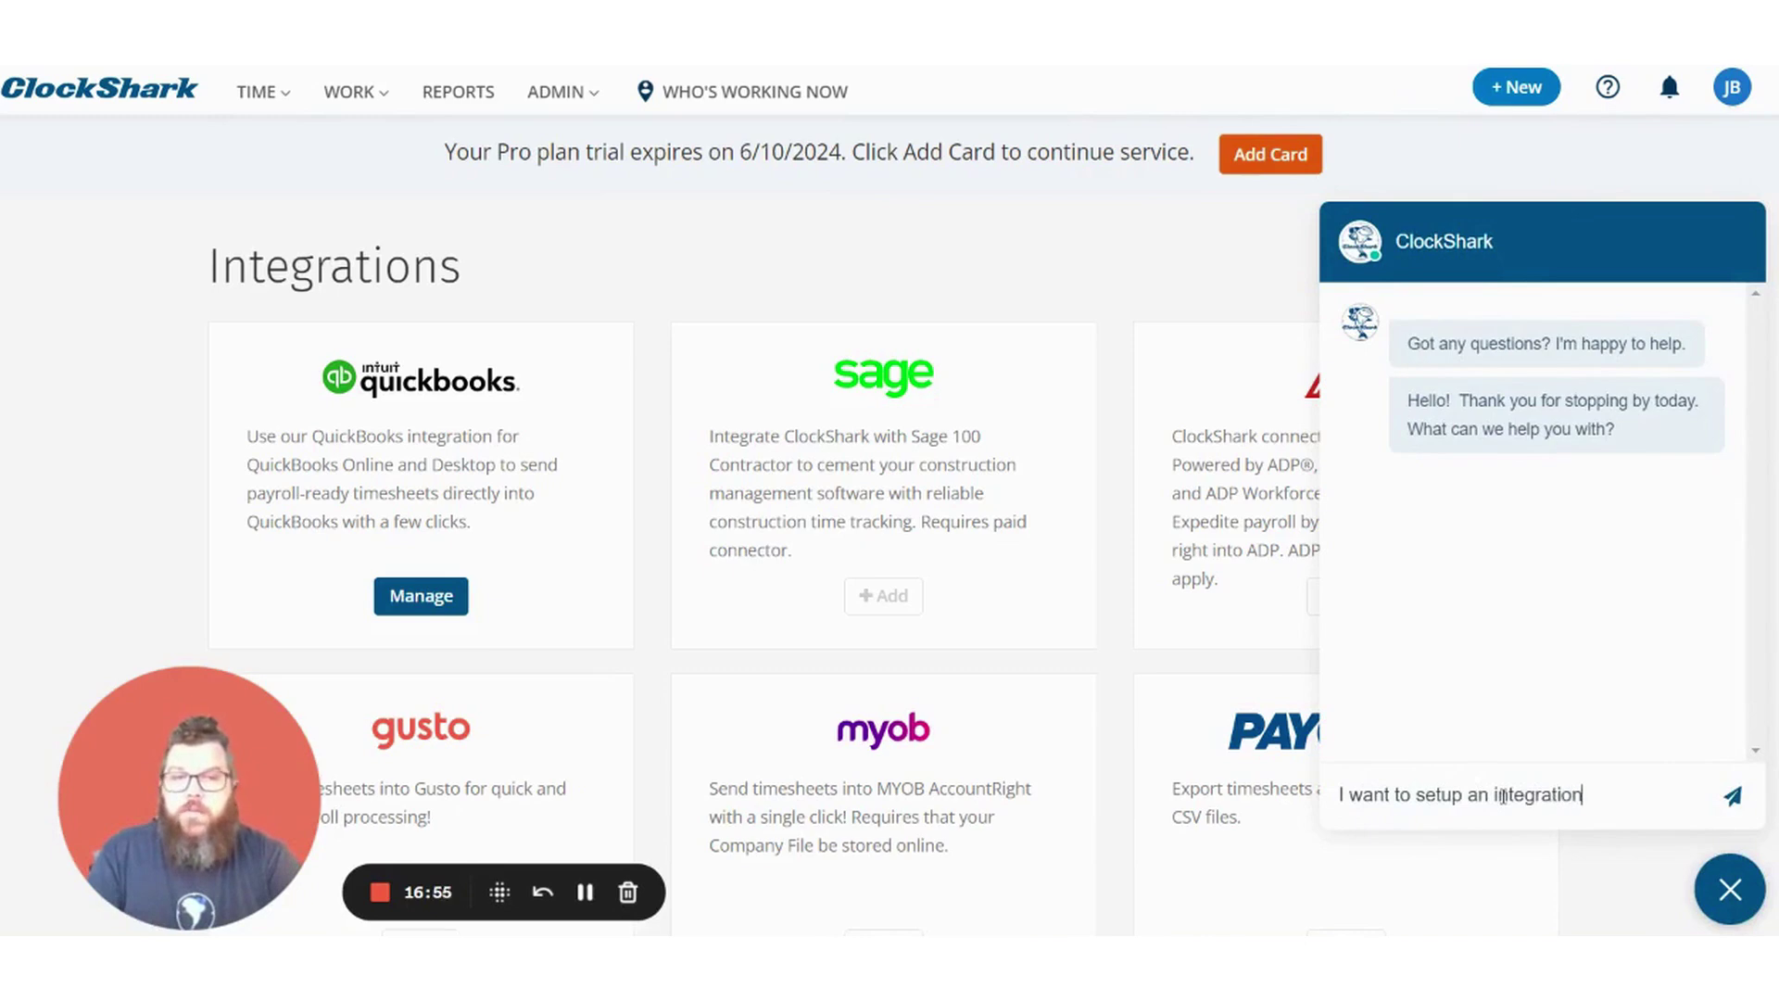